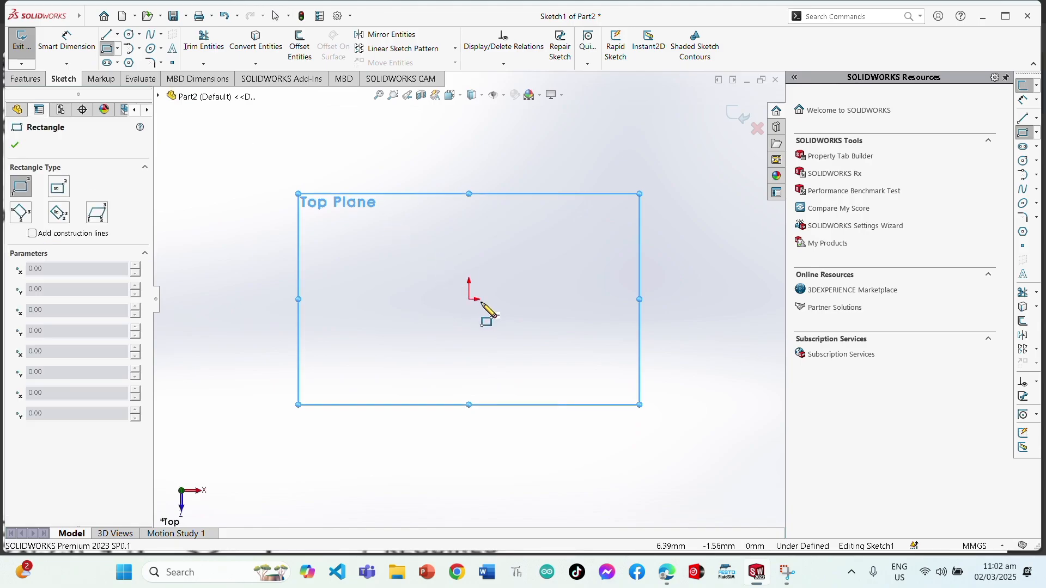
Step: Sketch a corner rectangle from the origin on the Top Plane and dimension it 112 mm wide by 56 mm high
{"action": "left_click", "coordinate": [469, 298]}
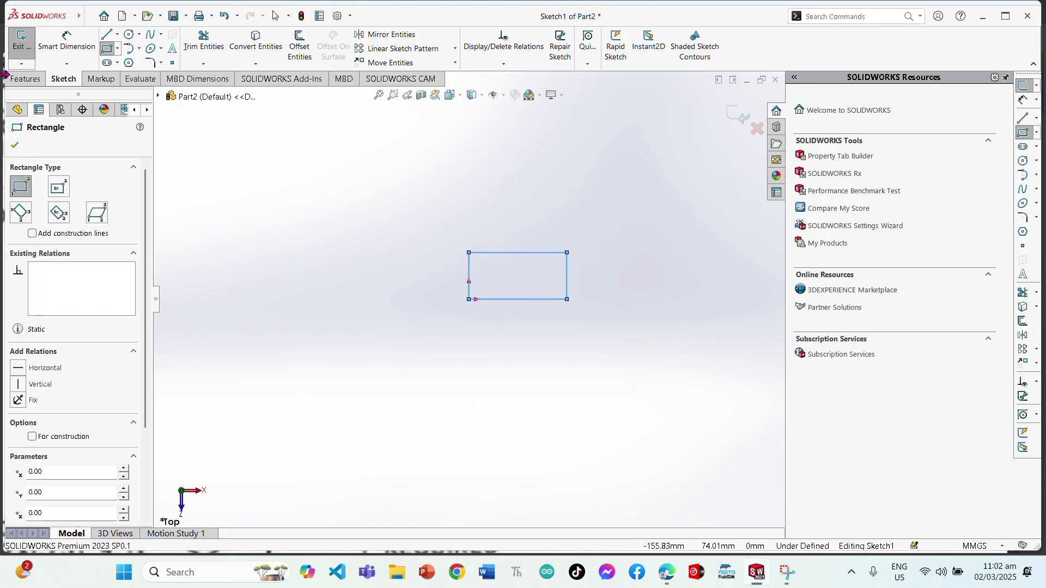
{"action": "left_click", "coordinate": [66, 46]}
{"action": "left_click", "coordinate": [468, 283]}
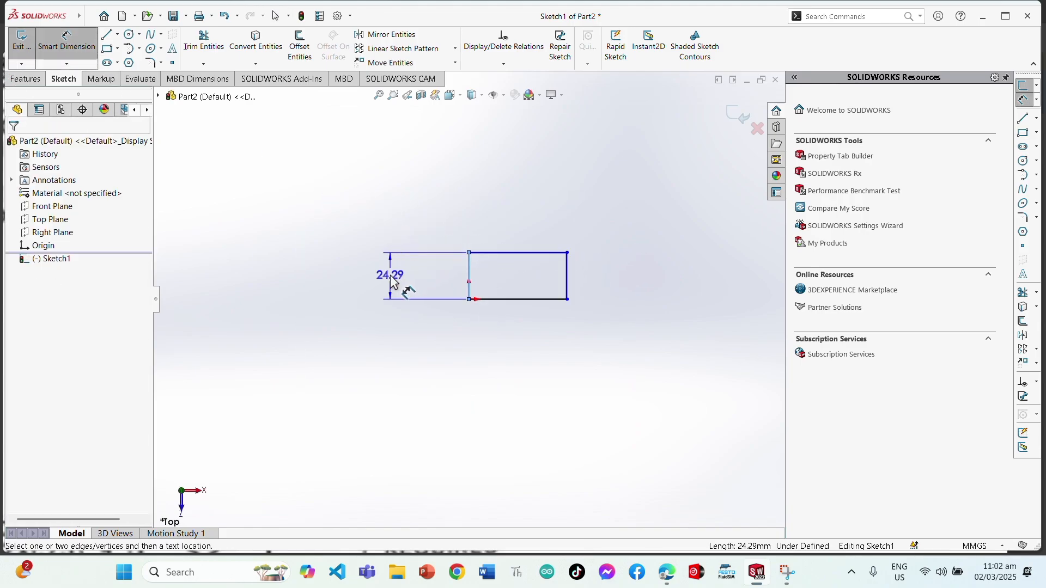
{"action": "left_click", "coordinate": [392, 276]}
{"action": "type", "text": "56"}
{"action": "key", "text": "Return"}
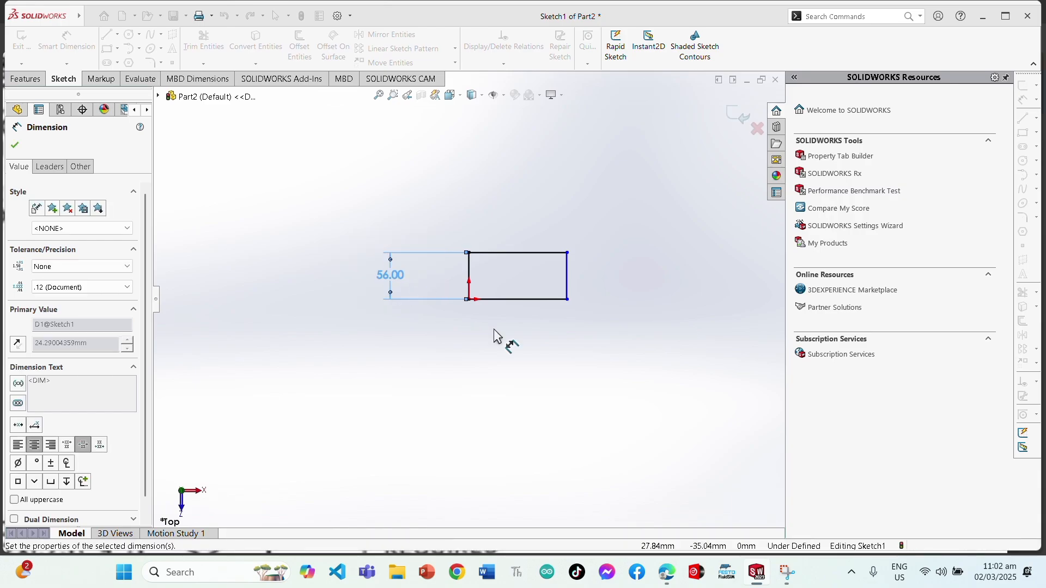
{"action": "left_click", "coordinate": [537, 299]}
{"action": "left_click", "coordinate": [531, 360]}
{"action": "type", "text": "112"}
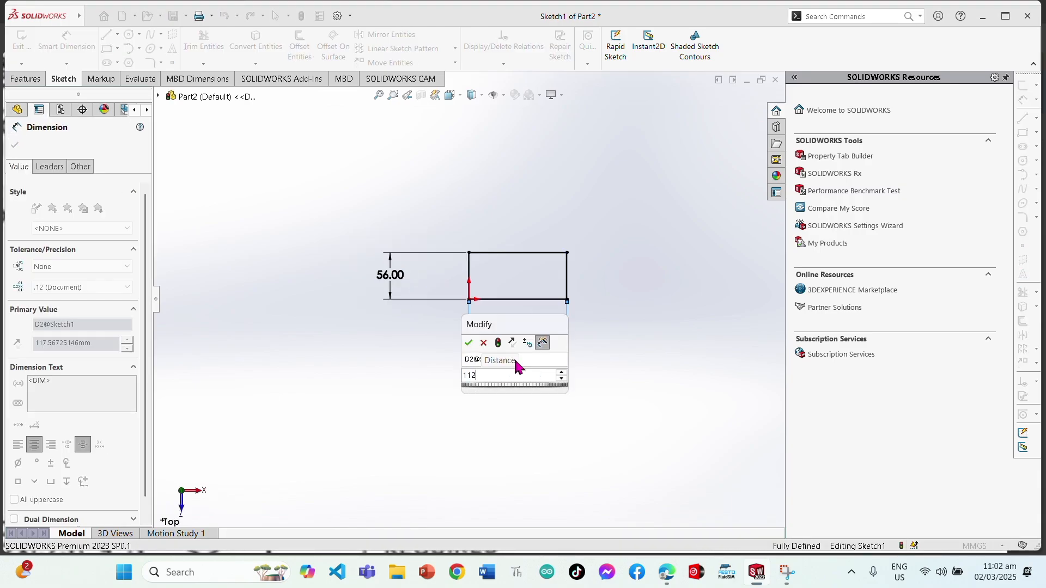
{"action": "key", "text": "Return"}
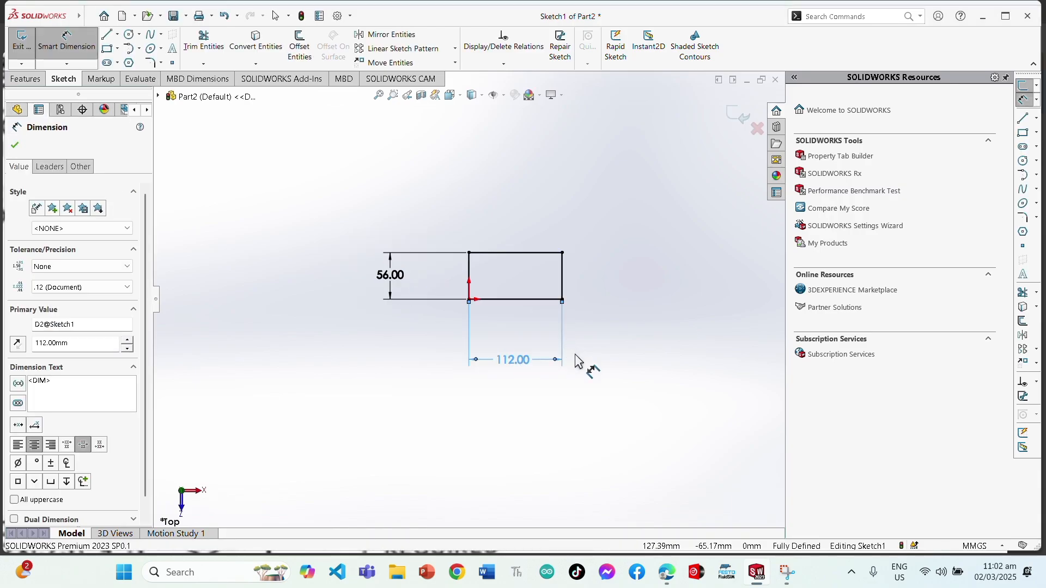
{"action": "key", "text": "Escape"}
Step: Extrude the rectangle upward as a base plate with a blind depth of 14 mm
{"action": "key", "text": "space"}
{"action": "left_click", "coordinate": [683, 387]}
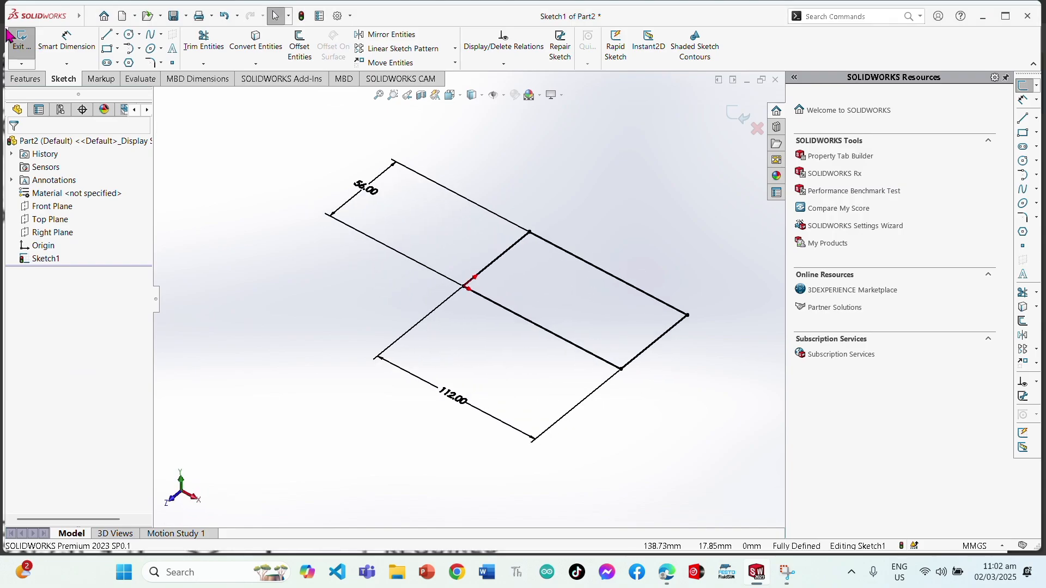
{"action": "left_click", "coordinate": [28, 82]}
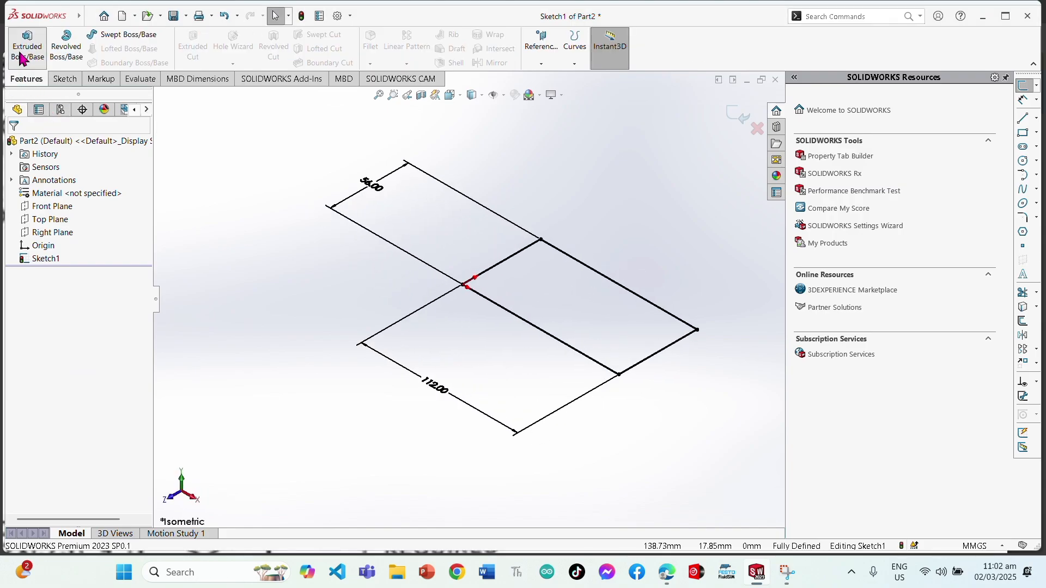
{"action": "left_click", "coordinate": [26, 46]}
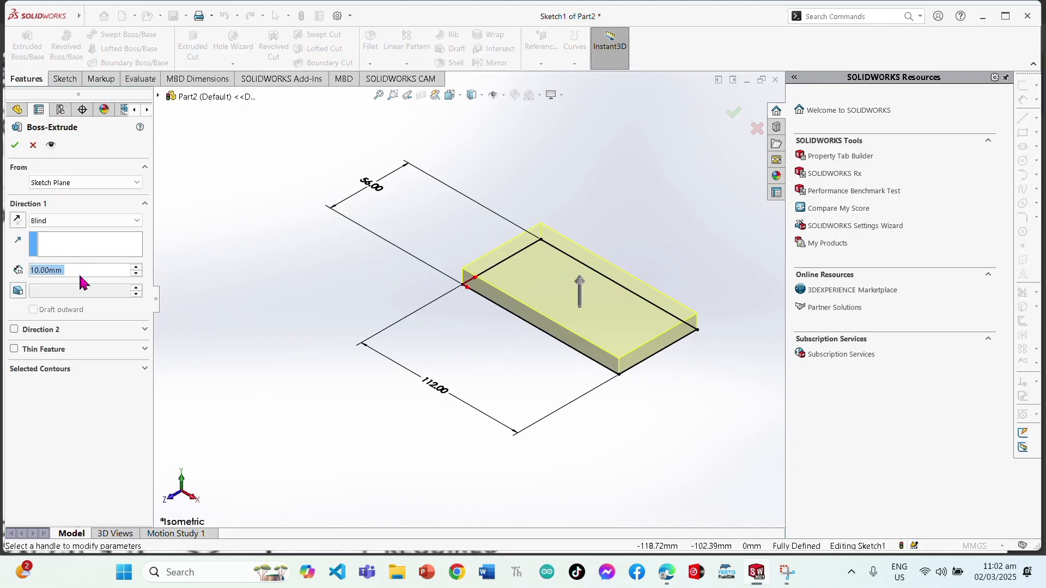
{"action": "type", "text": "1422"}
{"action": "left_click", "coordinate": [84, 288]}
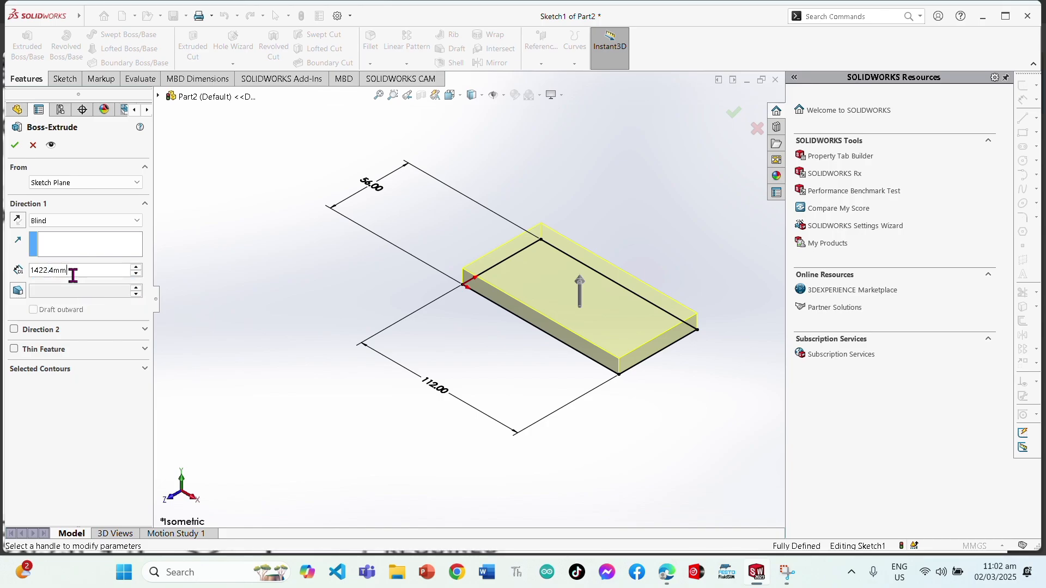
{"action": "left_click_drag", "start_coordinate": [89, 269], "coordinate": [45, 270]}
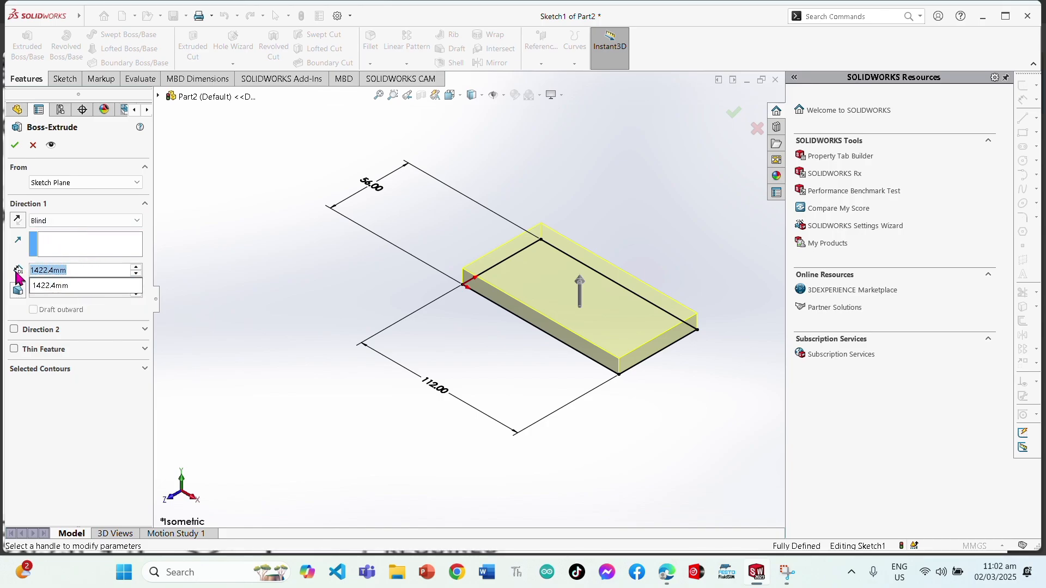
{"action": "type", "text": "14"}
{"action": "mouse_move", "coordinate": [111, 311]}
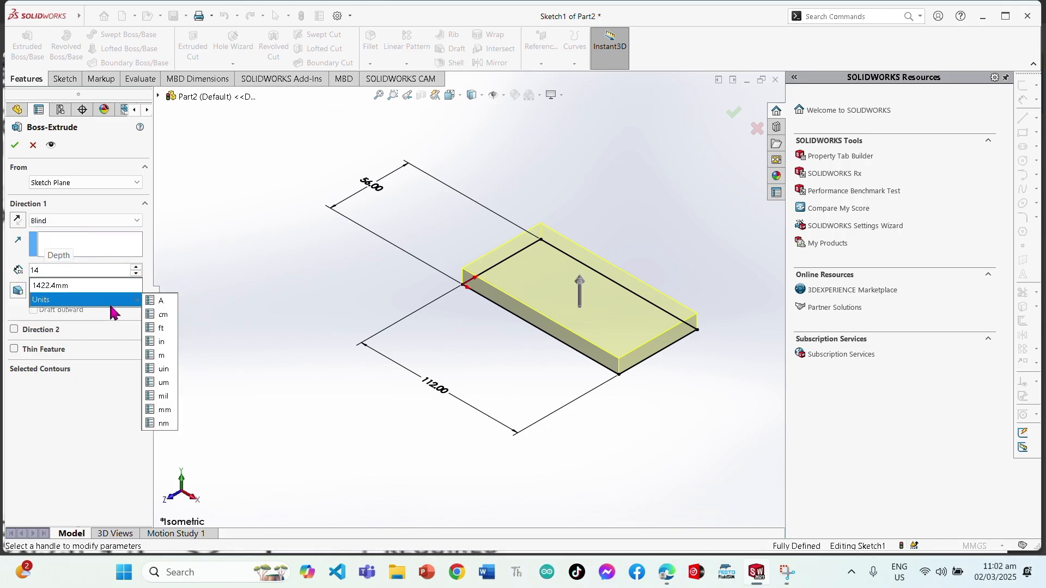
{"action": "left_click", "coordinate": [112, 271]}
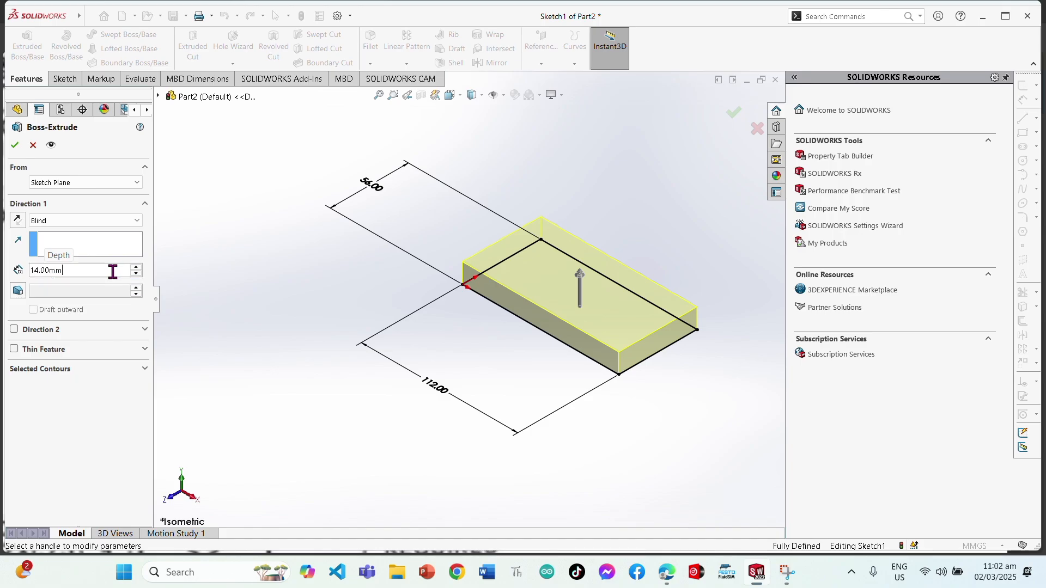
{"action": "left_click", "coordinate": [15, 146]}
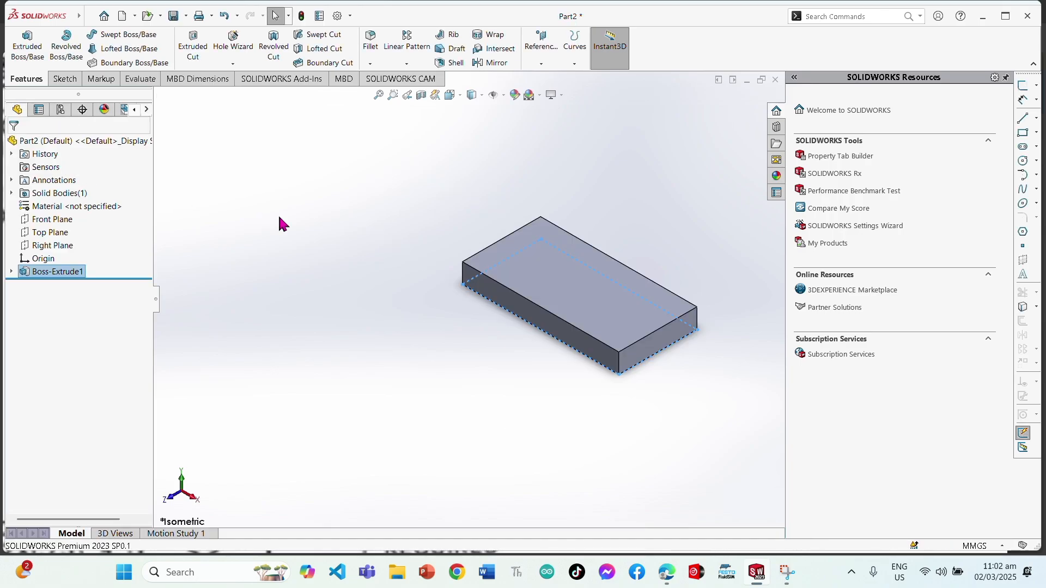
Step: Start a sketch on the plate's top face and draw a vertical line about 14 mm long inward from the rear edge's midpoint
{"action": "scroll", "coordinate": [628, 284], "scroll_direction": "down", "scroll_amount": 3}
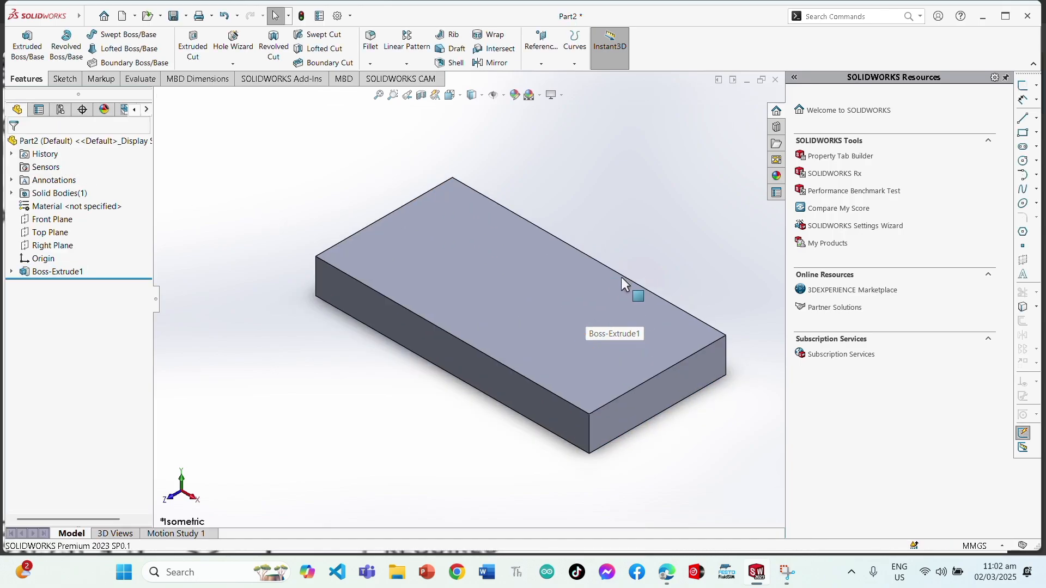
{"action": "left_click", "coordinate": [558, 282]}
{"action": "left_click", "coordinate": [64, 79]}
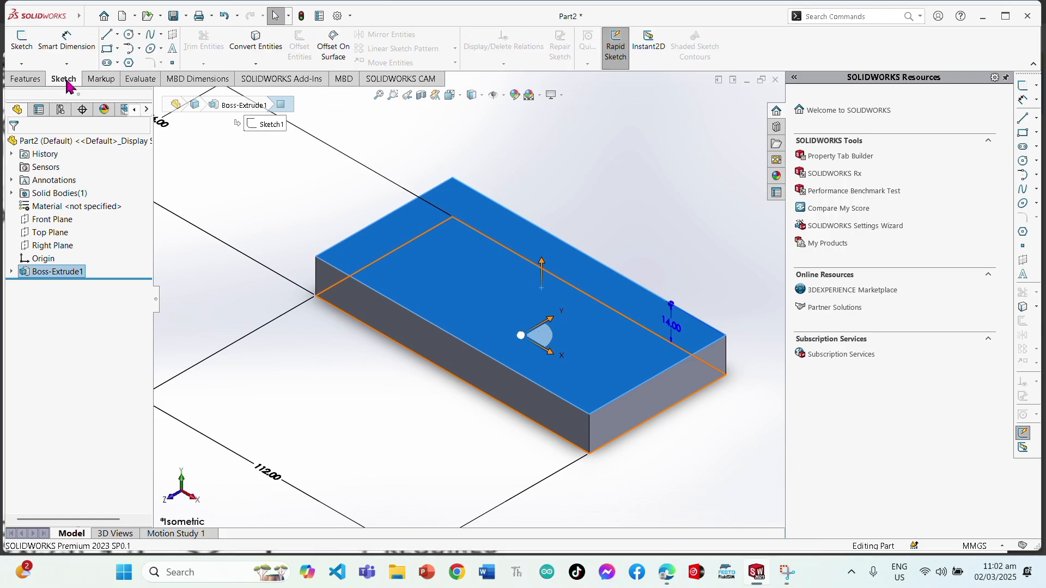
{"action": "left_click", "coordinate": [31, 49]}
{"action": "left_click", "coordinate": [107, 34]}
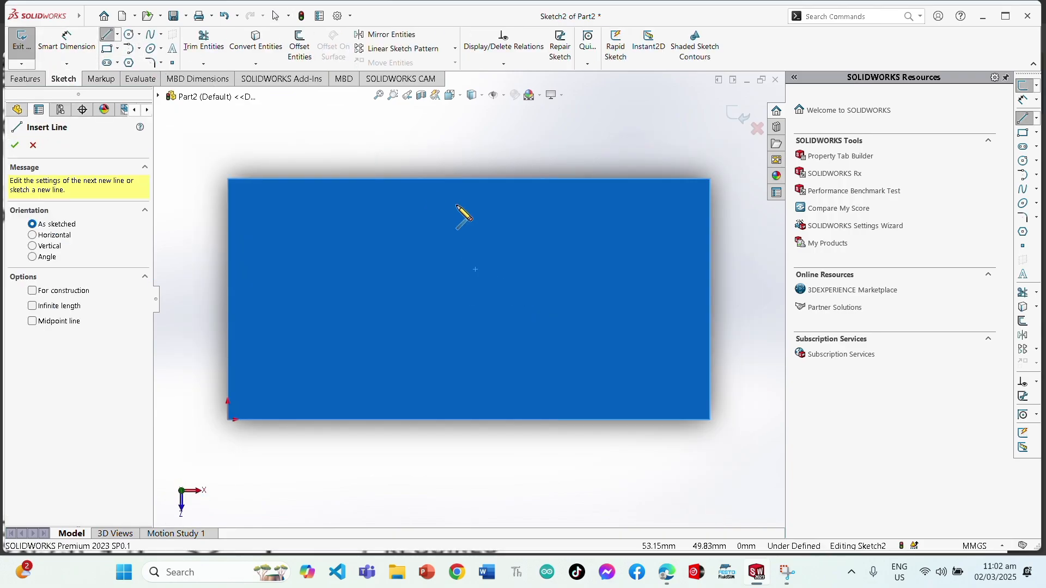
{"action": "left_click", "coordinate": [469, 178]}
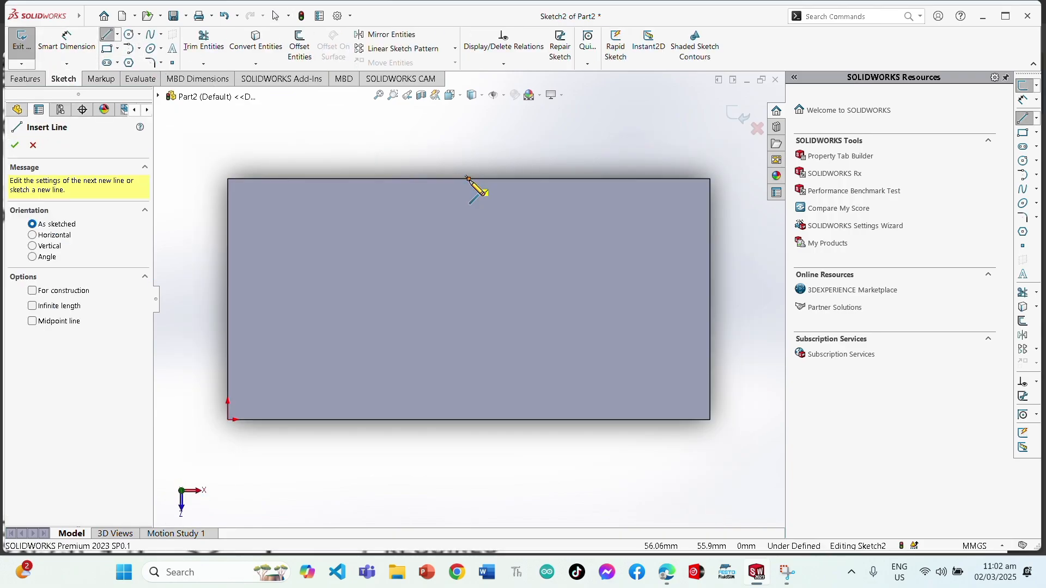
{"action": "left_click", "coordinate": [469, 237]}
{"action": "key", "text": "Escape"}
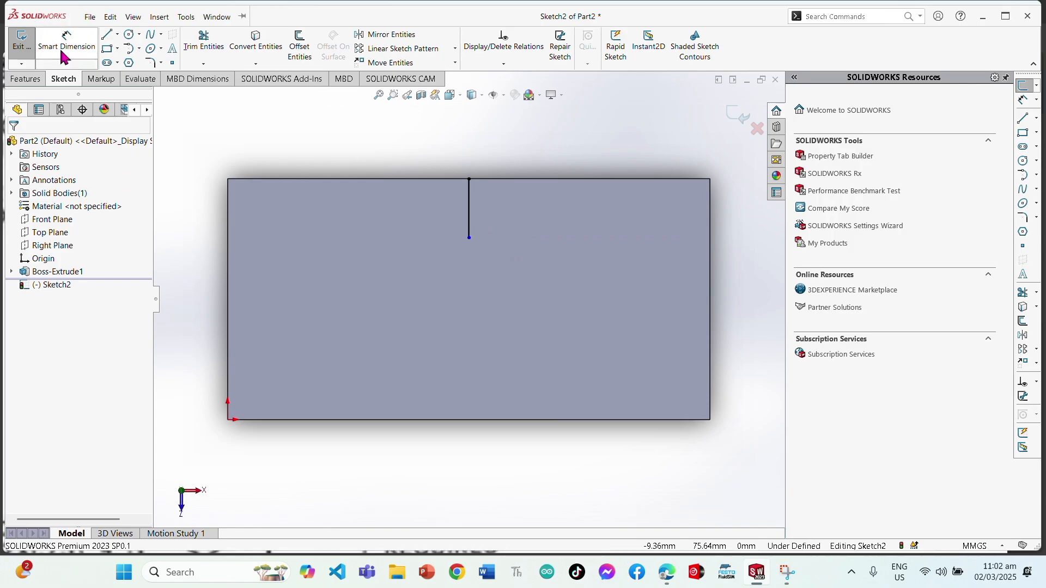
Step: Dimension the vertical line at the rear edge to a length of 4 mm
{"action": "left_click", "coordinate": [64, 54]}
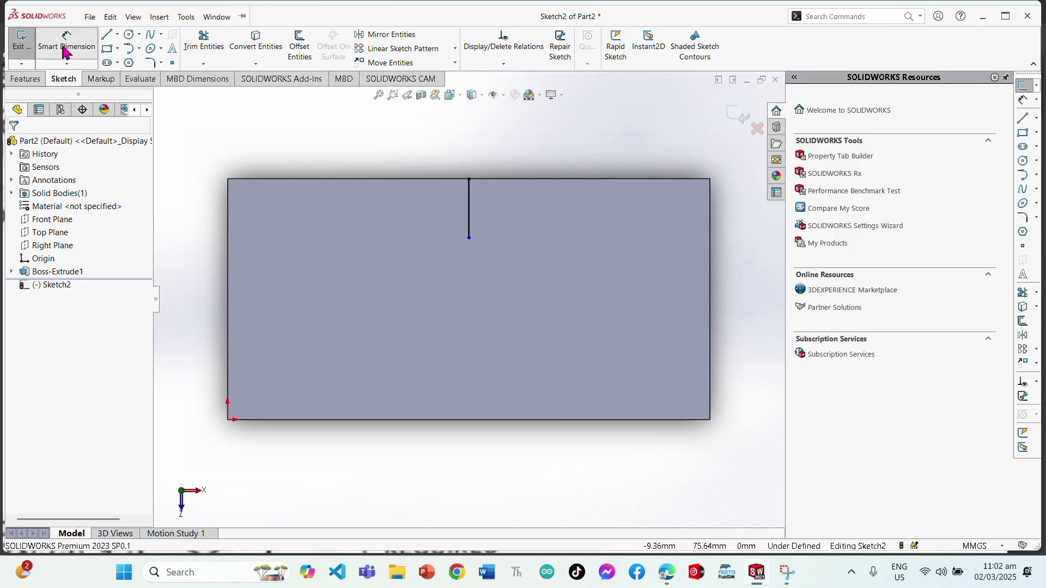
{"action": "left_click", "coordinate": [470, 205]}
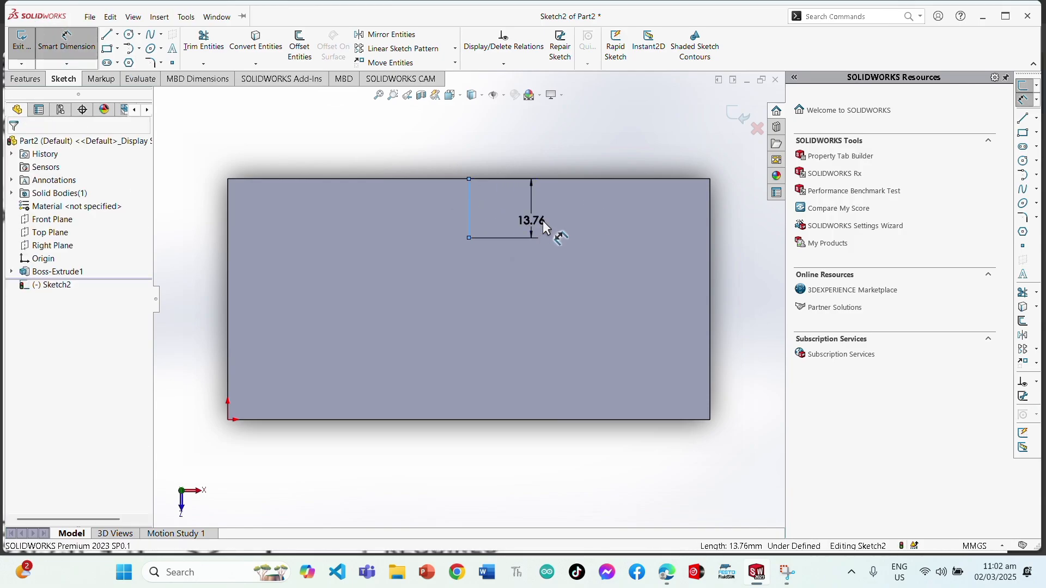
{"action": "left_click", "coordinate": [542, 221]}
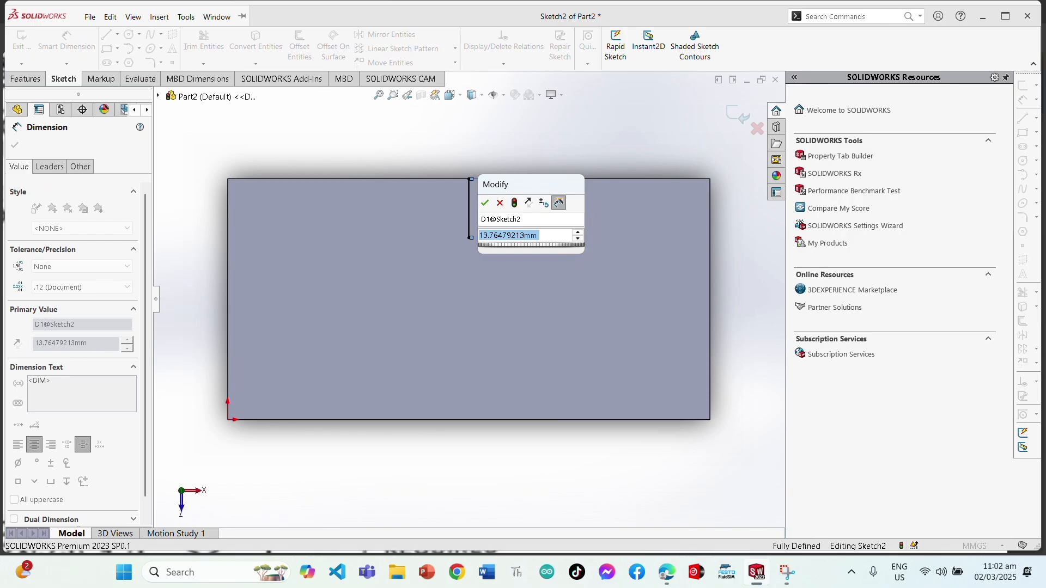
{"action": "type", "text": "6"}
{"action": "key", "text": "BackSpace"}
{"action": "left_click_drag", "start_coordinate": [482, 219], "coordinate": [426, 204]}
{"action": "type", "text": "4"}
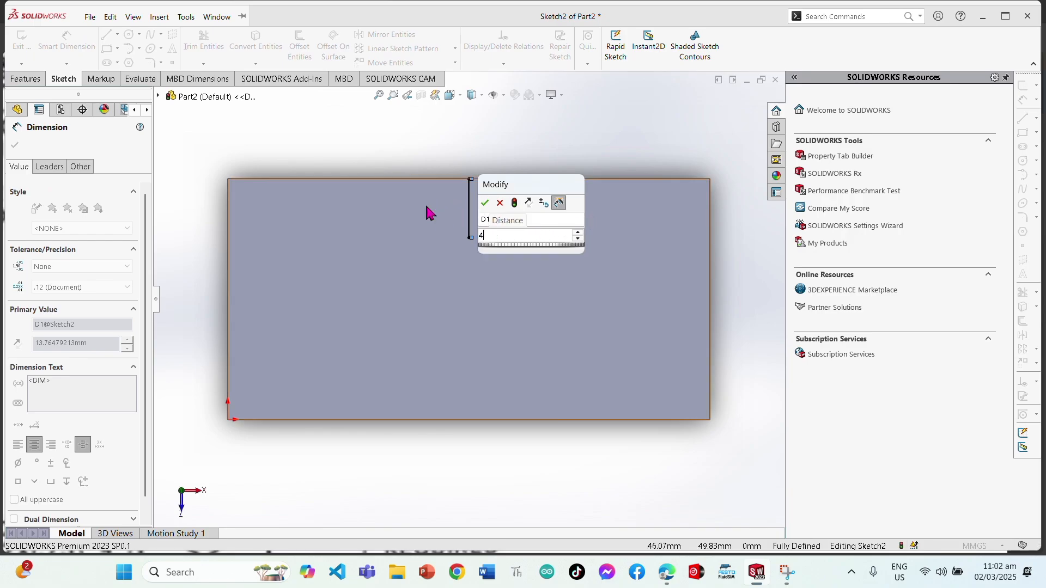
{"action": "key", "text": "Return"}
{"action": "key", "text": "Escape"}
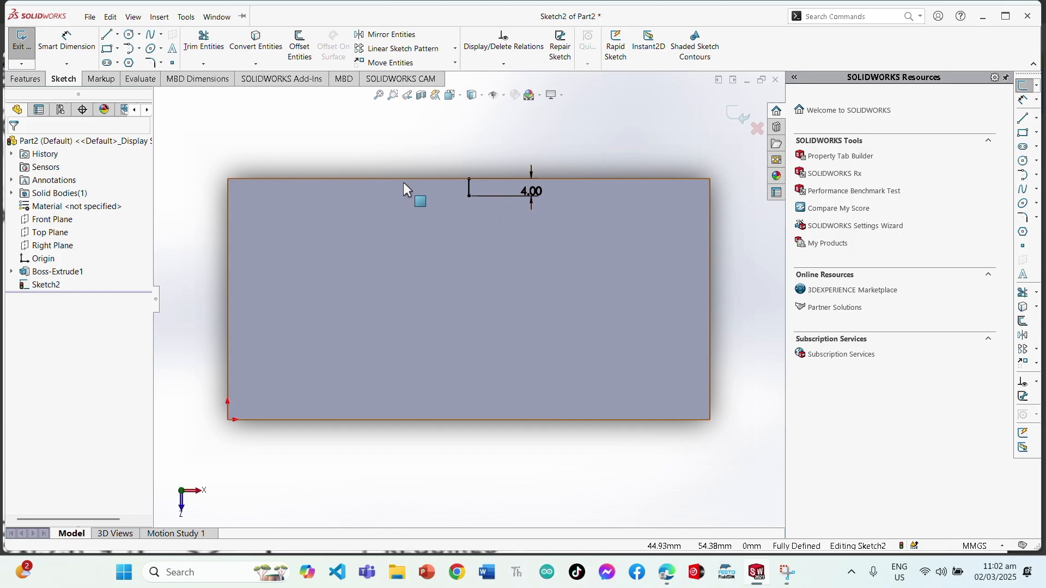
Step: Draw a corner rectangle about 8 mm high, starting at the short line's free end and extending toward the plate's right side
{"action": "left_click", "coordinate": [106, 50]}
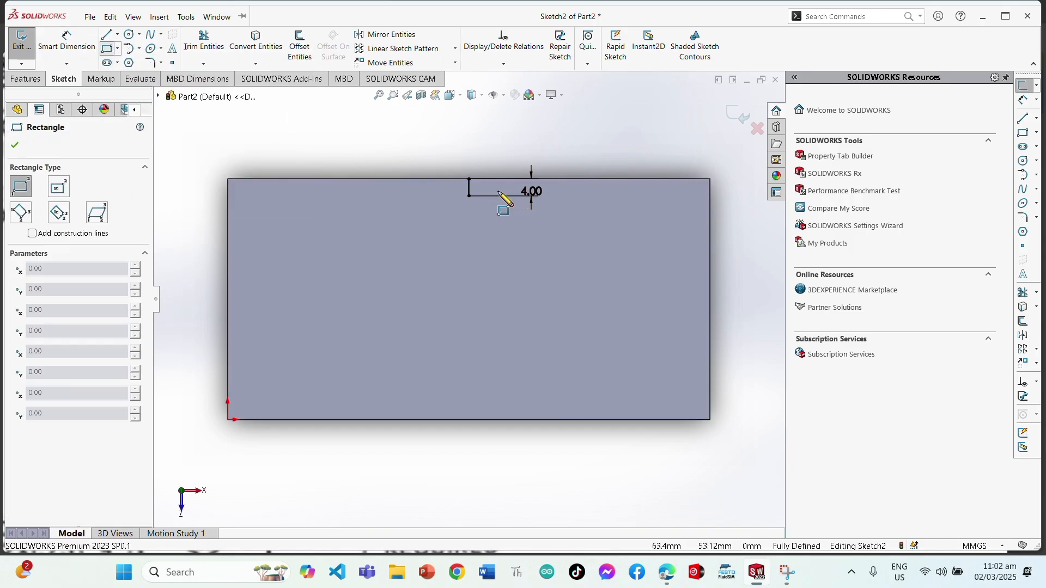
{"action": "left_click", "coordinate": [470, 196]}
{"action": "left_click", "coordinate": [532, 231]}
{"action": "key", "text": "Escape"}
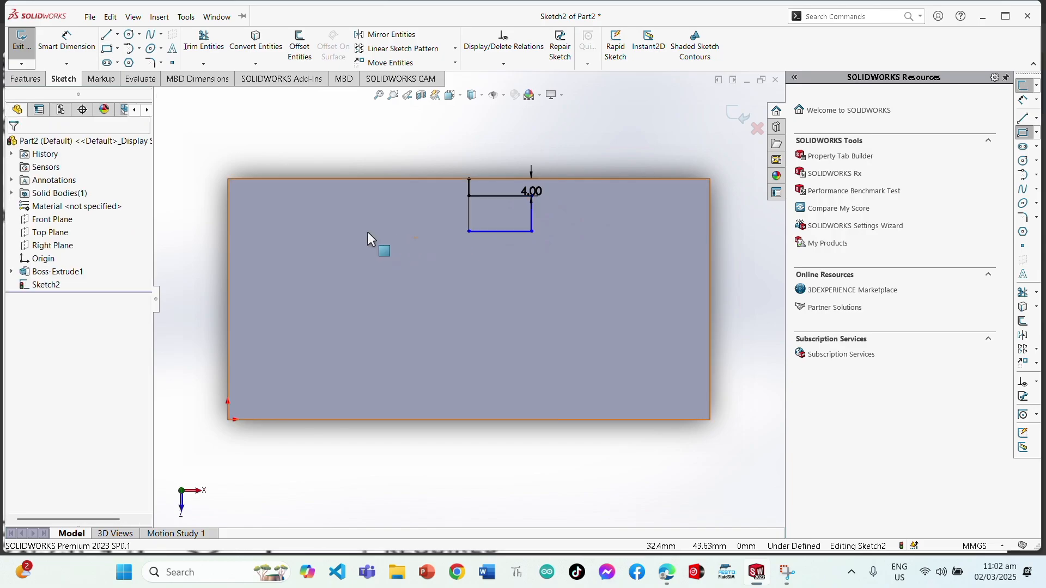
Step: Dimension the left side of the small rectangle to 8 mm
{"action": "left_click", "coordinate": [67, 41]}
{"action": "left_click", "coordinate": [468, 213]}
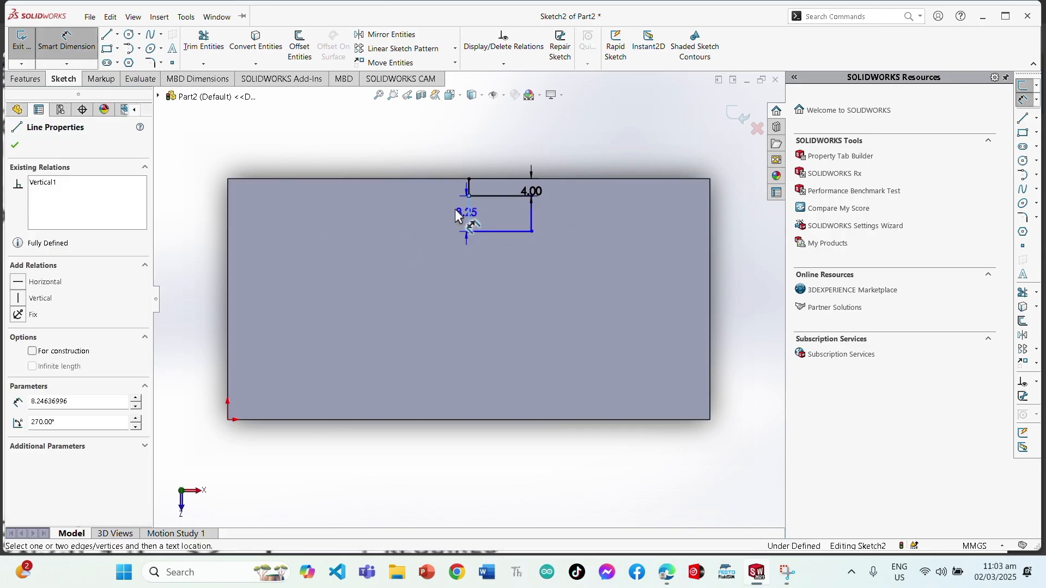
{"action": "left_click", "coordinate": [426, 206]}
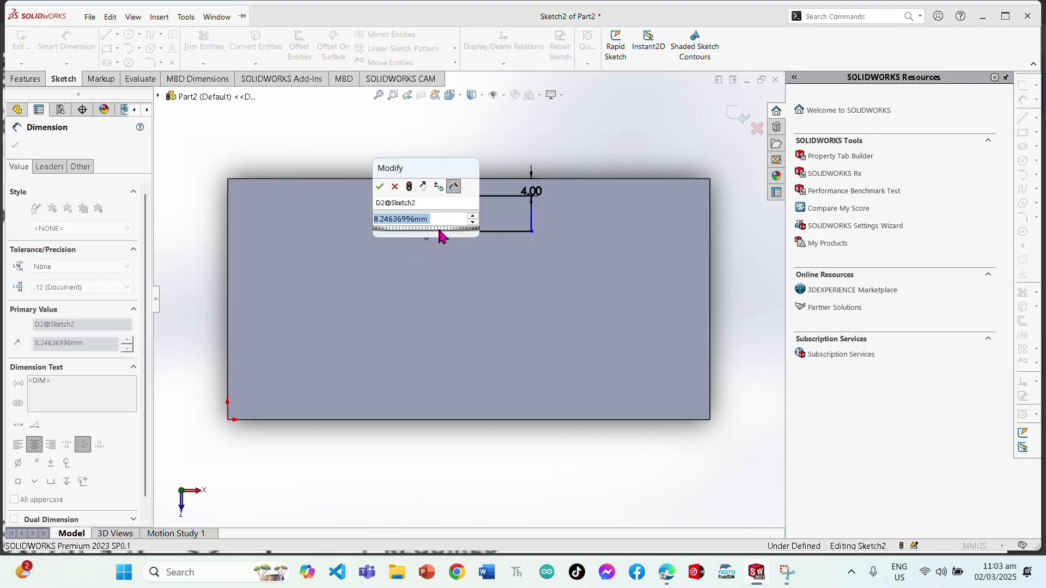
{"action": "type", "text": "8"}
{"action": "key", "text": "Return"}
{"action": "key", "text": "Escape"}
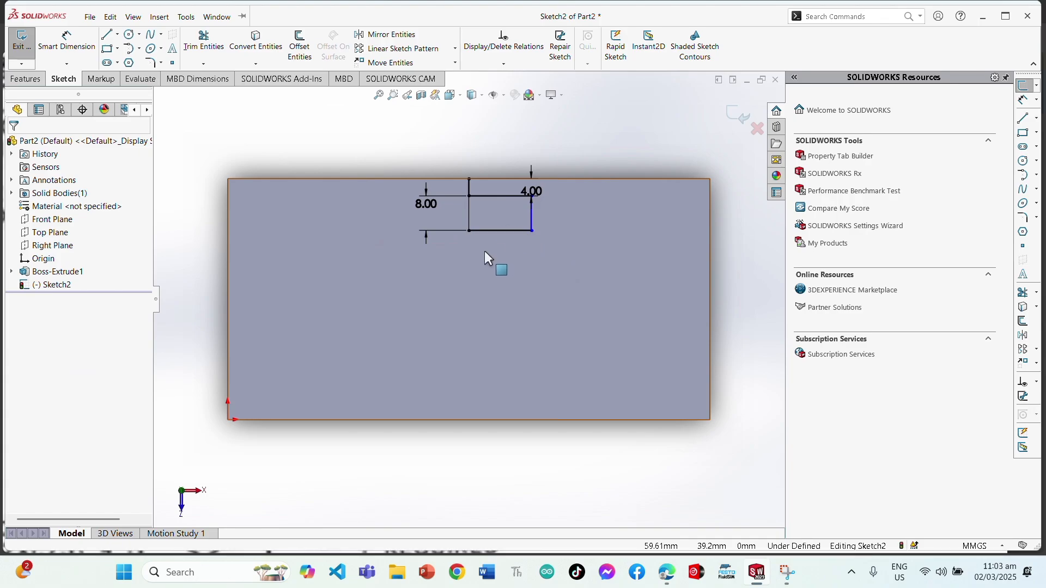
Step: Extrude only the small rectangle's region 14 mm upward from the plate, merged with the base body
{"action": "key", "text": "space"}
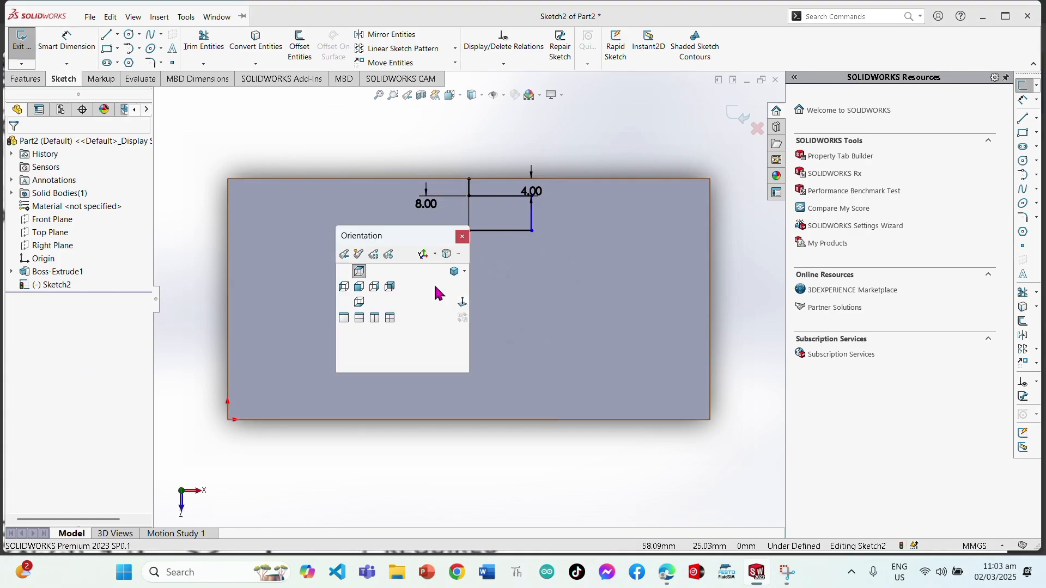
{"action": "key", "text": "ctrl+7"}
{"action": "left_click", "coordinate": [27, 78]}
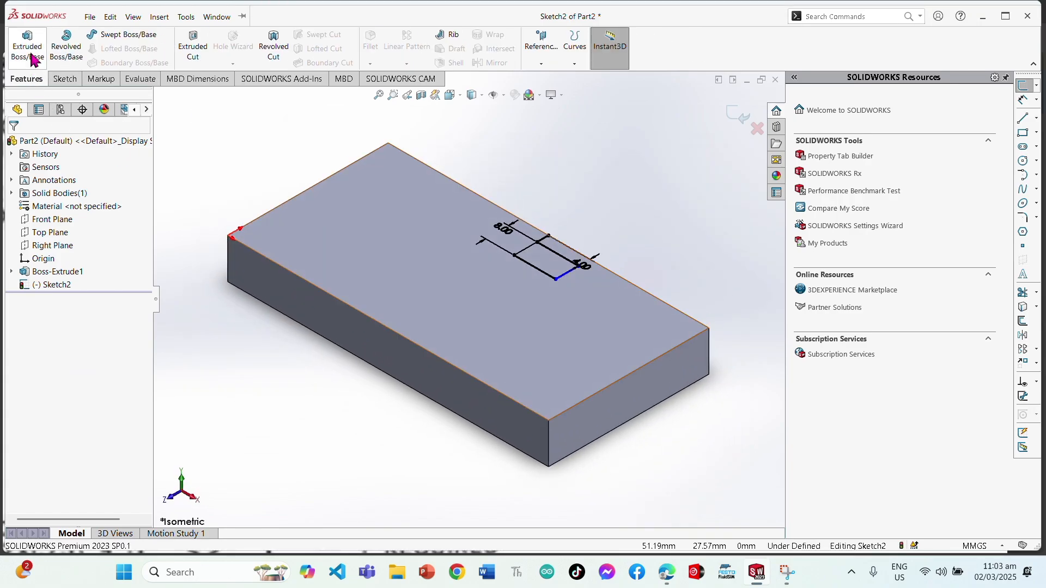
{"action": "left_click", "coordinate": [32, 59]}
{"action": "left_click", "coordinate": [591, 275]}
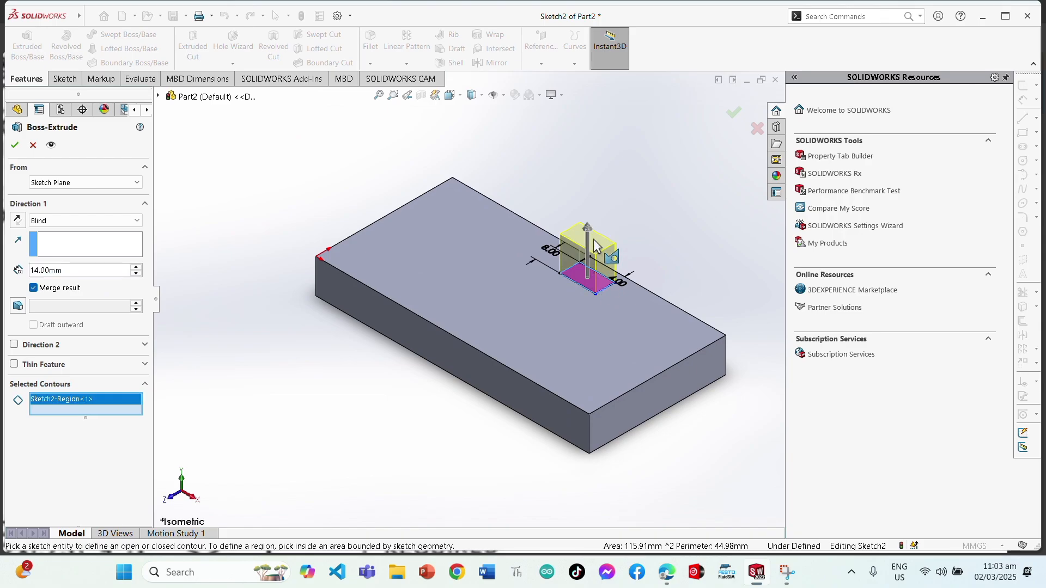
{"action": "left_click", "coordinate": [14, 145]}
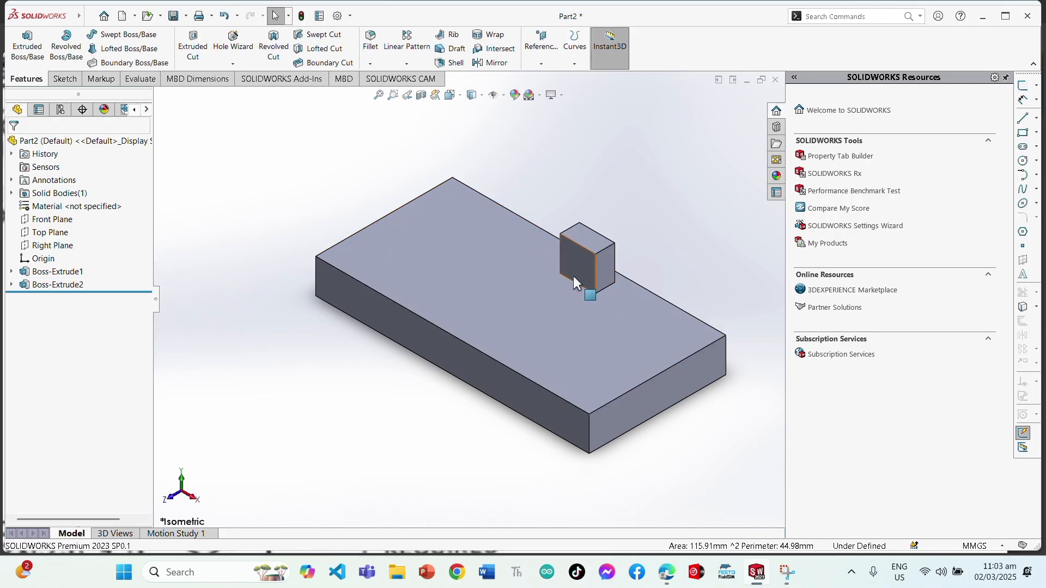
Step: Start a new sketch on the front face of the small block
{"action": "left_click", "coordinate": [576, 265]}
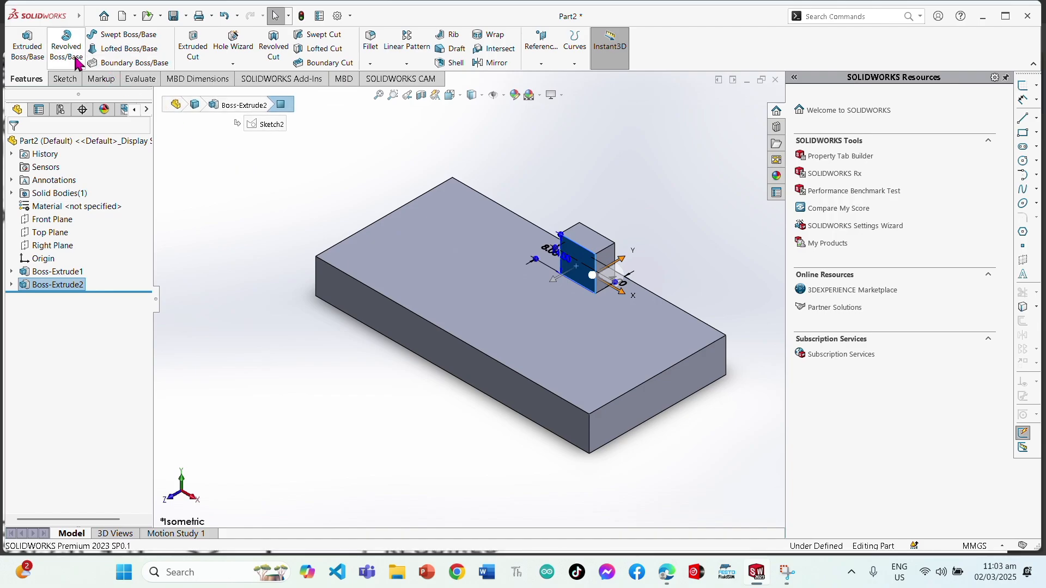
{"action": "left_click", "coordinate": [60, 81]}
{"action": "left_click", "coordinate": [22, 44]}
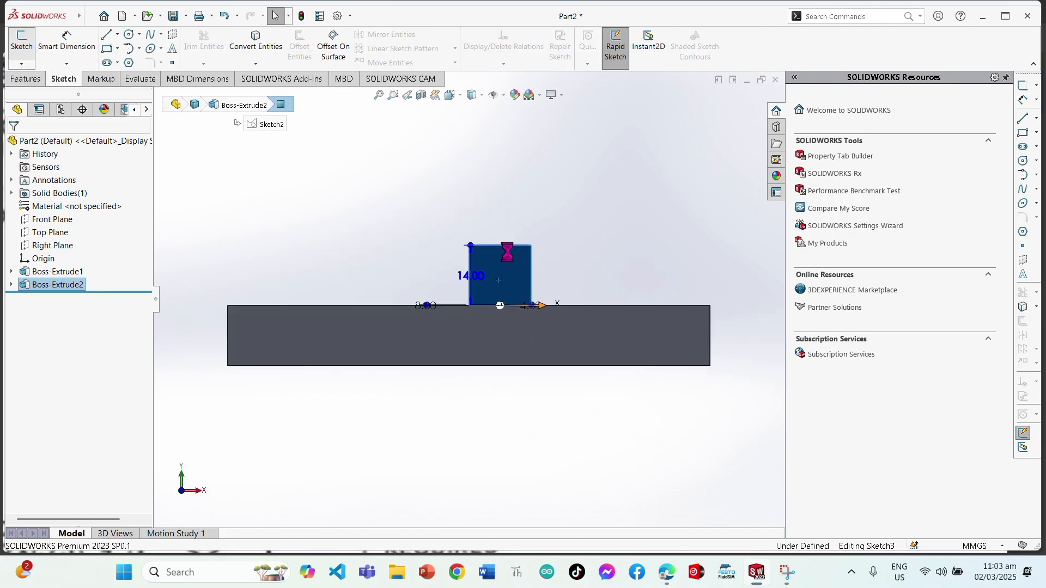
{"action": "mouse_move", "coordinate": [518, 249]}
{"action": "middle_mouse_down"}
{"action": "mouse_move", "coordinate": [495, 280]}
{"action": "mouse_move", "coordinate": [501, 315]}
{"action": "middle_mouse_up"}
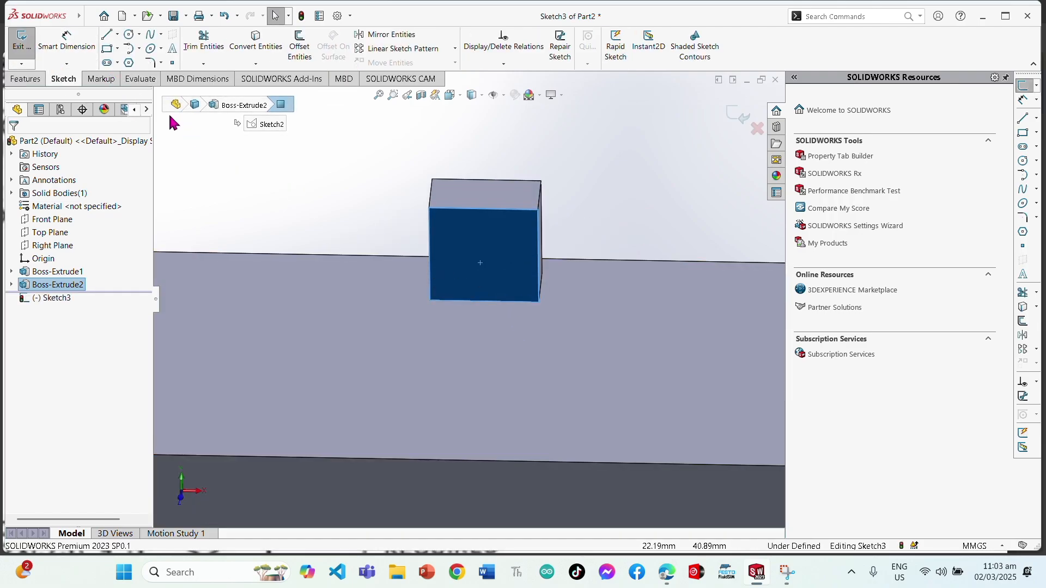
{"action": "left_click", "coordinate": [107, 35]}
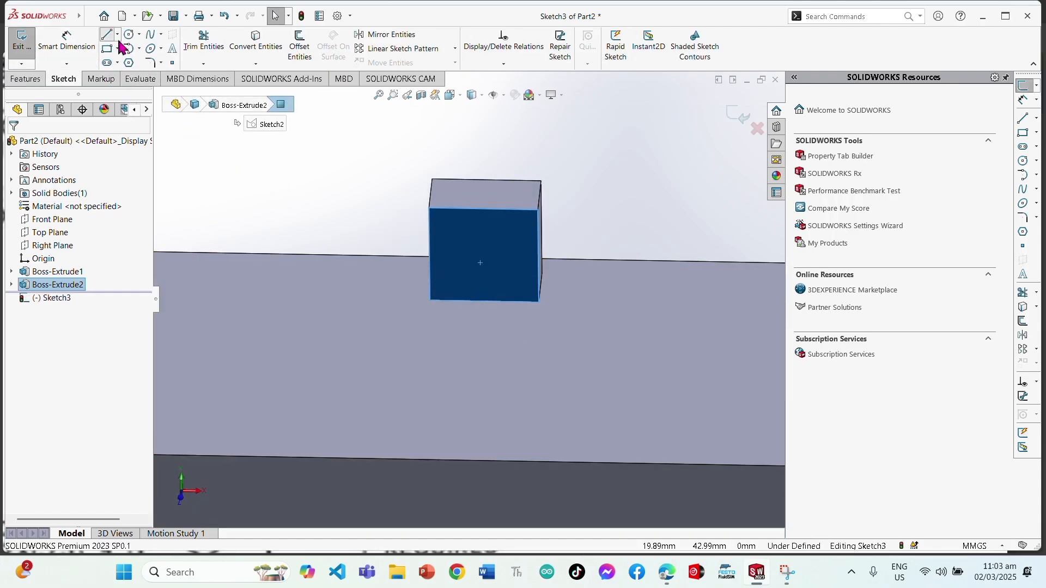
{"action": "left_click", "coordinate": [431, 300]}
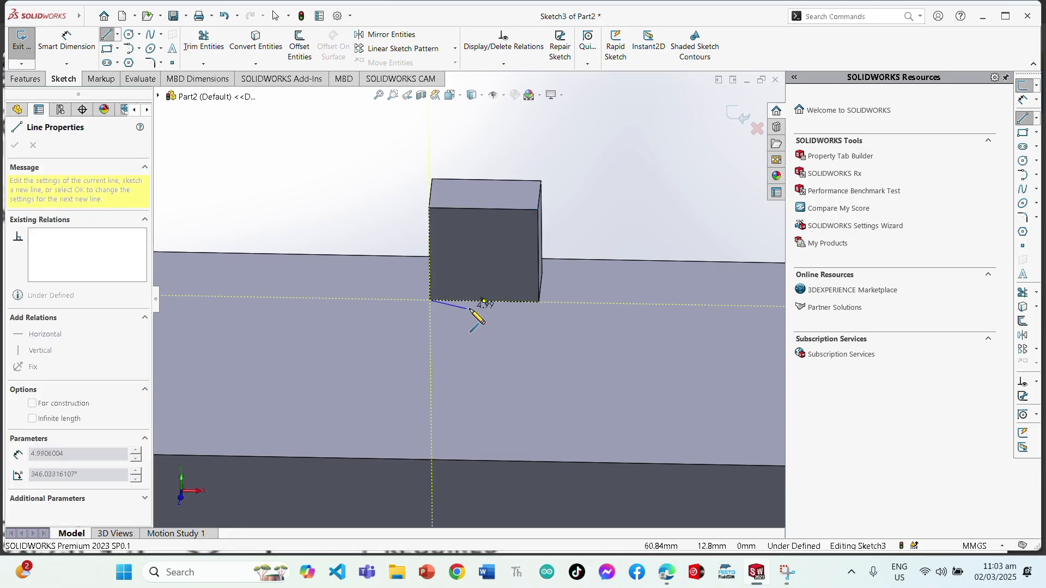
{"action": "key", "text": "Escape"}
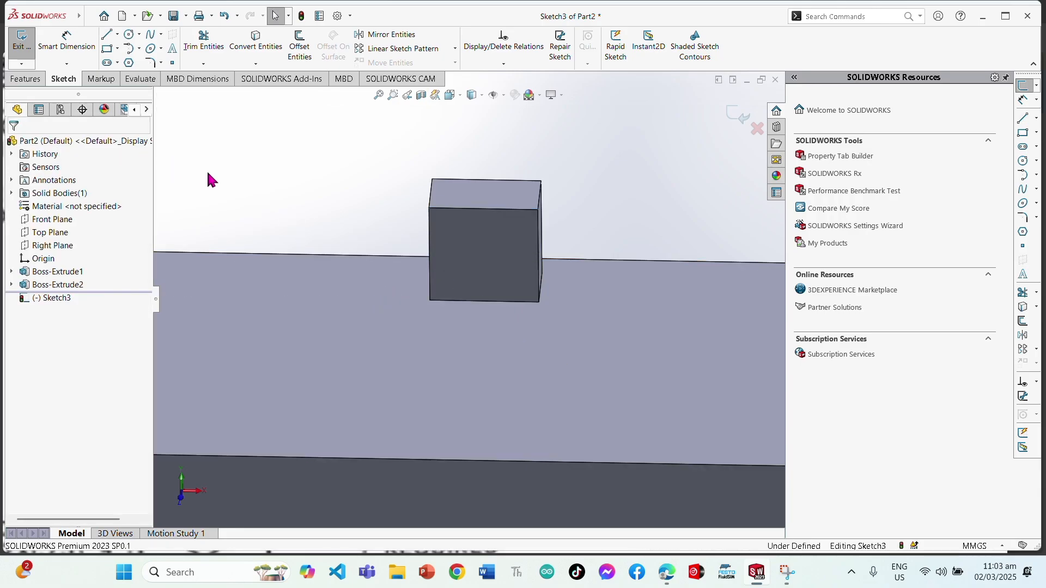
Step: Draw a vertical line about 23 mm long upward from the lower left corner of the block's front face
{"action": "left_click", "coordinate": [107, 34]}
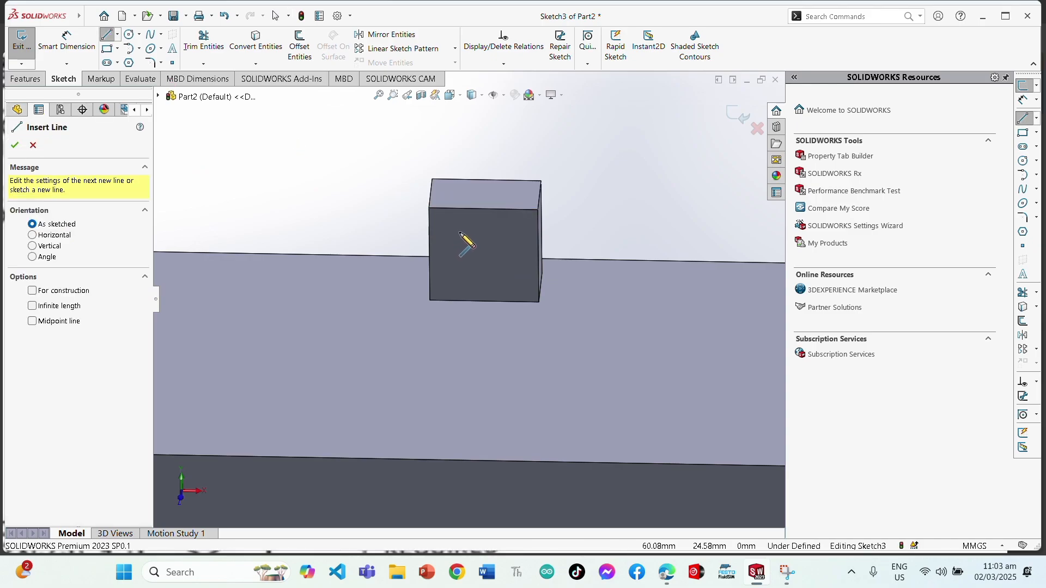
{"action": "left_click", "coordinate": [430, 300]}
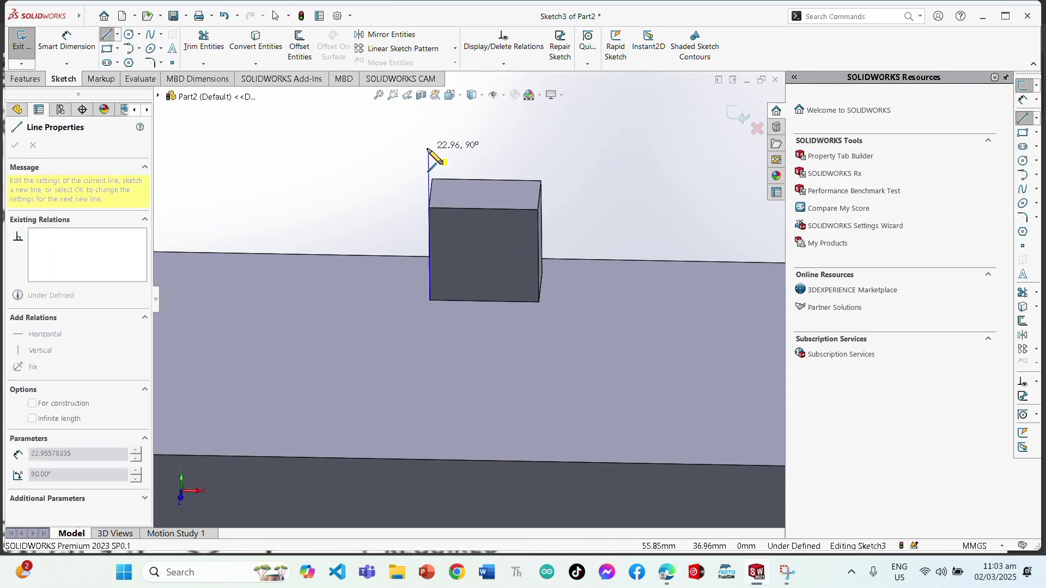
{"action": "left_click", "coordinate": [429, 149]}
{"action": "key", "text": "Escape"}
Step: Dimension the vertical line's length with the expression 120-14-(56/2)
{"action": "left_click", "coordinate": [67, 41]}
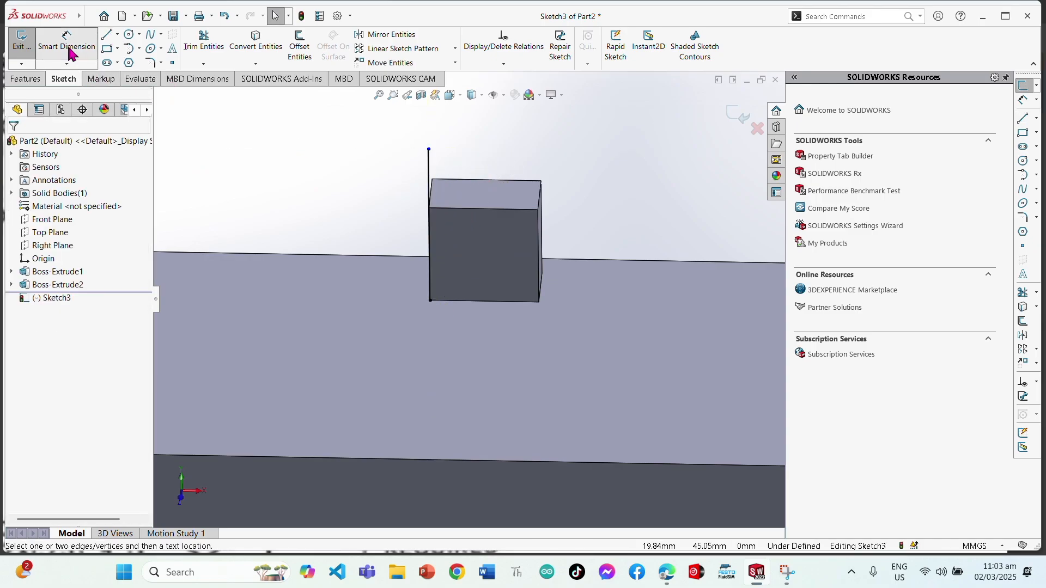
{"action": "left_click", "coordinate": [429, 169]}
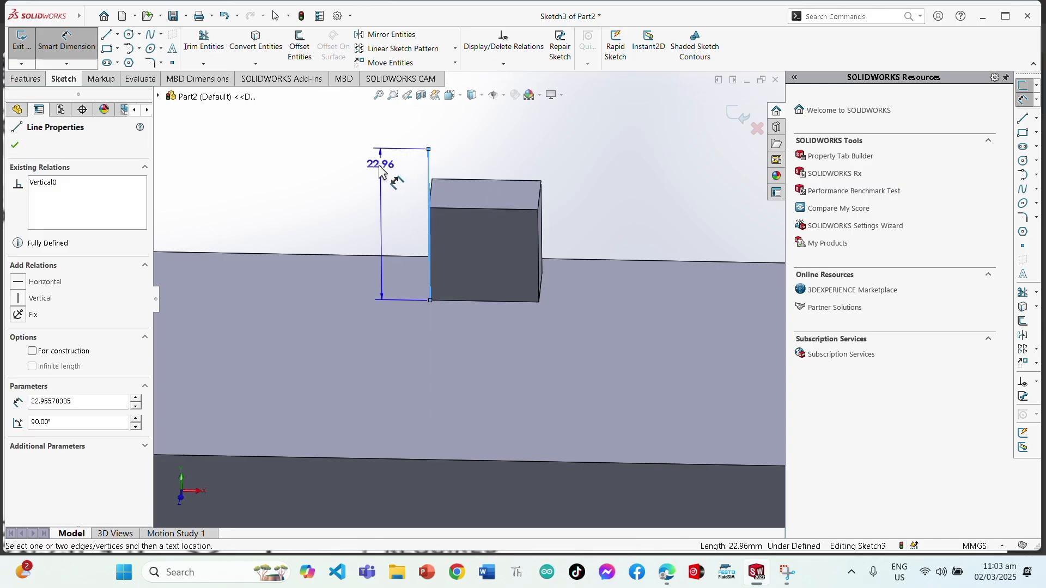
{"action": "left_click", "coordinate": [370, 188]}
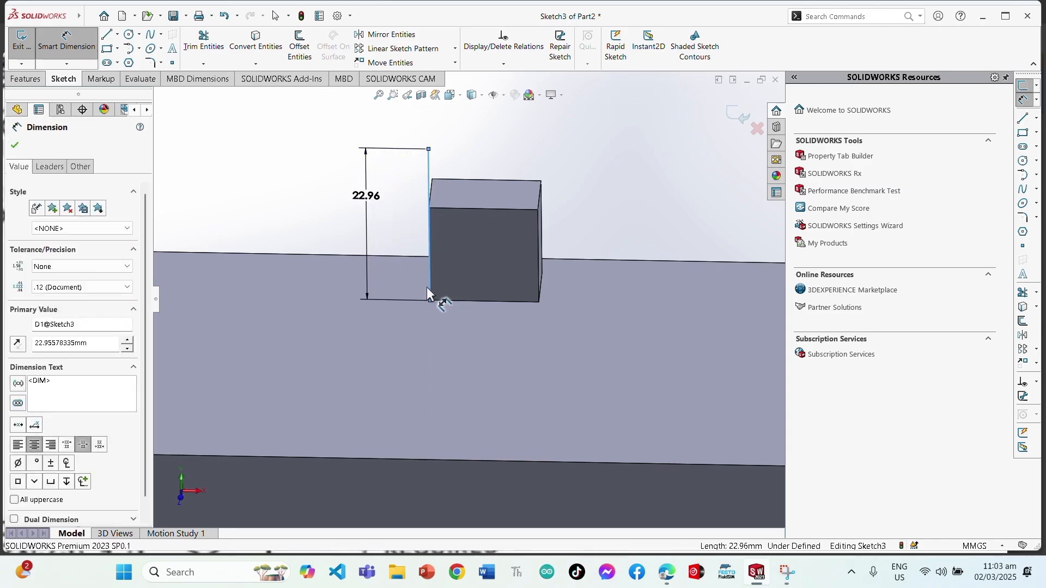
{"action": "type", "text": "120-"}
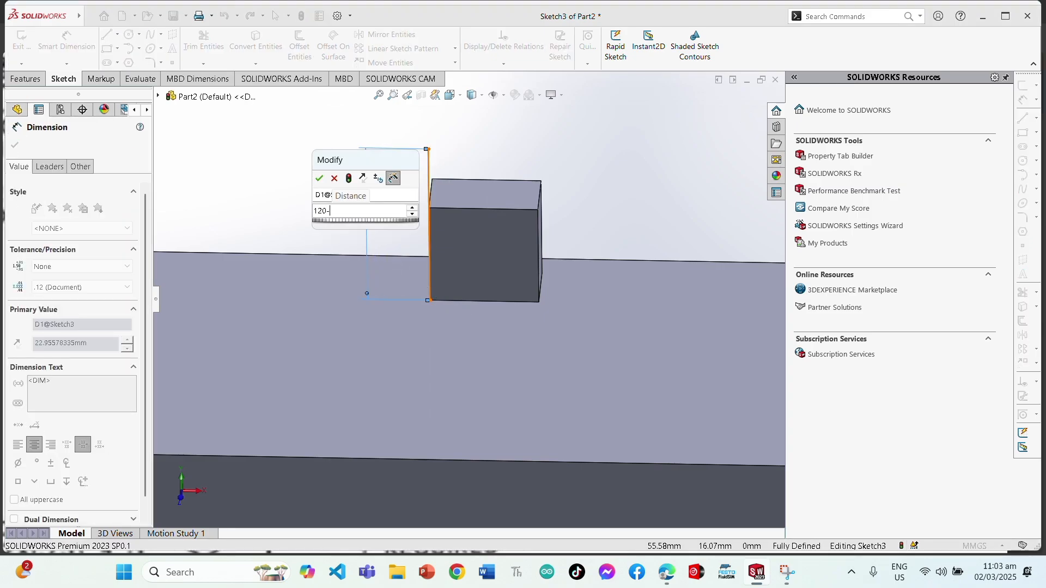
{"action": "type", "text": "14-("}
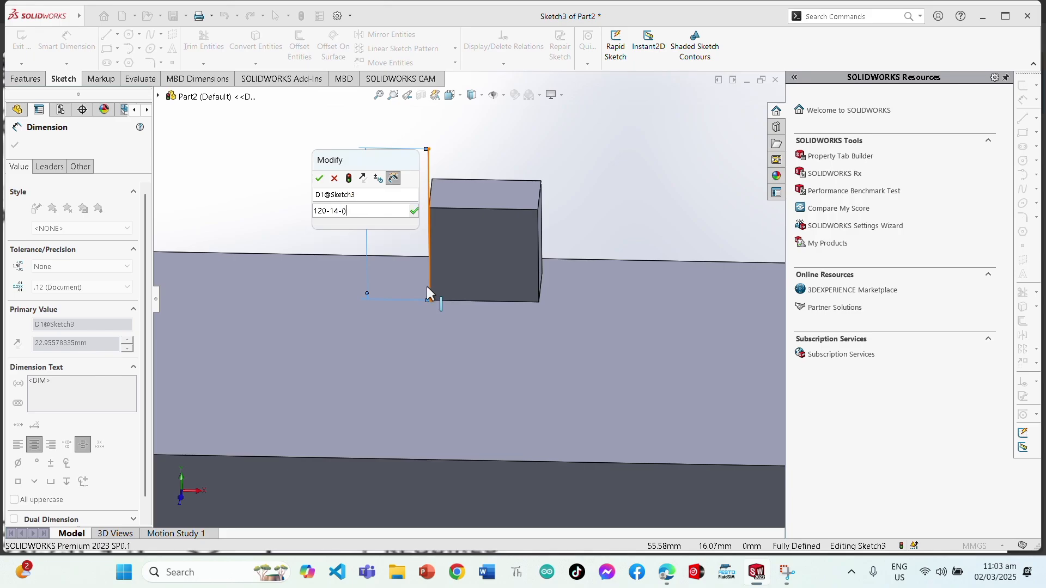
{"action": "type", "text": "56"}
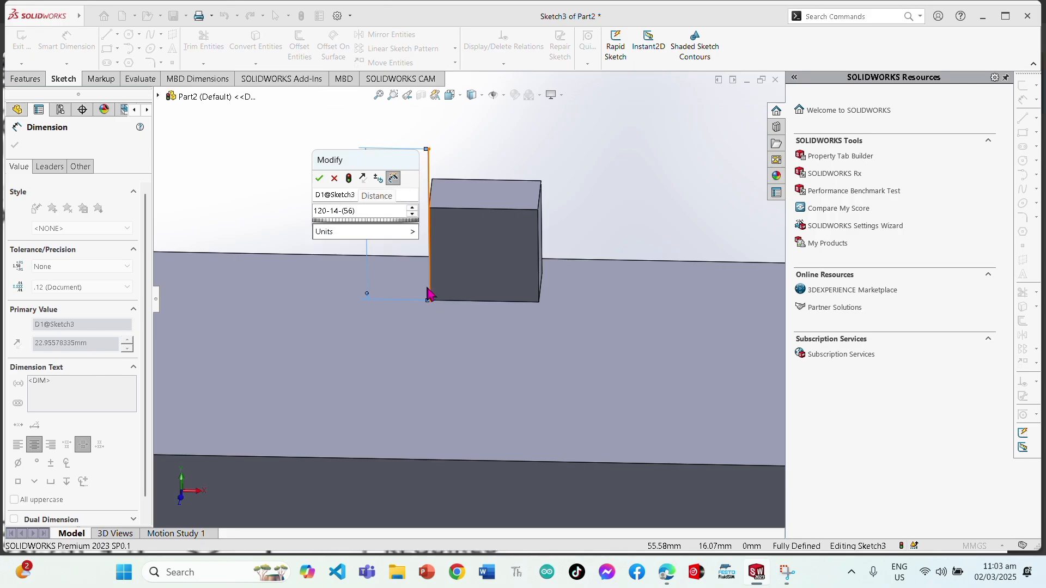
{"action": "type", "text": "/2"}
{"action": "key", "text": "Return"}
{"action": "scroll", "coordinate": [463, 272], "scroll_direction": "up", "scroll_amount": 5}
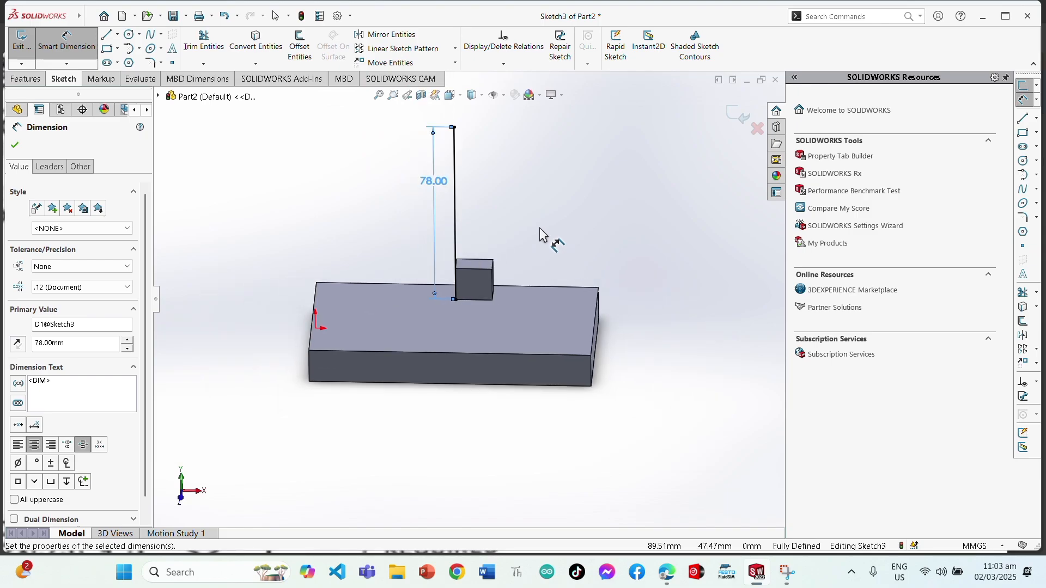
{"action": "key", "text": "Escape"}
Step: Draw a circle centred on the vertical line's upper end and set its radius to 28 mm
{"action": "scroll", "coordinate": [422, 93], "scroll_direction": "down", "scroll_amount": 6}
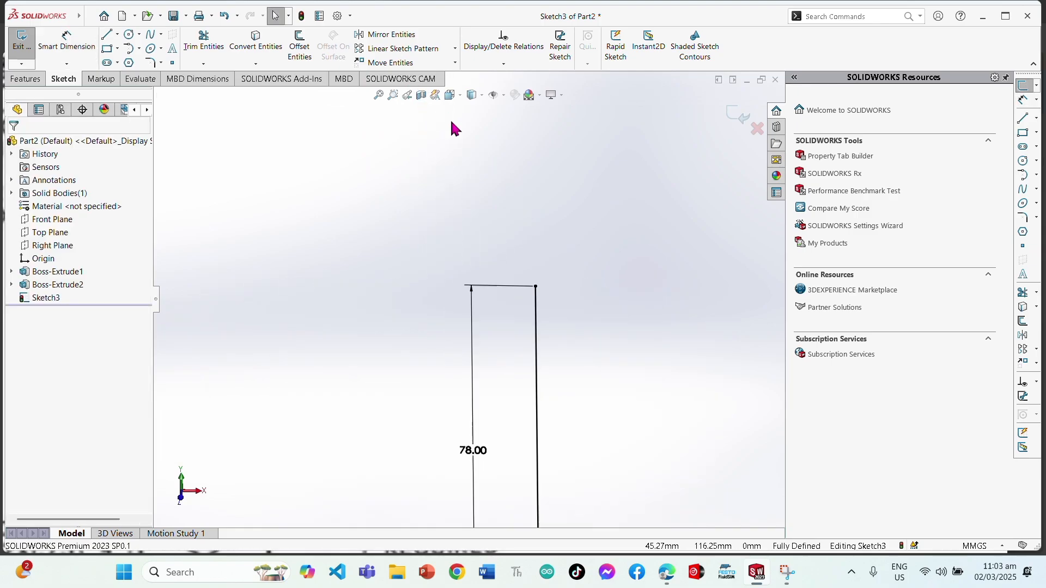
{"action": "left_click", "coordinate": [129, 35]}
{"action": "left_click", "coordinate": [570, 373]}
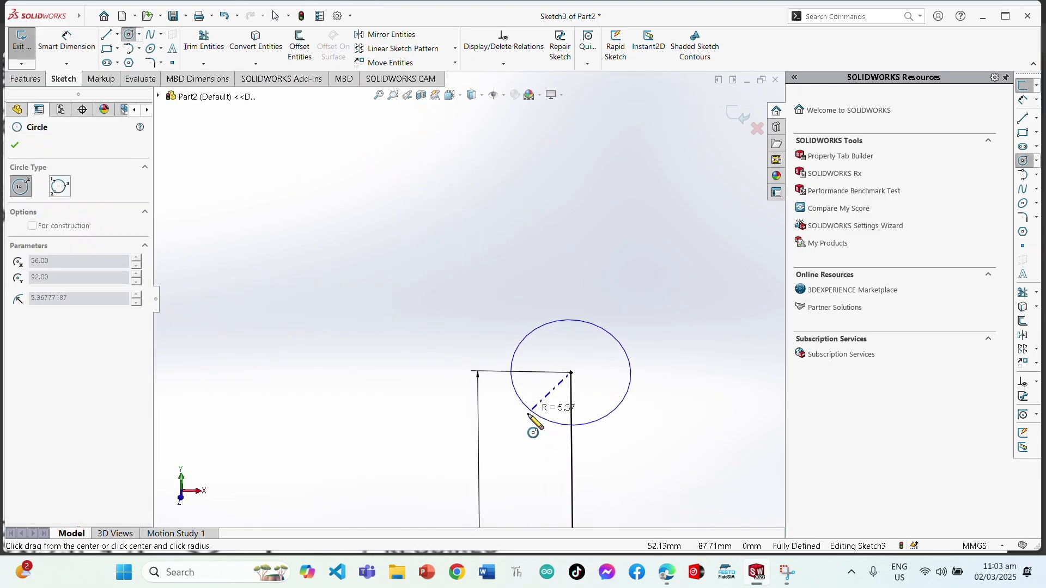
{"action": "left_click", "coordinate": [526, 428]}
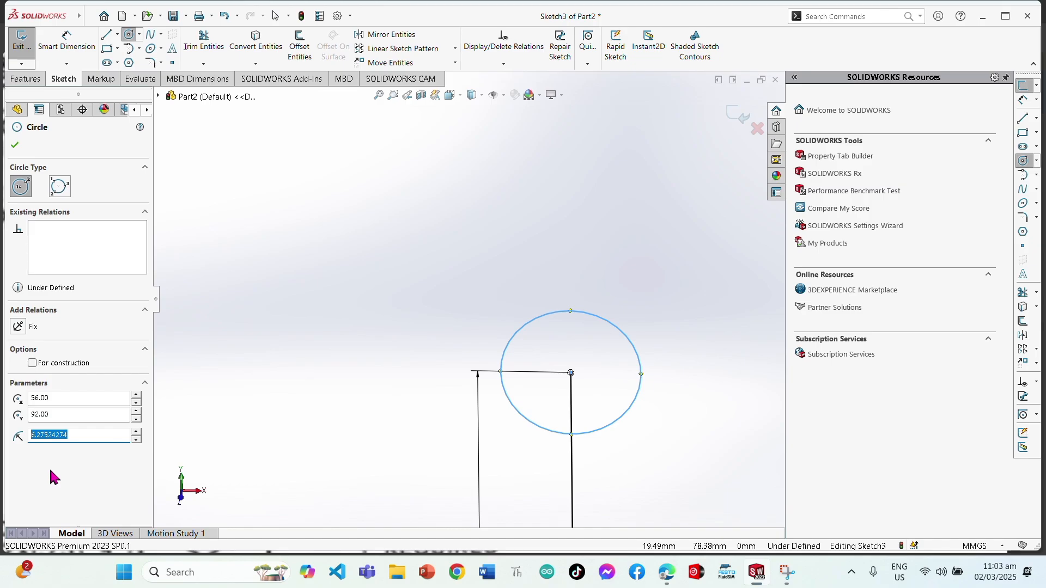
{"action": "type", "text": "28"}
{"action": "key", "text": "Return"}
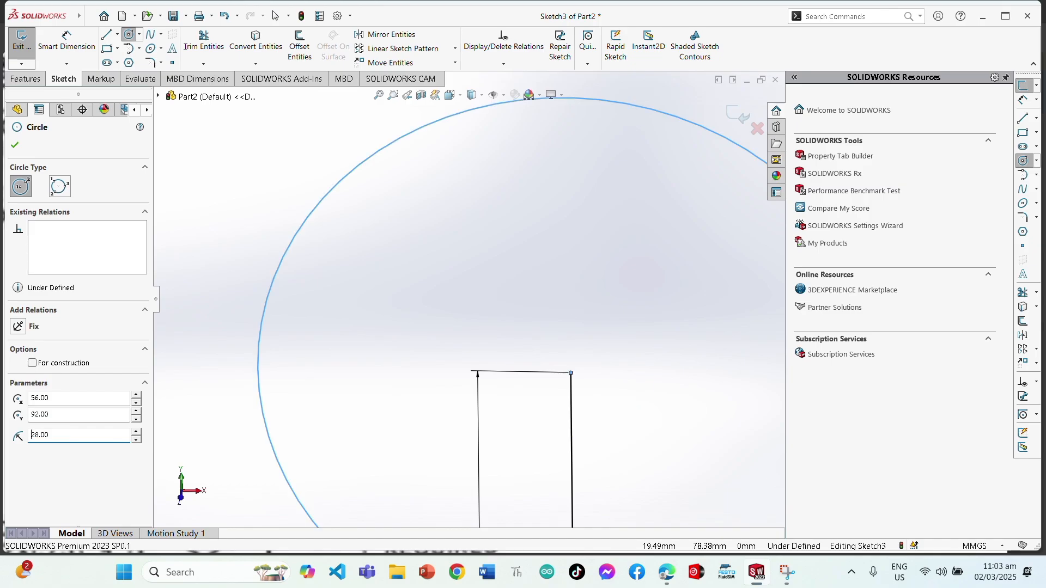
{"action": "key", "text": "Escape"}
Step: Draw a horizontal line from the vertical line's lower end to the base plate's left edge
{"action": "scroll", "coordinate": [275, 299], "scroll_direction": "up", "scroll_amount": 6}
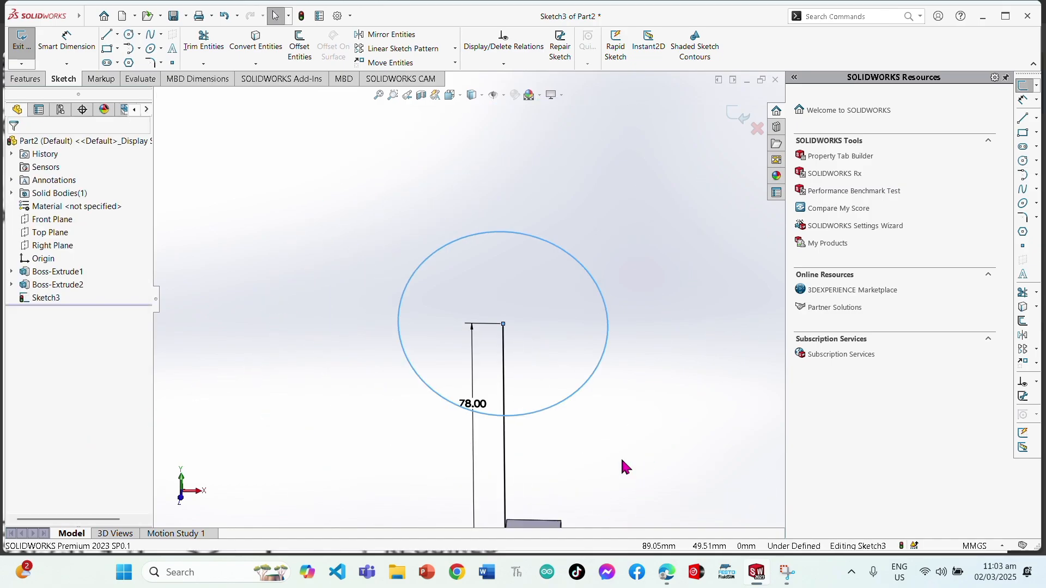
{"action": "scroll", "coordinate": [622, 460], "scroll_direction": "up", "scroll_amount": 2}
{"action": "scroll", "coordinate": [435, 475], "scroll_direction": "up", "scroll_amount": 3}
{"action": "scroll", "coordinate": [428, 449], "scroll_direction": "down", "scroll_amount": 5}
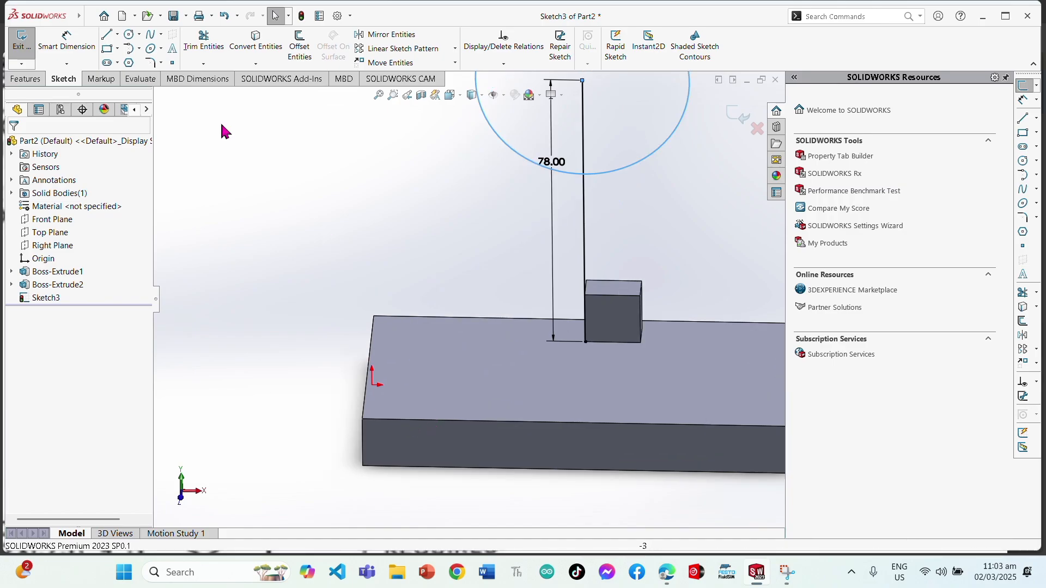
{"action": "left_click", "coordinate": [107, 34]}
{"action": "scroll", "coordinate": [613, 315], "scroll_direction": "down", "scroll_amount": 4}
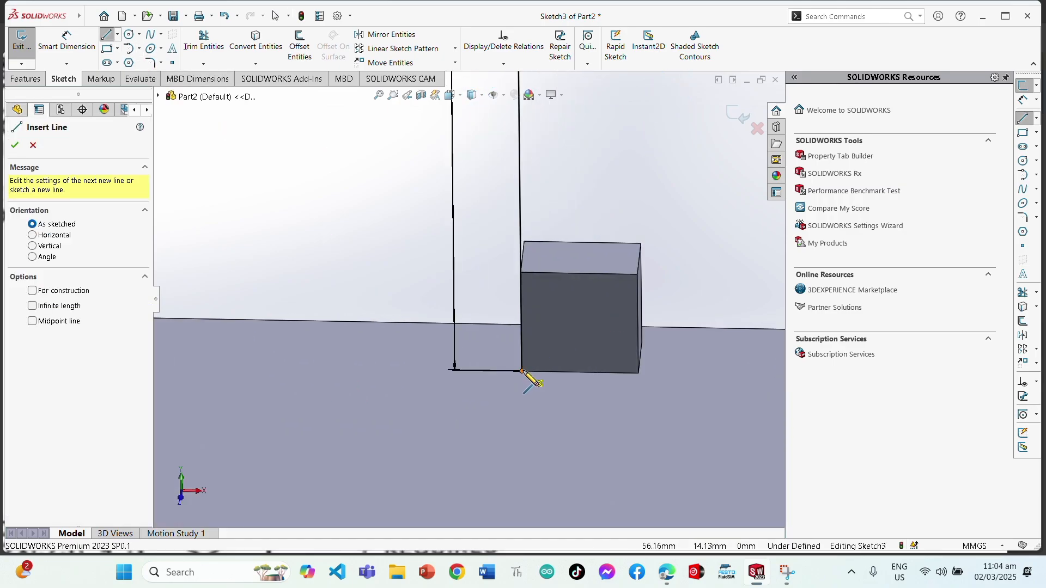
{"action": "left_click", "coordinate": [521, 371]}
{"action": "scroll", "coordinate": [469, 348], "scroll_direction": "up", "scroll_amount": 4}
{"action": "scroll", "coordinate": [354, 308], "scroll_direction": "down", "scroll_amount": 3}
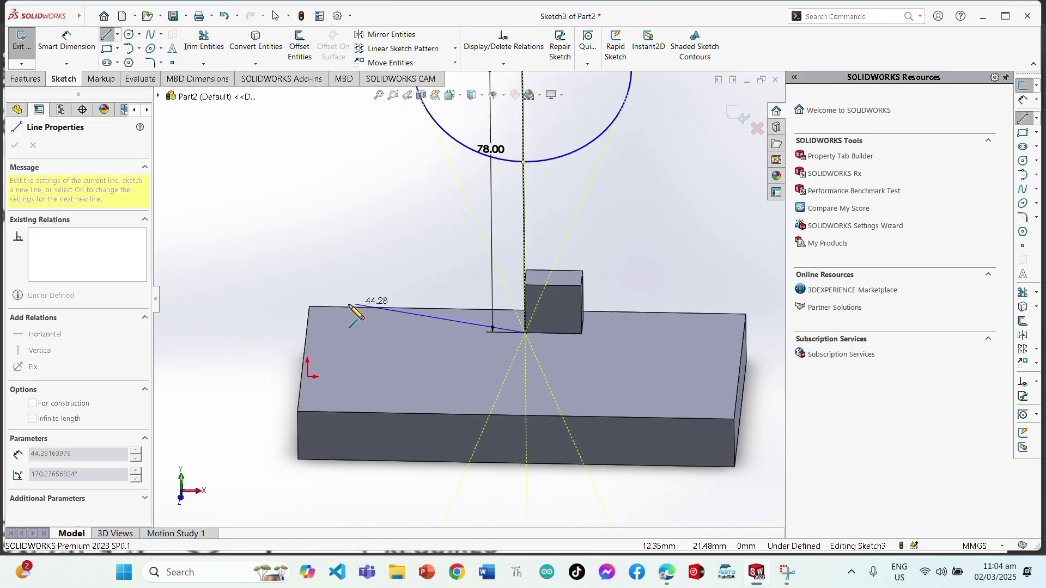
{"action": "scroll", "coordinate": [354, 310], "scroll_direction": "down", "scroll_amount": 3}
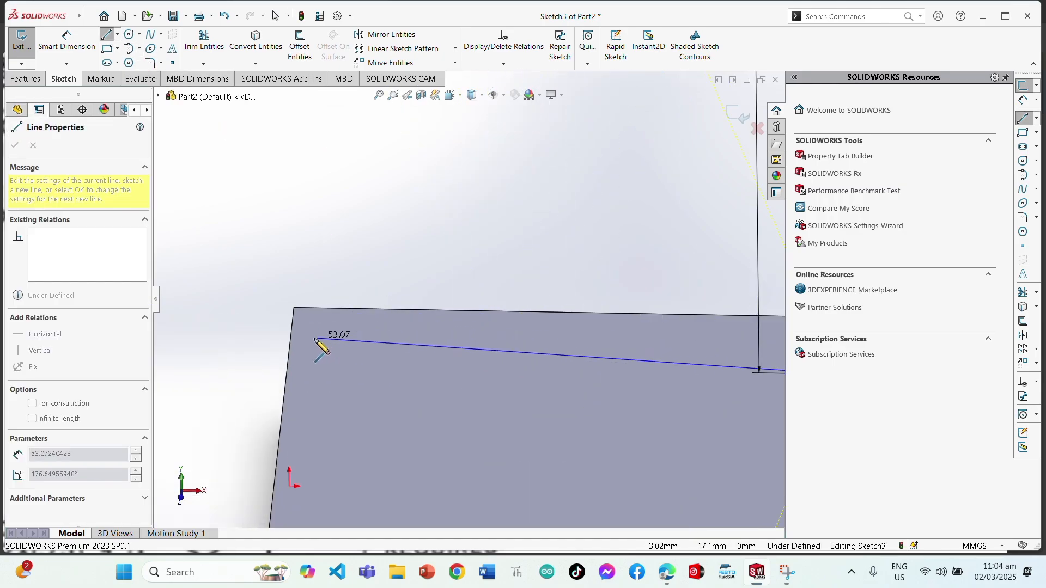
{"action": "left_click", "coordinate": [289, 365]}
{"action": "scroll", "coordinate": [343, 367], "scroll_direction": "up", "scroll_amount": 4}
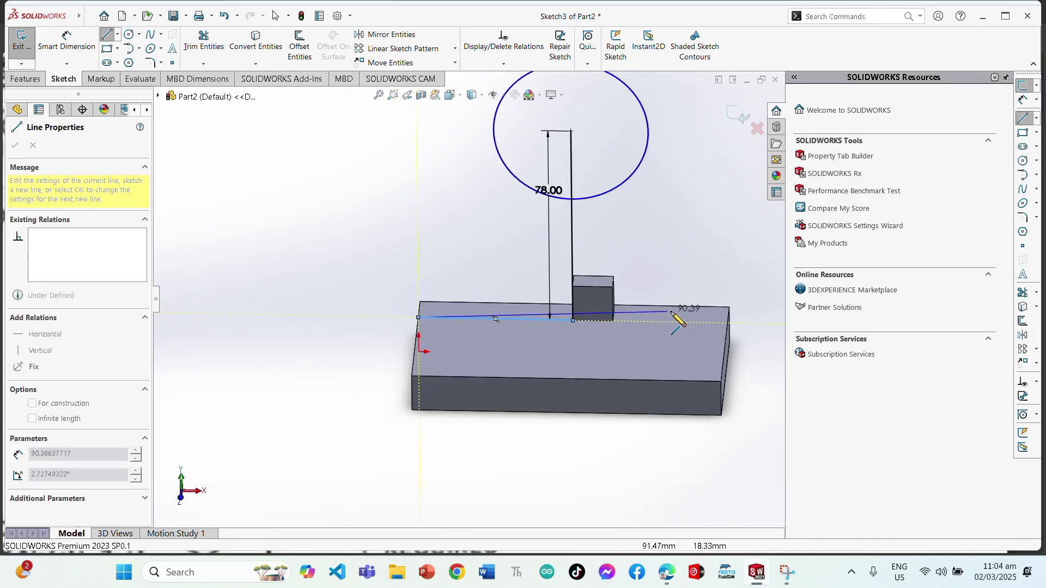
{"action": "scroll", "coordinate": [672, 315], "scroll_direction": "down", "scroll_amount": 3}
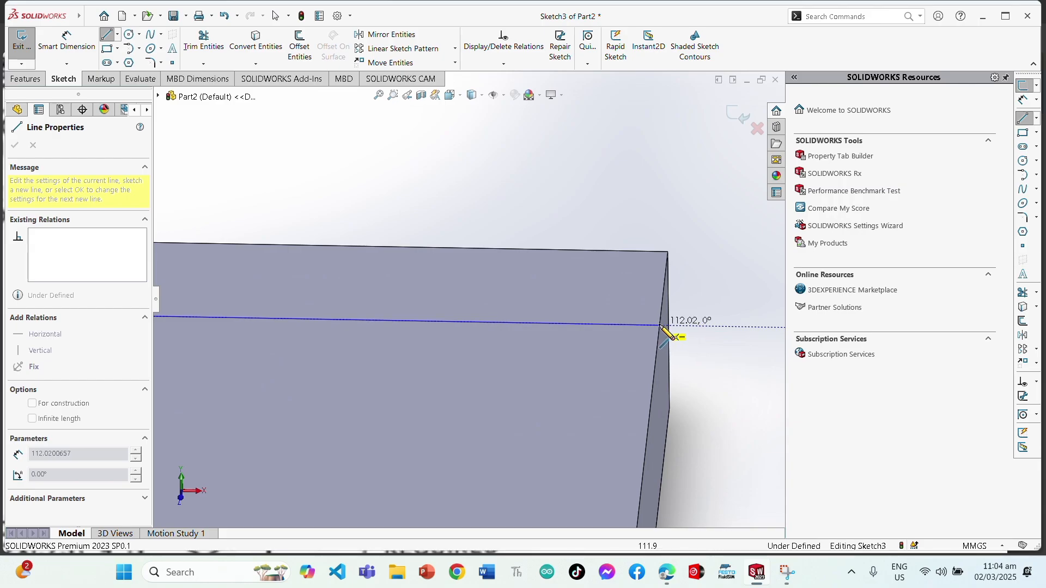
{"action": "scroll", "coordinate": [666, 329], "scroll_direction": "down", "scroll_amount": 3}
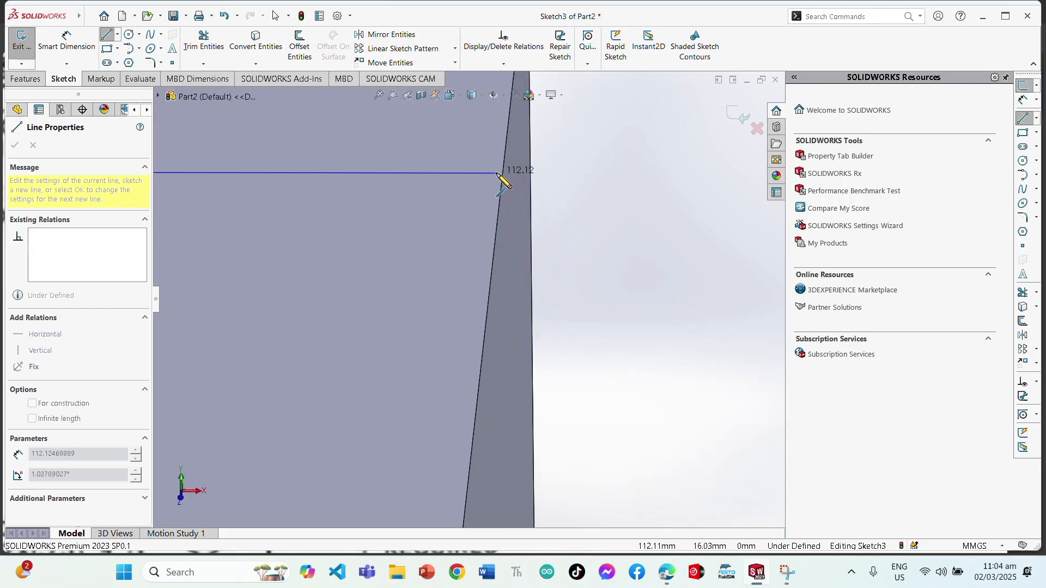
{"action": "scroll", "coordinate": [498, 177], "scroll_direction": "up", "scroll_amount": 2}
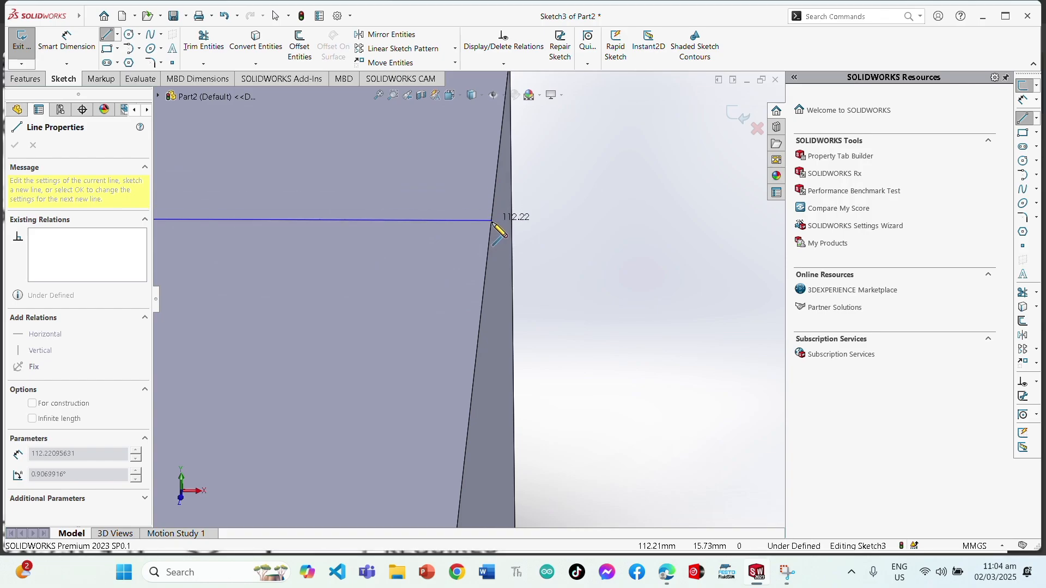
{"action": "scroll", "coordinate": [498, 224], "scroll_direction": "up", "scroll_amount": 4}
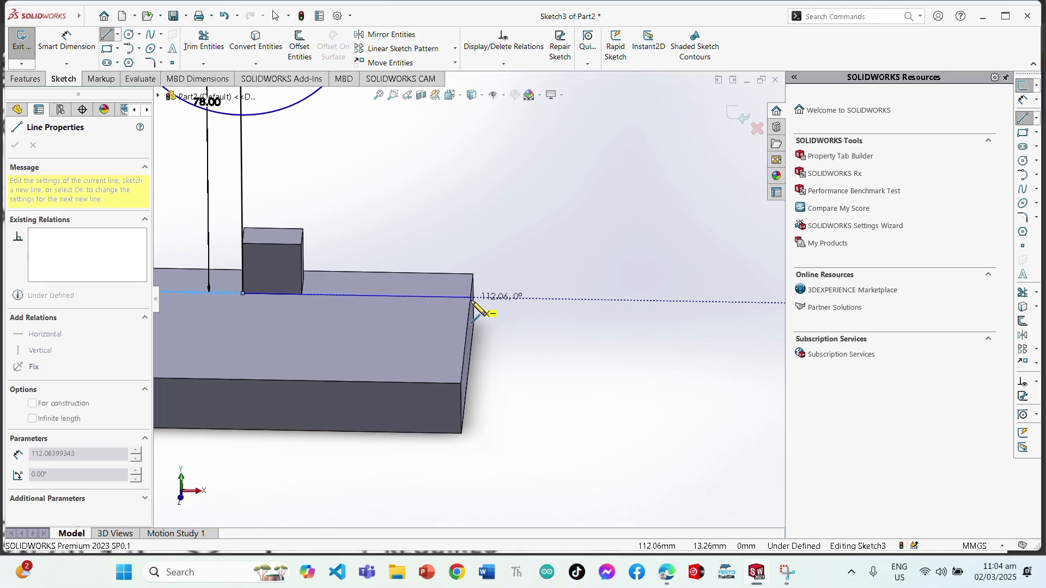
{"action": "scroll", "coordinate": [474, 299], "scroll_direction": "down", "scroll_amount": 4}
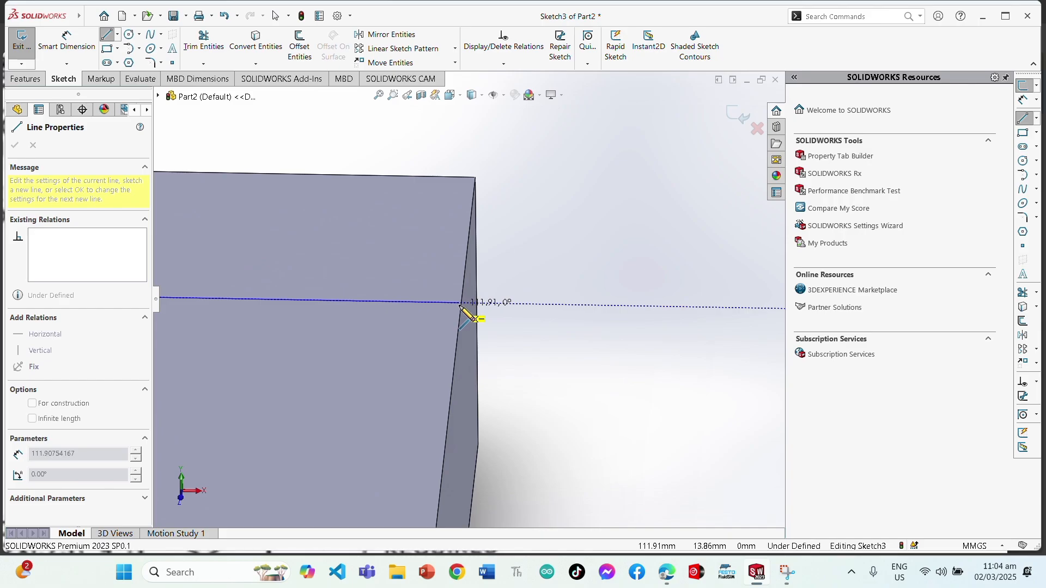
{"action": "scroll", "coordinate": [464, 304], "scroll_direction": "up", "scroll_amount": 1}
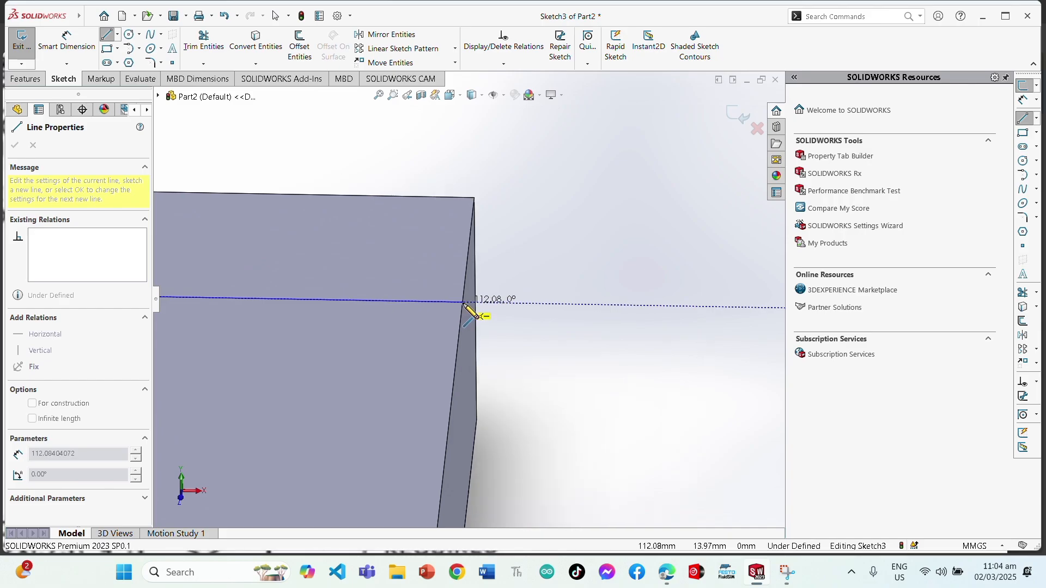
{"action": "scroll", "coordinate": [463, 304], "scroll_direction": "up", "scroll_amount": 5}
{"action": "key", "text": "Escape"}
Step: Draw a horizontal line about 50 mm long from the vertical line's lower end toward the plate's right edge
{"action": "scroll", "coordinate": [321, 290], "scroll_direction": "up", "scroll_amount": 2}
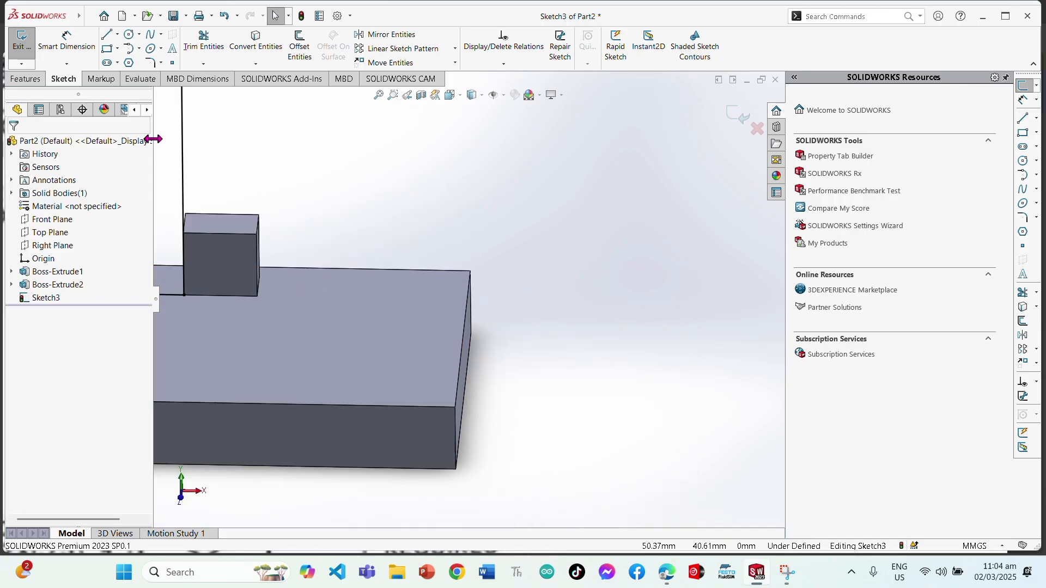
{"action": "left_click", "coordinate": [107, 36]}
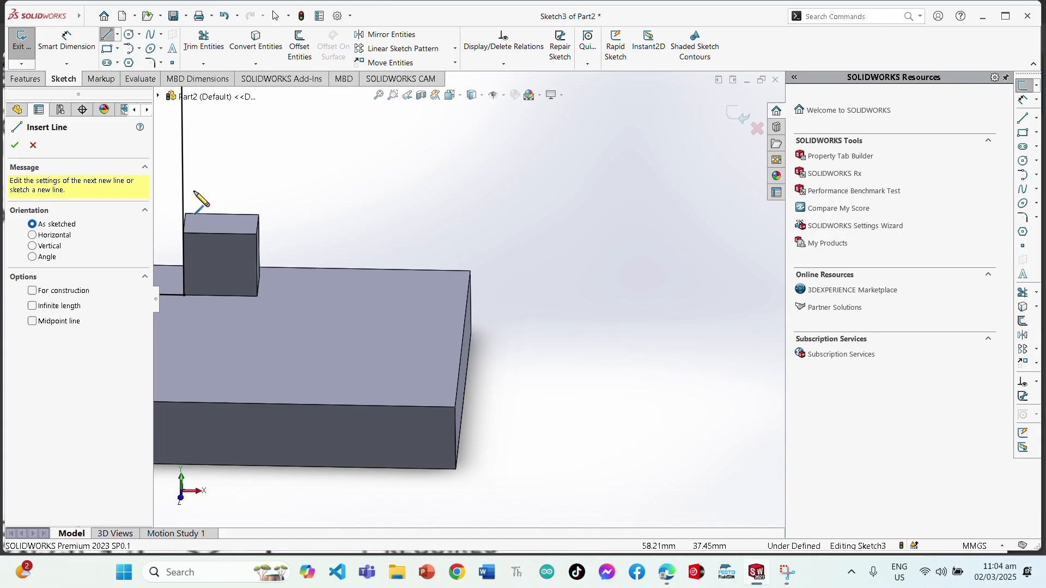
{"action": "left_click", "coordinate": [184, 295]}
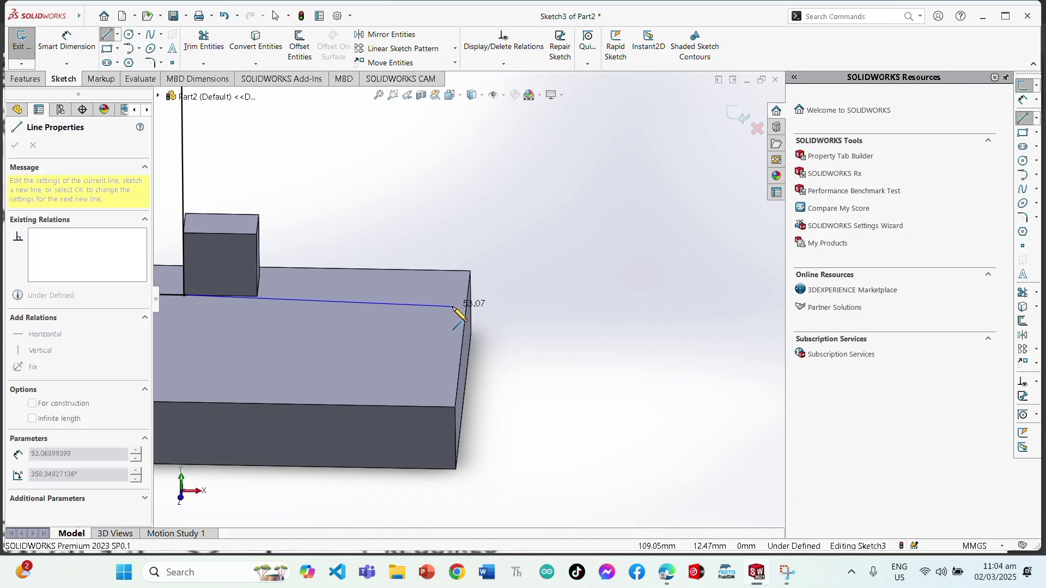
{"action": "left_click", "coordinate": [438, 299]}
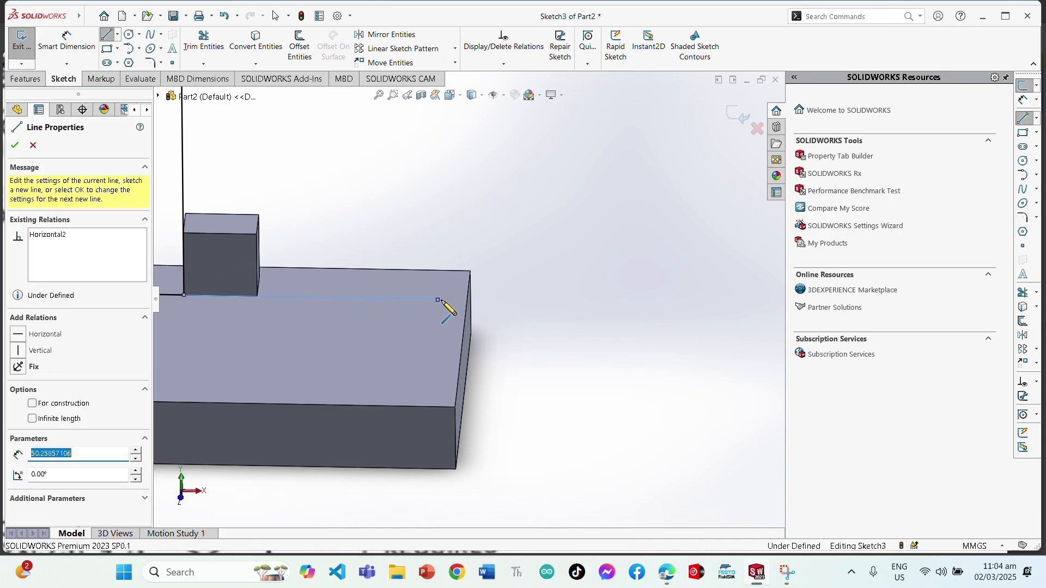
Step: Dimension the horizontal line toward the plate's right edge with the expression 112/2
{"action": "key", "text": "Escape"}
{"action": "left_click", "coordinate": [66, 39]}
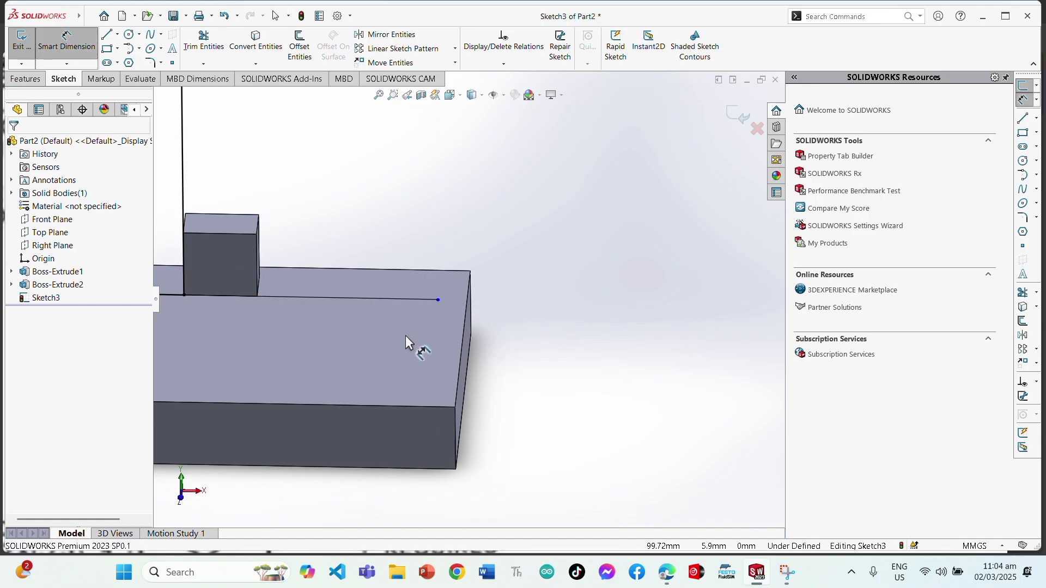
{"action": "left_click", "coordinate": [398, 298]}
{"action": "left_click", "coordinate": [355, 335]}
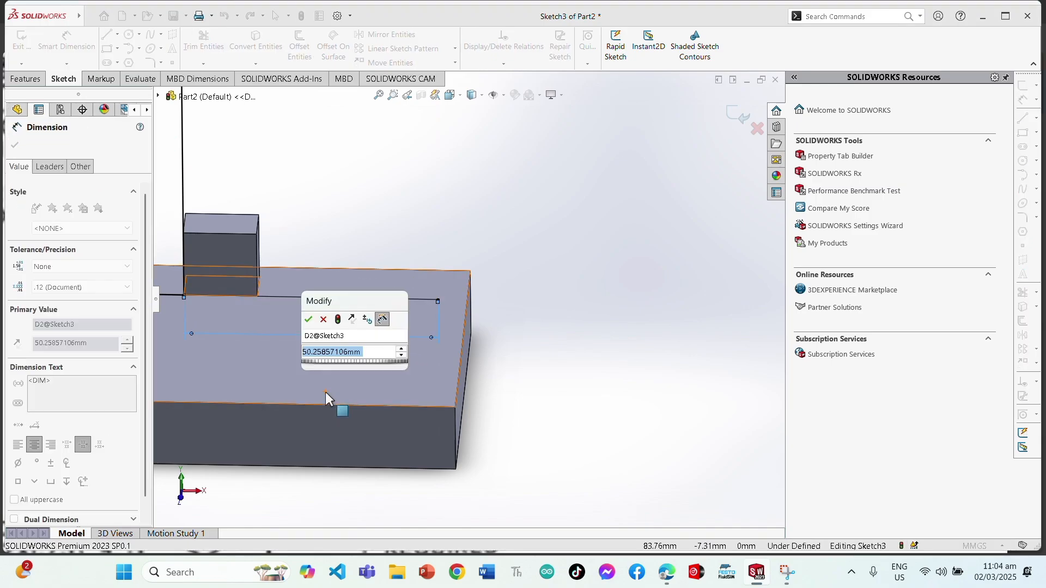
{"action": "type", "text": "112/2"}
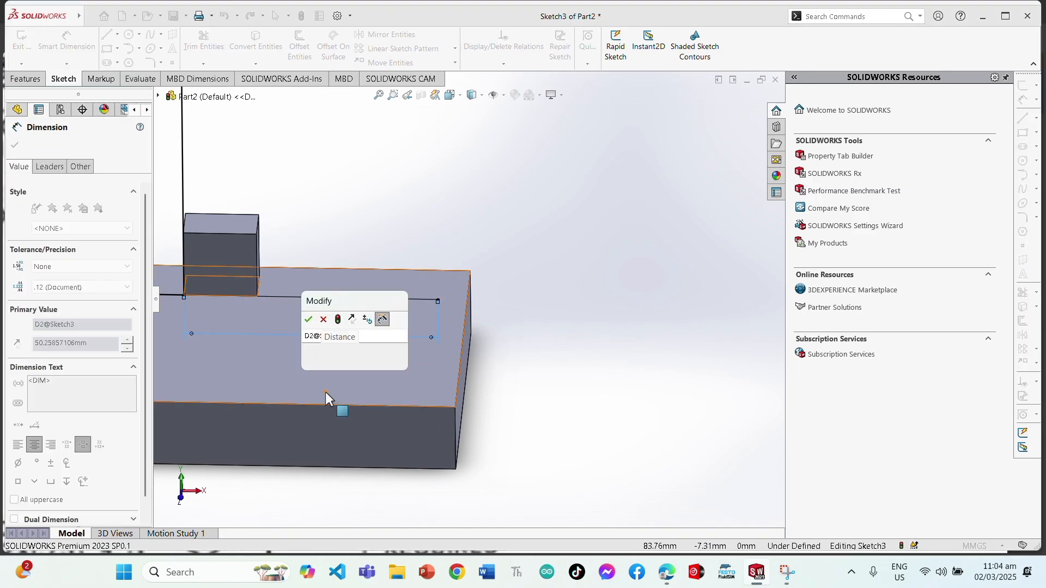
{"action": "key", "text": "Return"}
{"action": "key", "text": "Escape"}
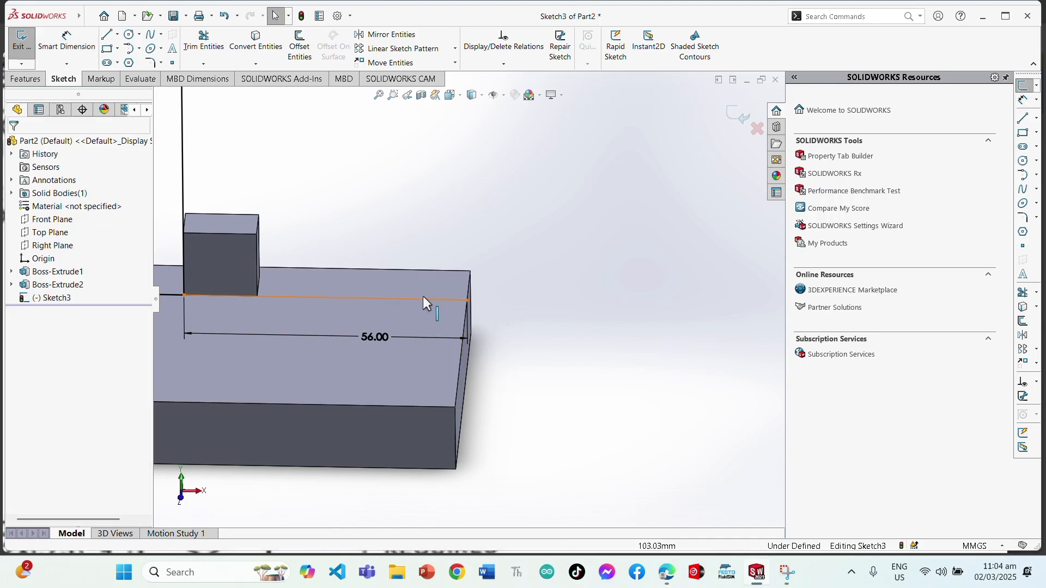
Step: Dimension the horizontal line running to the plate's left edge at 56 mm
{"action": "scroll", "coordinate": [427, 304], "scroll_direction": "down", "scroll_amount": 6}
{"action": "scroll", "coordinate": [466, 290], "scroll_direction": "up", "scroll_amount": 5}
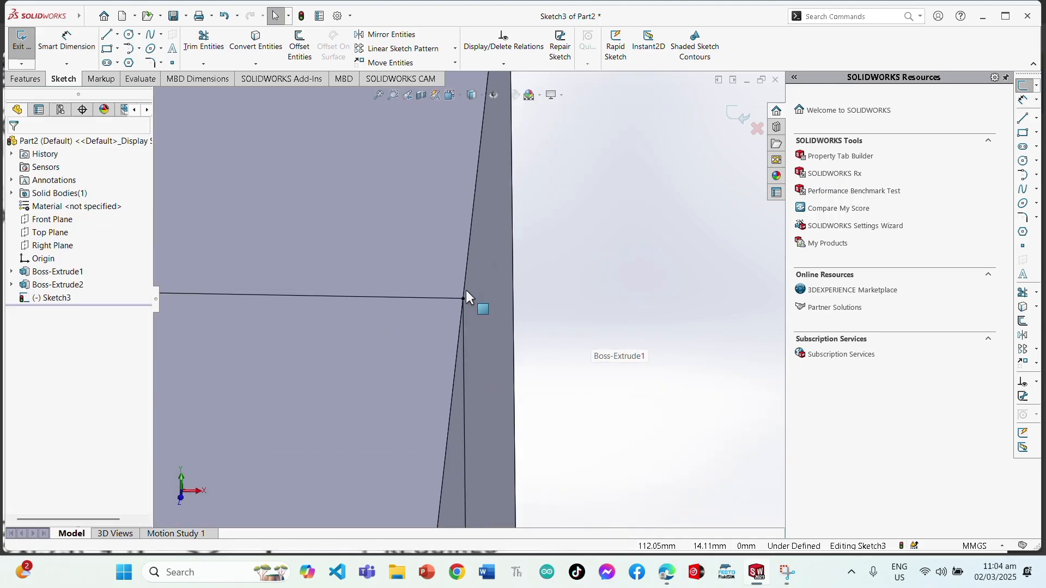
{"action": "scroll", "coordinate": [280, 289], "scroll_direction": "down", "scroll_amount": 6}
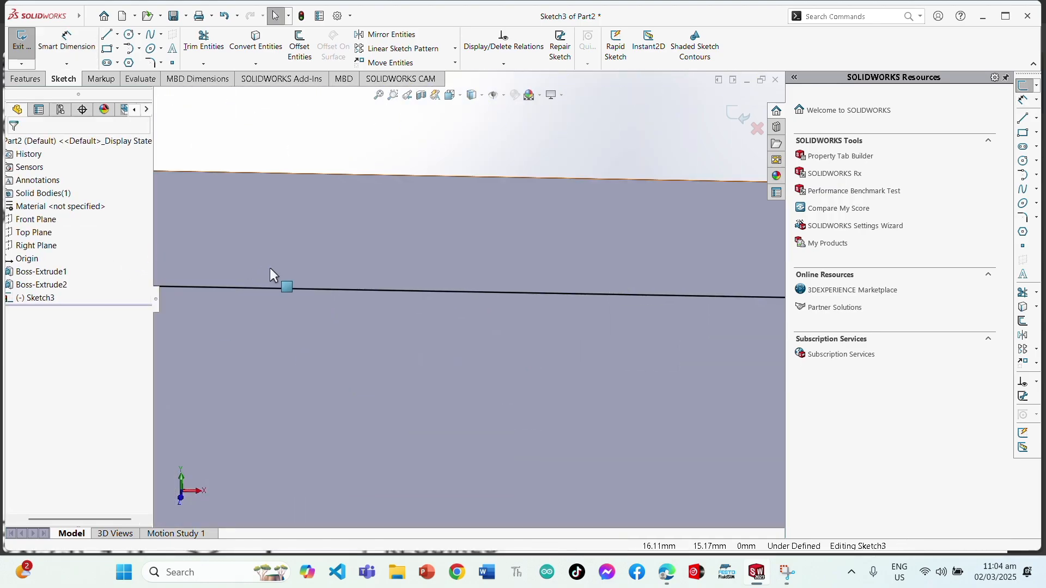
{"action": "scroll", "coordinate": [270, 269], "scroll_direction": "up", "scroll_amount": 5}
{"action": "scroll", "coordinate": [376, 284], "scroll_direction": "down", "scroll_amount": 8}
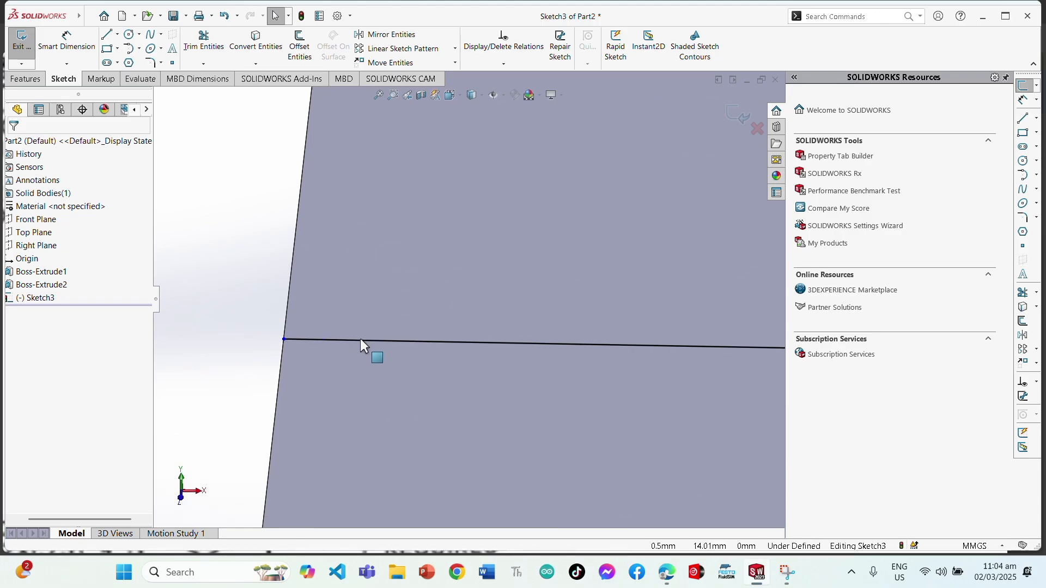
{"action": "left_click", "coordinate": [77, 52]}
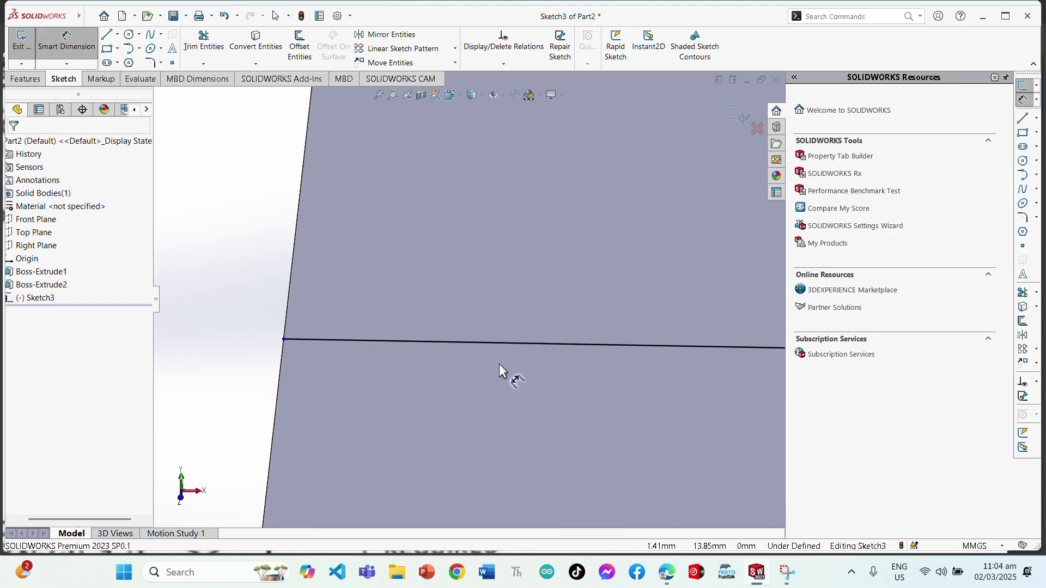
{"action": "left_click", "coordinate": [496, 341]}
{"action": "left_click", "coordinate": [481, 249]}
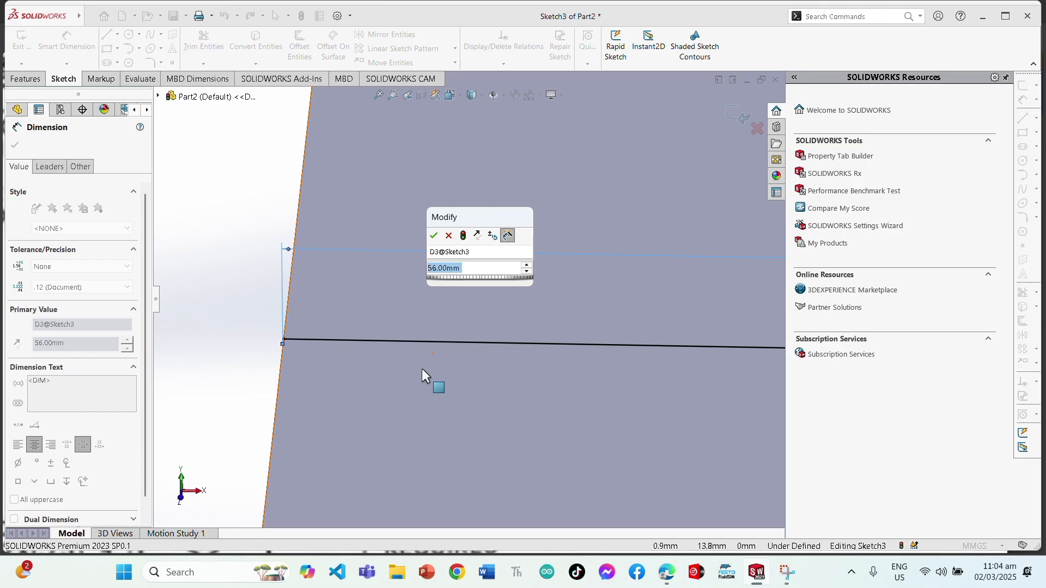
{"action": "key", "text": "Return"}
{"action": "key", "text": "Escape"}
{"action": "scroll", "coordinate": [421, 366], "scroll_direction": "up", "scroll_amount": 12}
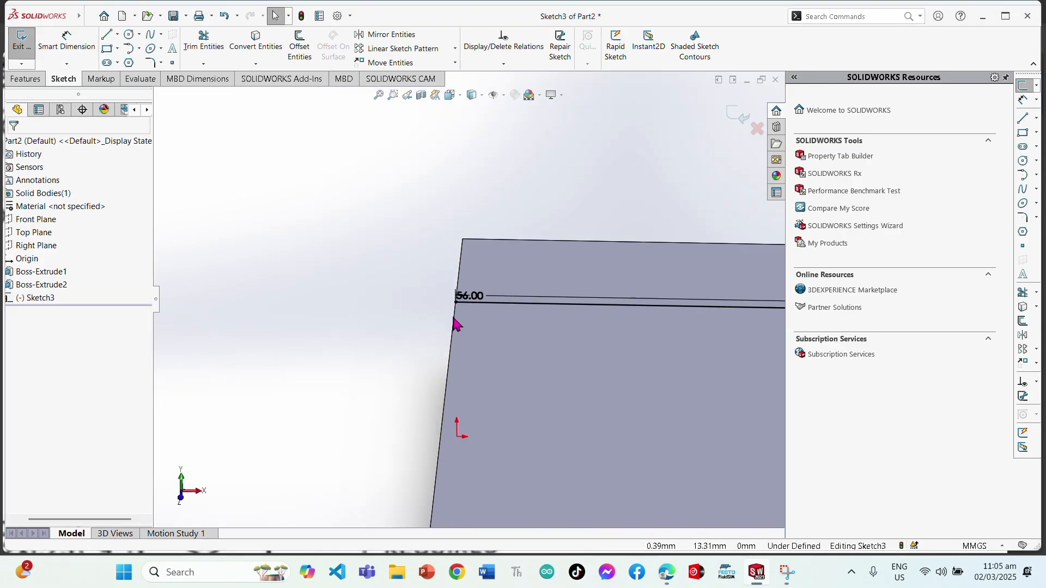
Step: Draw a slanted line about 110 mm long from the left horizontal line's outer end to the circle's upper left
{"action": "left_click", "coordinate": [106, 36]}
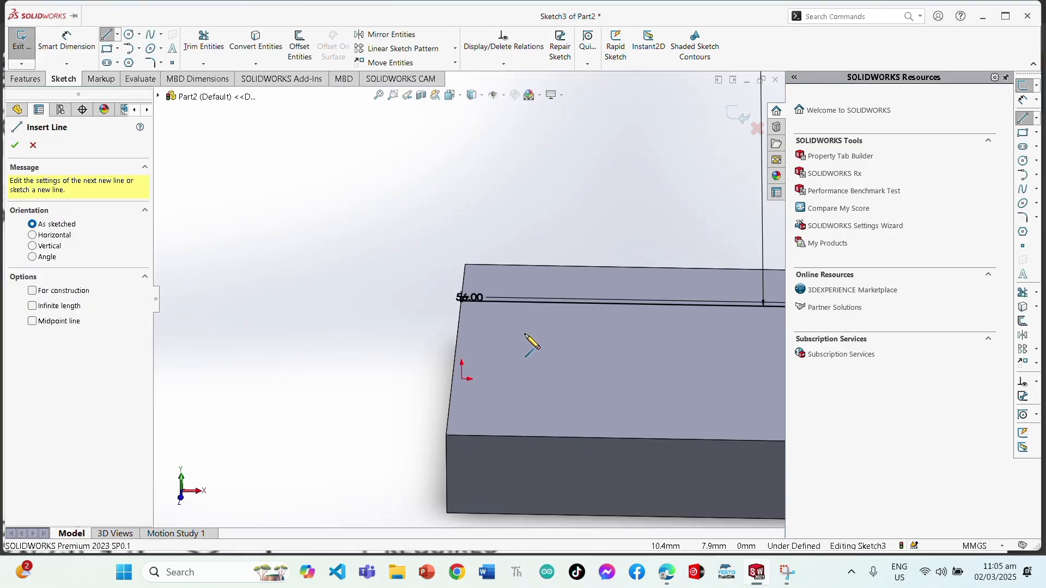
{"action": "left_click", "coordinate": [462, 299]}
{"action": "scroll", "coordinate": [463, 299], "scroll_direction": "up", "scroll_amount": 10}
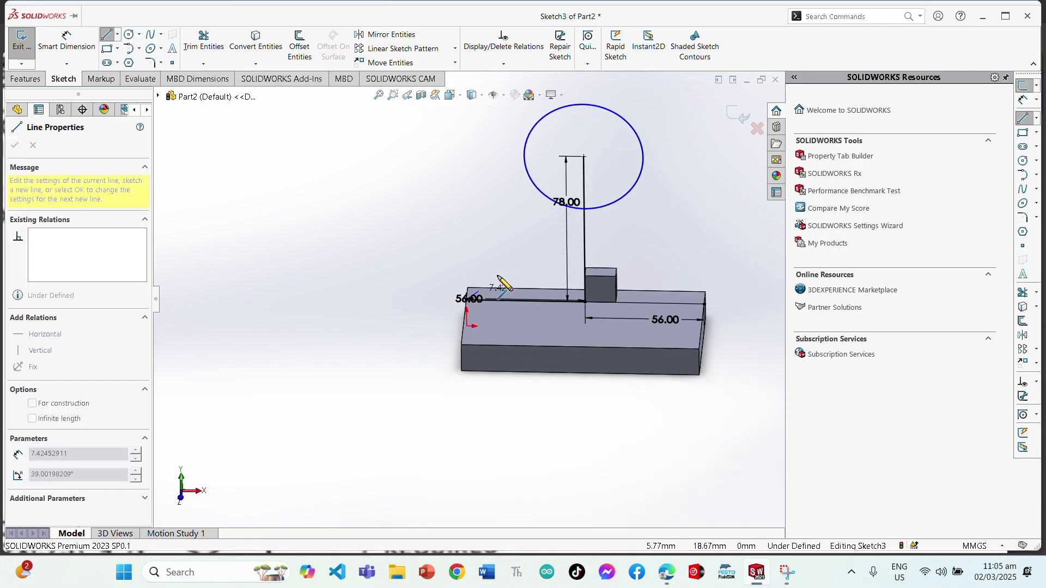
{"action": "scroll", "coordinate": [471, 218], "scroll_direction": "down", "scroll_amount": 5}
{"action": "scroll", "coordinate": [691, 135], "scroll_direction": "down", "scroll_amount": 8}
{"action": "scroll", "coordinate": [581, 240], "scroll_direction": "up", "scroll_amount": 10}
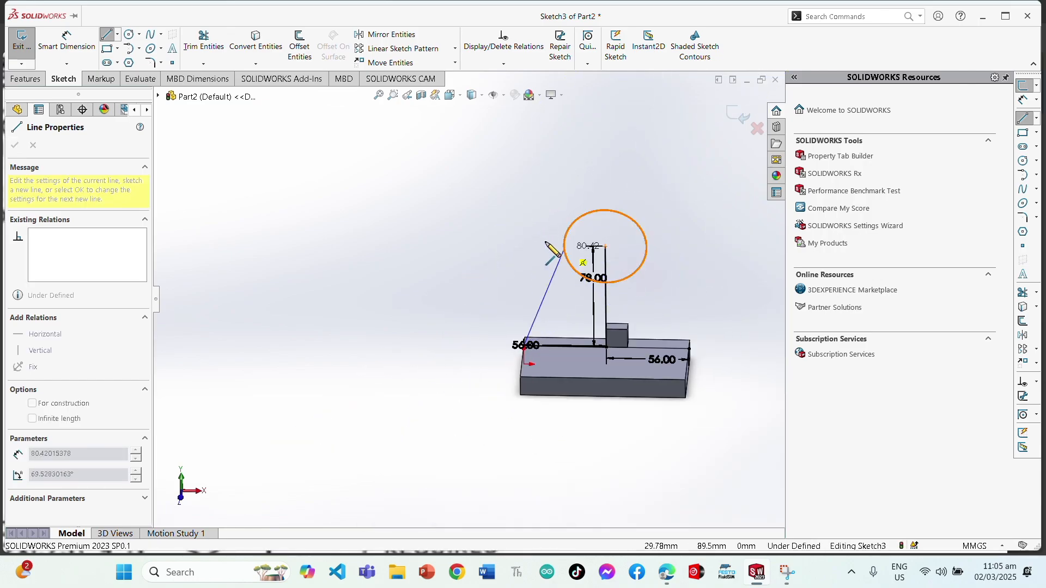
{"action": "scroll", "coordinate": [586, 218], "scroll_direction": "down", "scroll_amount": 8}
{"action": "double_click", "coordinate": [591, 273]}
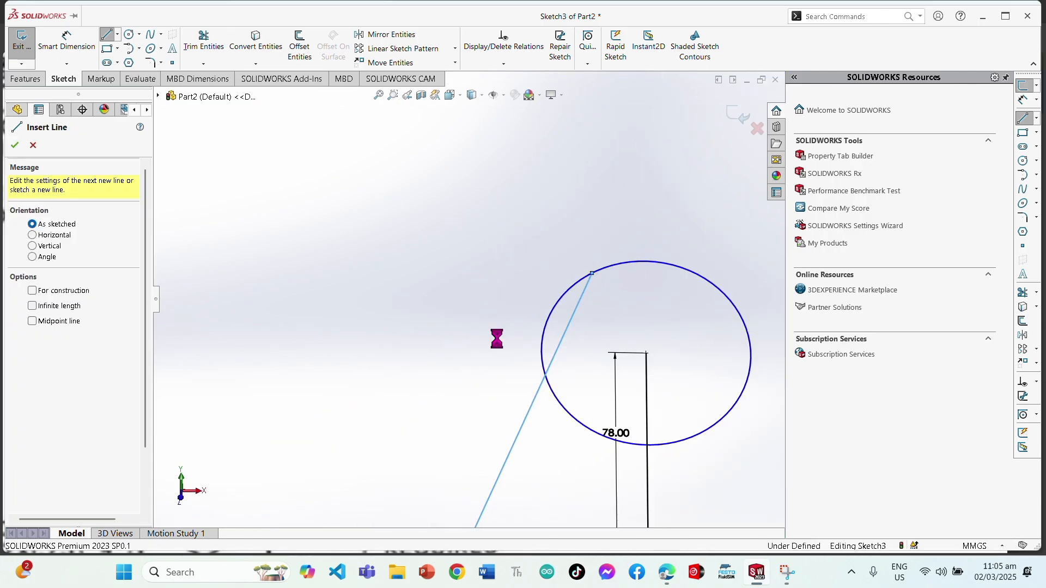
{"action": "key", "text": "Escape"}
Step: Dimension the circle's diameter at 56 mm
{"action": "left_click", "coordinate": [67, 41]}
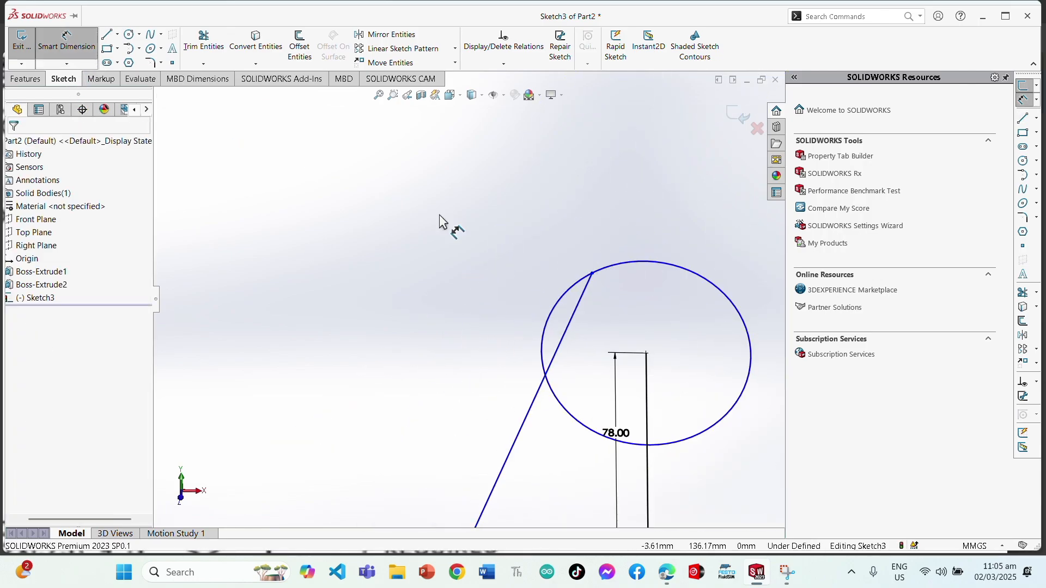
{"action": "left_click", "coordinate": [545, 323]}
{"action": "left_click", "coordinate": [456, 369]}
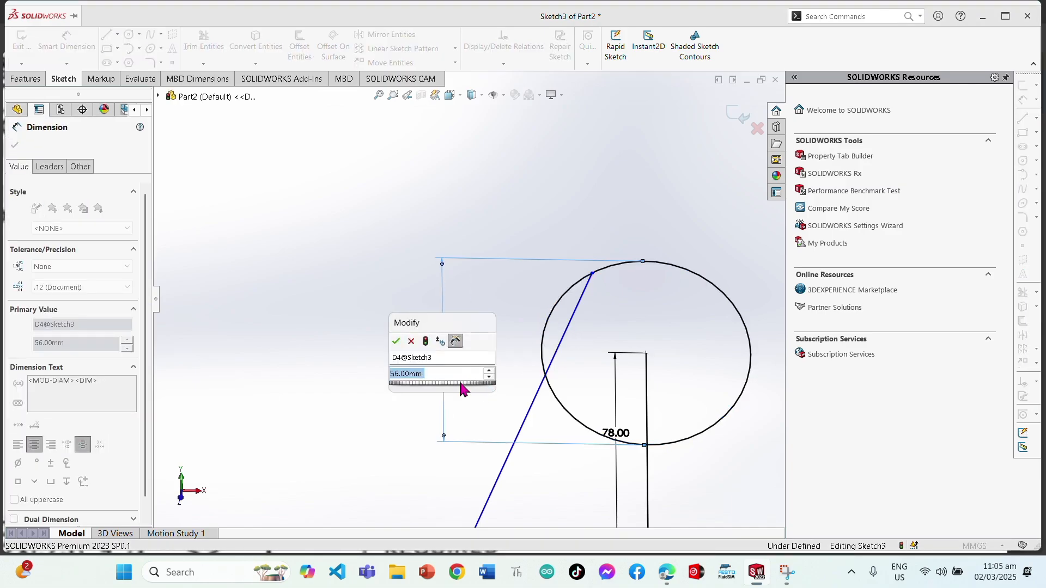
{"action": "key", "text": "Return"}
{"action": "key", "text": "Escape"}
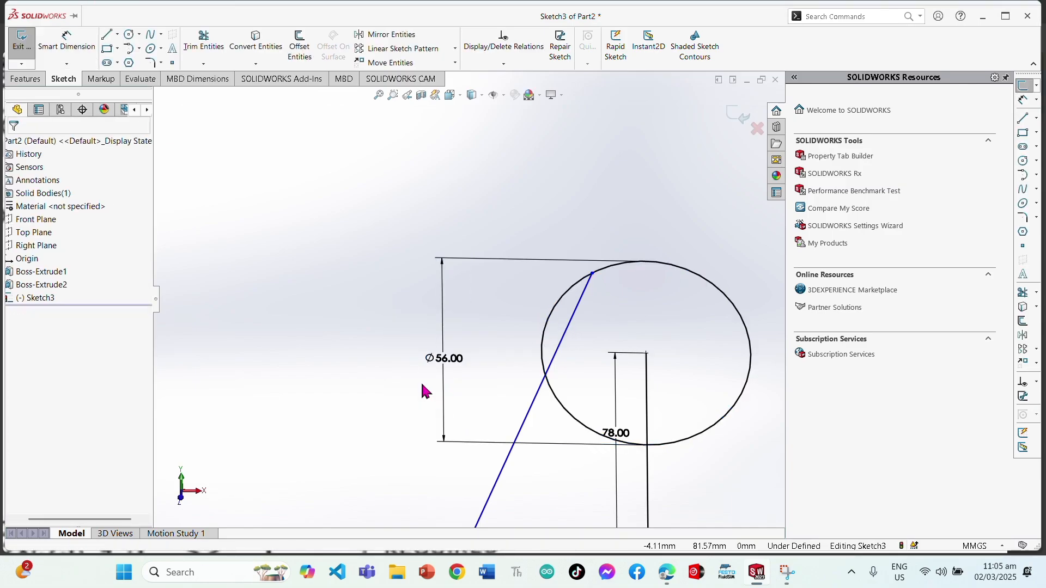
Step: Add a tangent relation between the left slanted line and the circle
{"action": "left_click", "coordinate": [559, 338]}
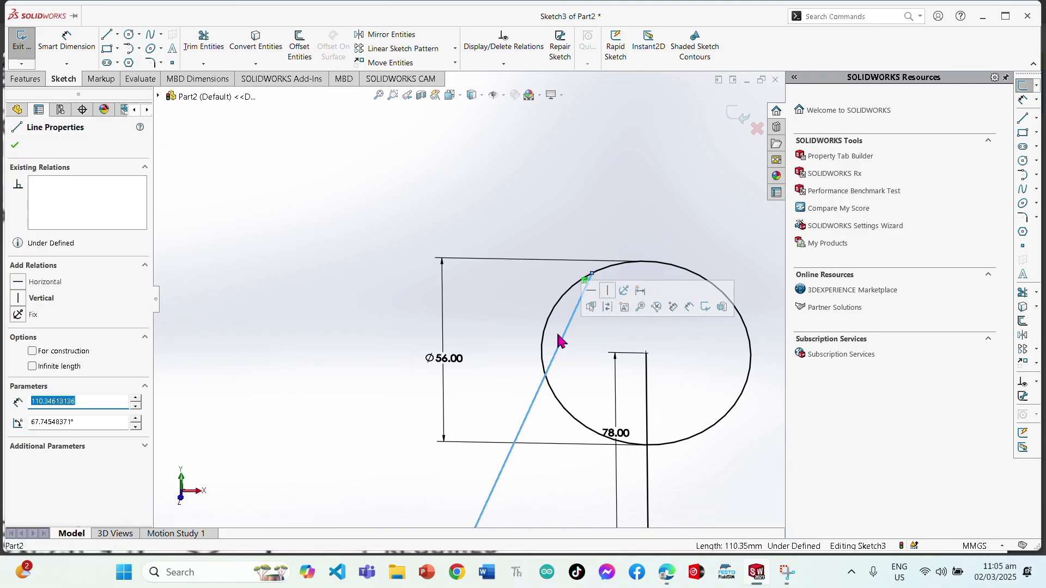
{"action": "left_click", "coordinate": [548, 315], "text": "ctrl"}
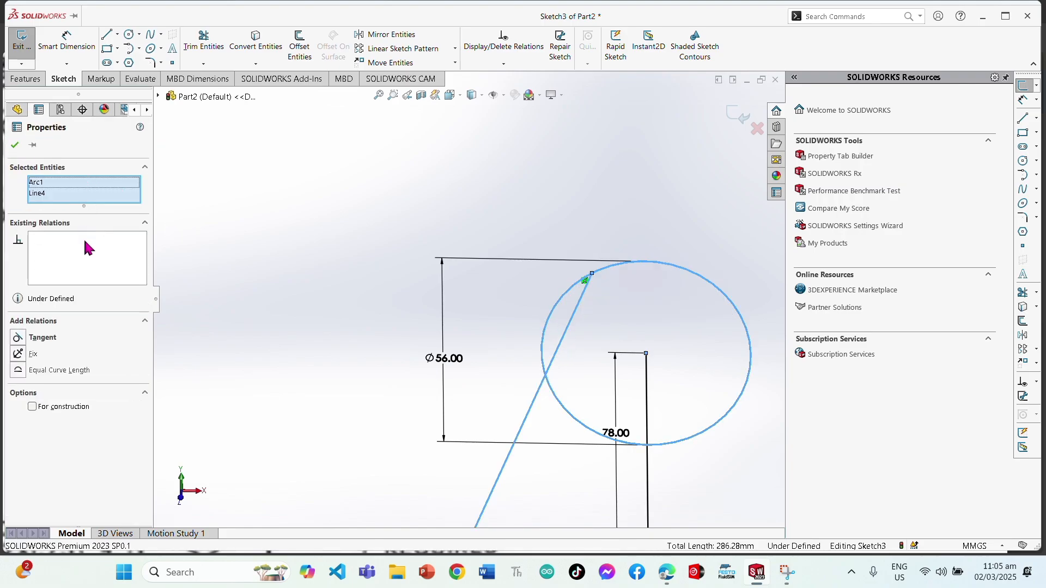
{"action": "left_click", "coordinate": [22, 339]}
{"action": "left_click", "coordinate": [15, 140]}
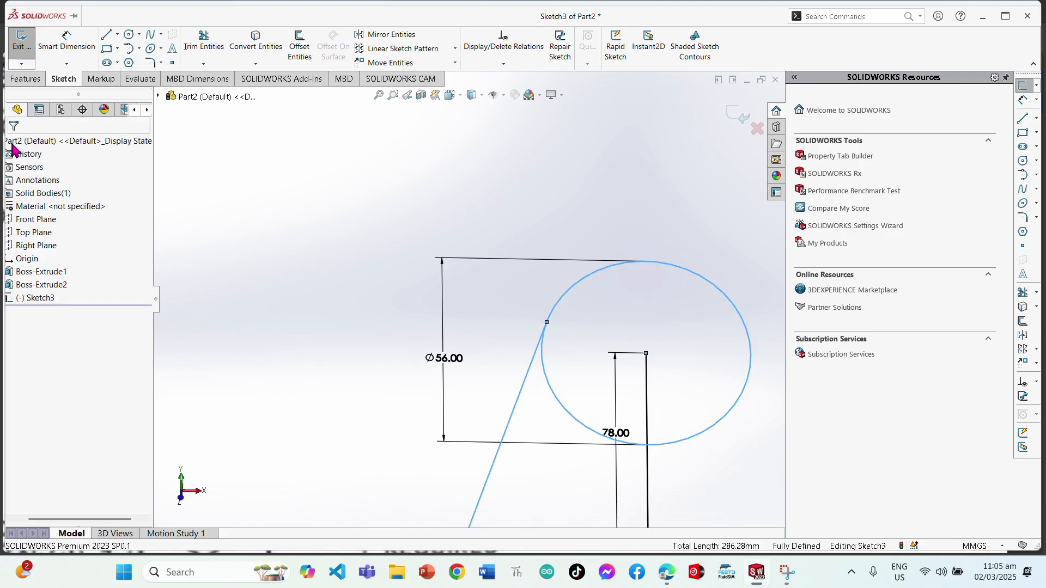
Step: Draw a slanted line about 103 mm long from the right horizontal line's outer end to the circle's upper right
{"action": "scroll", "coordinate": [299, 228], "scroll_direction": "up", "scroll_amount": 3}
{"action": "scroll", "coordinate": [691, 424], "scroll_direction": "down", "scroll_amount": 2}
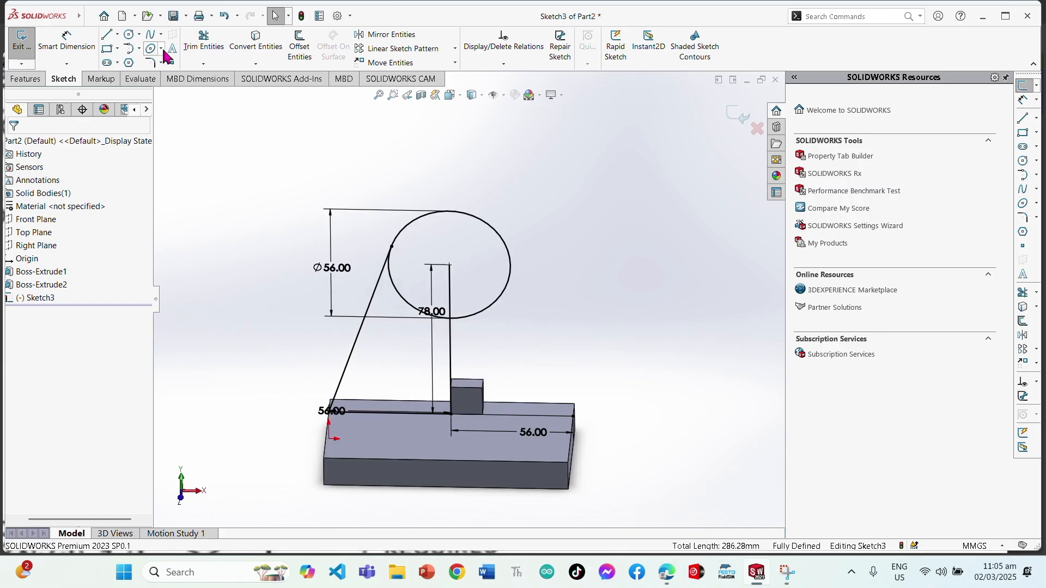
{"action": "left_click", "coordinate": [109, 42]}
{"action": "scroll", "coordinate": [506, 343], "scroll_direction": "down", "scroll_amount": 2}
{"action": "scroll", "coordinate": [665, 479], "scroll_direction": "up", "scroll_amount": 2}
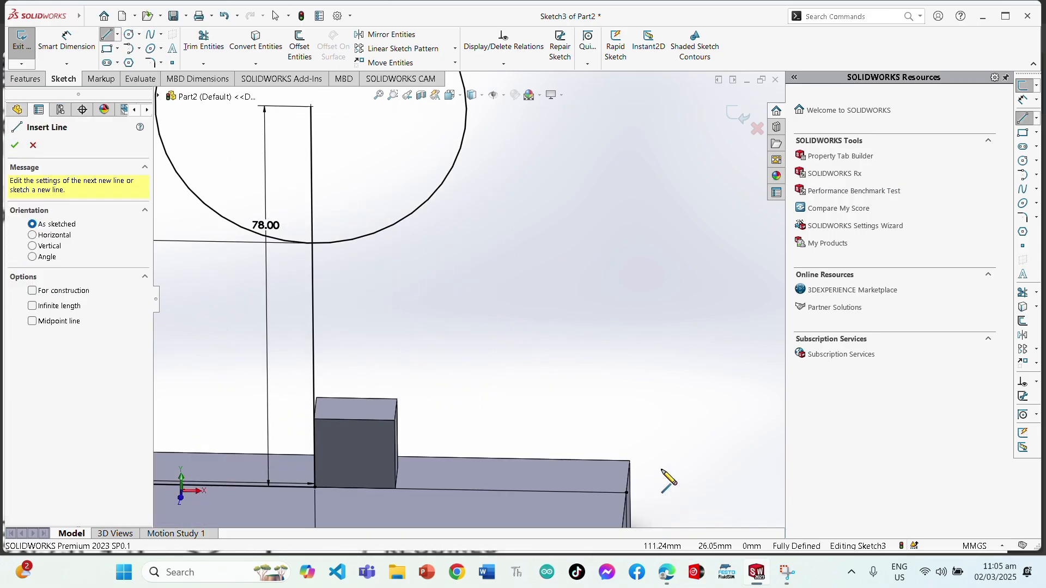
{"action": "left_click", "coordinate": [601, 461]}
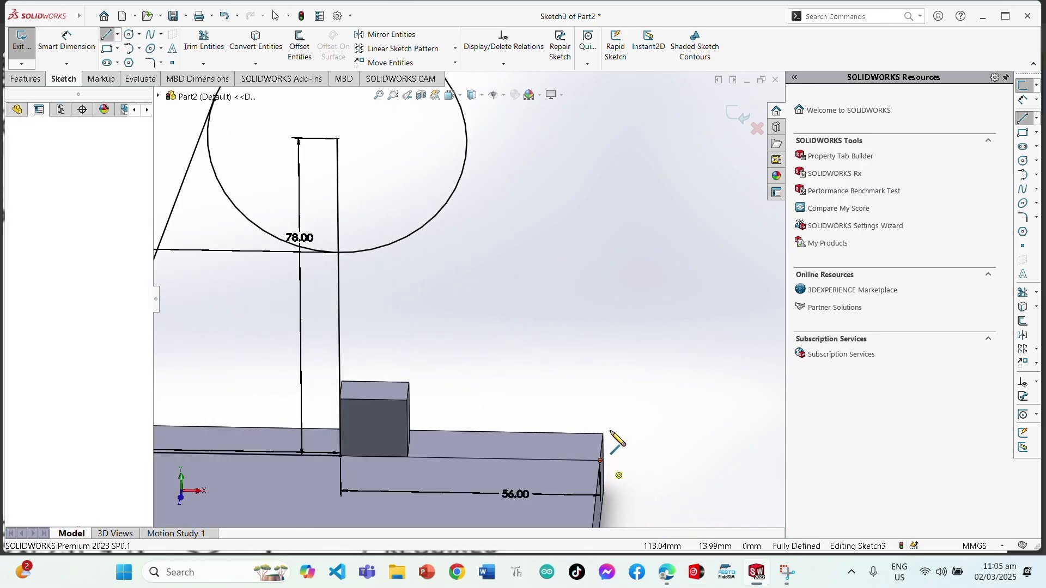
{"action": "scroll", "coordinate": [460, 201], "scroll_direction": "up", "scroll_amount": 2}
{"action": "left_click", "coordinate": [452, 187]}
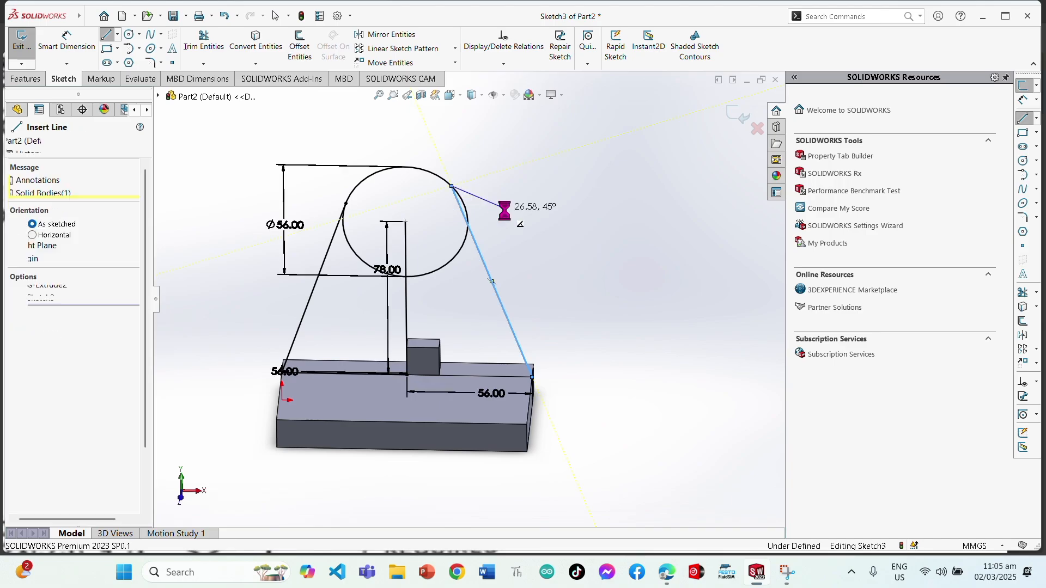
{"action": "key", "text": "Escape"}
{"action": "key", "text": "alt+f"}
{"action": "key", "text": "Escape"}
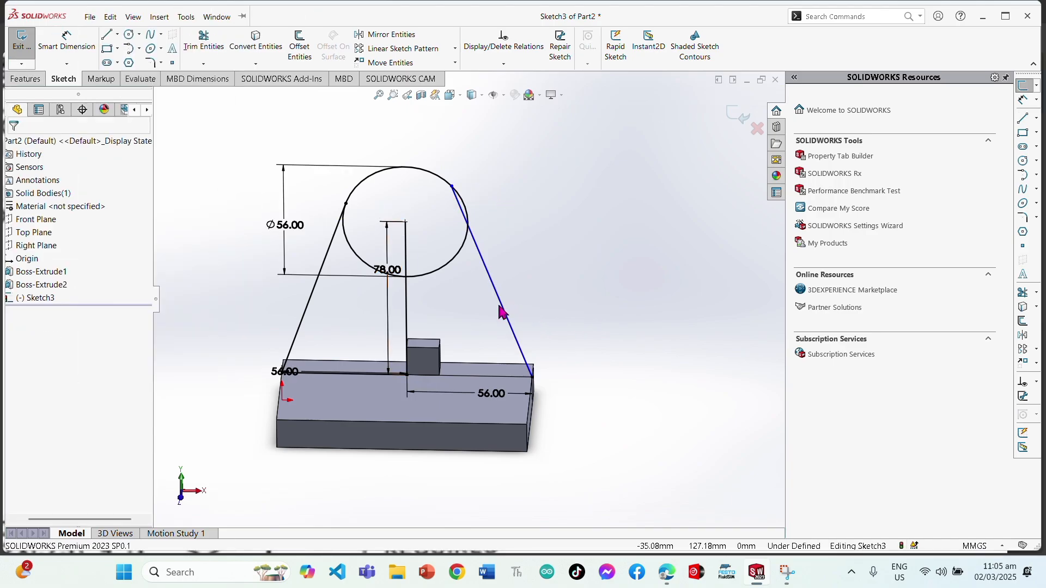
Step: Add a tangent relation between the right slanted line and the circle
{"action": "left_click", "coordinate": [497, 301]}
{"action": "left_click", "coordinate": [461, 252], "text": "ctrl"}
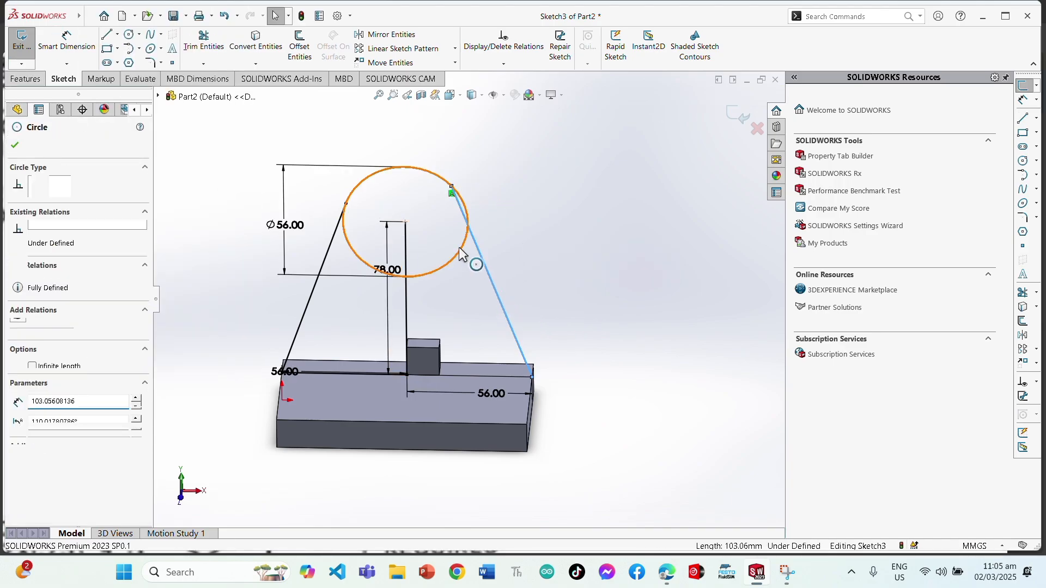
{"action": "left_click", "coordinate": [18, 338]}
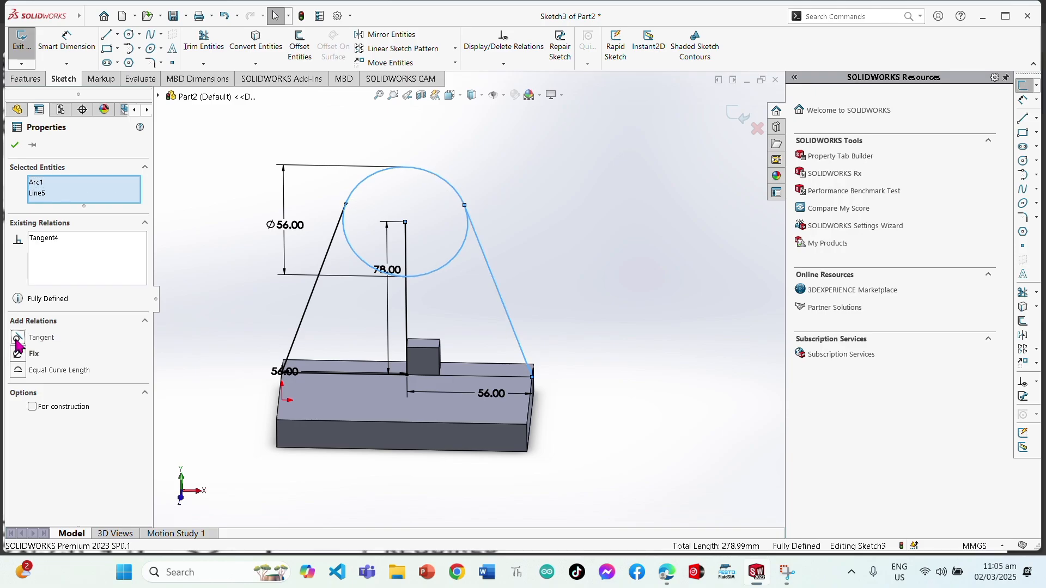
{"action": "left_click", "coordinate": [303, 182]}
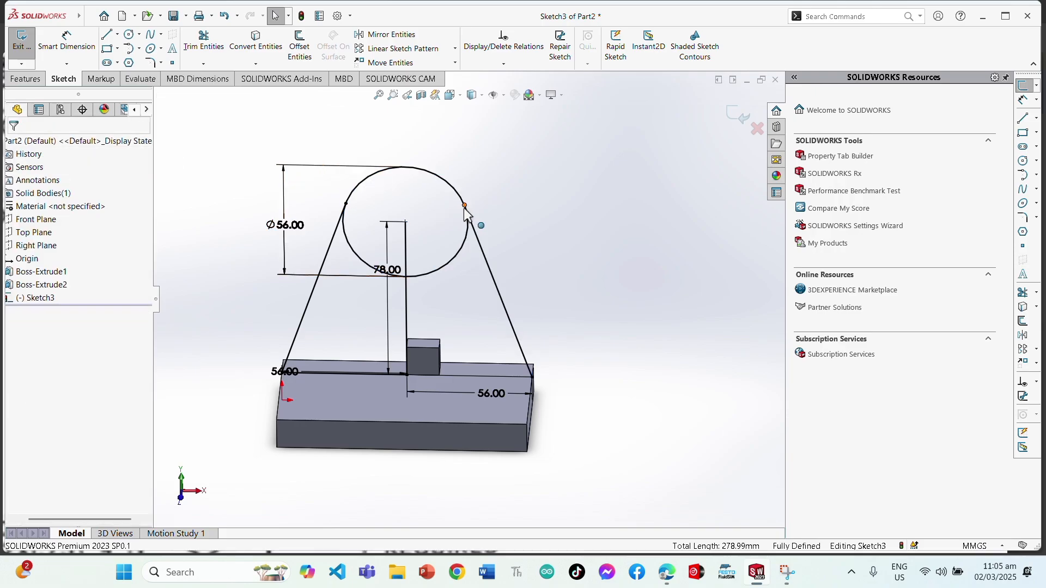
Step: Check the lengths of the left and right tangent lines with Smart Dimension without placing a dimension
{"action": "scroll", "coordinate": [464, 213], "scroll_direction": "down", "scroll_amount": 3}
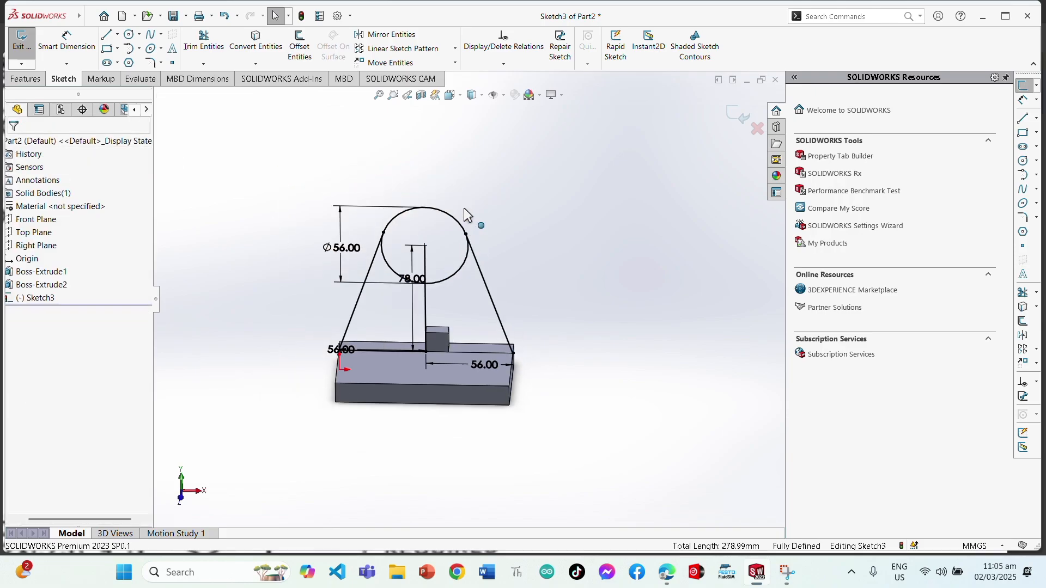
{"action": "left_click", "coordinate": [107, 37]}
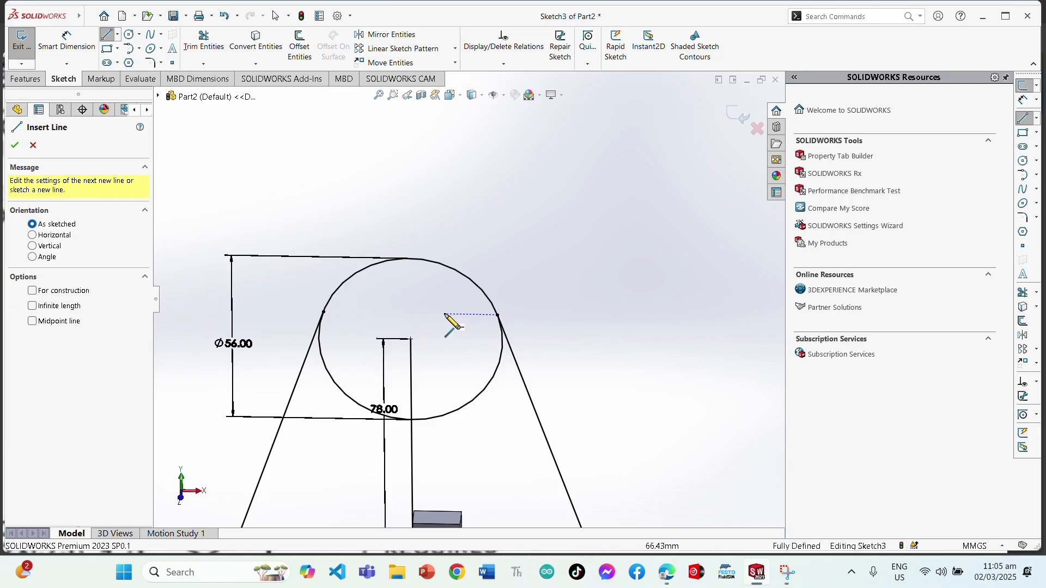
{"action": "key", "text": "Escape"}
{"action": "left_click", "coordinate": [46, 48]}
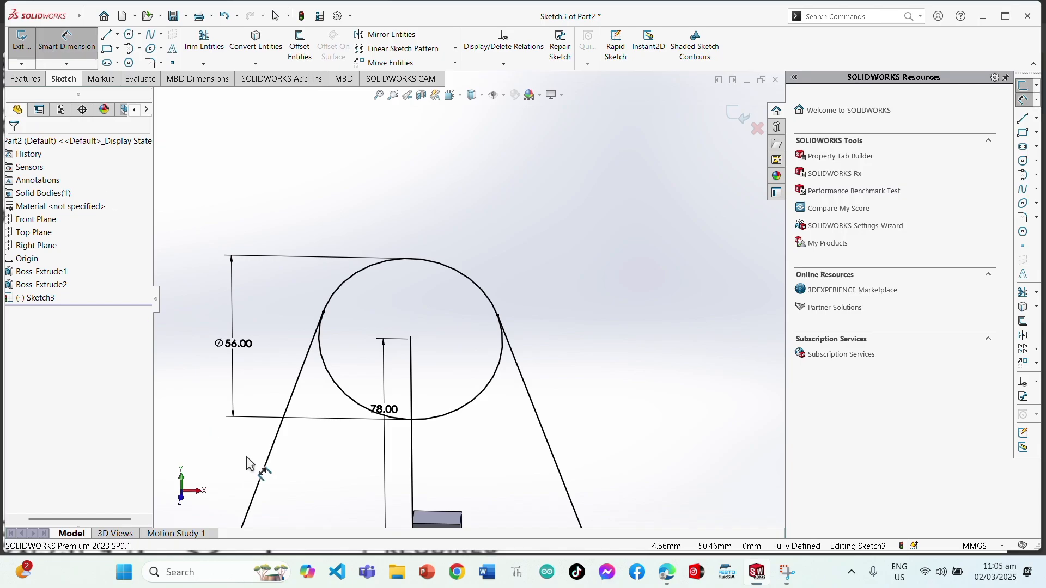
{"action": "left_click", "coordinate": [269, 453]}
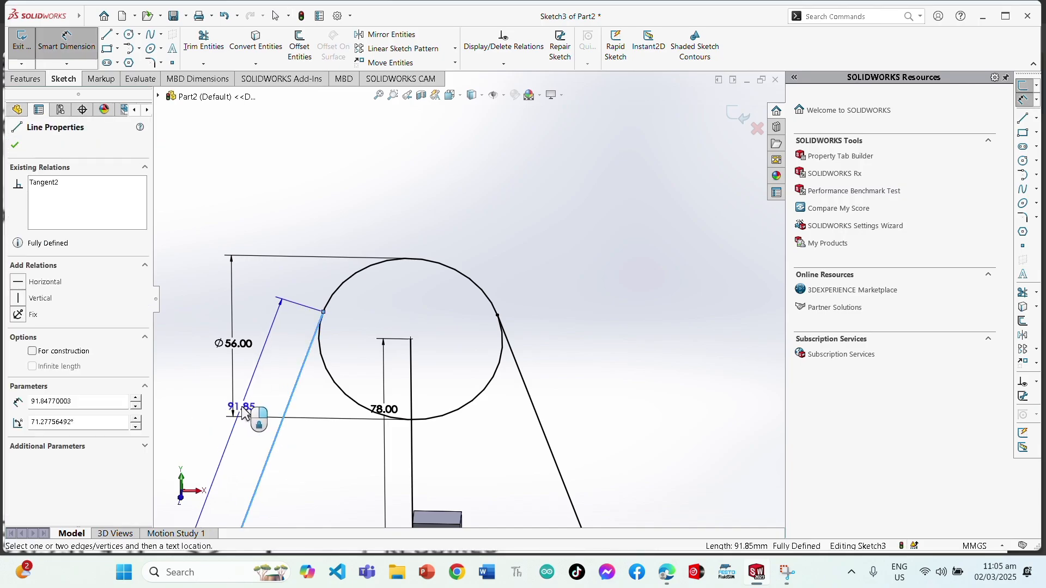
{"action": "key", "text": "Escape"}
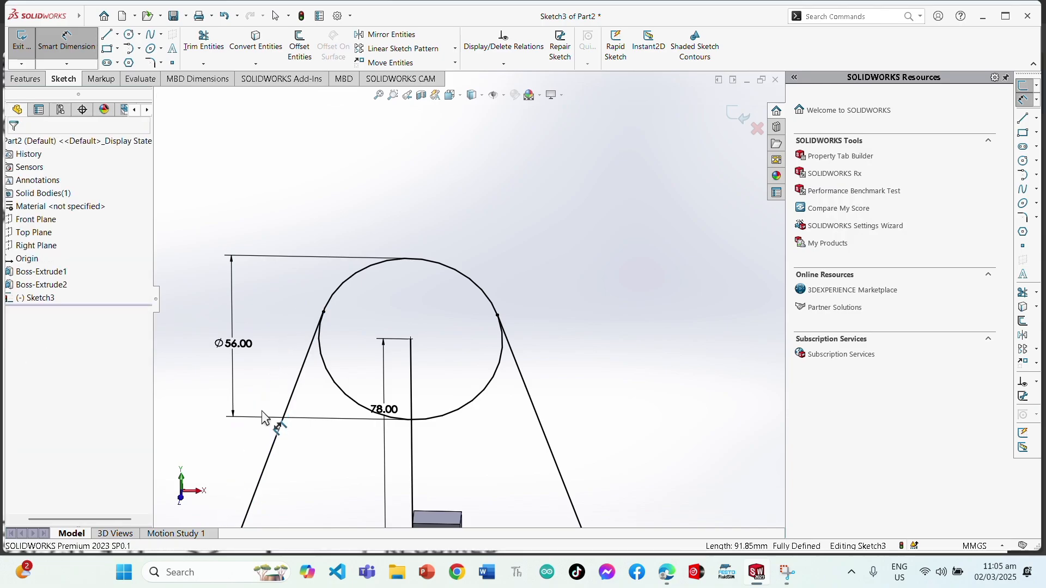
{"action": "left_click", "coordinate": [542, 427]}
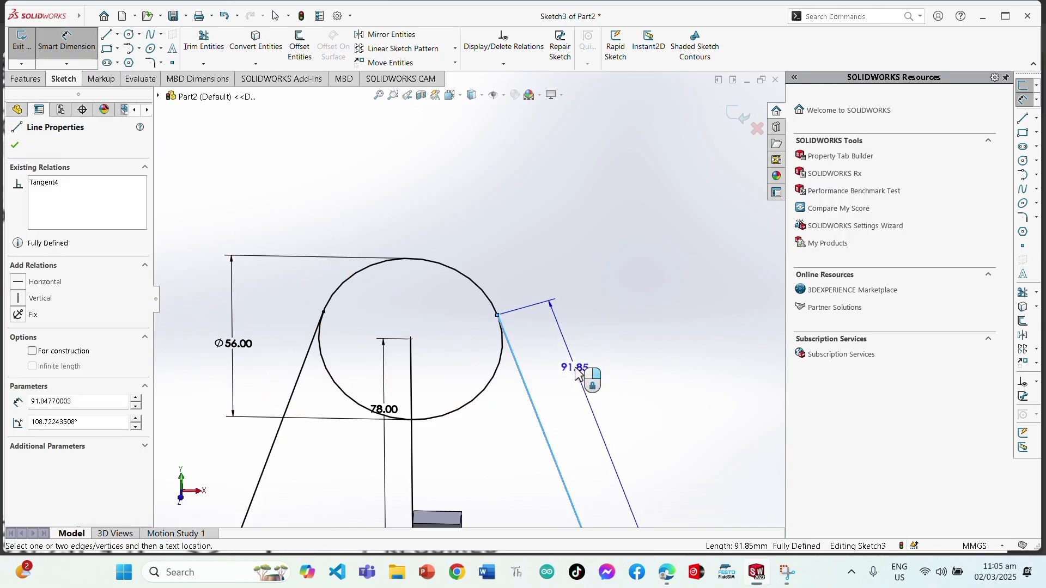
{"action": "key", "text": "Escape"}
{"action": "scroll", "coordinate": [578, 375], "scroll_direction": "up", "scroll_amount": 5}
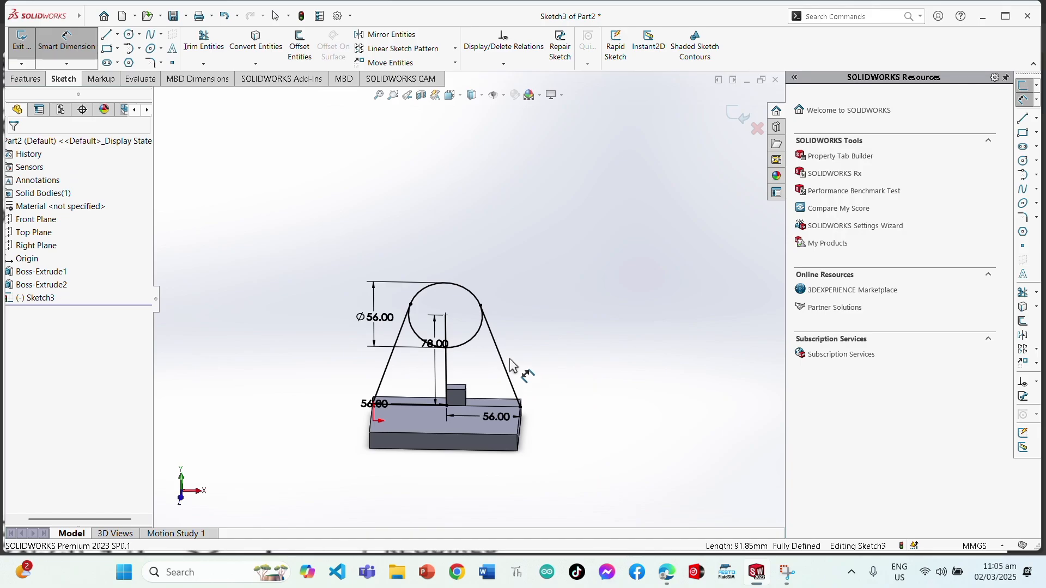
Step: Trim away the circle's lower arc and the vertical center line, leaving the rounded top joined to both tangent lines
{"action": "scroll", "coordinate": [510, 362], "scroll_direction": "down", "scroll_amount": 3}
{"action": "left_click", "coordinate": [202, 43]}
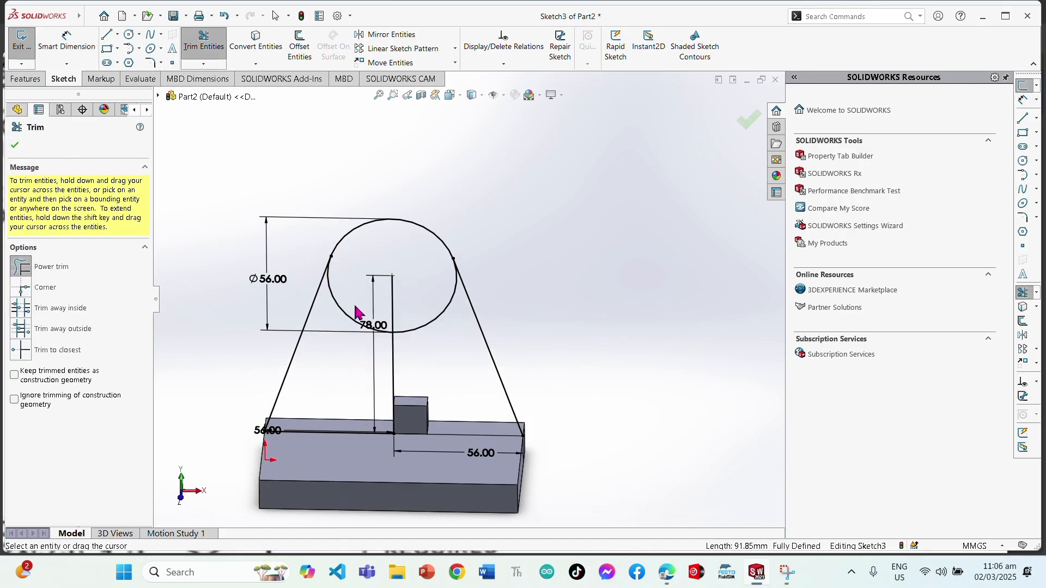
{"action": "mouse_move", "coordinate": [357, 312]}
{"action": "left_mouse_down"}
{"action": "mouse_move", "coordinate": [381, 355]}
{"action": "mouse_move", "coordinate": [395, 301]}
{"action": "mouse_move", "coordinate": [384, 327]}
{"action": "left_mouse_up"}
{"action": "scroll", "coordinate": [384, 327], "scroll_direction": "down", "scroll_amount": 5}
{"action": "scroll", "coordinate": [397, 345], "scroll_direction": "up", "scroll_amount": 4}
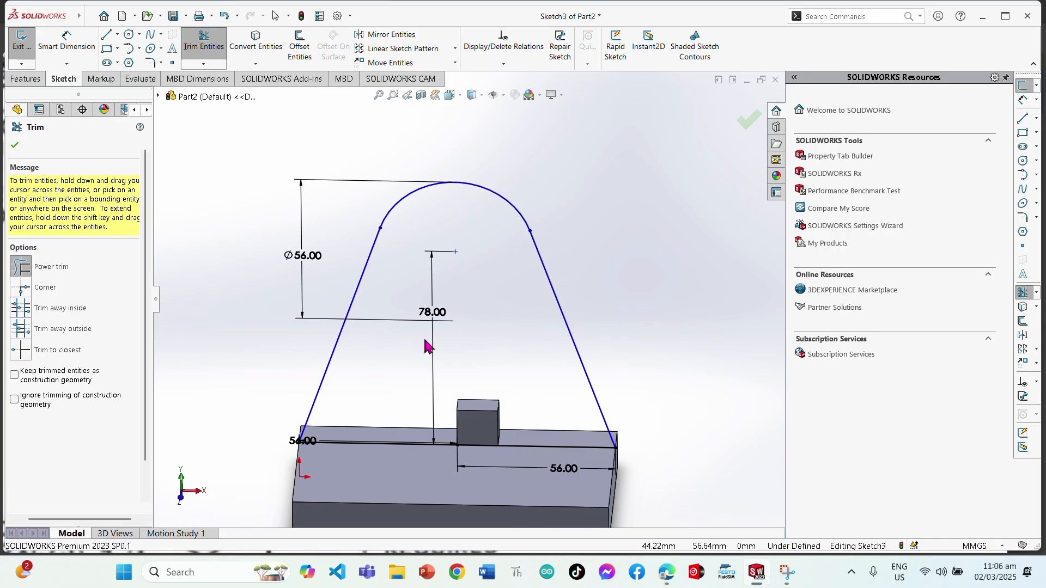
{"action": "key", "text": "Escape"}
Step: Extrude the upright profile 16 mm using the Mid Plane end condition
{"action": "middle_click_drag", "start_coordinate": [505, 350], "coordinate": [461, 376]}
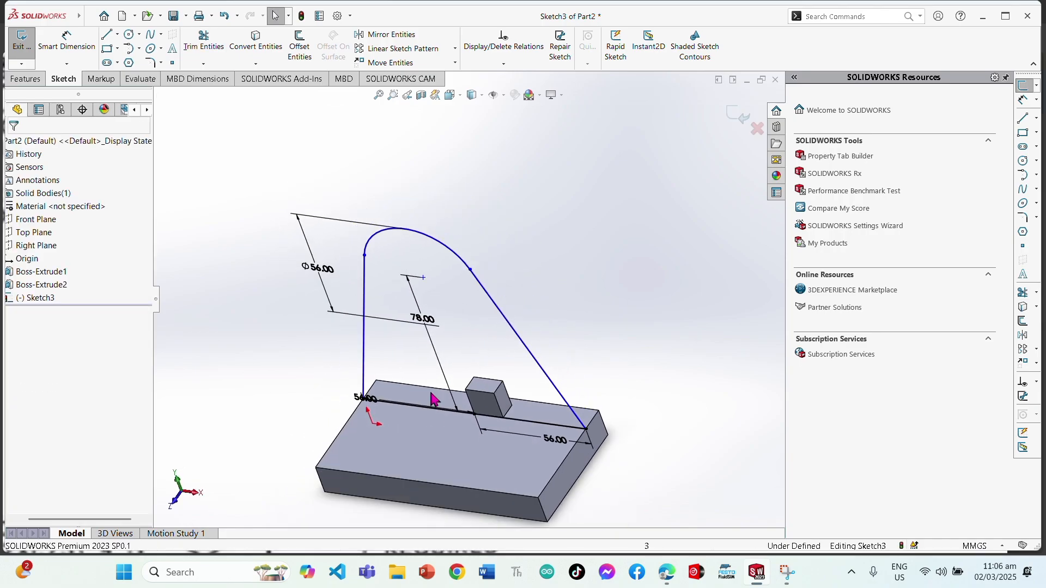
{"action": "left_click", "coordinate": [28, 79]}
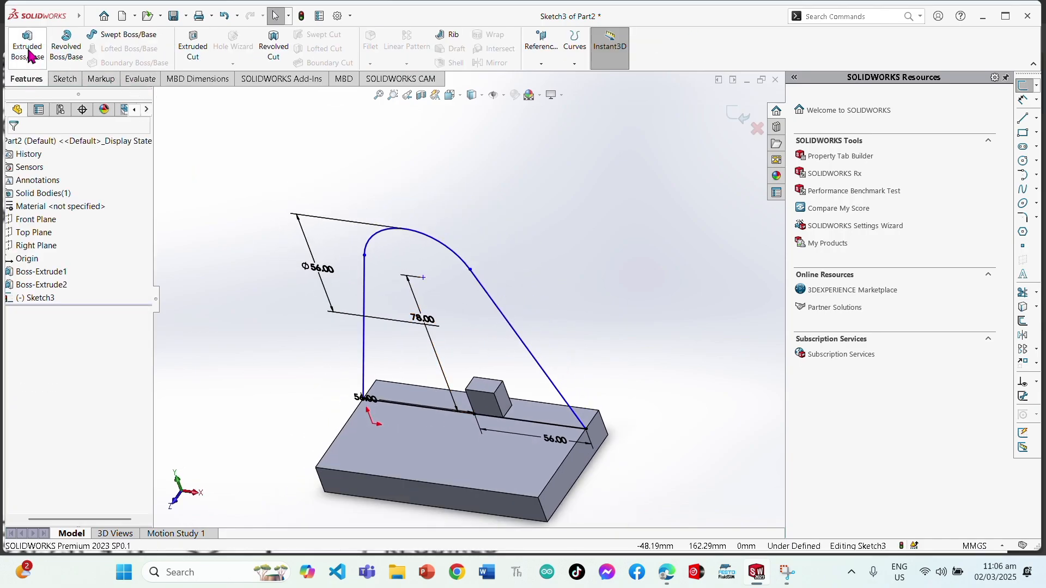
{"action": "left_click", "coordinate": [28, 54]}
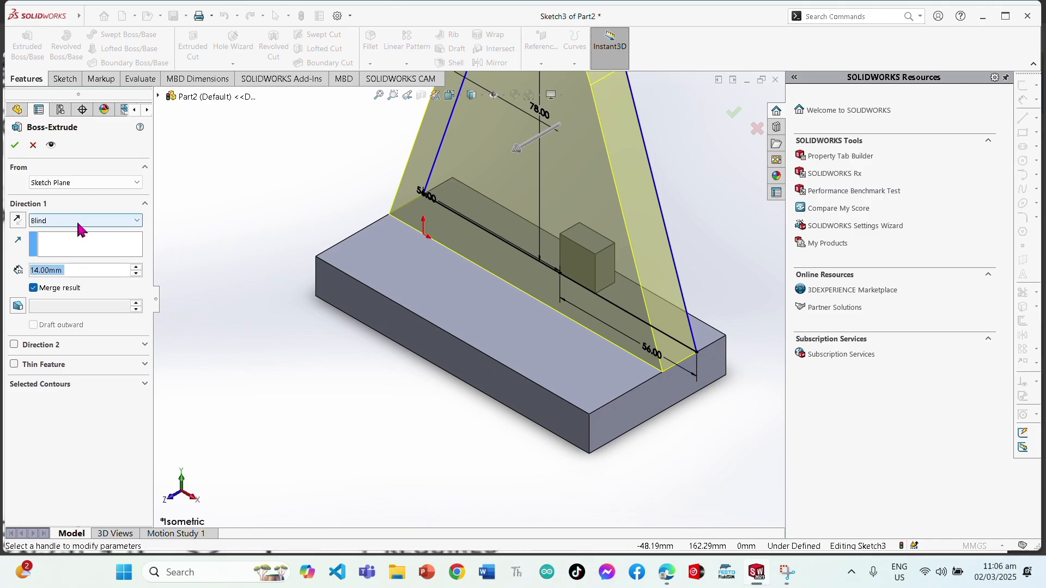
{"action": "left_click", "coordinate": [78, 221]}
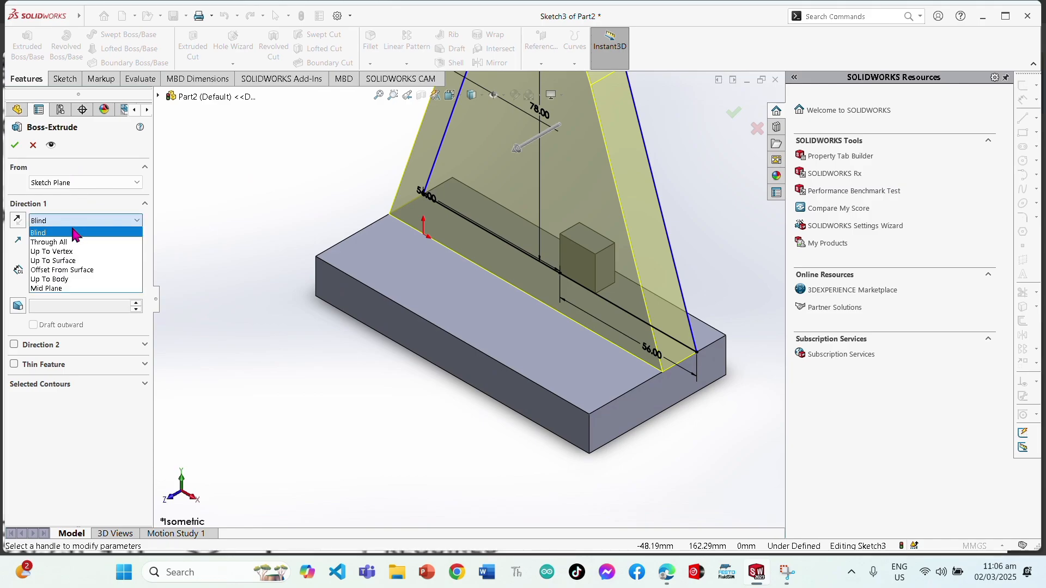
{"action": "left_click", "coordinate": [71, 289]}
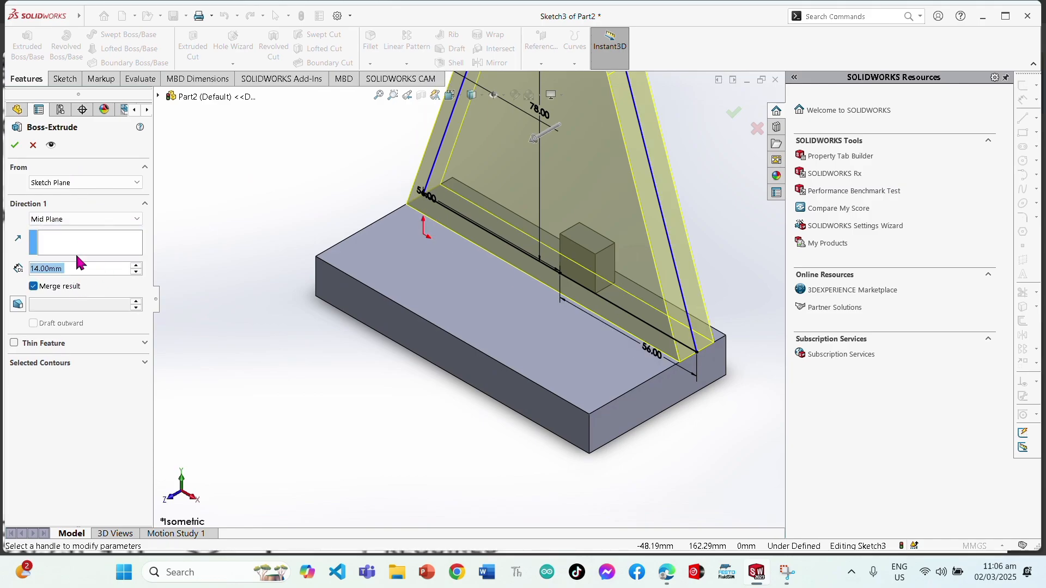
{"action": "type", "text": "16"}
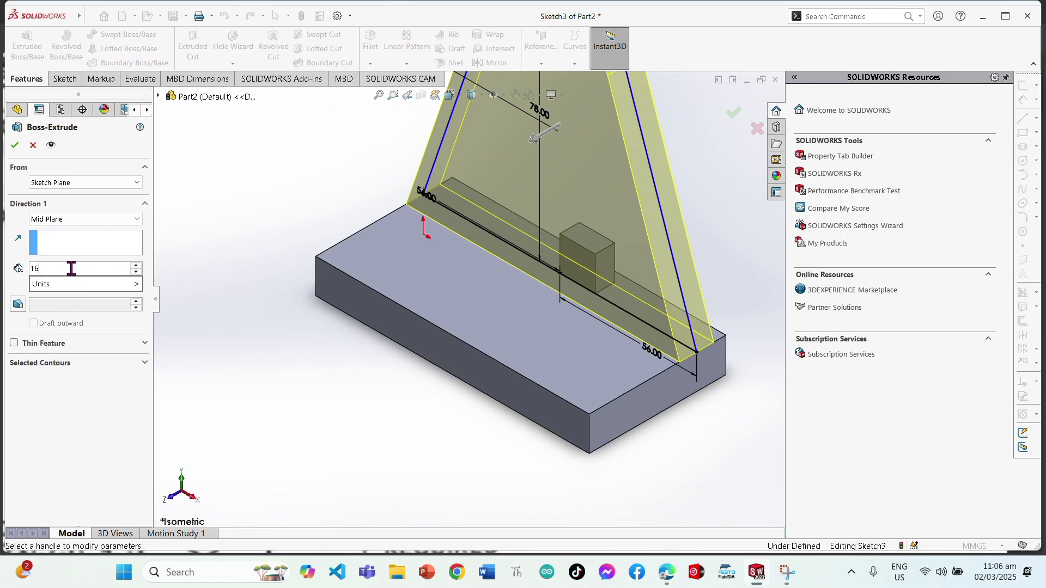
{"action": "left_click", "coordinate": [15, 145]}
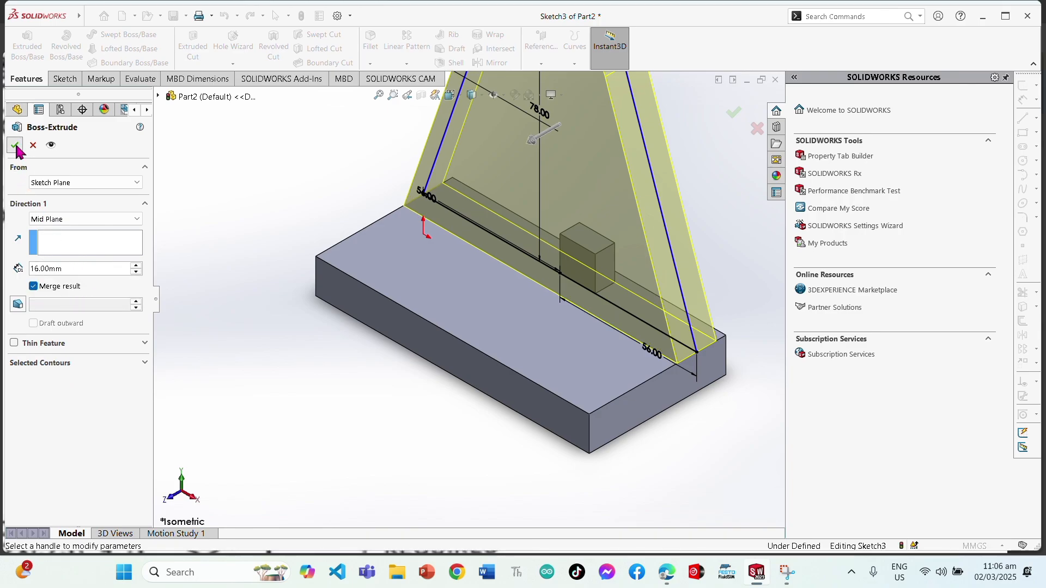
Step: Sketch a circle of 28 mm radius on the upright's front face, centered on the rounded top and reaching its edge
{"action": "middle_click_drag", "start_coordinate": [580, 305], "coordinate": [626, 289]}
{"action": "scroll", "coordinate": [625, 290], "scroll_direction": "up", "scroll_amount": 4}
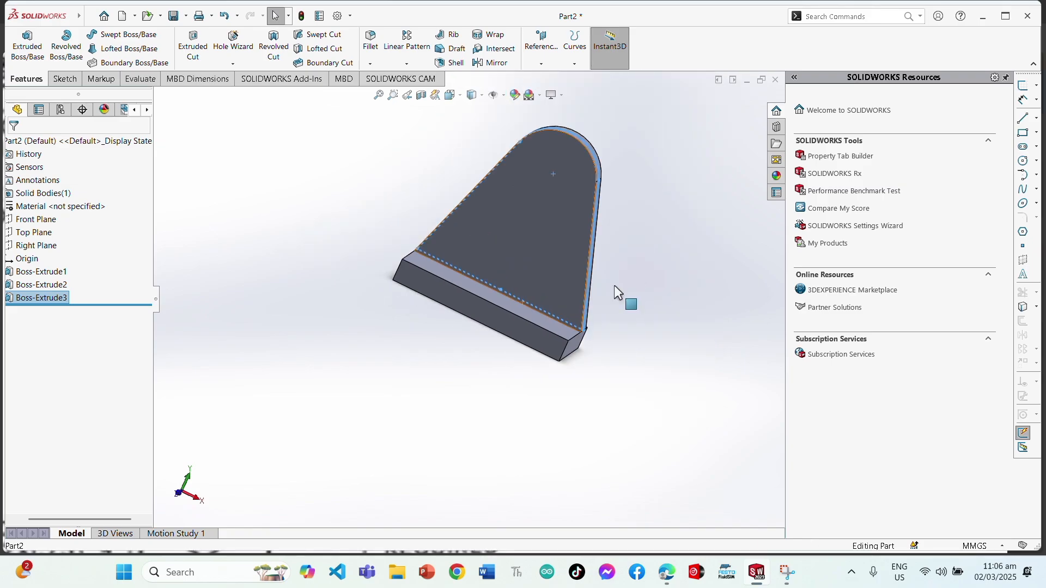
{"action": "left_click", "coordinate": [613, 285]}
{"action": "scroll", "coordinate": [565, 164], "scroll_direction": "down", "scroll_amount": 3}
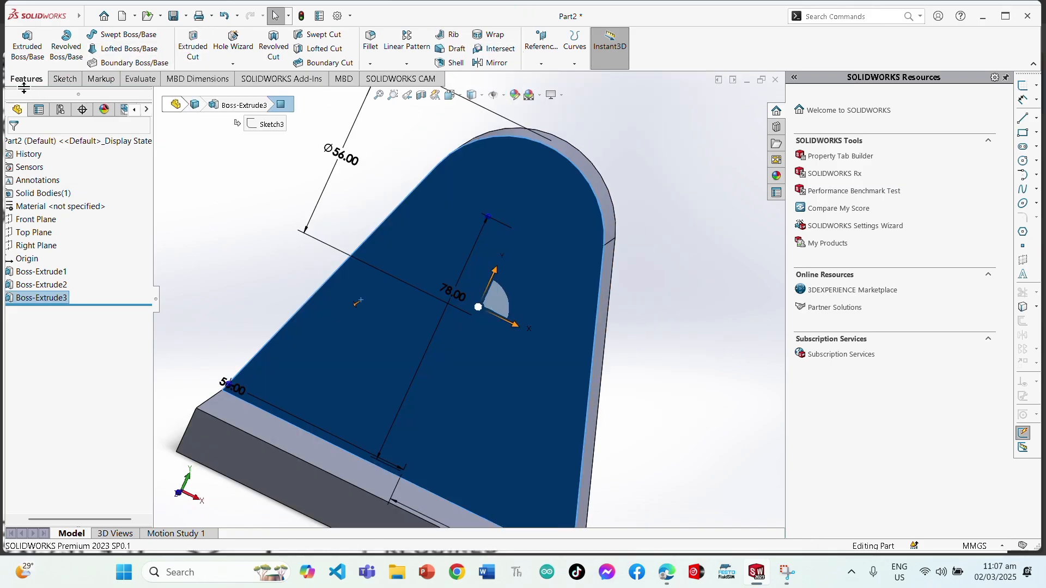
{"action": "left_click", "coordinate": [63, 79]}
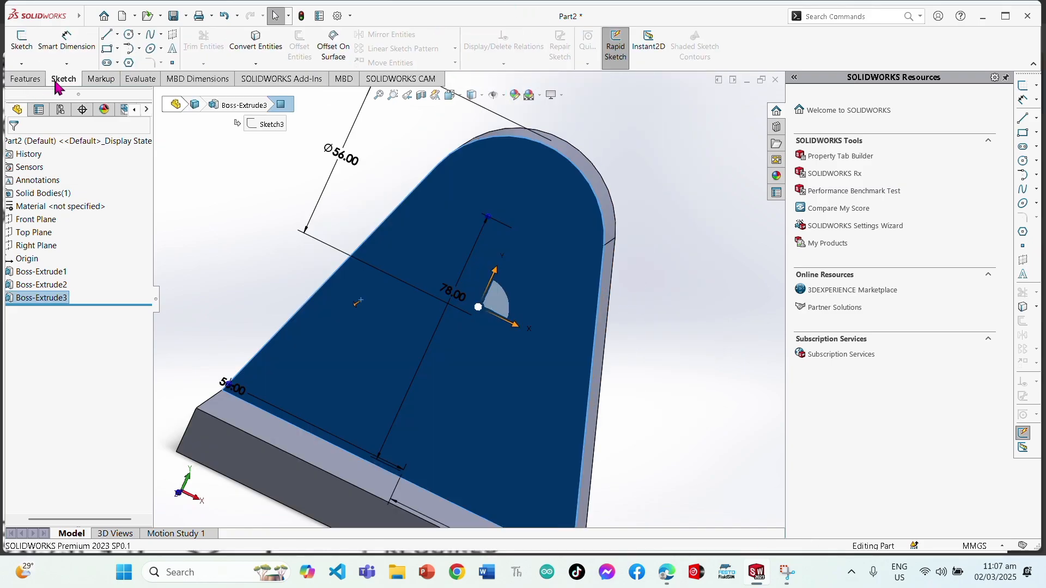
{"action": "left_click", "coordinate": [131, 36]}
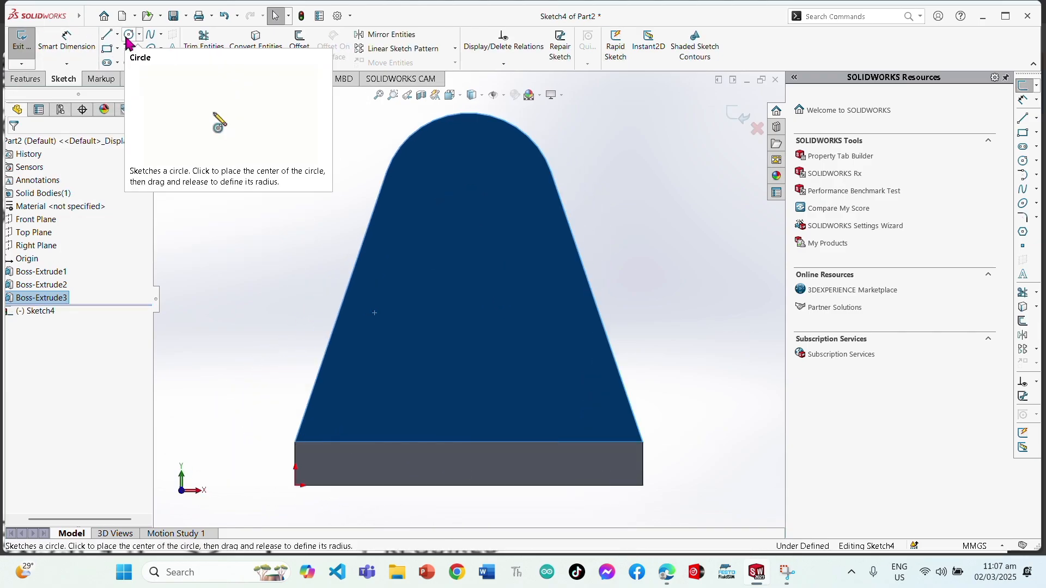
{"action": "scroll", "coordinate": [422, 125], "scroll_direction": "down", "scroll_amount": 3}
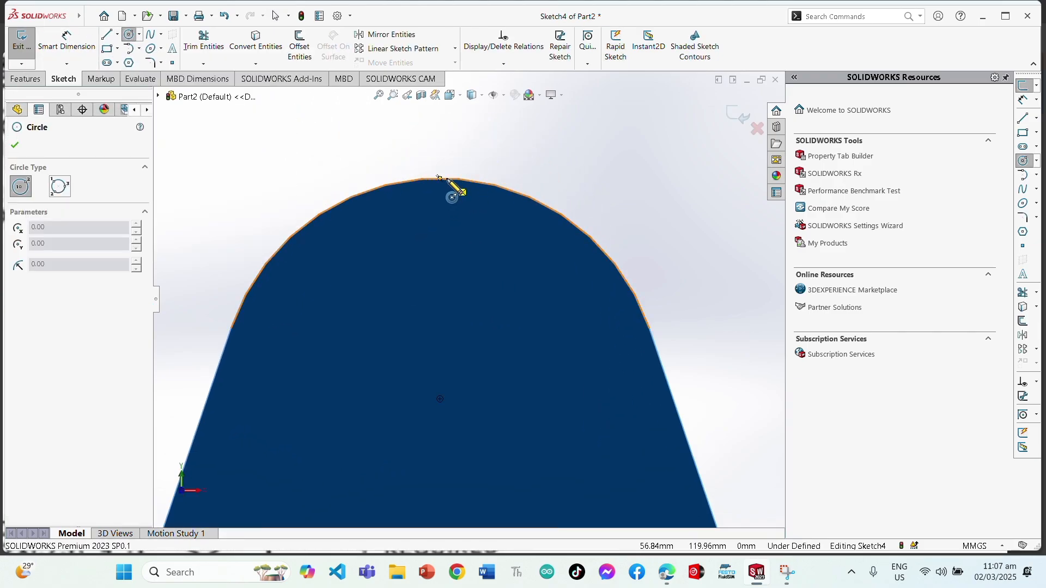
{"action": "left_click", "coordinate": [440, 399]}
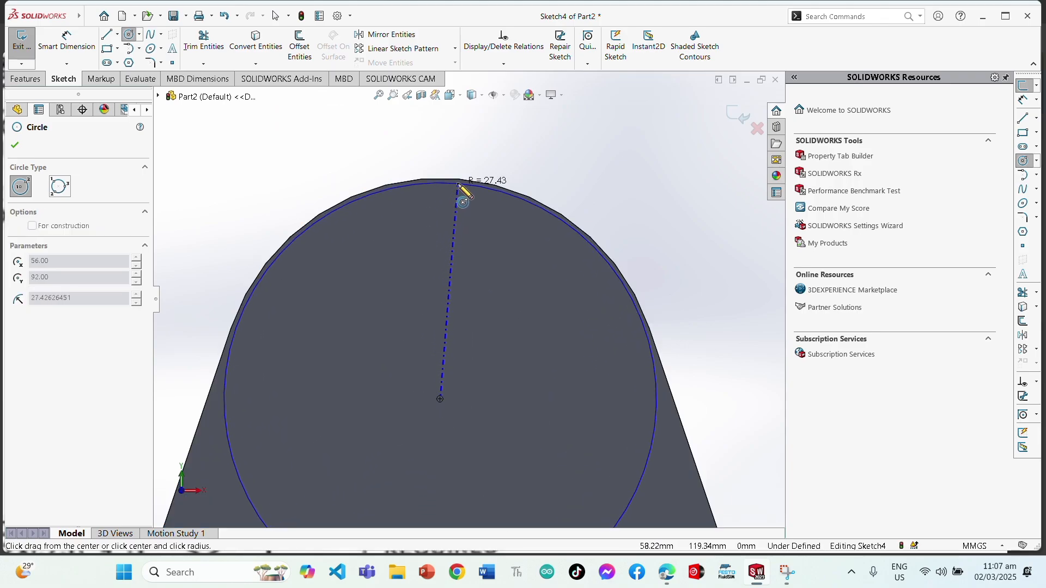
{"action": "left_click", "coordinate": [460, 189]}
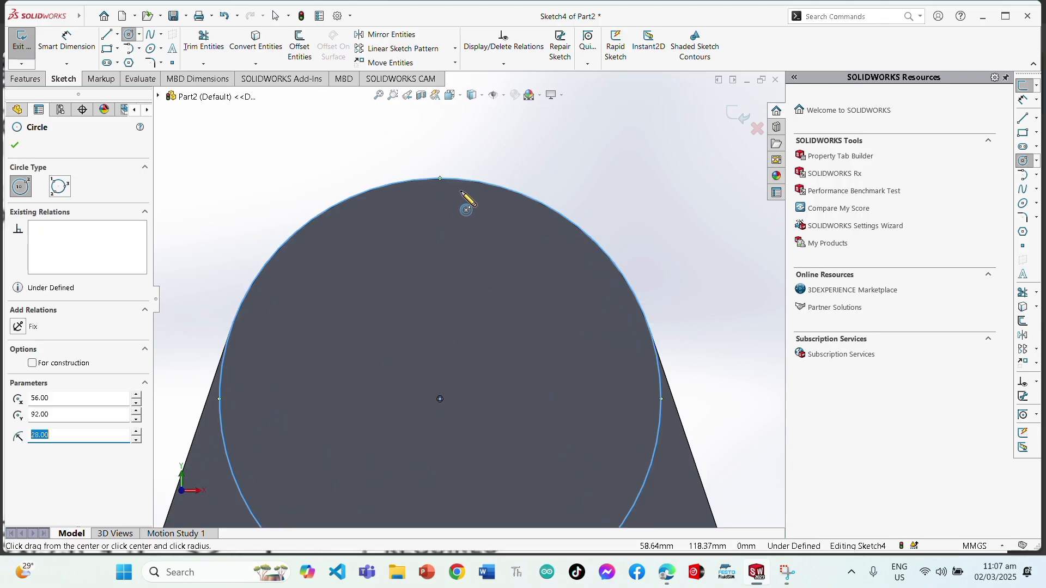
{"action": "left_click", "coordinate": [14, 144]}
Step: Extrude the front circle as a 5 mm Blind boss
{"action": "middle_click_drag", "start_coordinate": [319, 256], "coordinate": [315, 183]}
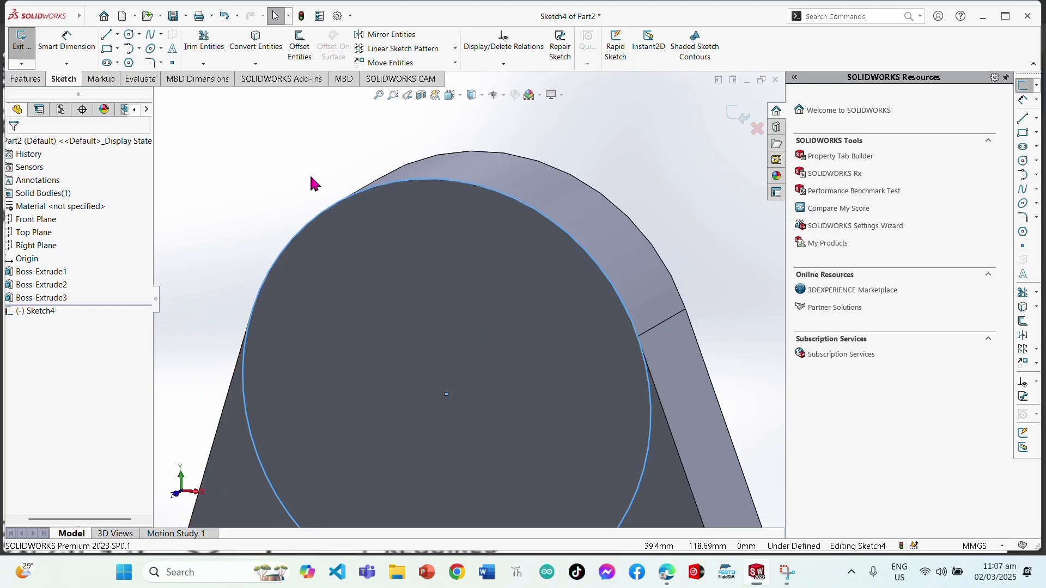
{"action": "left_click", "coordinate": [26, 78]}
{"action": "left_click", "coordinate": [27, 46]}
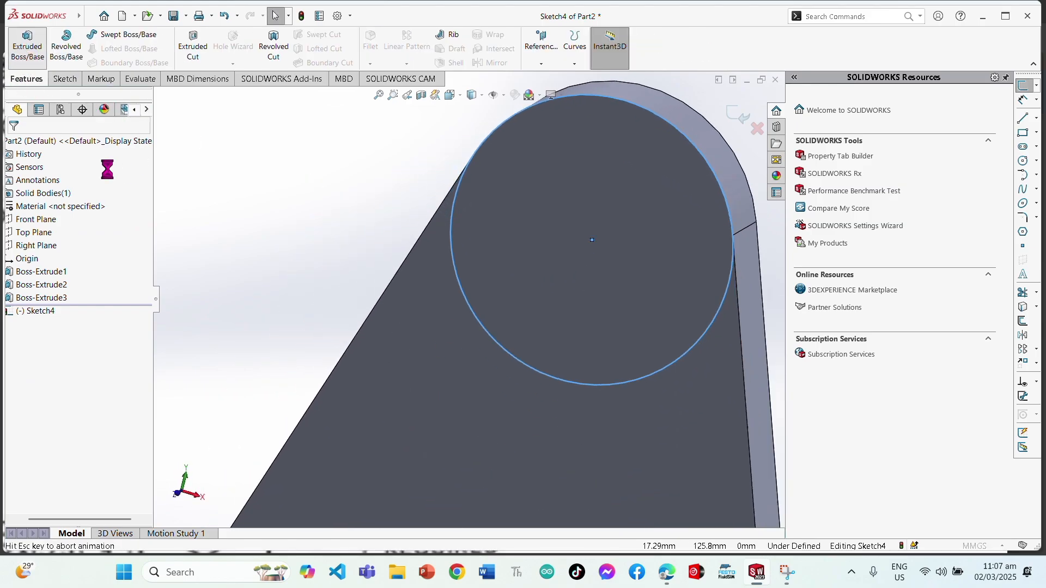
{"action": "left_click", "coordinate": [57, 219]}
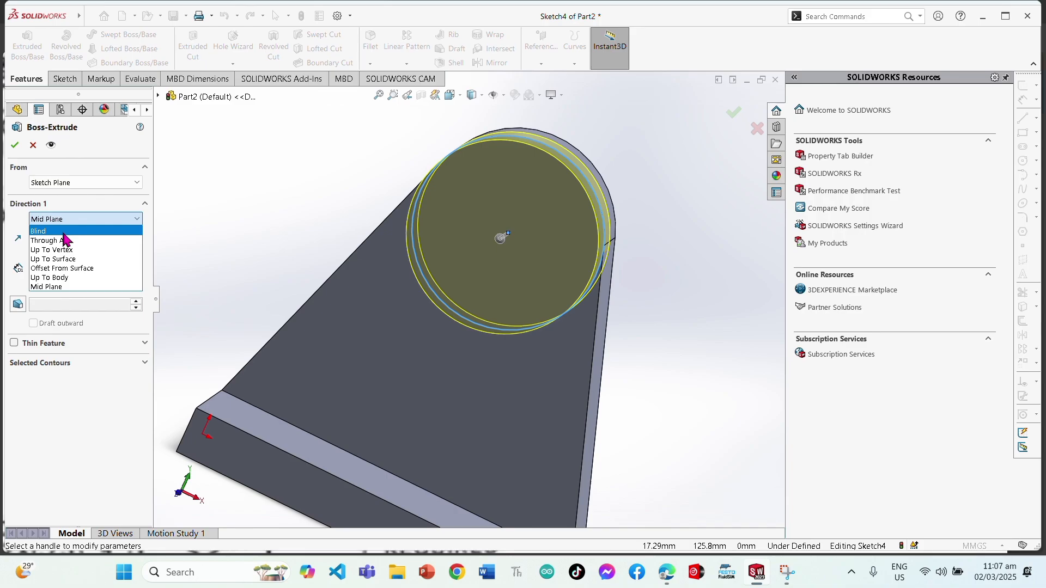
{"action": "left_click", "coordinate": [63, 232]}
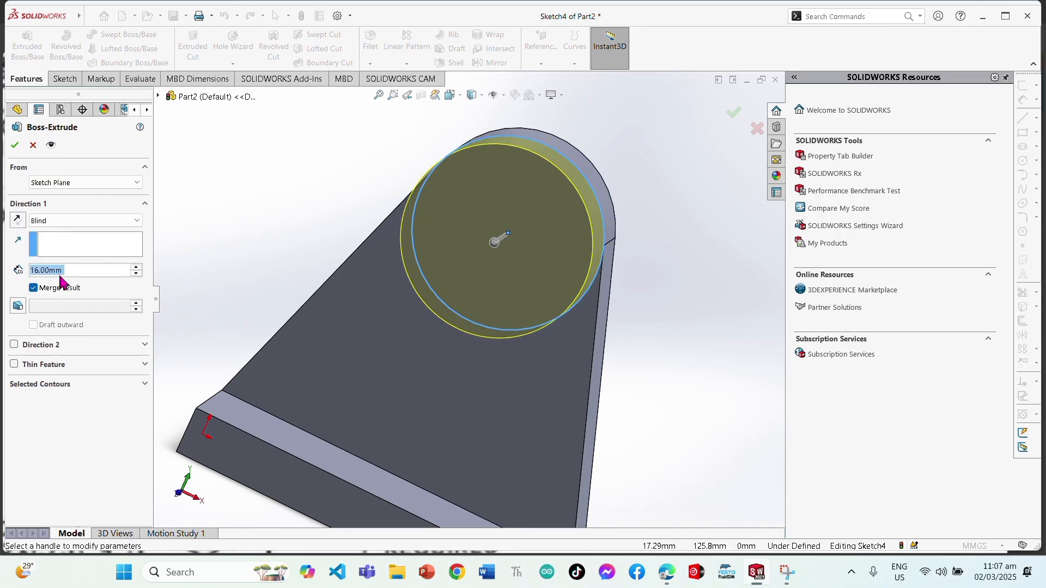
{"action": "type", "text": "5"}
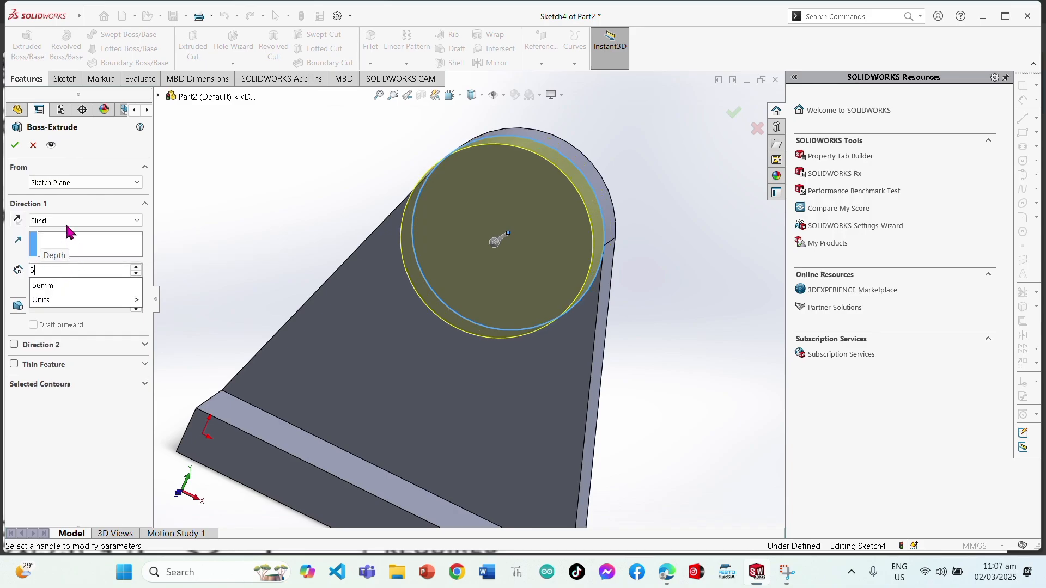
{"action": "key", "text": "Return"}
{"action": "left_click", "coordinate": [15, 146]}
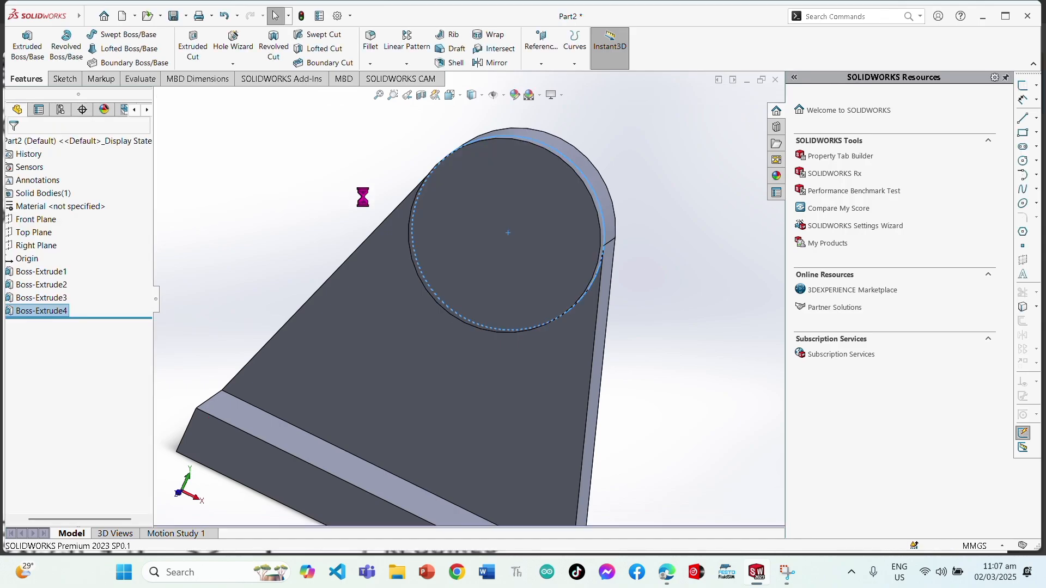
Step: Sketch a circle on the upright's back face, centered on the rounded top, and set its radius to 28 mm
{"action": "mouse_move", "coordinate": [696, 319]}
{"action": "middle_mouse_down"}
{"action": "mouse_move", "coordinate": [642, 329]}
{"action": "mouse_move", "coordinate": [529, 393]}
{"action": "middle_mouse_up"}
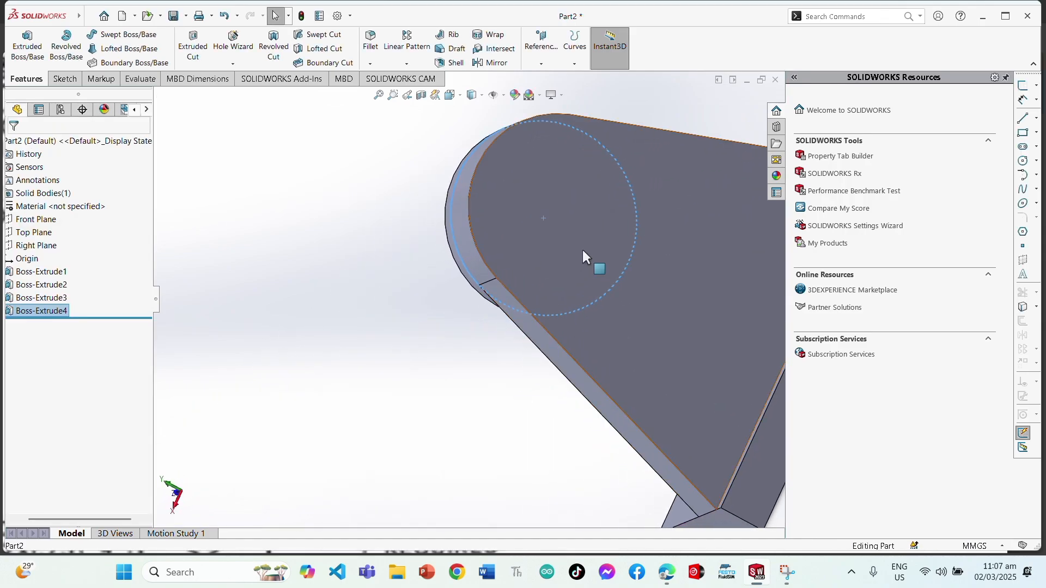
{"action": "left_click", "coordinate": [582, 250]}
{"action": "left_click", "coordinate": [77, 80]}
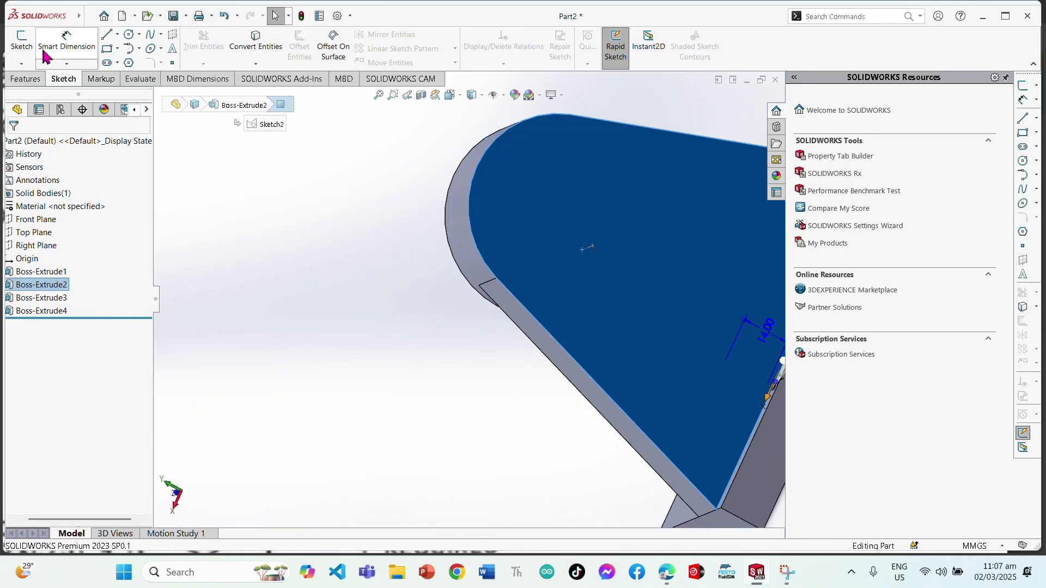
{"action": "left_click", "coordinate": [21, 41]}
{"action": "left_click", "coordinate": [129, 34]}
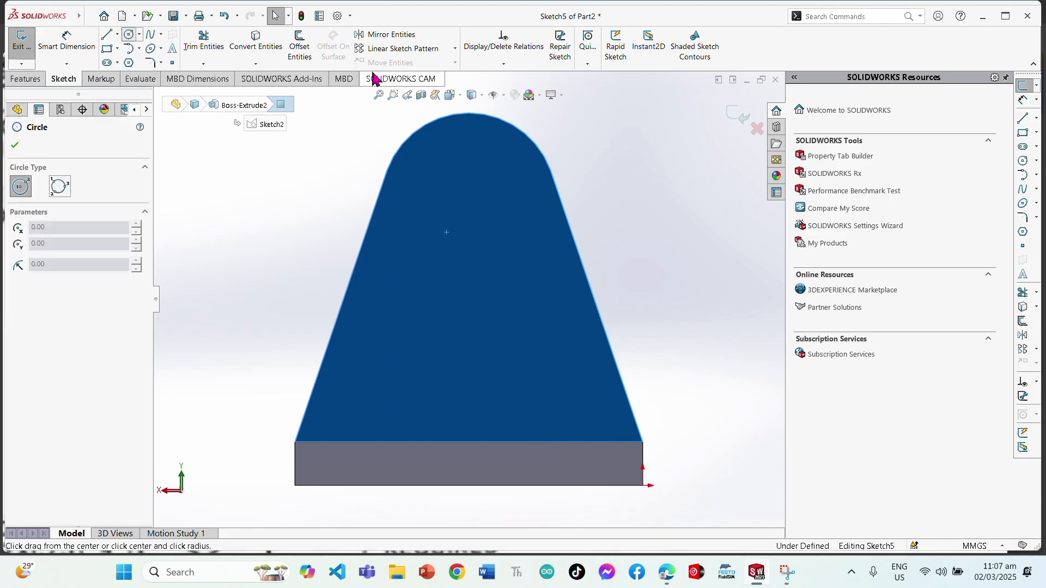
{"action": "scroll", "coordinate": [490, 155], "scroll_direction": "up", "scroll_amount": 3}
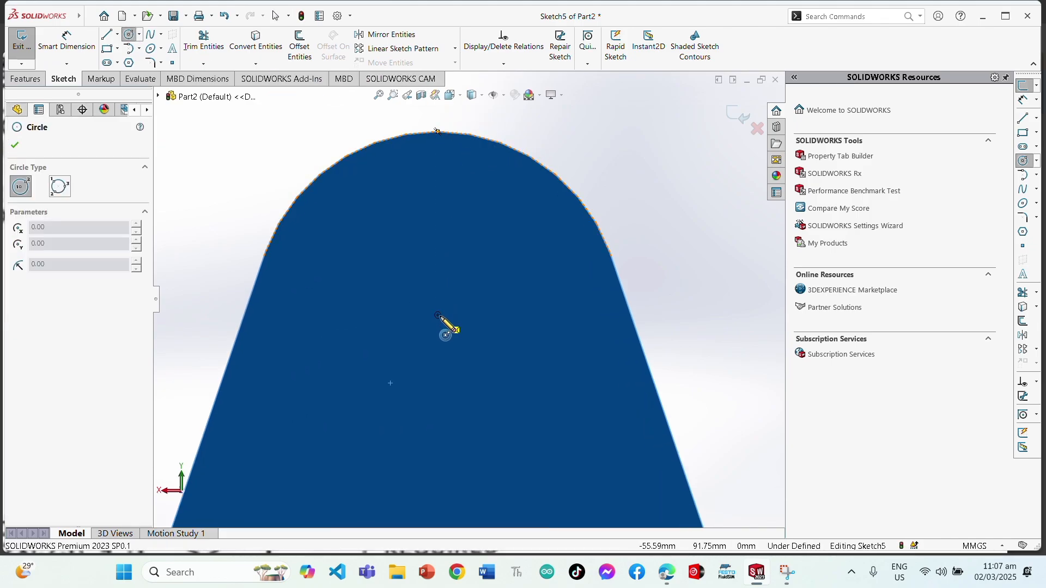
{"action": "left_click_drag", "start_coordinate": [438, 315], "coordinate": [357, 326]}
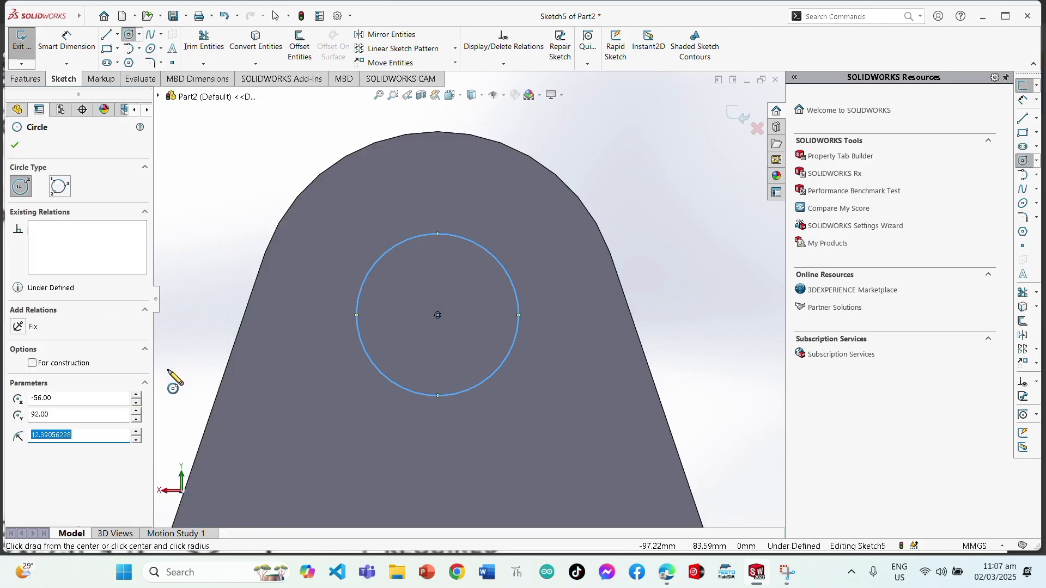
{"action": "type", "text": "28"}
{"action": "key", "text": "Return"}
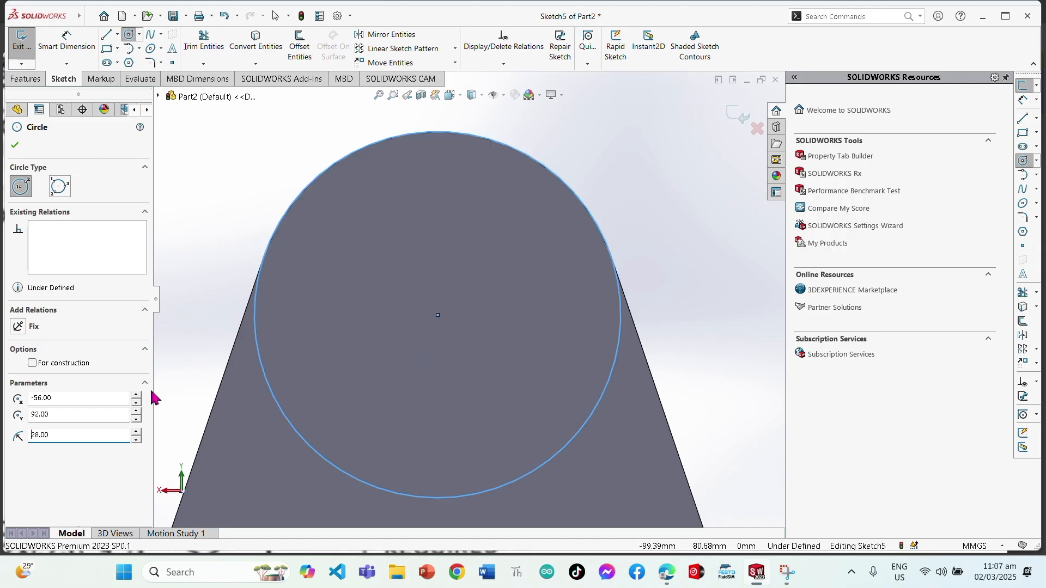
{"action": "left_click", "coordinate": [15, 145]}
Step: Extrude the back circle as a 5 mm Blind boss
{"action": "middle_click_drag", "start_coordinate": [304, 175], "coordinate": [361, 194]}
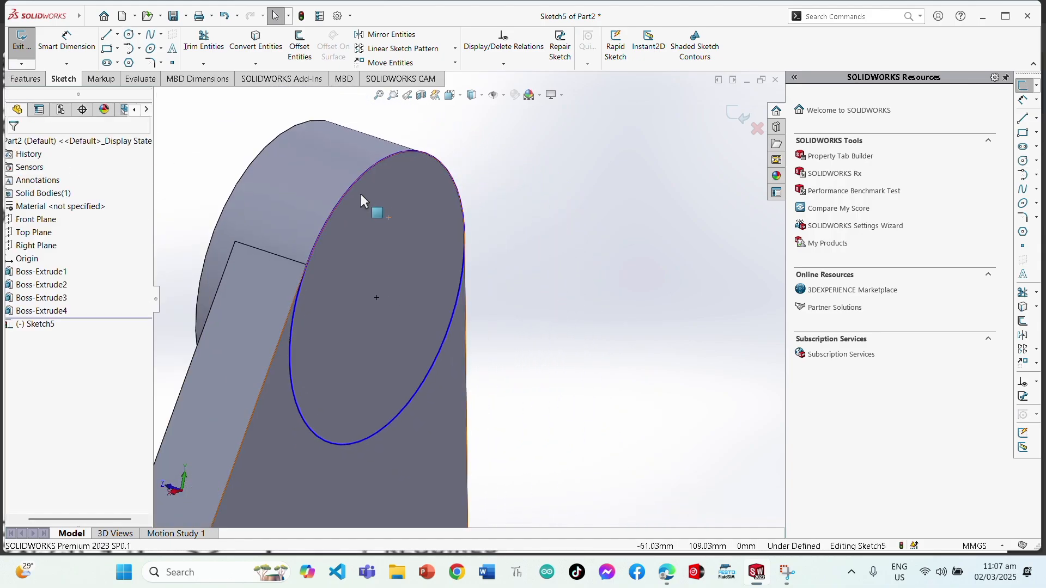
{"action": "left_click", "coordinate": [34, 81]}
{"action": "left_click", "coordinate": [34, 65]}
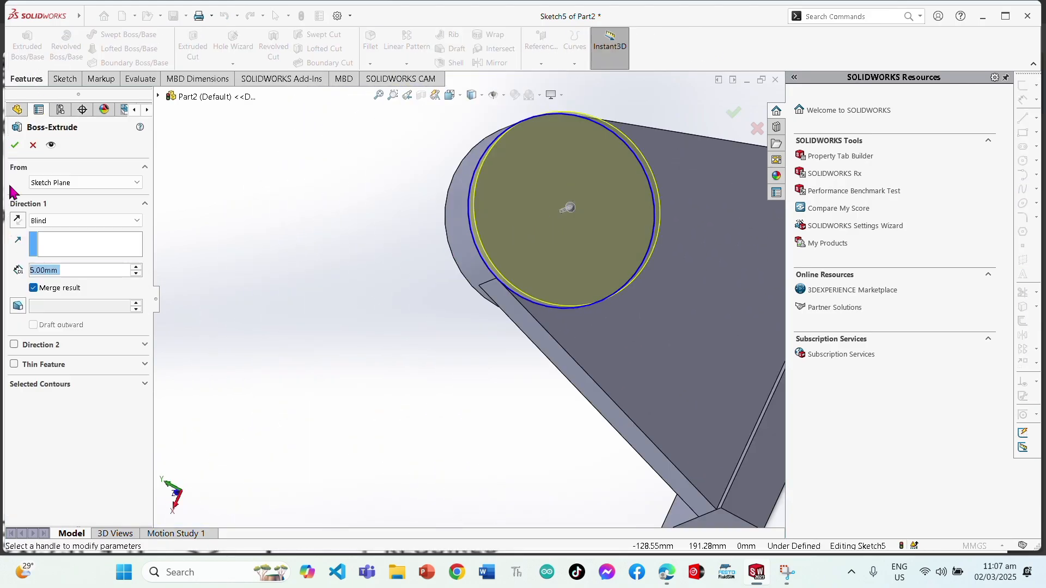
{"action": "left_click", "coordinate": [16, 146]}
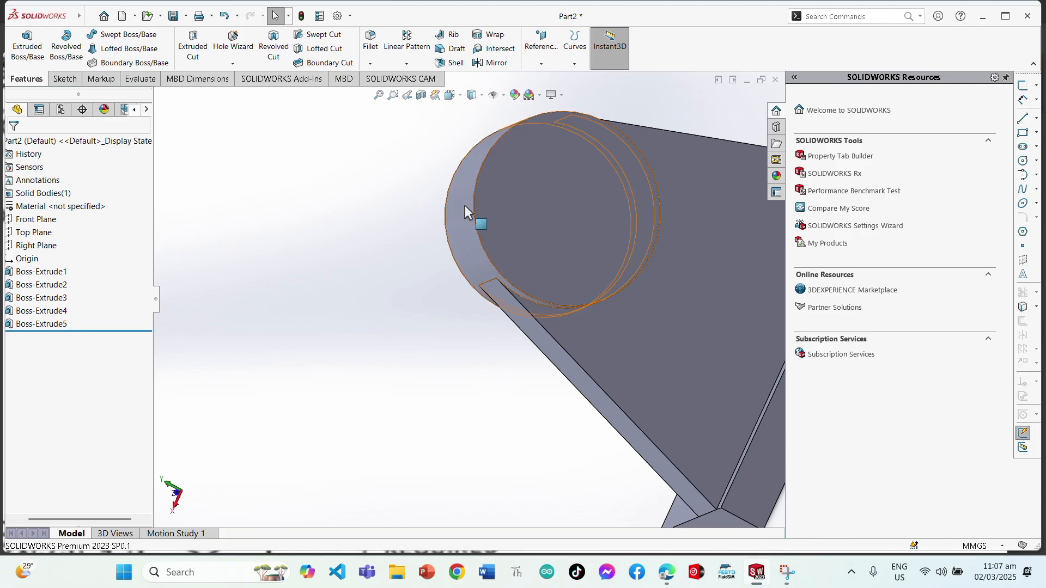
Step: Start a new sketch on the circular face of the back boss
{"action": "left_click", "coordinate": [585, 253]}
{"action": "left_click", "coordinate": [64, 79]}
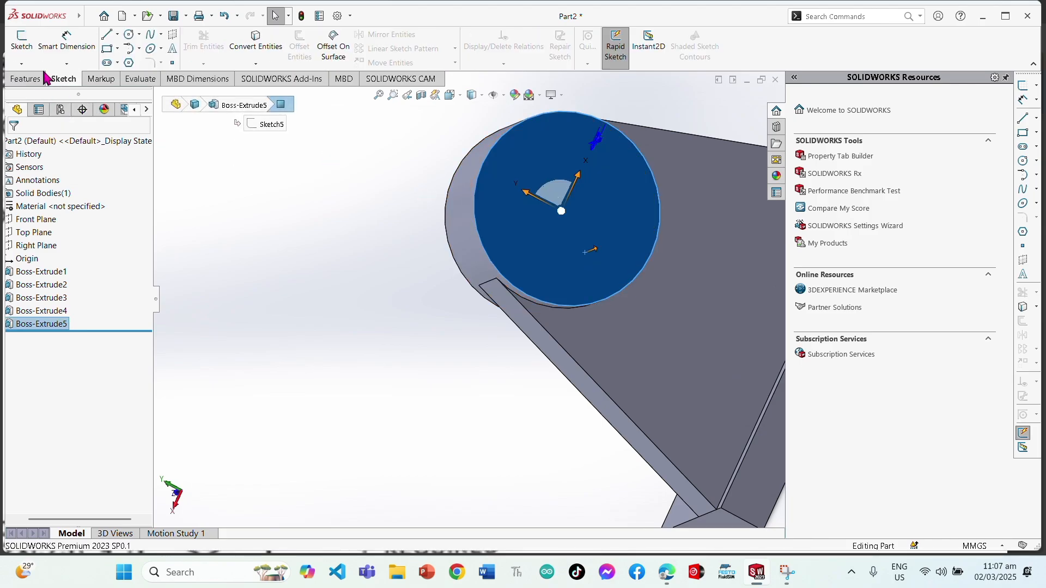
{"action": "left_click", "coordinate": [24, 43]}
{"action": "middle_click_drag", "start_coordinate": [623, 275], "coordinate": [672, 303]}
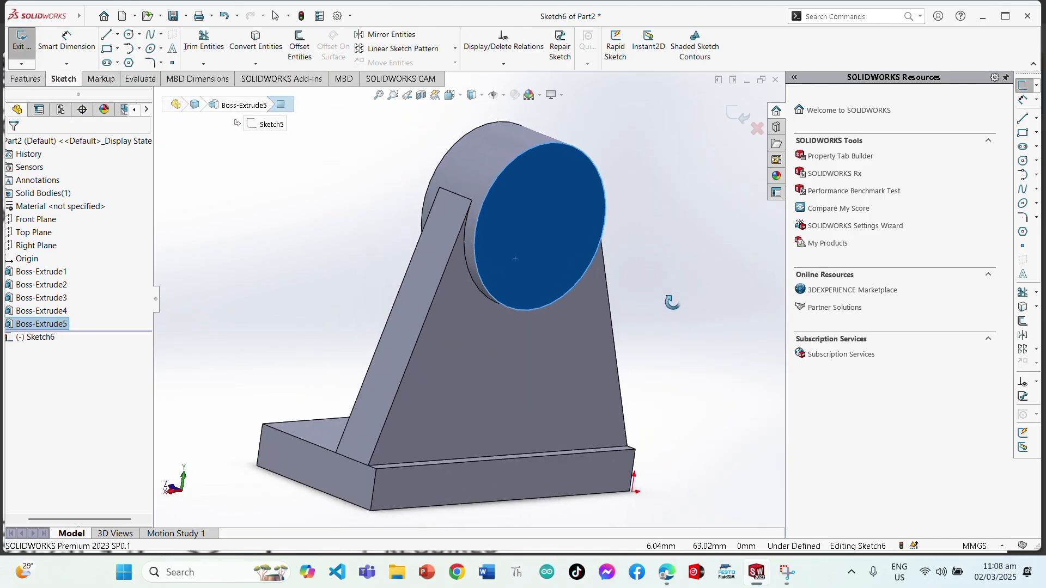
Step: Switch to the Edge browser and examine the base's reference drawing for the bore and boss dimensions
{"action": "left_click", "coordinate": [676, 572]}
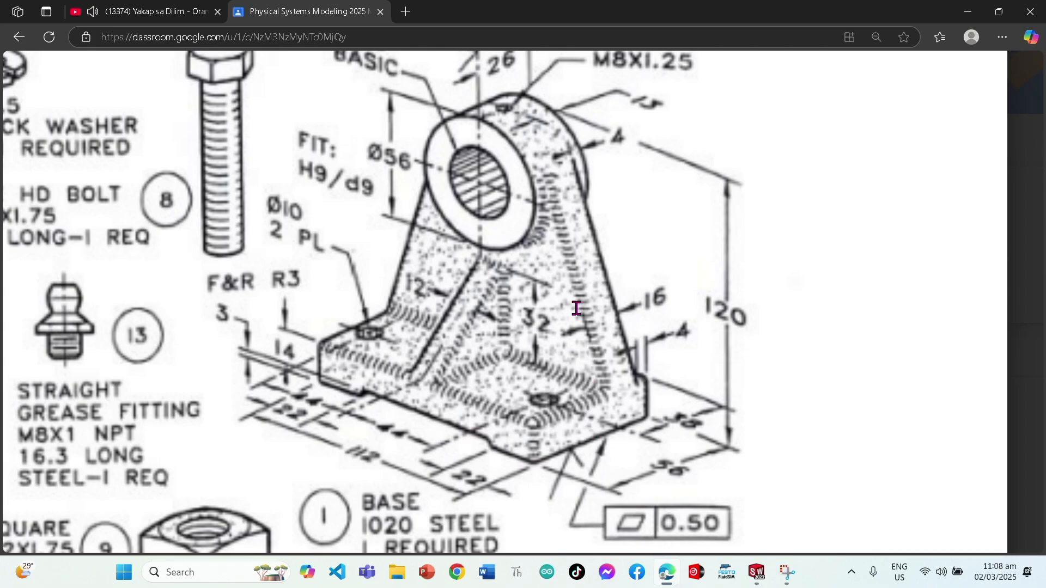
{"action": "scroll", "coordinate": [411, 134], "scroll_direction": "up", "scroll_amount": 1}
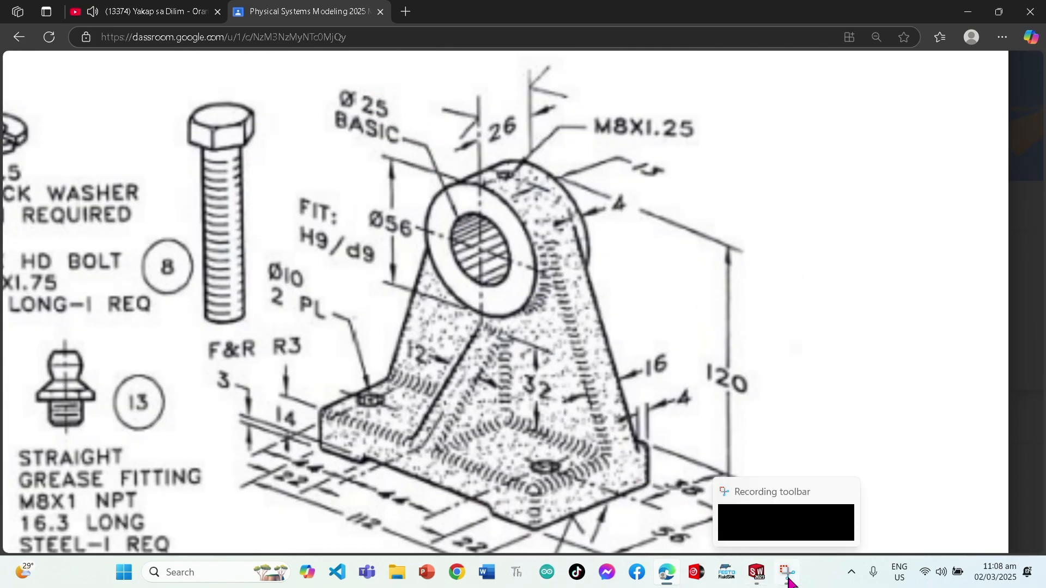
Step: Switch back to SOLIDWORKS and sketch a circle centered on the back boss's face, with its radius set to 25/2 mm
{"action": "left_click", "coordinate": [757, 572]}
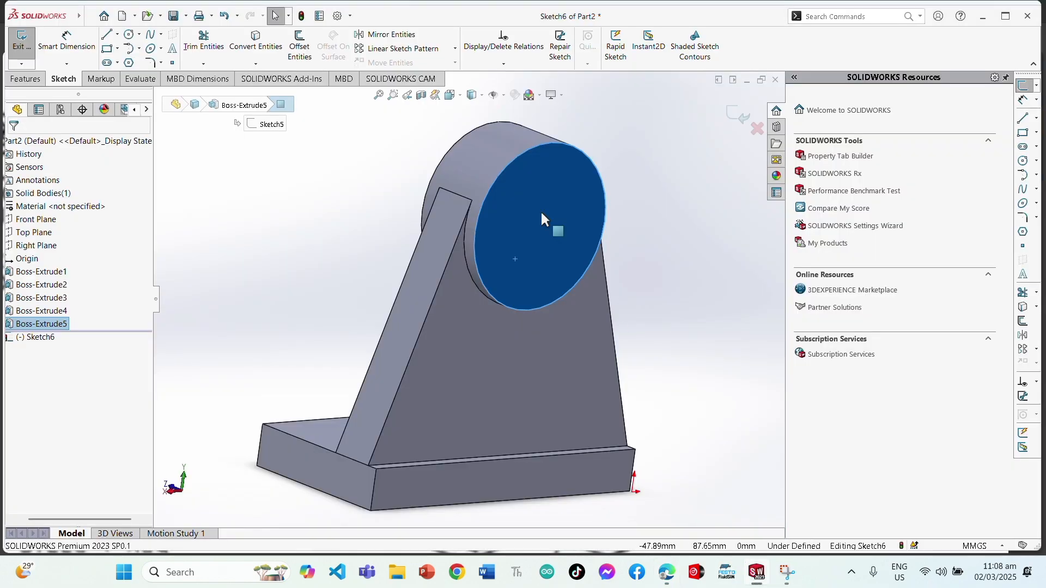
{"action": "left_click", "coordinate": [129, 35]}
{"action": "scroll", "coordinate": [591, 225], "scroll_direction": "down", "scroll_amount": 2}
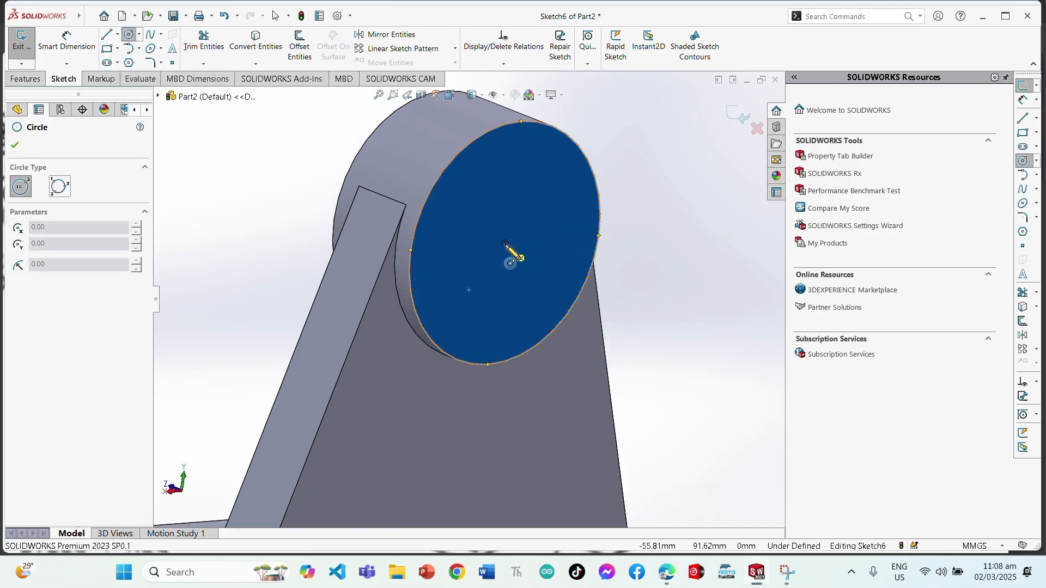
{"action": "left_click", "coordinate": [504, 243]}
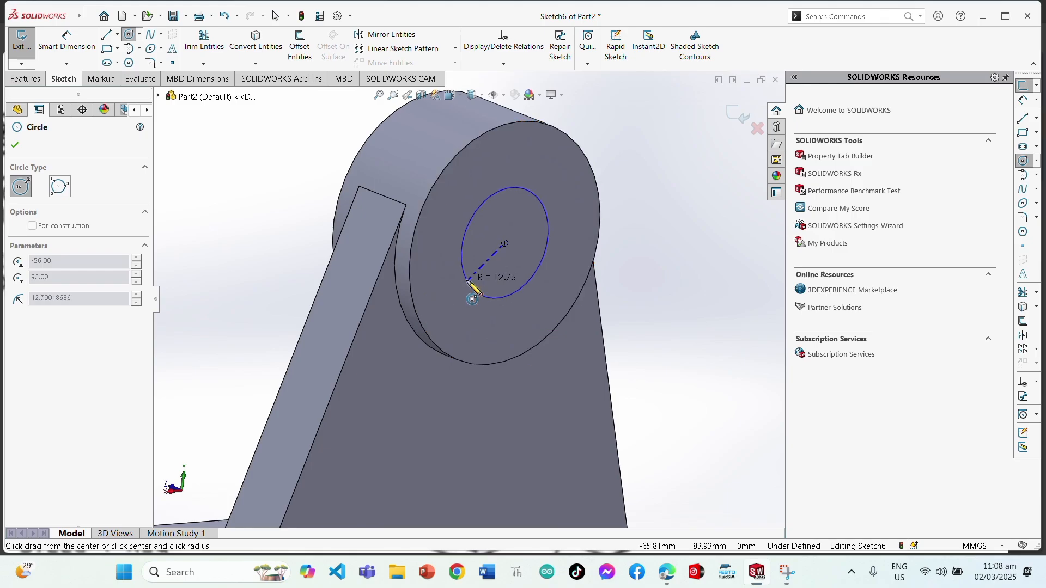
{"action": "left_click", "coordinate": [472, 299]}
{"action": "type", "text": "25/2"}
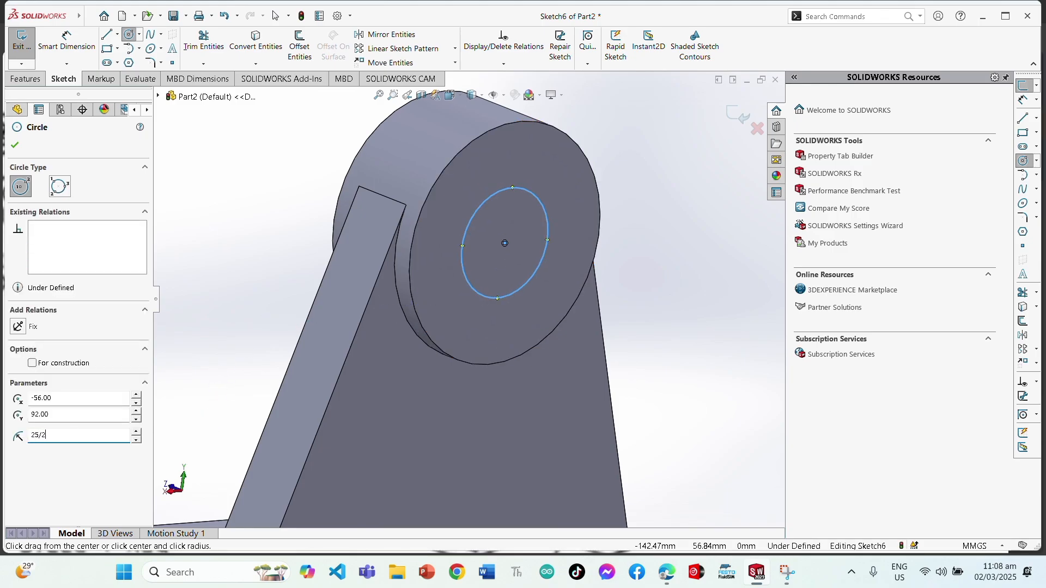
{"action": "key", "text": "Return"}
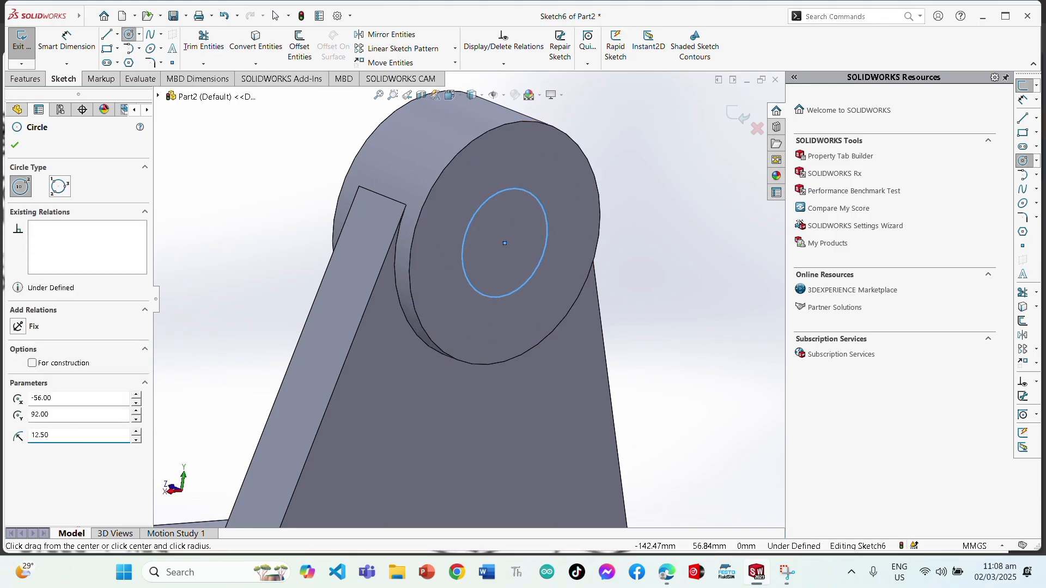
{"action": "key", "text": "Escape"}
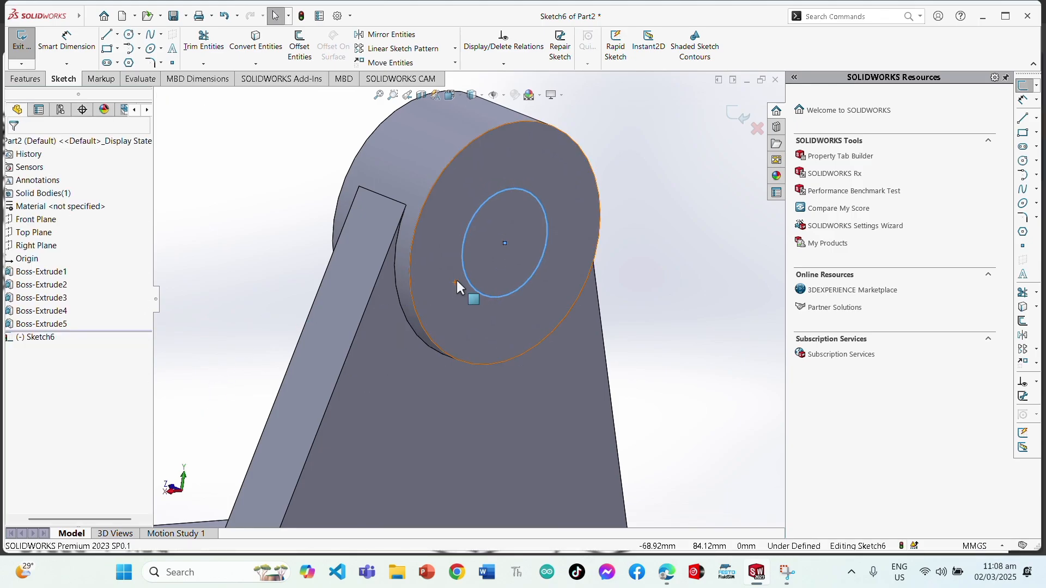
Step: Cut the bore circle with an Extruded Cut set to Through All
{"action": "left_click", "coordinate": [26, 79]}
{"action": "left_click", "coordinate": [193, 43]}
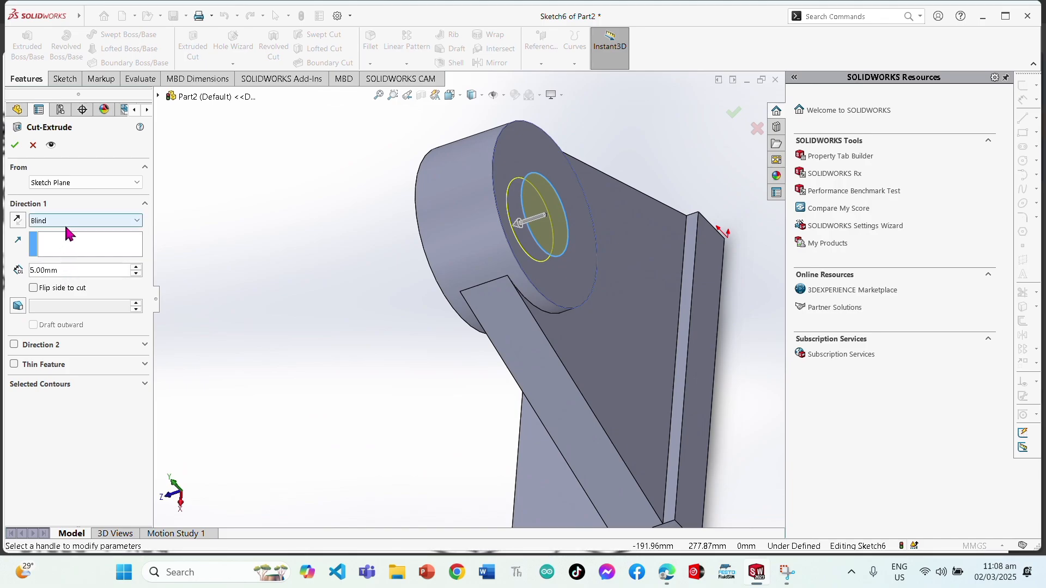
{"action": "left_click", "coordinate": [64, 223]}
{"action": "left_click", "coordinate": [53, 239]}
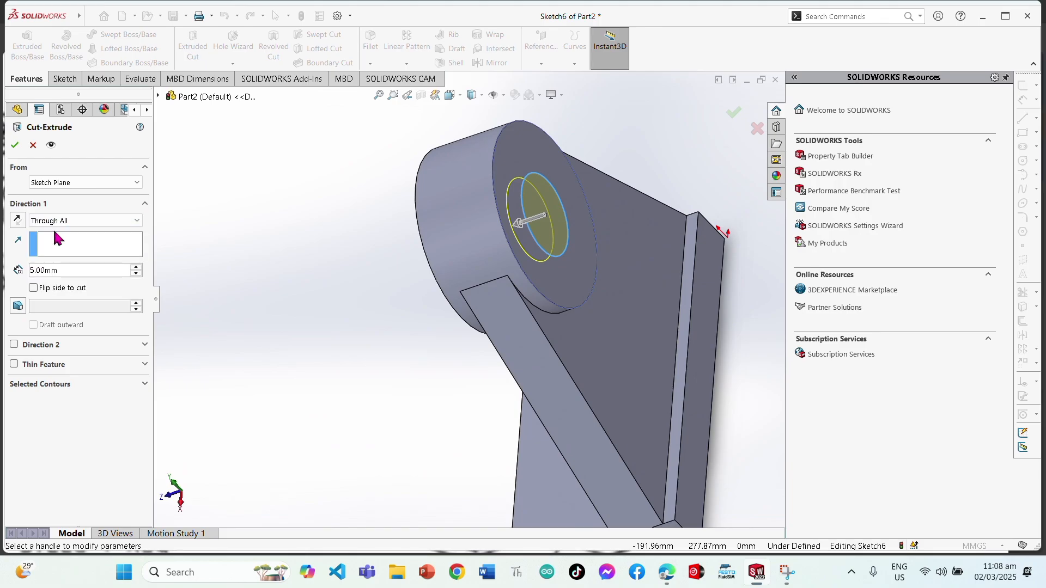
{"action": "left_click", "coordinate": [15, 144]}
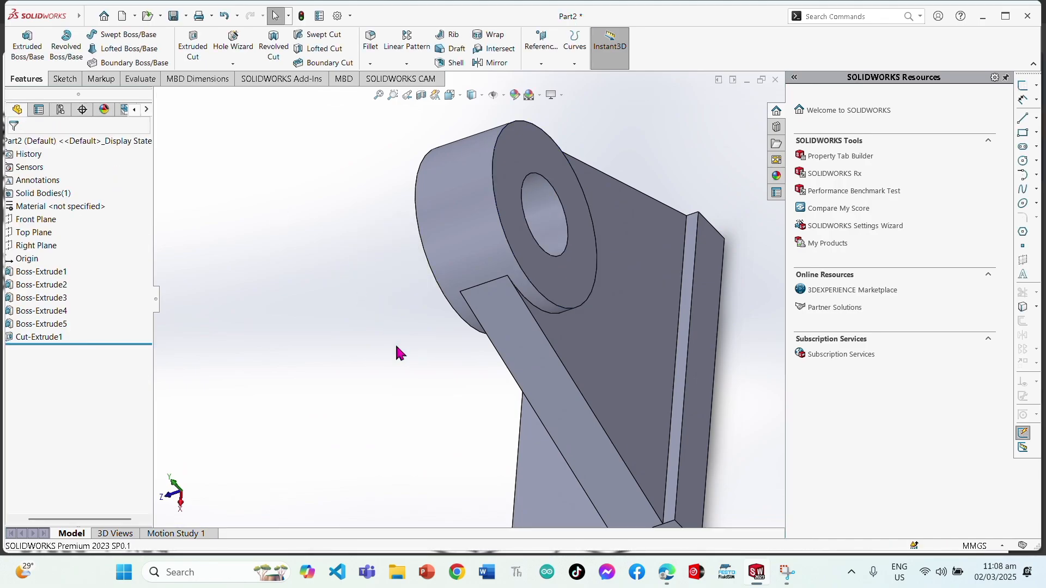
Step: Show the part in isometric view and start a new sketch on the upright's front face
{"action": "key", "text": "space"}
{"action": "left_click", "coordinate": [518, 391]}
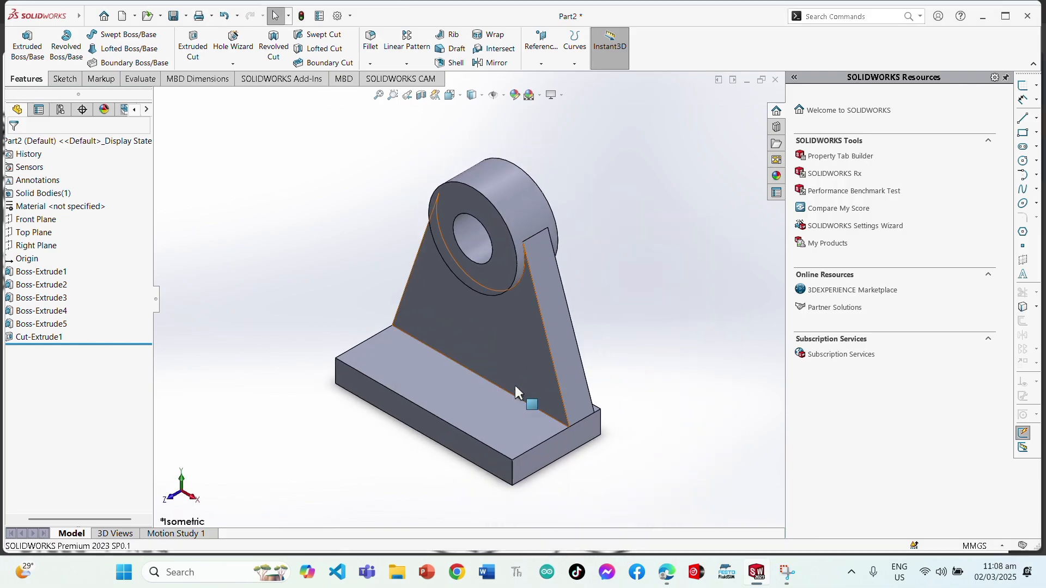
{"action": "scroll", "coordinate": [436, 389], "scroll_direction": "down", "scroll_amount": 4}
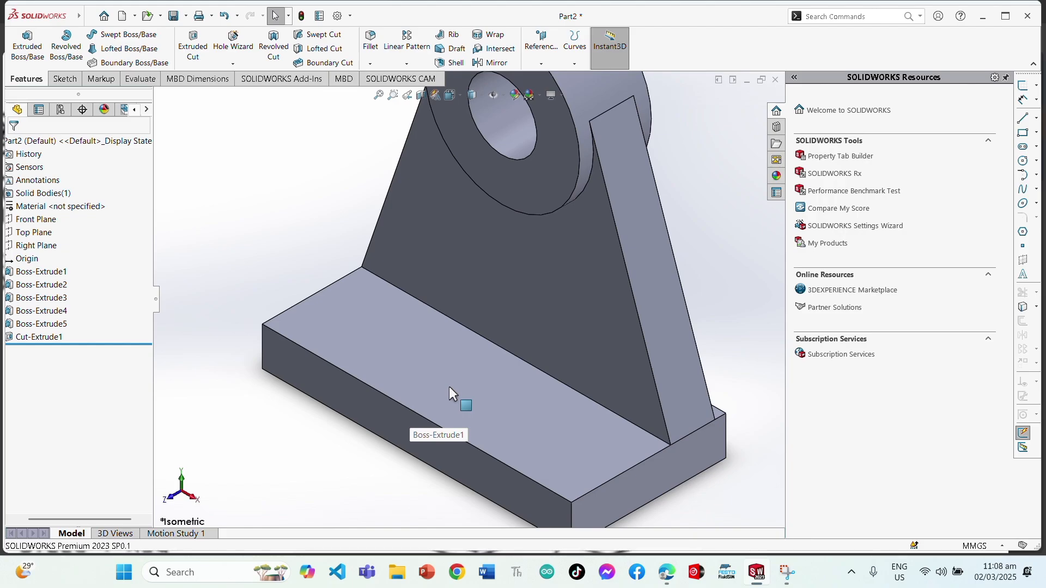
{"action": "left_click", "coordinate": [450, 286]}
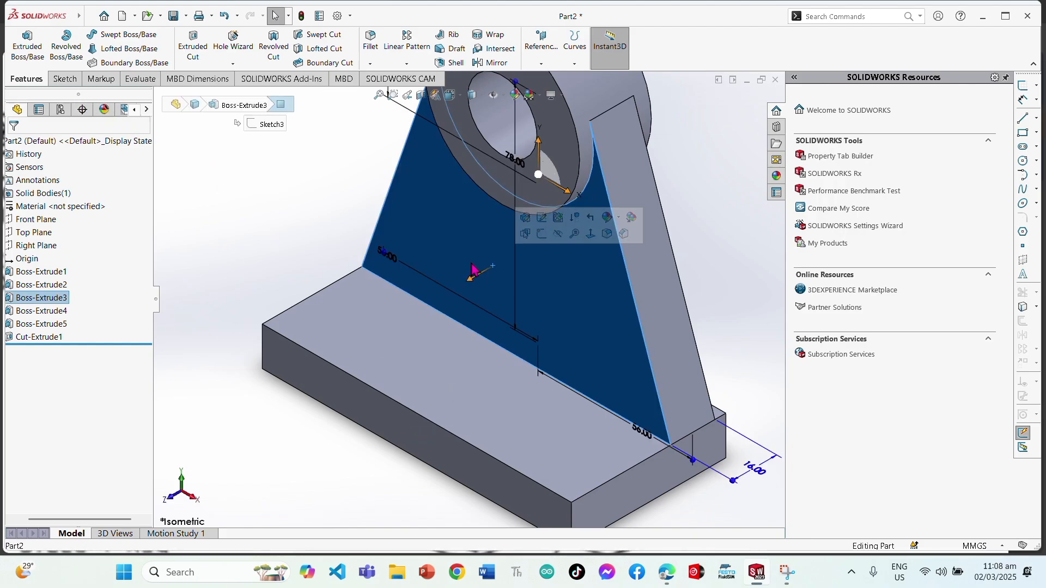
{"action": "left_click", "coordinate": [64, 79]}
{"action": "left_click", "coordinate": [21, 42]}
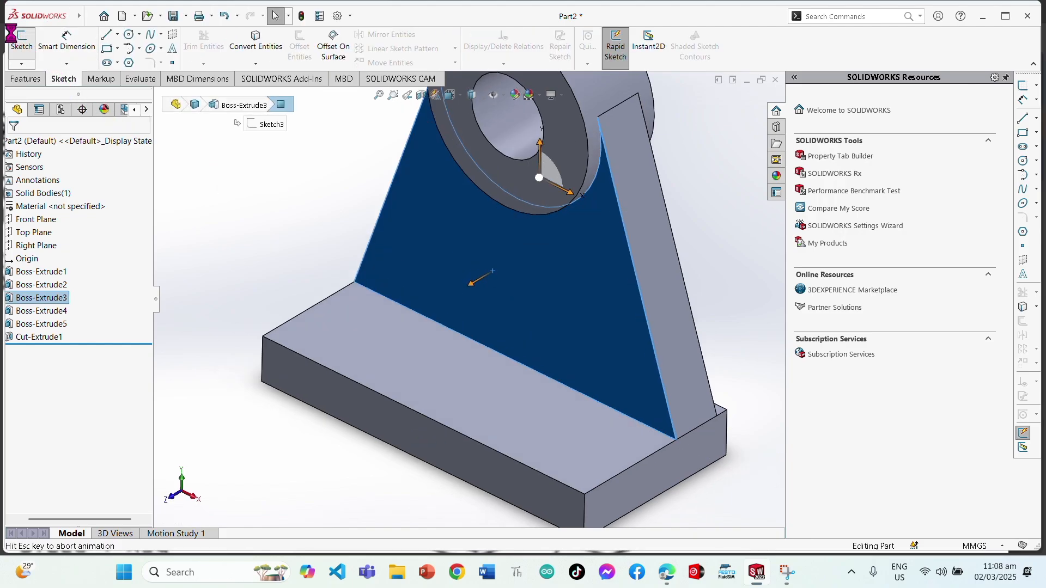
Step: Draw a line about 37 mm long from the upright face's lower left corner along its bottom edge
{"action": "left_click", "coordinate": [107, 34]}
{"action": "middle_click_drag", "start_coordinate": [509, 296], "coordinate": [476, 462]}
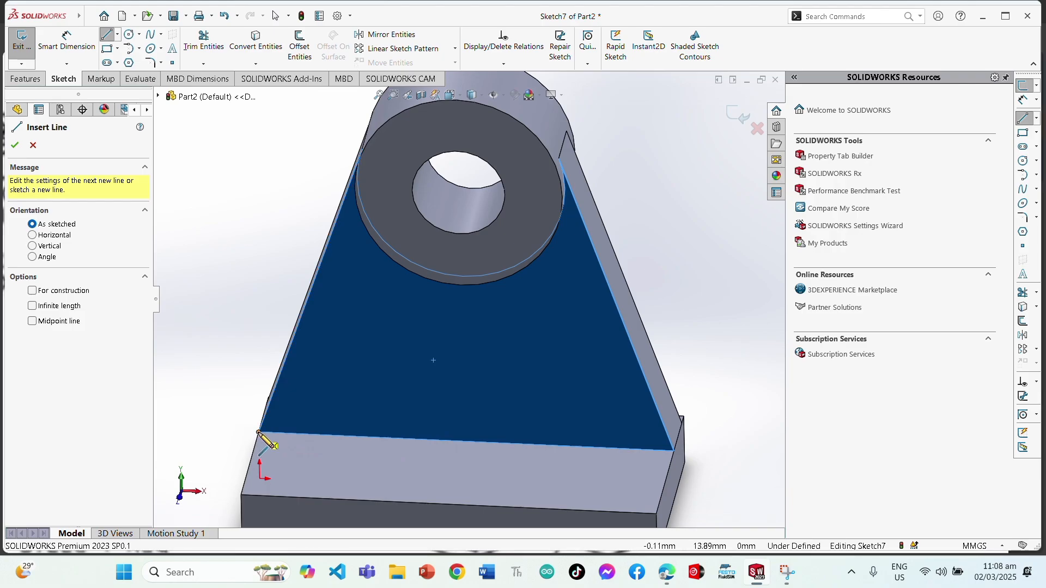
{"action": "scroll", "coordinate": [258, 433], "scroll_direction": "down", "scroll_amount": 5}
{"action": "left_click", "coordinate": [370, 354]}
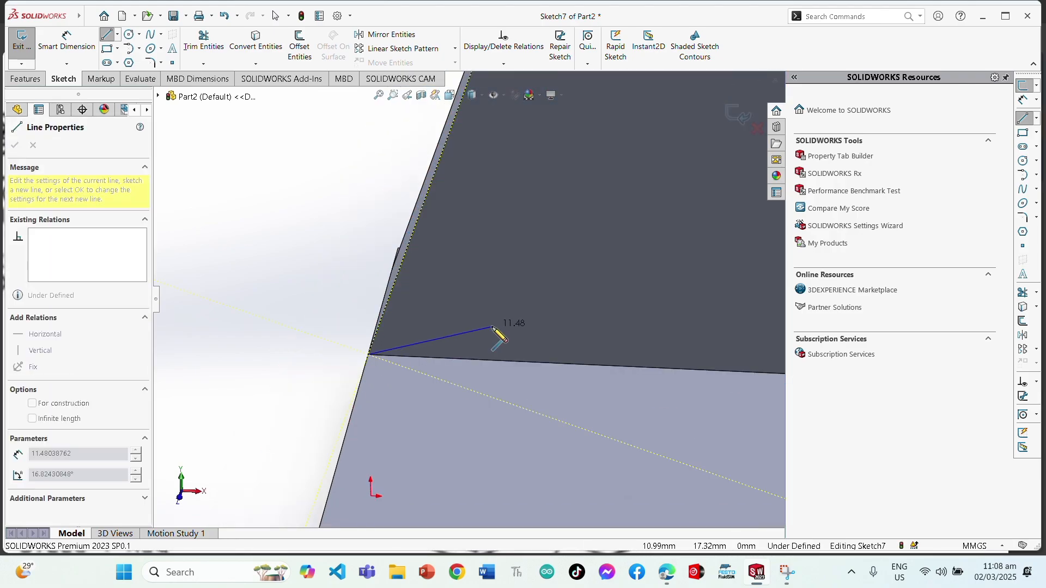
{"action": "scroll", "coordinate": [497, 334], "scroll_direction": "up", "scroll_amount": 2}
{"action": "left_click", "coordinate": [656, 343]}
{"action": "key", "text": "Escape"}
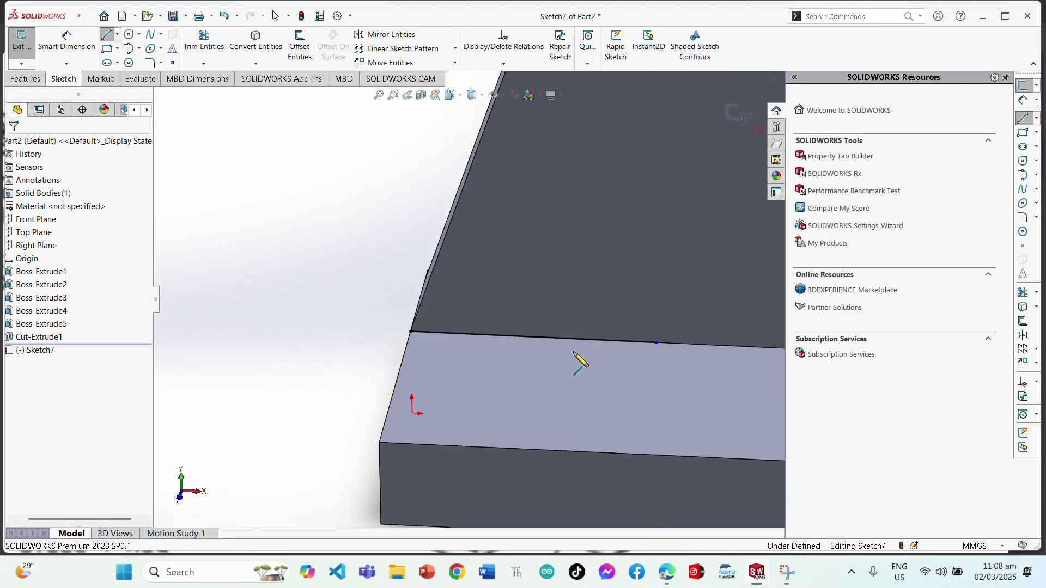
Step: Dimension the line along the upright's bottom edge and set its length to 56 mm
{"action": "left_click", "coordinate": [66, 41]}
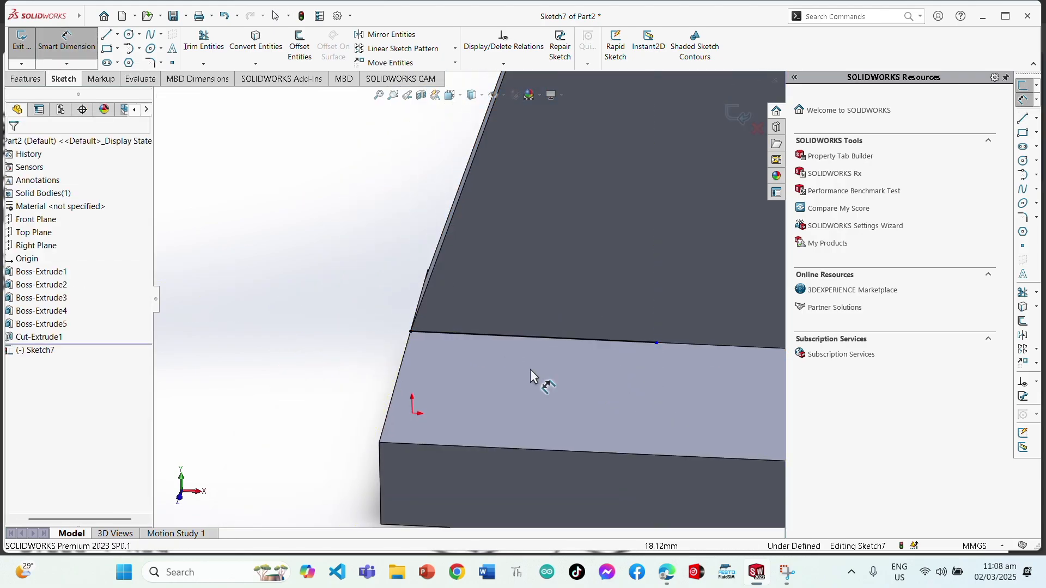
{"action": "left_click", "coordinate": [599, 315]}
{"action": "left_click", "coordinate": [553, 276]}
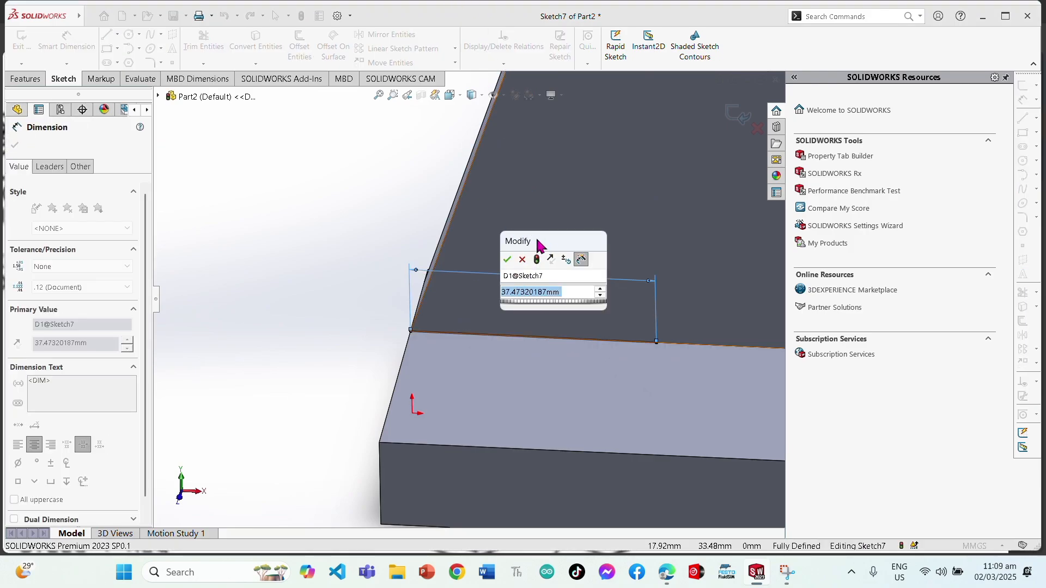
{"action": "type", "text": "1"}
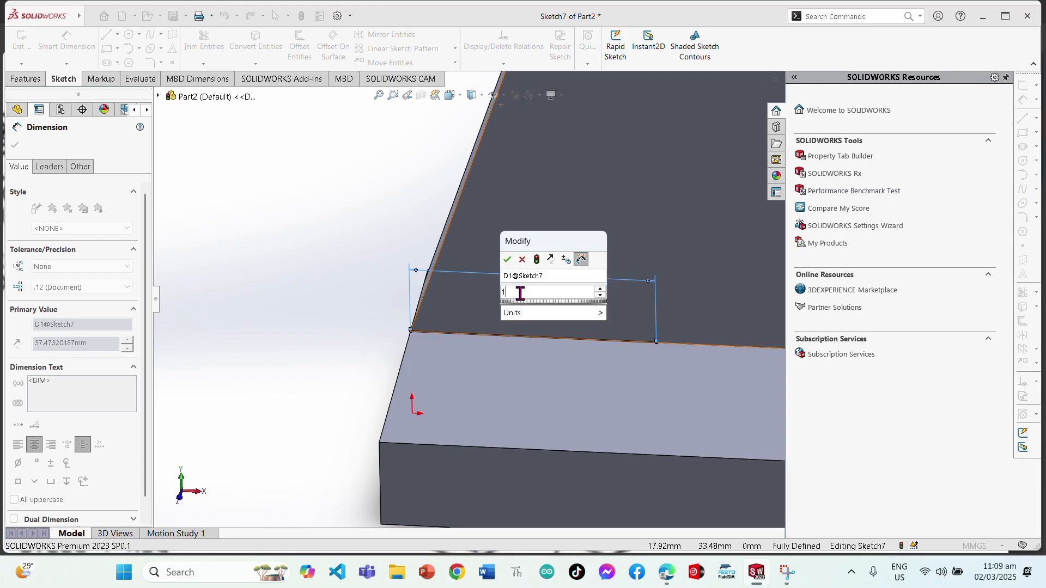
{"action": "type", "text": "12/2"}
{"action": "key", "text": "Return"}
{"action": "scroll", "coordinate": [538, 265], "scroll_direction": "up", "scroll_amount": 3}
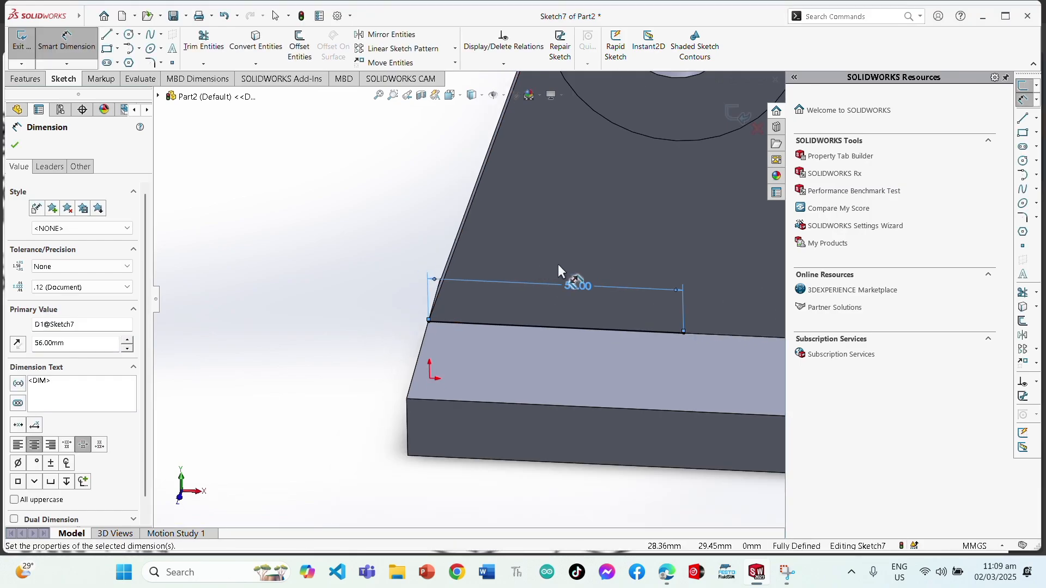
{"action": "key", "text": "Escape"}
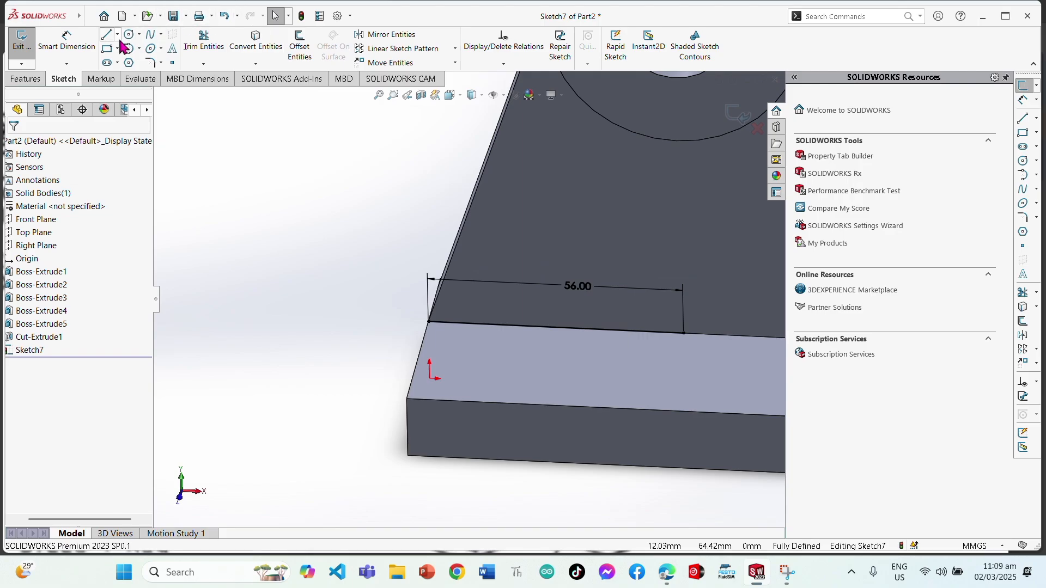
Step: Draw a vertical line about 31 mm long upward from the inner end of the 56 mm line
{"action": "left_click", "coordinate": [107, 36]}
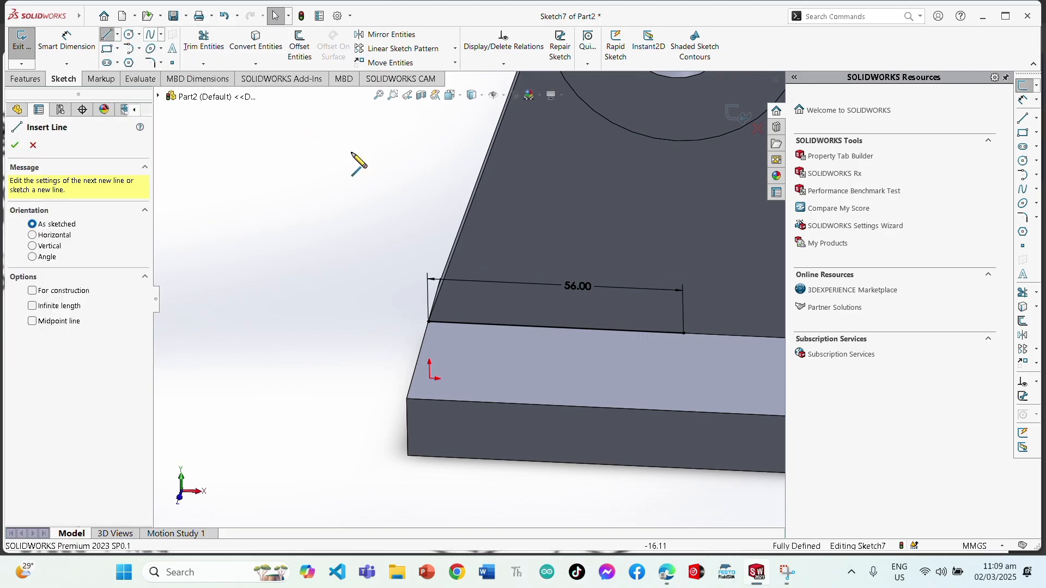
{"action": "left_click", "coordinate": [683, 332]}
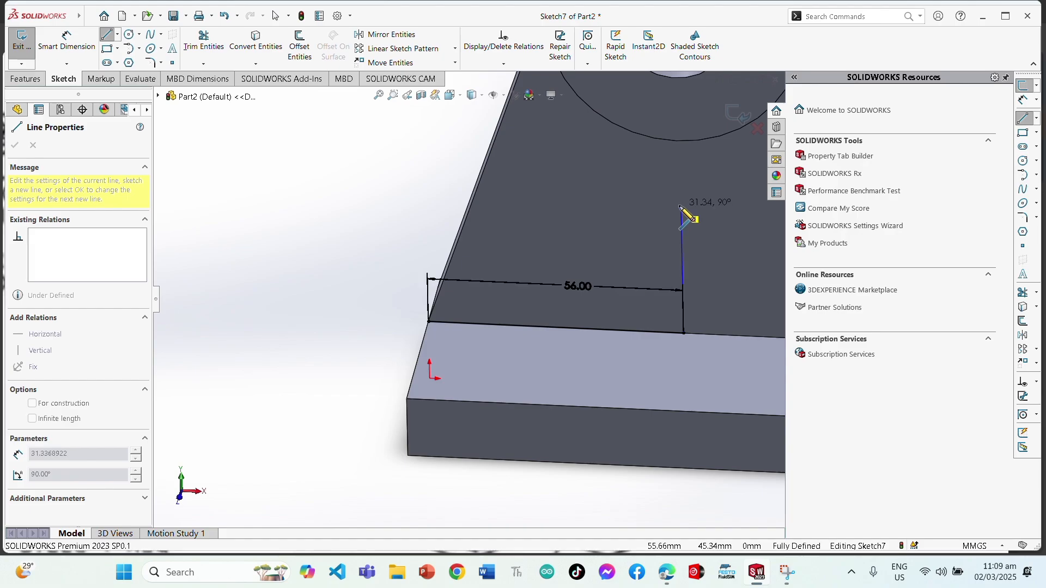
{"action": "left_click", "coordinate": [681, 207]}
{"action": "key", "text": "Escape"}
Step: Dimension the vertical line and set its length to 32 mm
{"action": "left_click", "coordinate": [68, 43]}
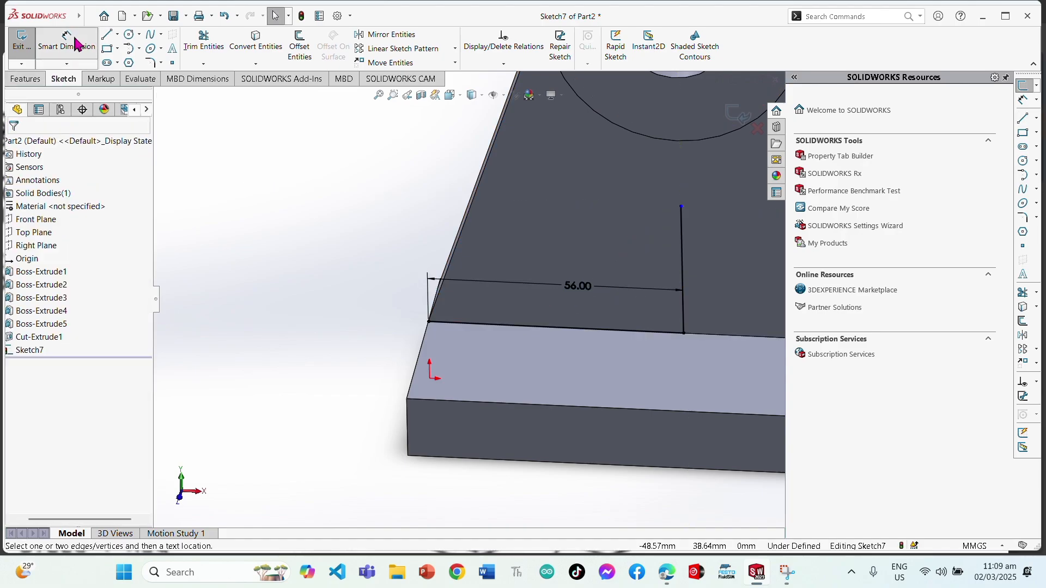
{"action": "left_click", "coordinate": [683, 257]}
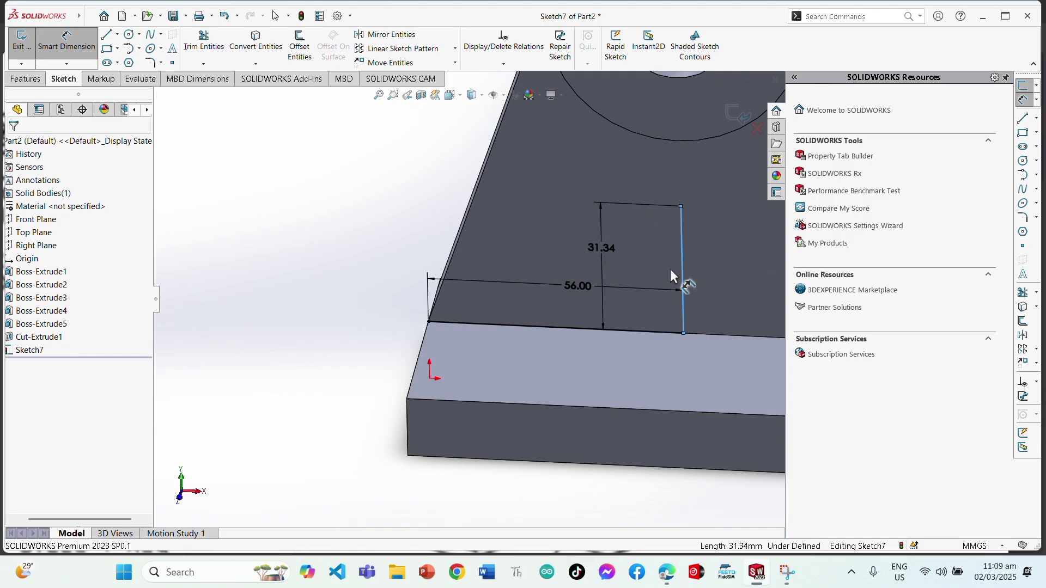
{"action": "left_click", "coordinate": [608, 294]}
{"action": "type", "text": "23"}
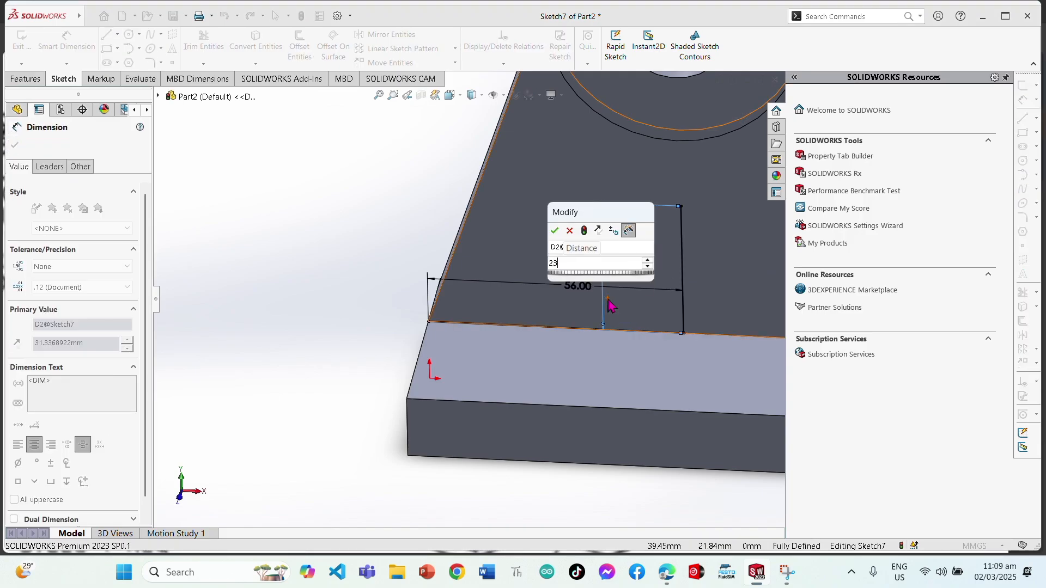
{"action": "key", "text": "Return"}
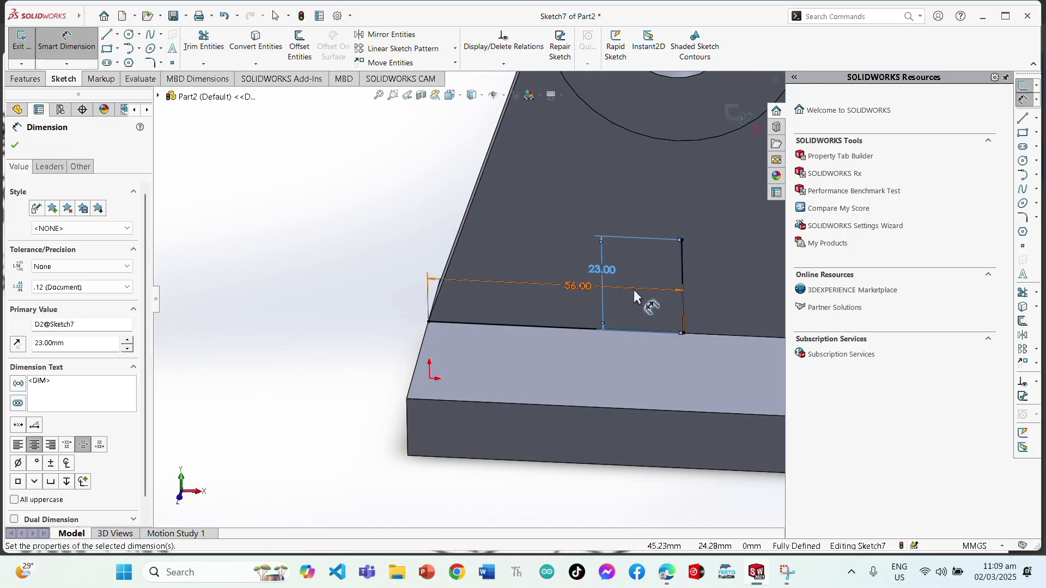
{"action": "left_click_drag", "start_coordinate": [601, 270], "coordinate": [598, 273]}
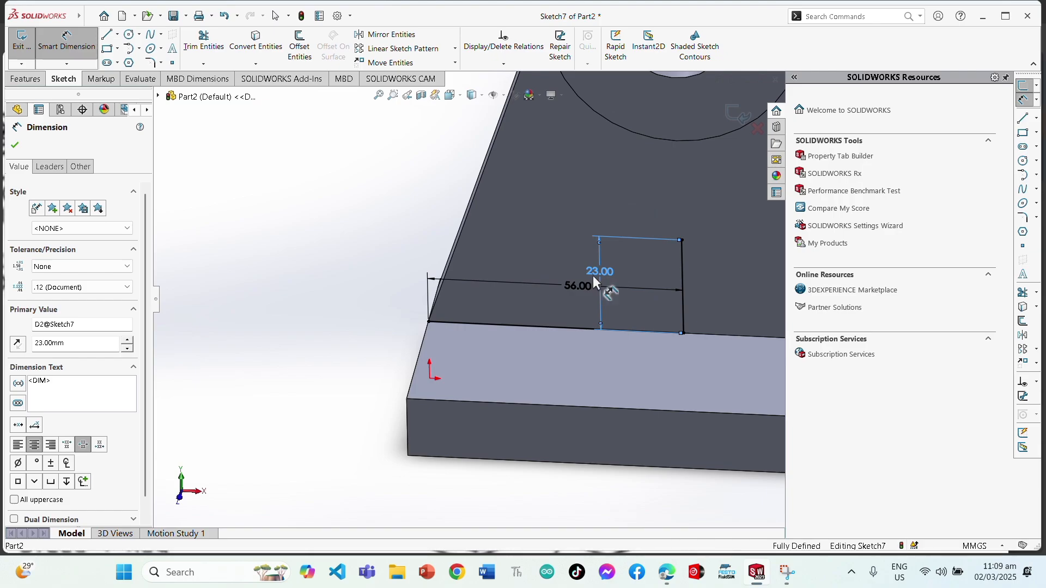
{"action": "double_click", "coordinate": [596, 272]}
{"action": "type", "text": "32"}
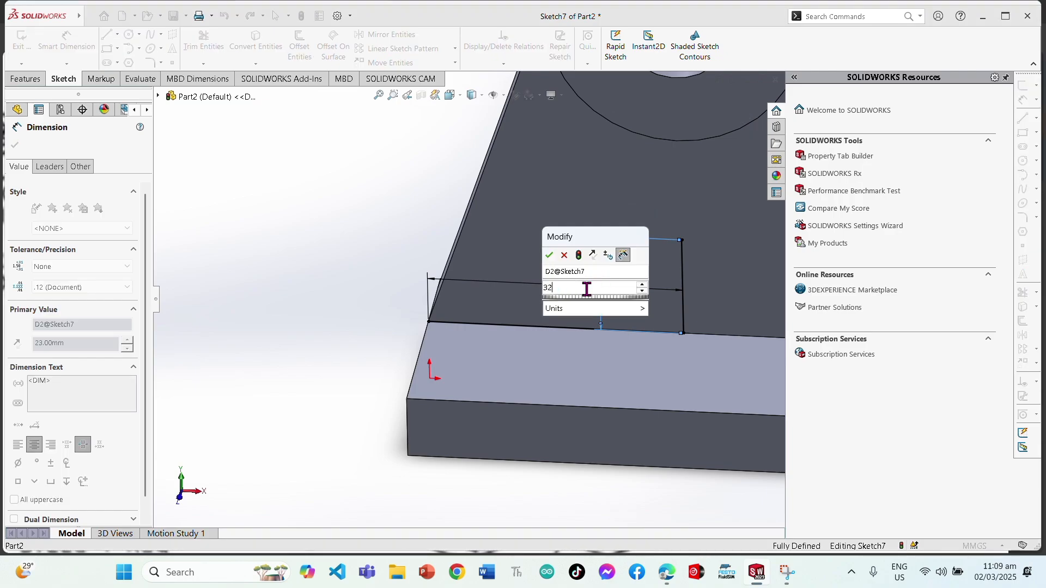
{"action": "key", "text": "Return"}
{"action": "key", "text": "Escape"}
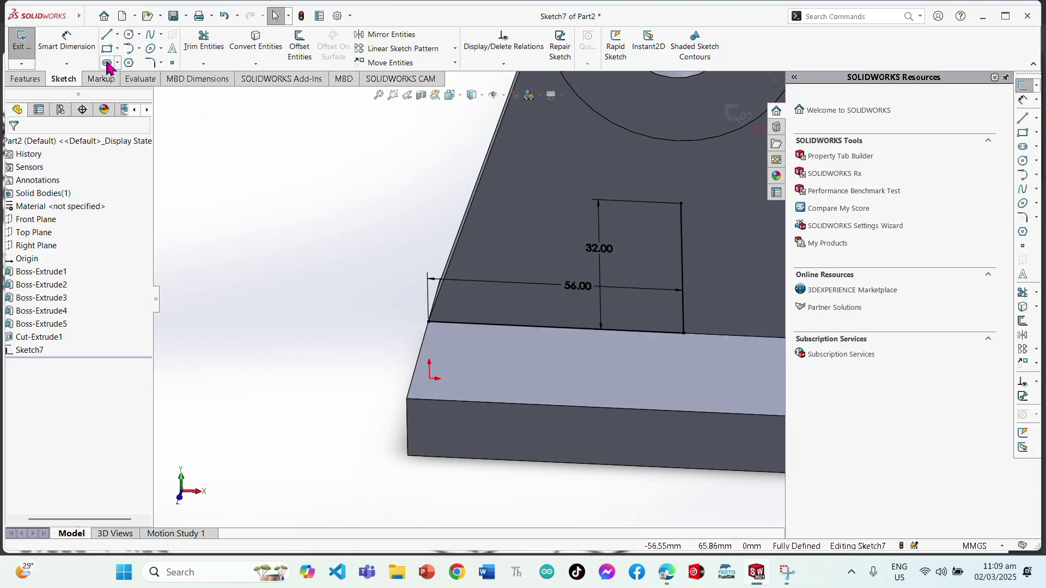
{"action": "left_click", "coordinate": [106, 34]}
{"action": "scroll", "coordinate": [693, 223], "scroll_direction": "down", "scroll_amount": 4}
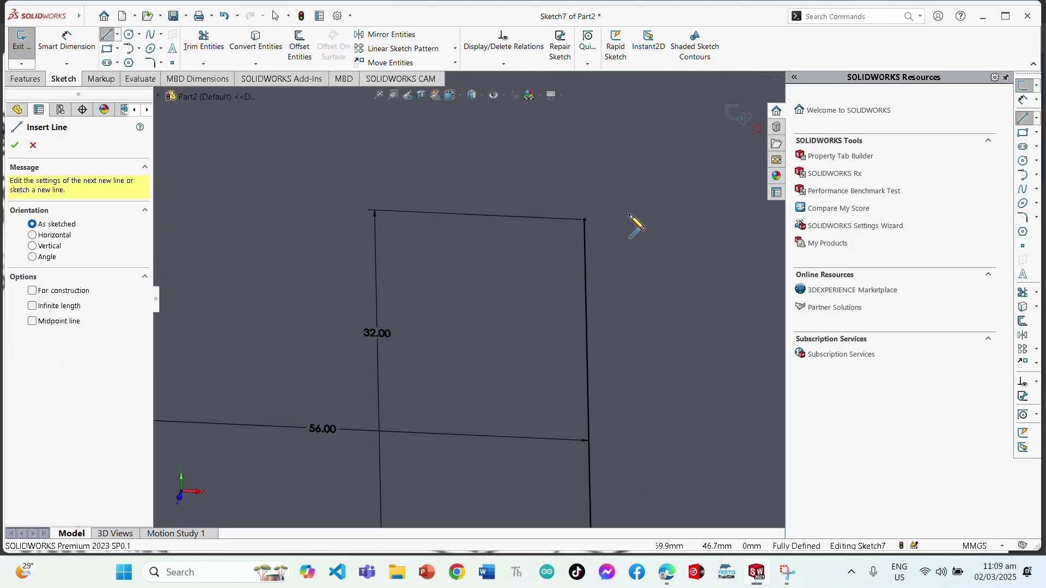
{"action": "left_click", "coordinate": [584, 220]}
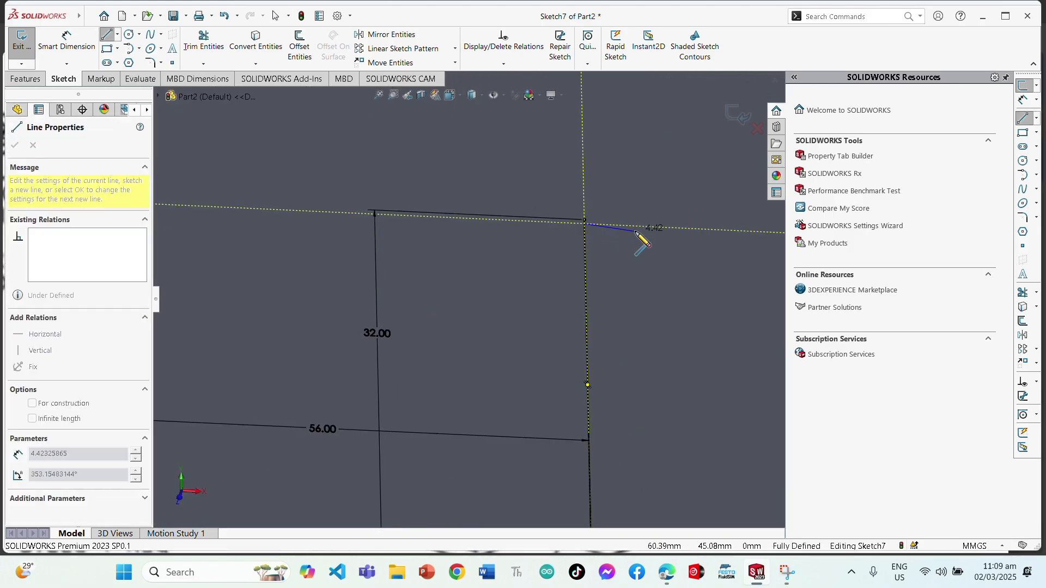
{"action": "key", "text": "Escape"}
{"action": "key", "text": "Escape"}
Step: Draw a short horizontal line to the right from the upper end of the 32 mm vertical line
{"action": "left_click", "coordinate": [107, 35]}
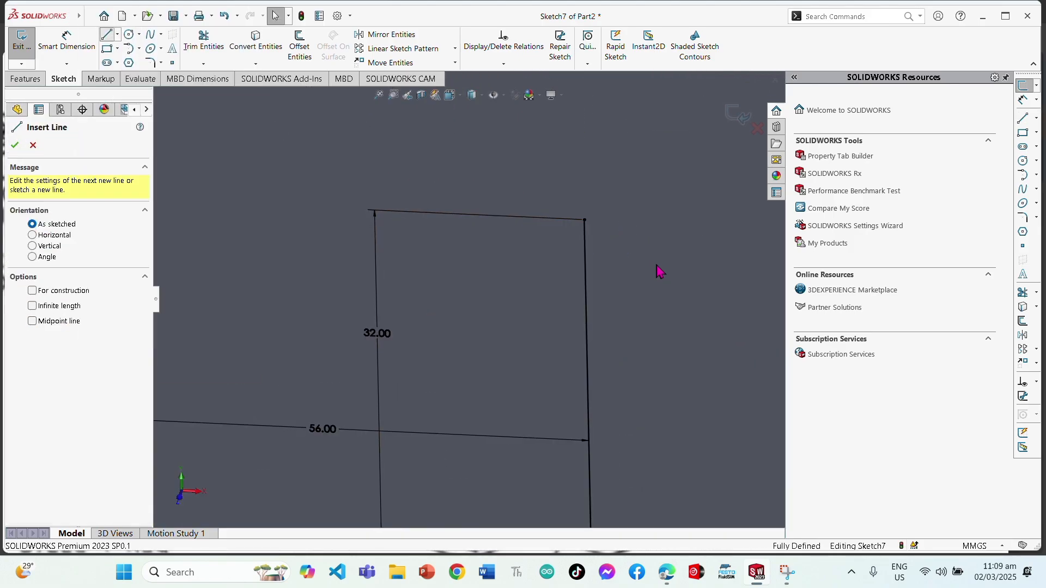
{"action": "left_click", "coordinate": [585, 220]}
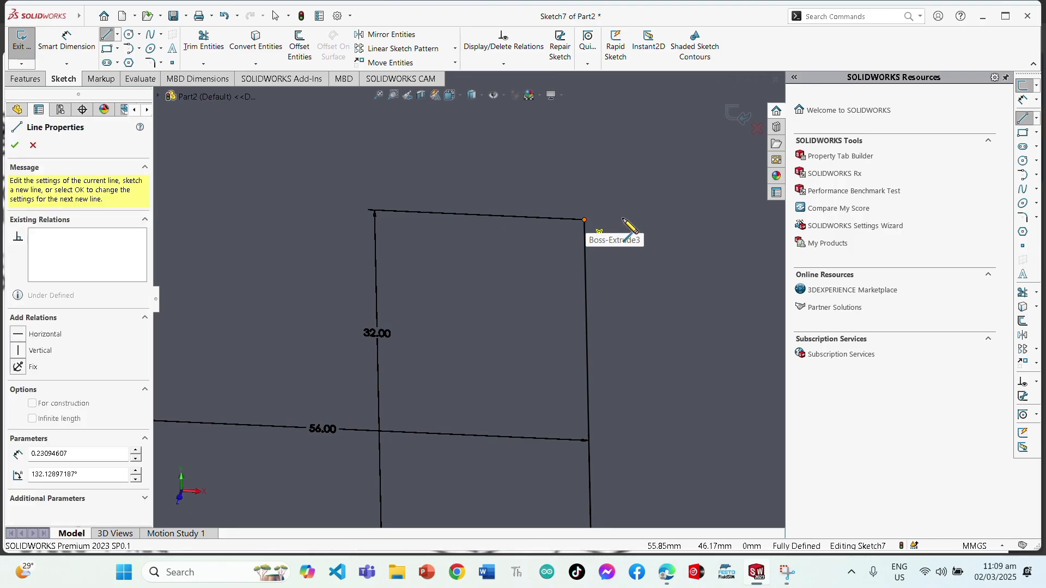
{"action": "left_click", "coordinate": [650, 223]}
{"action": "key", "text": "Escape"}
Step: Dimension the short horizontal line at the top of the vertical line and set its length to 6 mm
{"action": "left_click", "coordinate": [66, 38]}
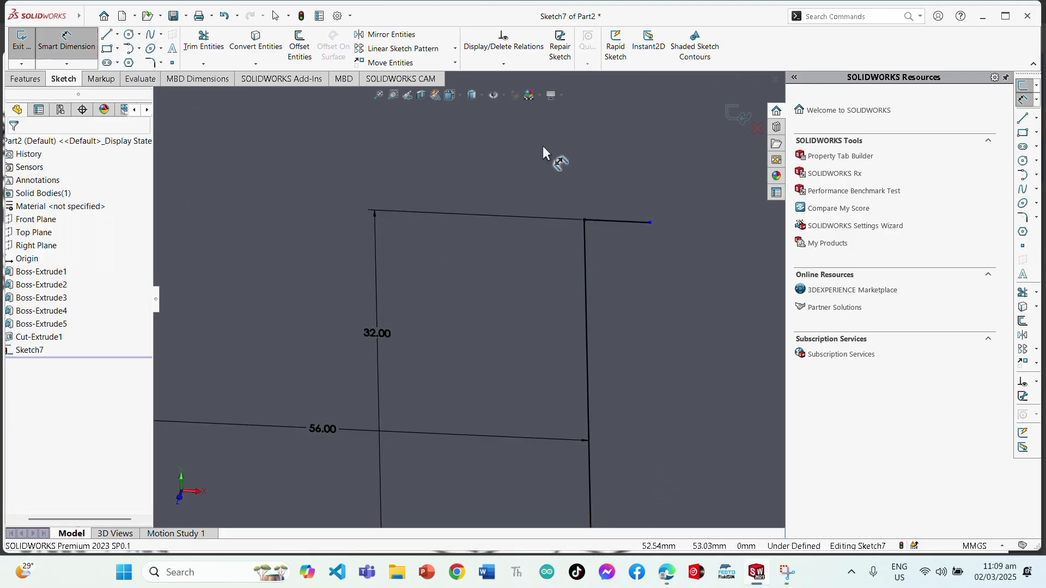
{"action": "left_click", "coordinate": [615, 220]}
{"action": "left_click", "coordinate": [613, 195]}
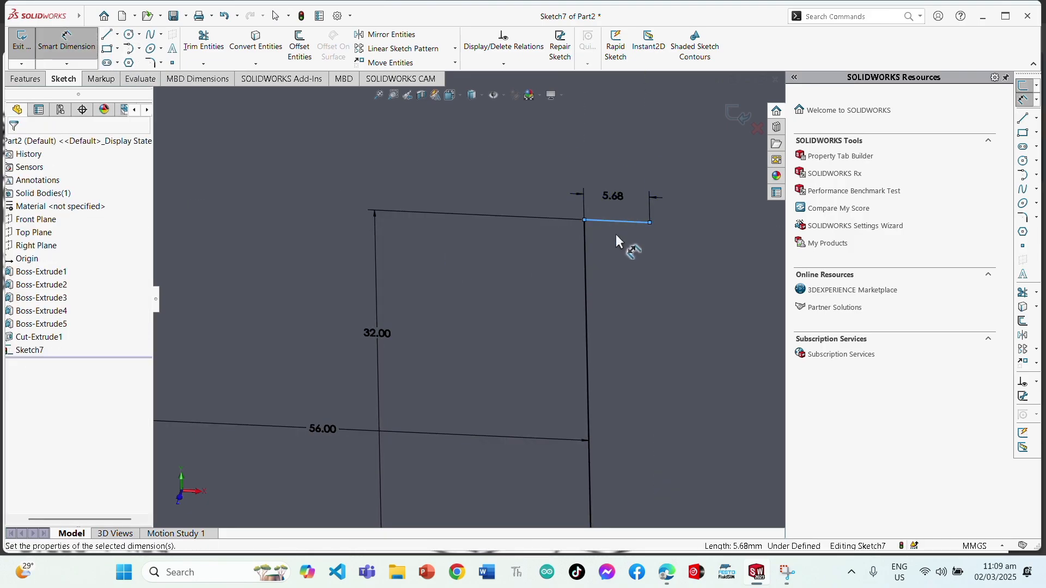
{"action": "type", "text": "6"}
{"action": "key", "text": "Return"}
{"action": "key", "text": "Escape"}
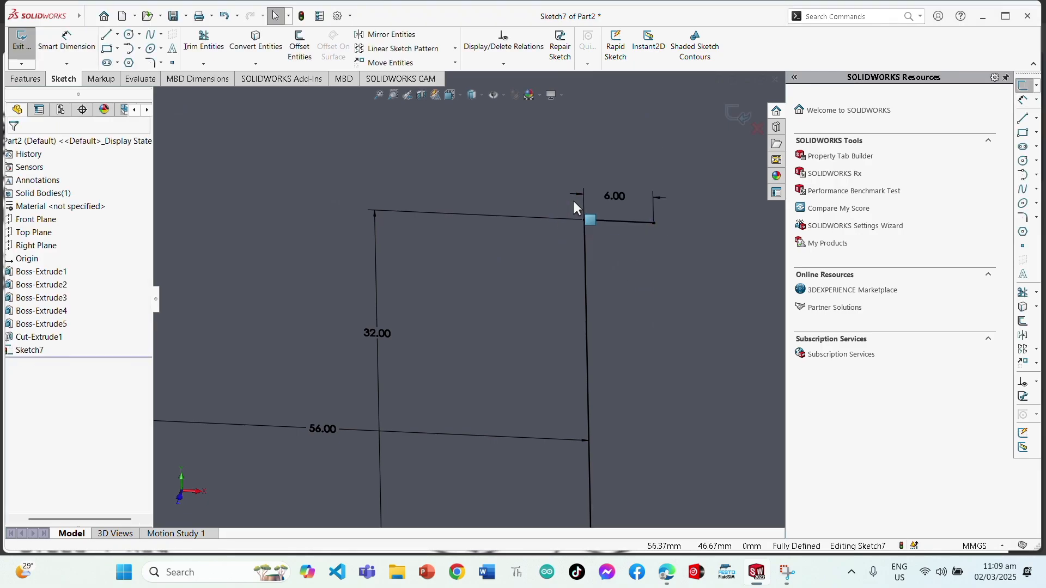
Step: Draw a horizontal line about 15 mm long to the left from the outer end of the 6 mm line
{"action": "left_click", "coordinate": [106, 34]}
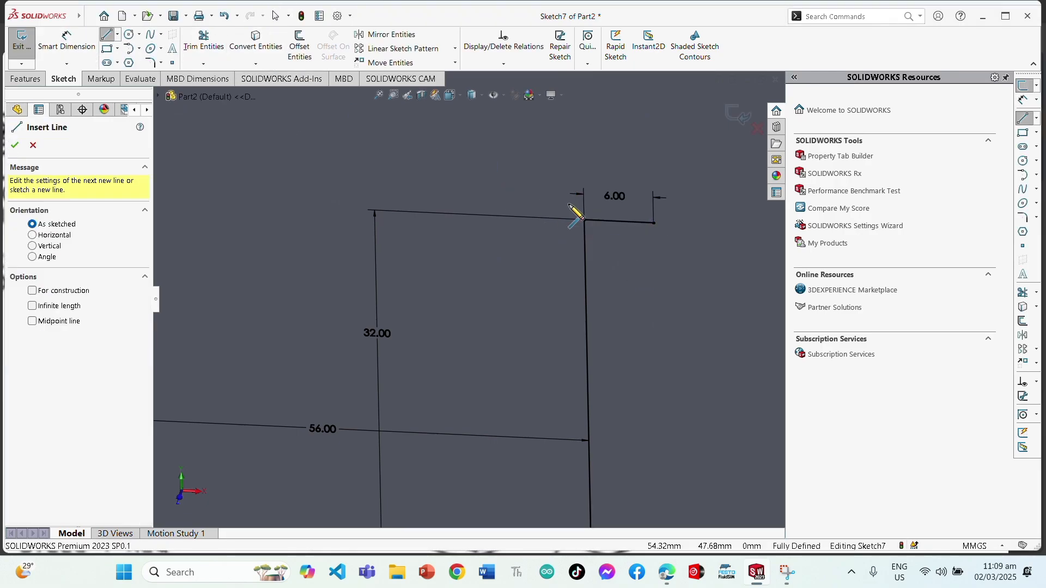
{"action": "left_click", "coordinate": [653, 222]}
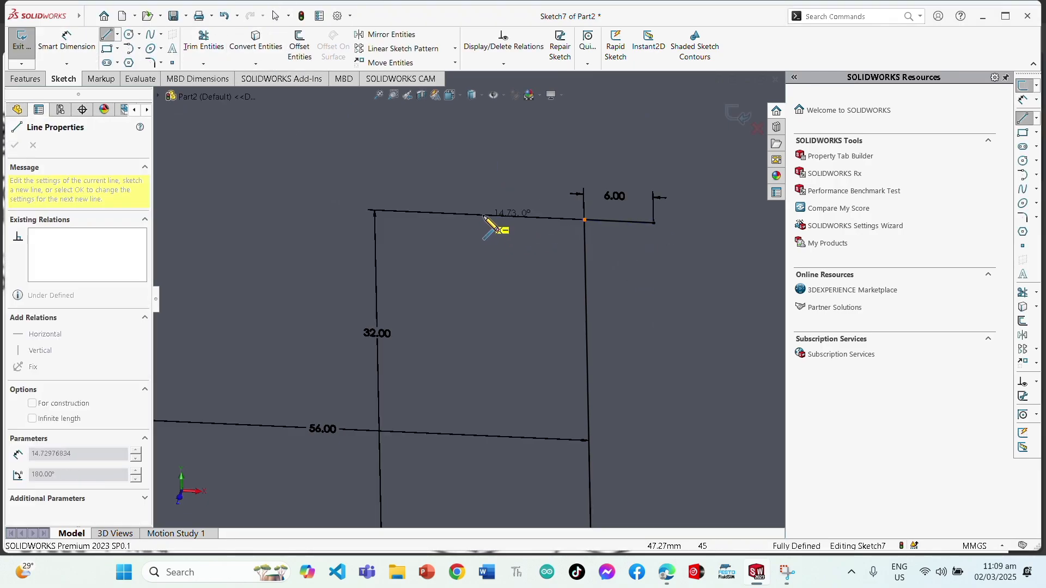
{"action": "left_click", "coordinate": [484, 215]}
{"action": "key", "text": "Escape"}
Step: Dimension the new horizontal line across the top and set its length to 12 mm
{"action": "left_click", "coordinate": [67, 41]}
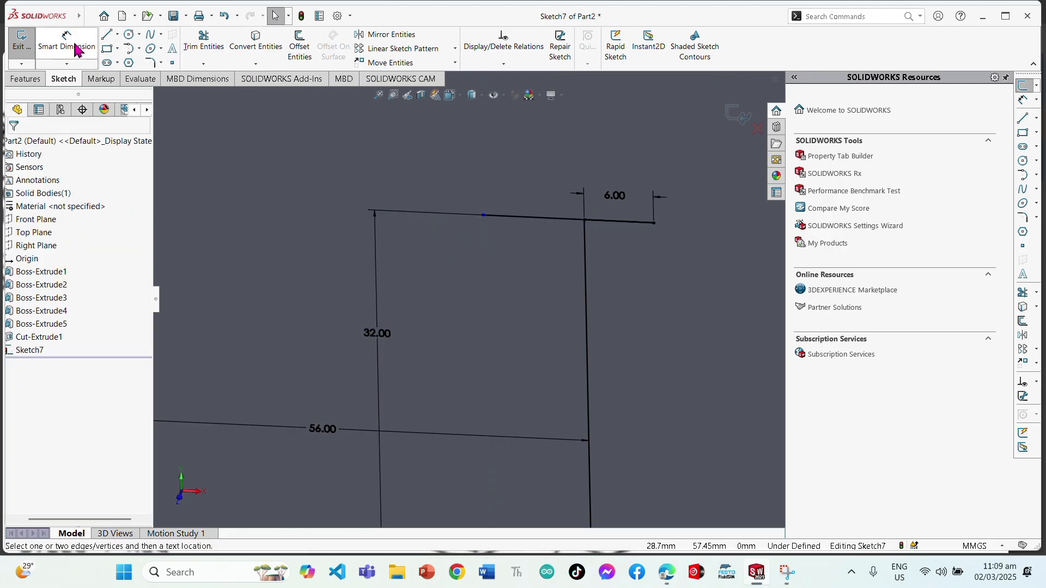
{"action": "left_click", "coordinate": [551, 206]}
{"action": "left_click", "coordinate": [548, 178]}
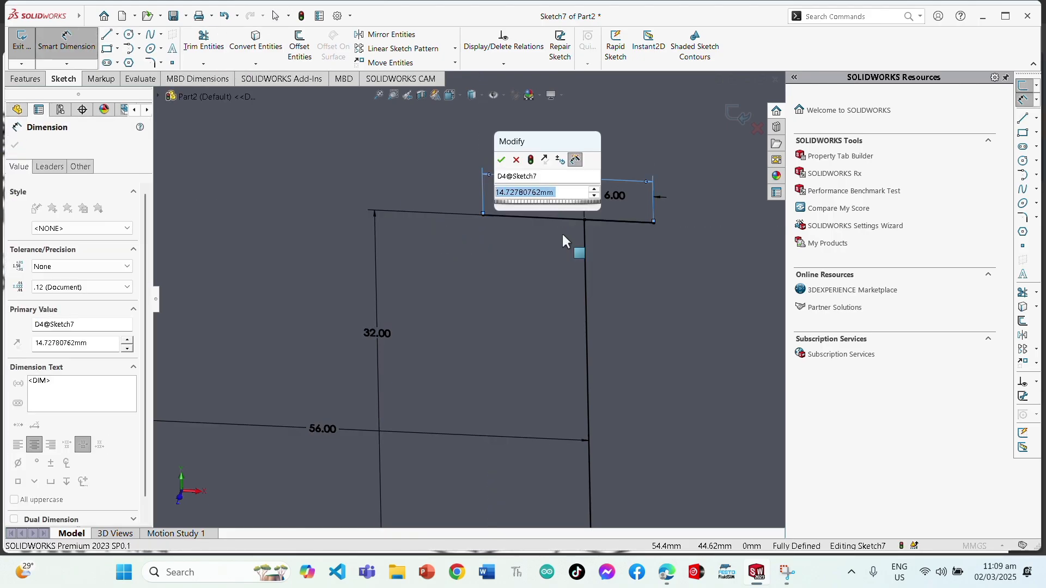
{"action": "key", "text": "Return"}
{"action": "key", "text": "Escape"}
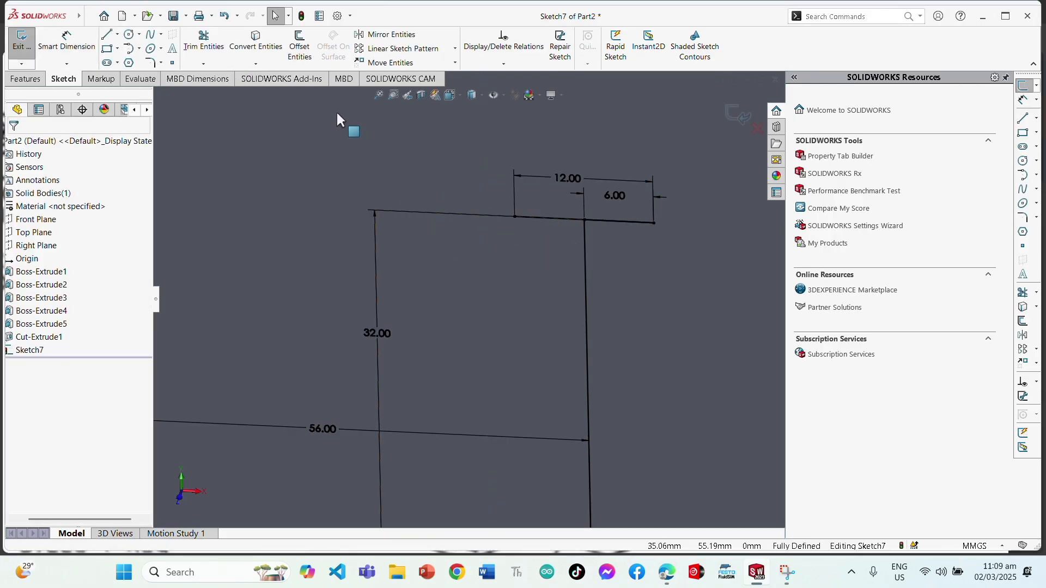
{"action": "left_click", "coordinate": [112, 37]}
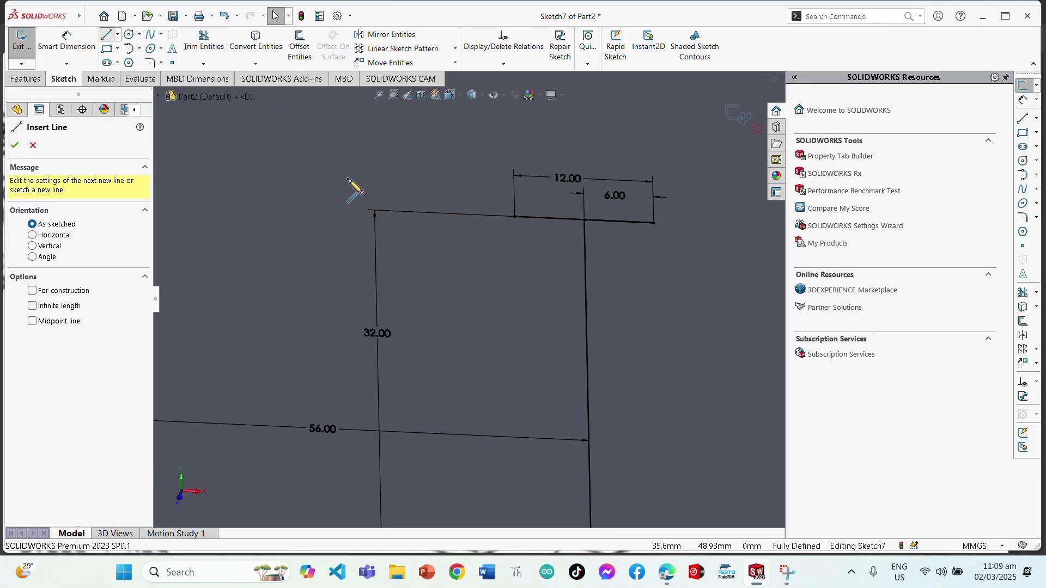
{"action": "left_click", "coordinate": [515, 217]}
{"action": "scroll", "coordinate": [506, 260], "scroll_direction": "up", "scroll_amount": 4}
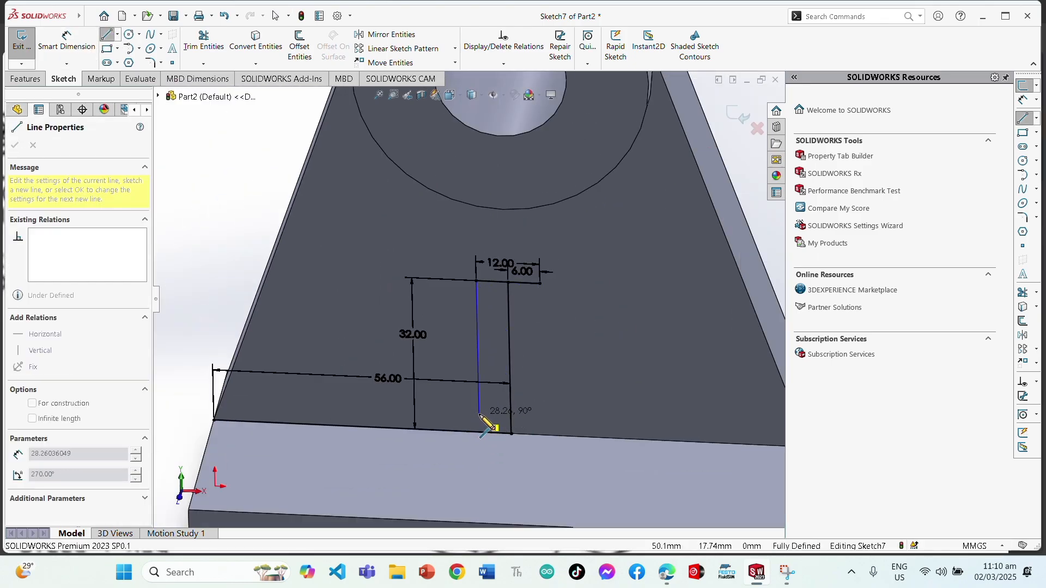
{"action": "left_click", "coordinate": [479, 414]}
{"action": "key", "text": "Escape"}
{"action": "left_click", "coordinate": [67, 43]}
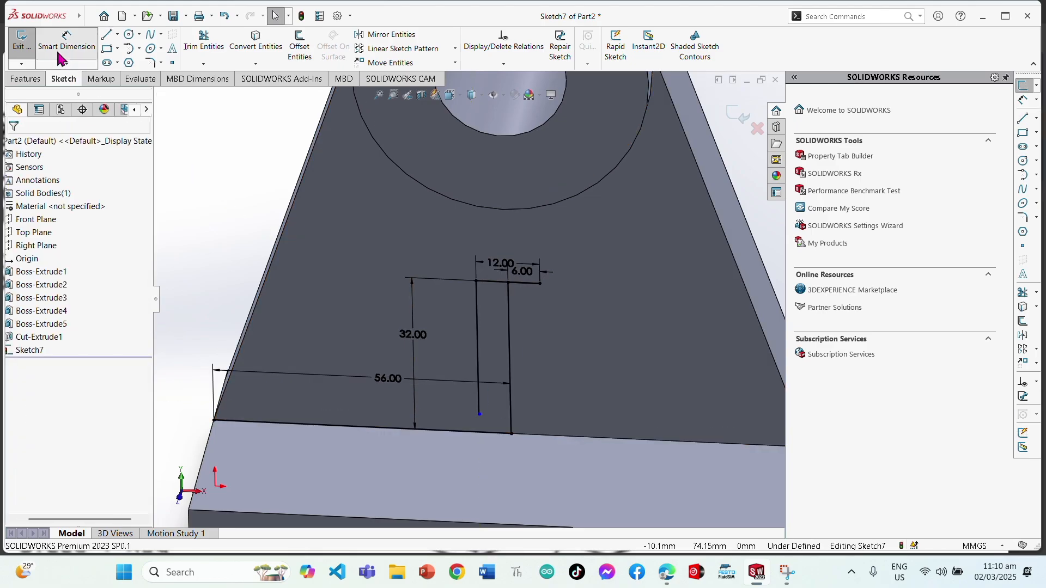
{"action": "key", "text": "Escape"}
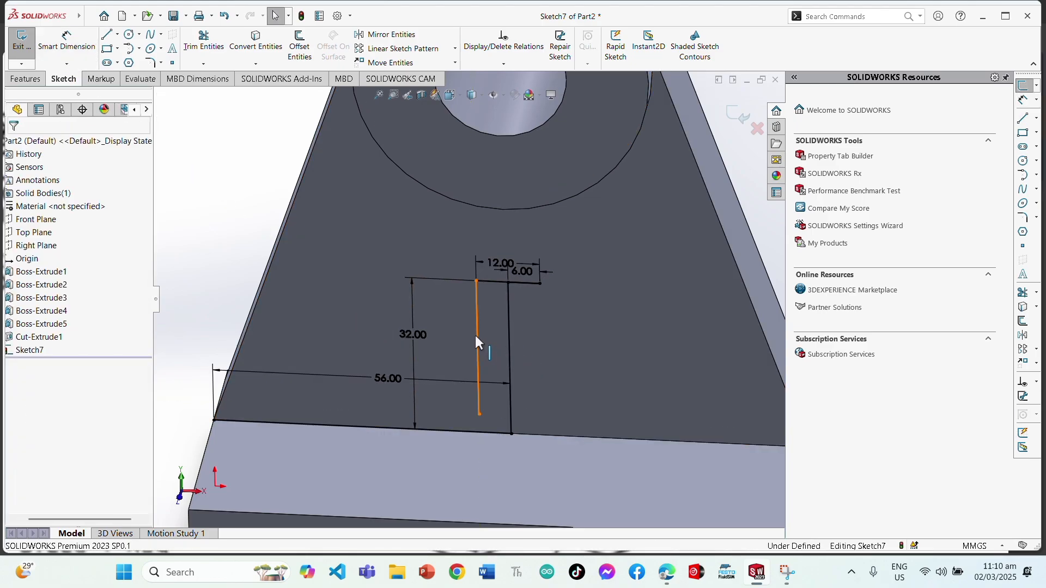
{"action": "left_click", "coordinate": [476, 332]}
{"action": "key", "text": "Delete"}
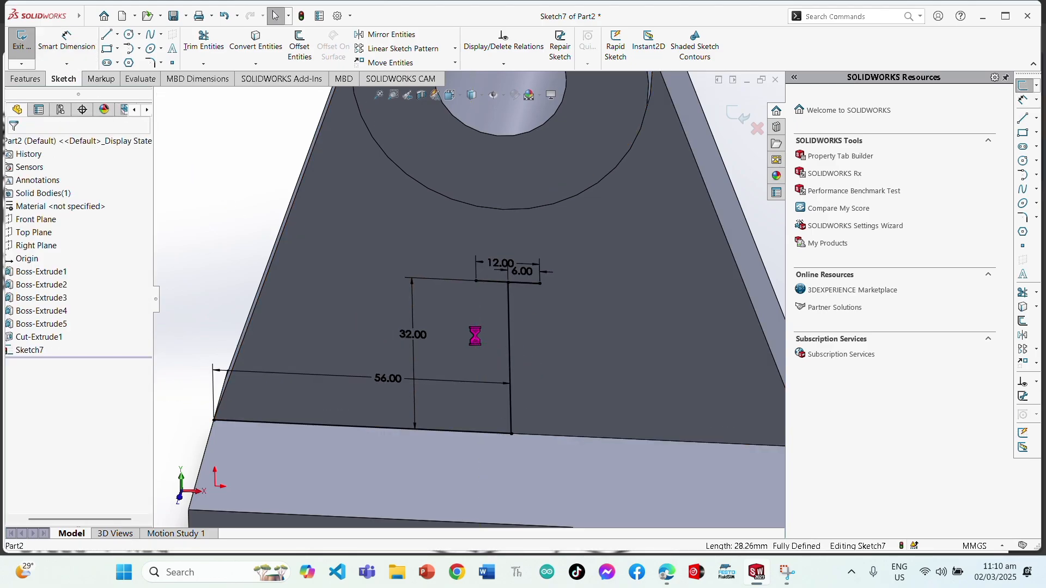
Step: Draw a corner rectangle about 11 by 29 mm downward from the left end of the 12 mm line
{"action": "left_click", "coordinate": [108, 49]}
{"action": "left_click", "coordinate": [476, 282]}
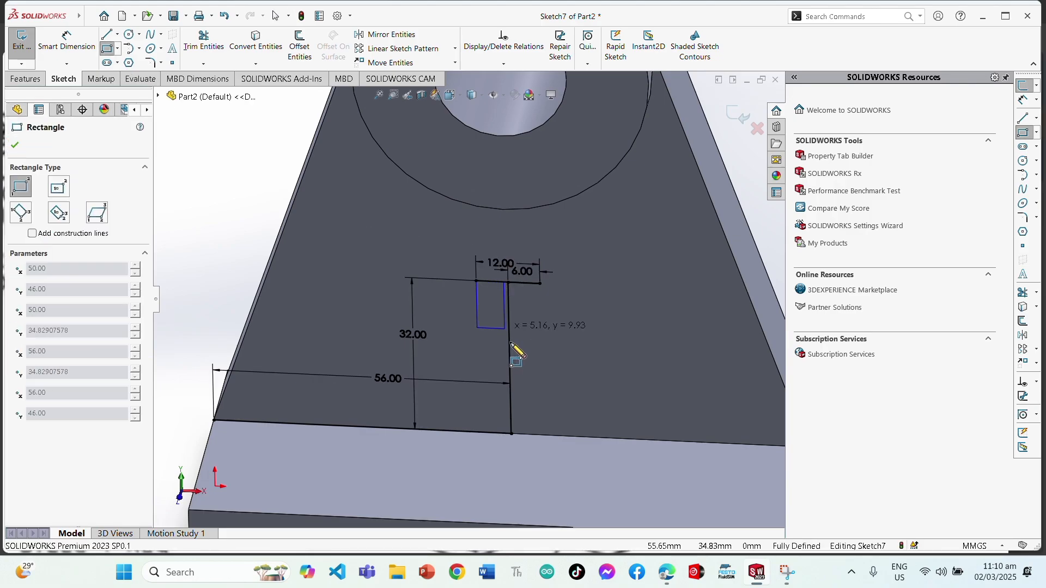
{"action": "left_click", "coordinate": [538, 422]}
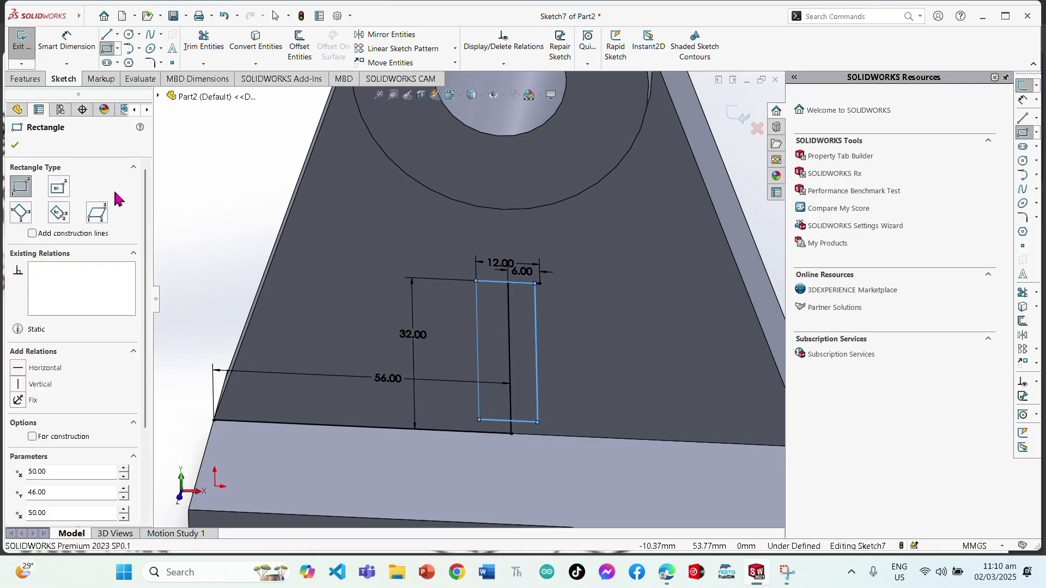
Step: Dimension the rectangle's right side and set its height to 32 mm
{"action": "left_click", "coordinate": [66, 40]}
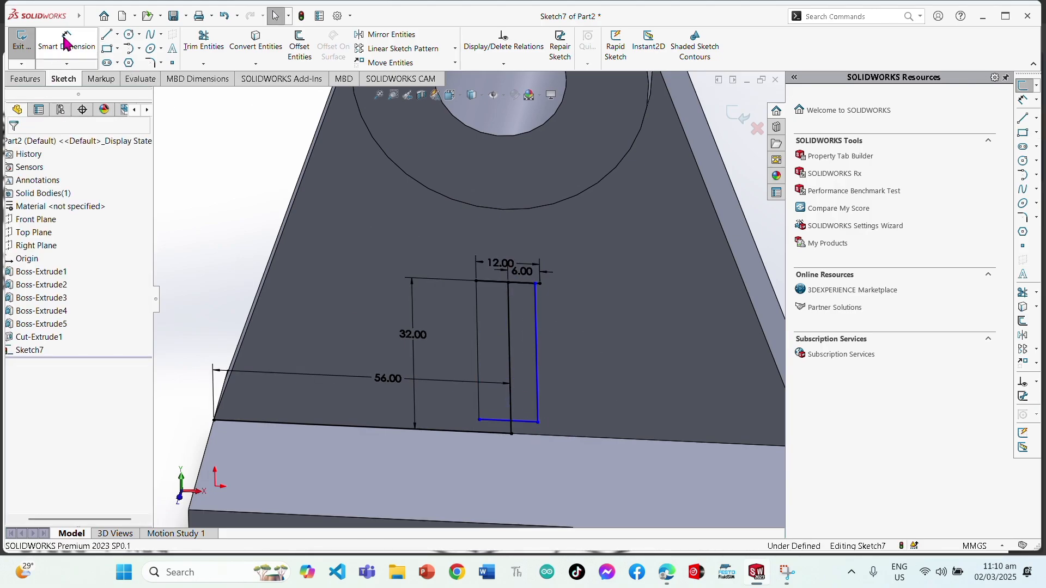
{"action": "left_click", "coordinate": [538, 372]}
{"action": "left_click", "coordinate": [621, 395]}
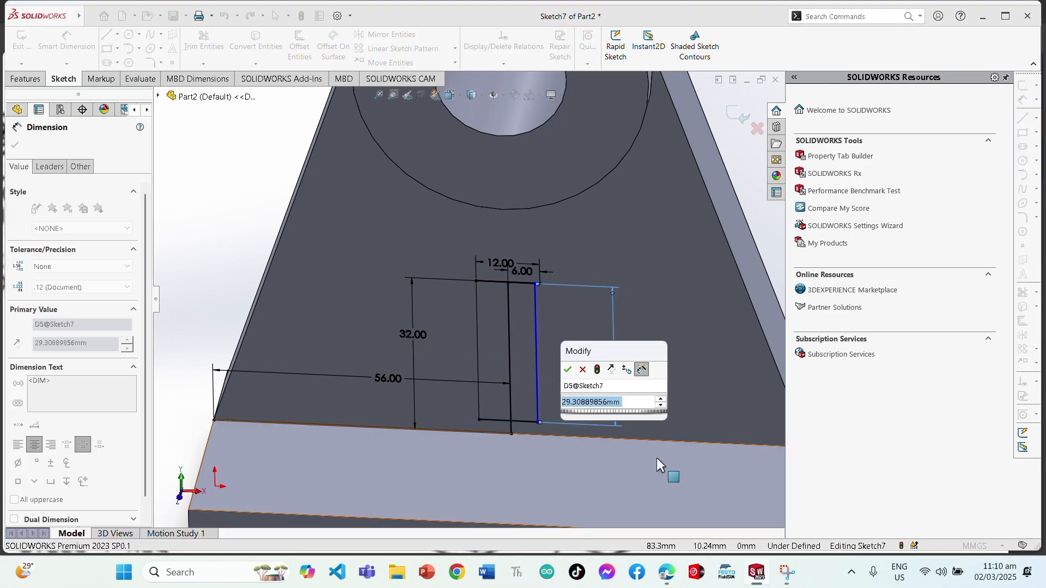
{"action": "type", "text": "35"}
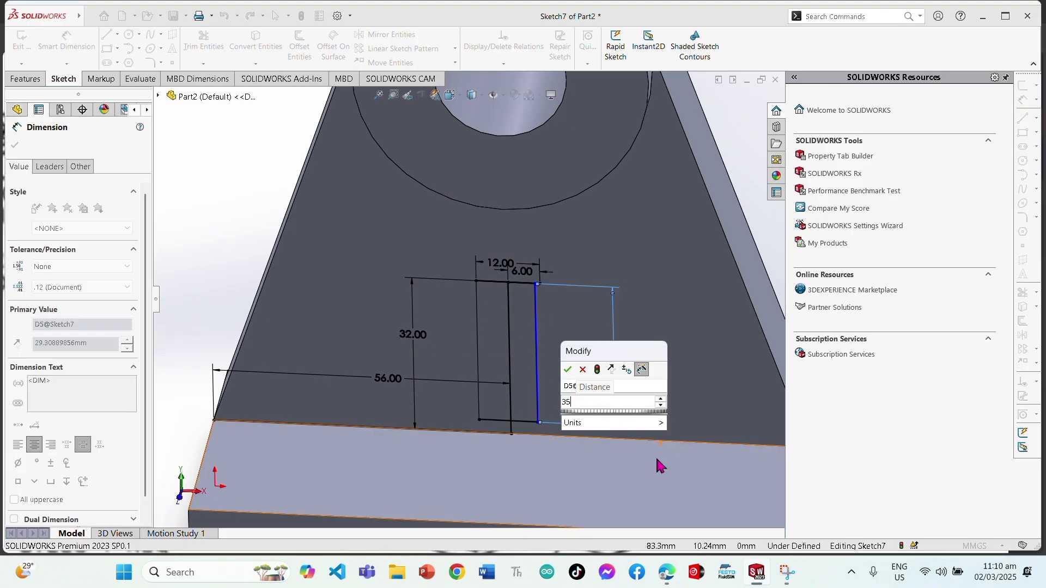
{"action": "key", "text": "BackSpace"}
{"action": "type", "text": "2"}
{"action": "key", "text": "Return"}
{"action": "key", "text": "Escape"}
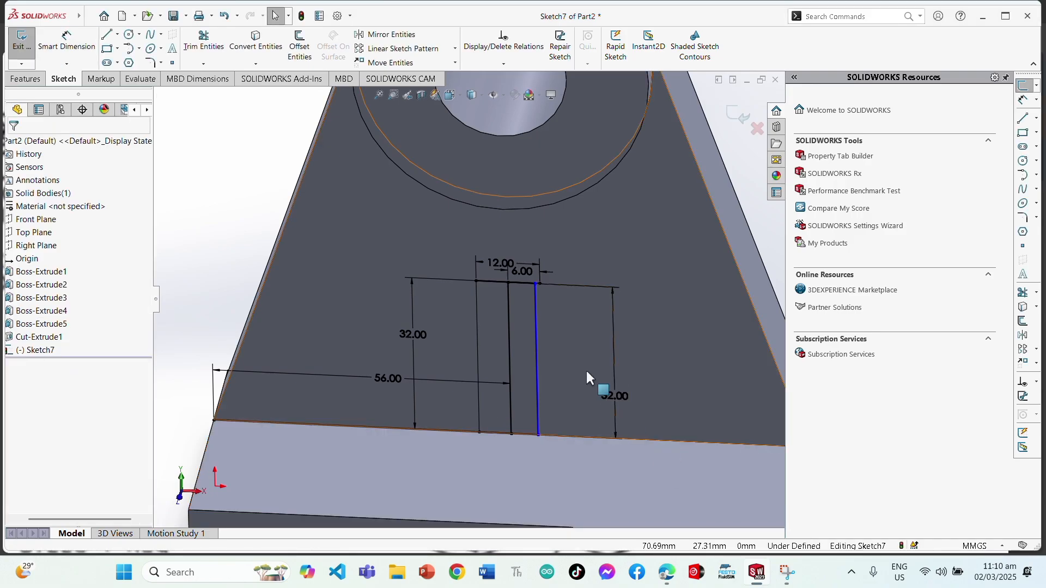
Step: Dimension the rectangle's bottom side and set its width to 12 mm
{"action": "scroll", "coordinate": [504, 376], "scroll_direction": "down", "scroll_amount": 4}
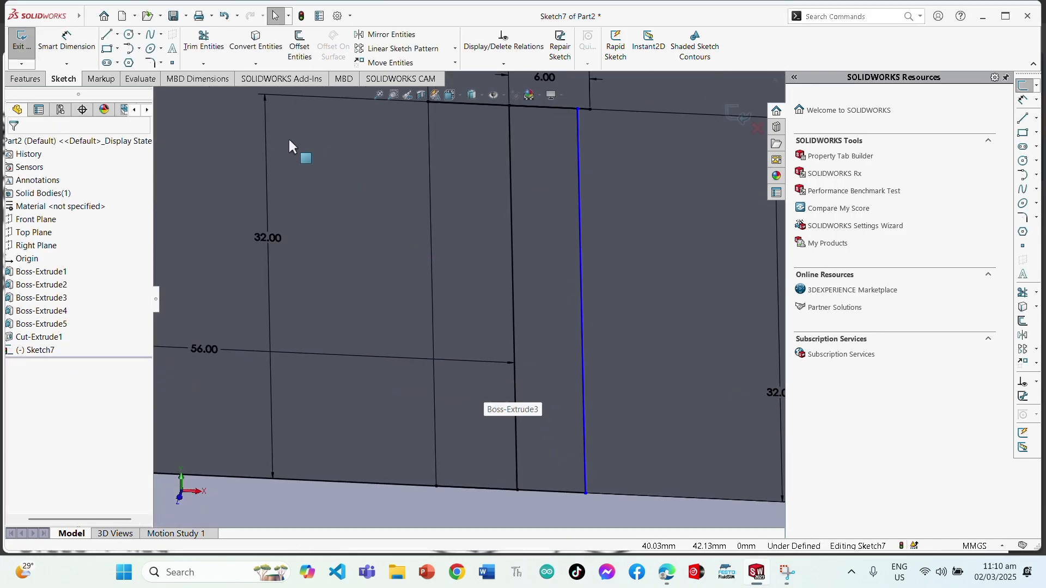
{"action": "left_click", "coordinate": [66, 43]}
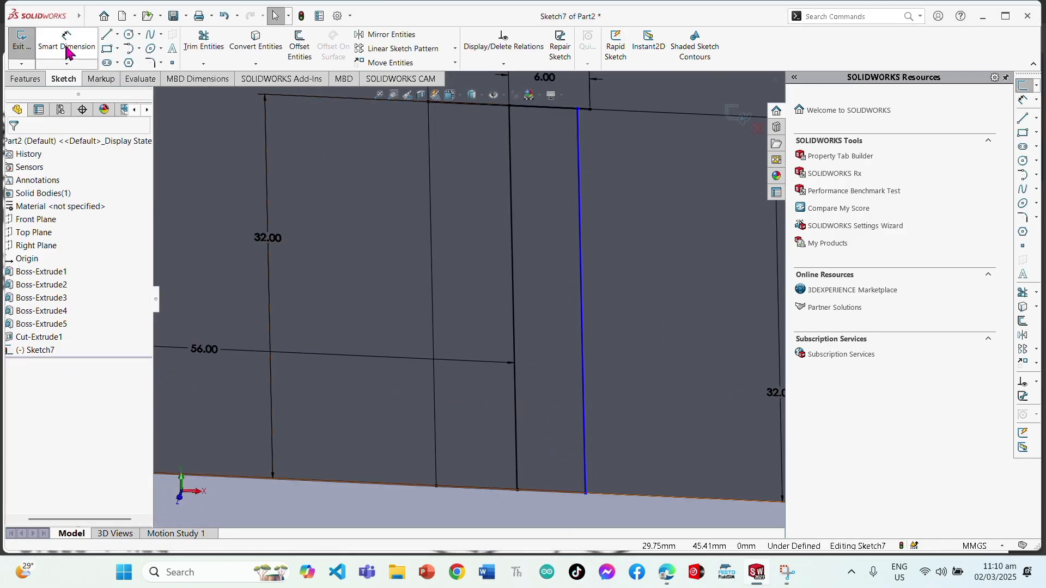
{"action": "left_click", "coordinate": [557, 493]}
{"action": "left_click", "coordinate": [539, 511]}
{"action": "type", "text": "1"}
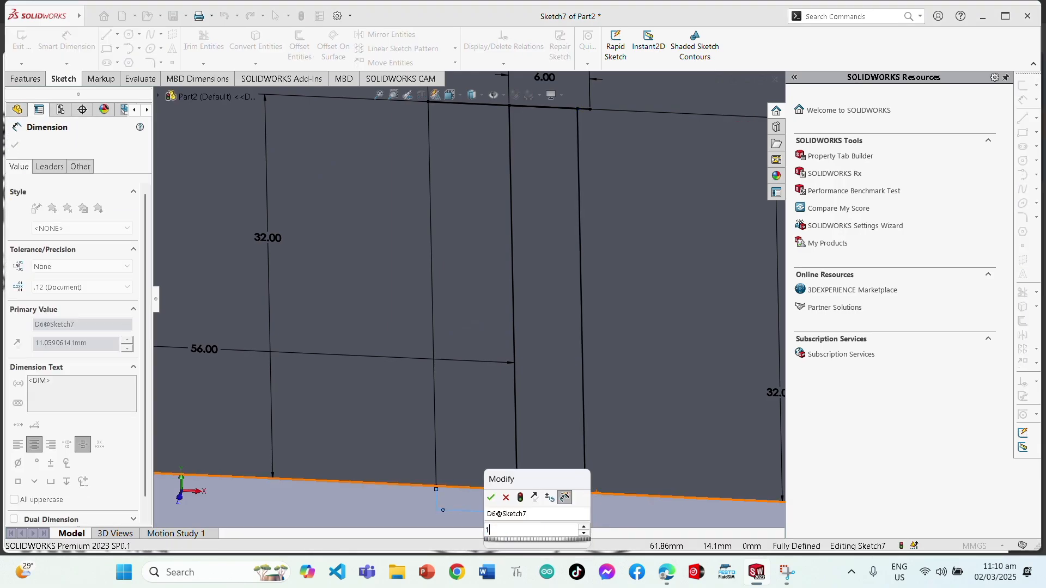
{"action": "type", "text": "2"}
{"action": "key", "text": "Return"}
{"action": "key", "text": "Escape"}
{"action": "scroll", "coordinate": [311, 266], "scroll_direction": "up", "scroll_amount": 3}
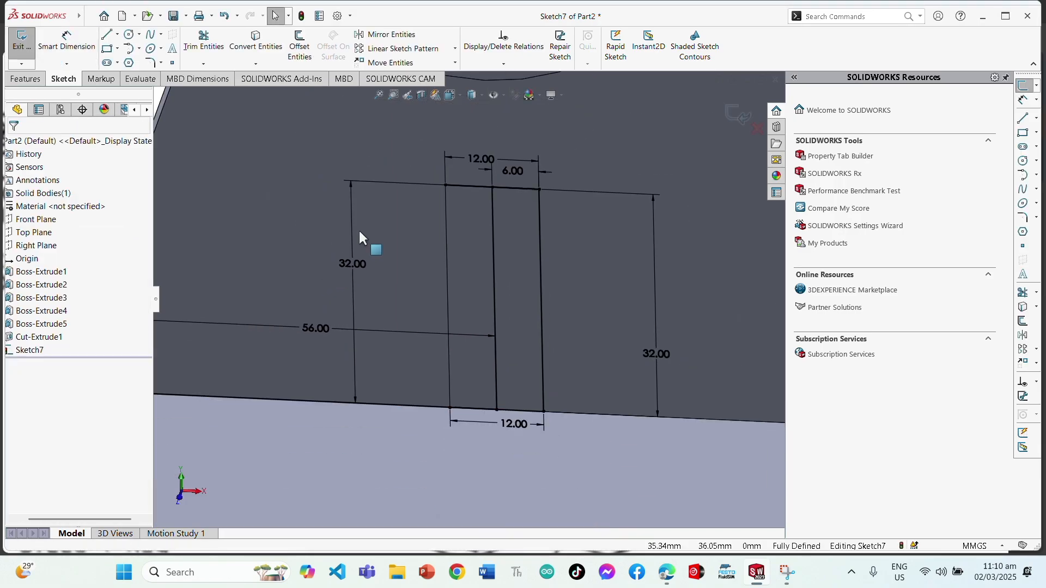
Step: Delete the 12 mm and 6 mm dimensions above the rectangle and the 56 mm positioning dimension
{"action": "left_click", "coordinate": [469, 155]}
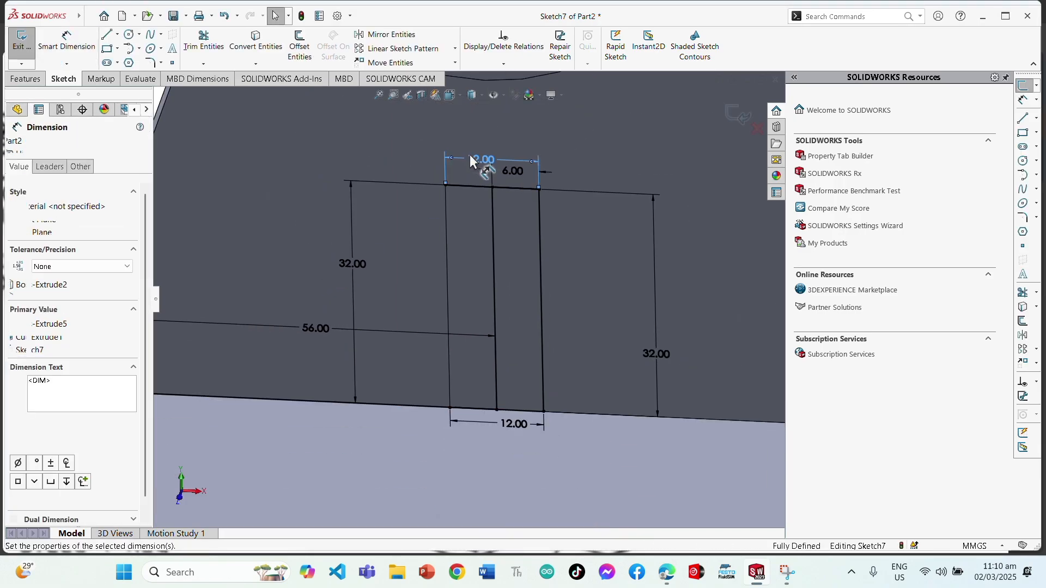
{"action": "left_click", "coordinate": [536, 180]}
{"action": "key", "text": "Delete"}
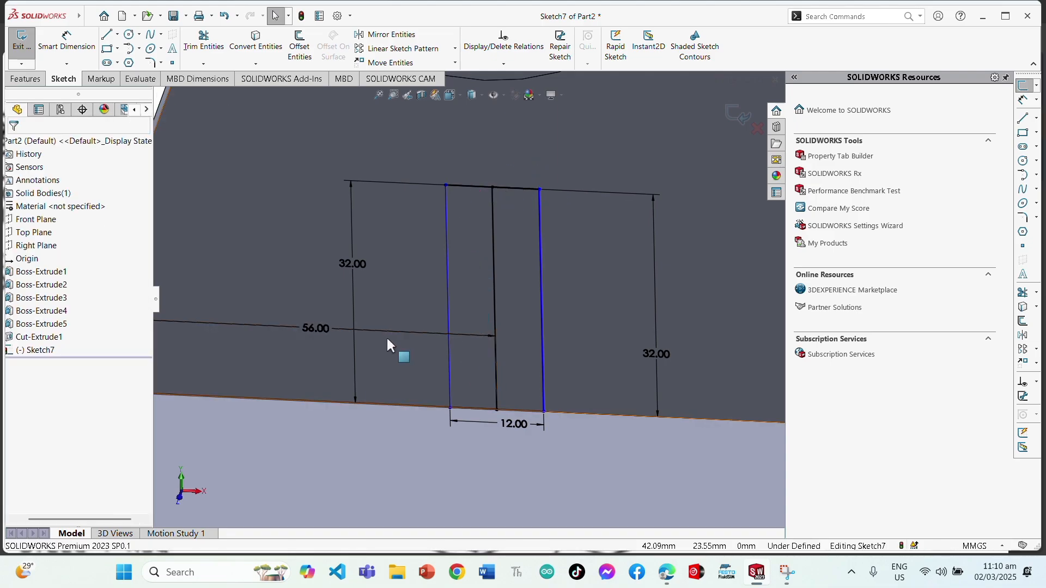
{"action": "left_click", "coordinate": [337, 330]}
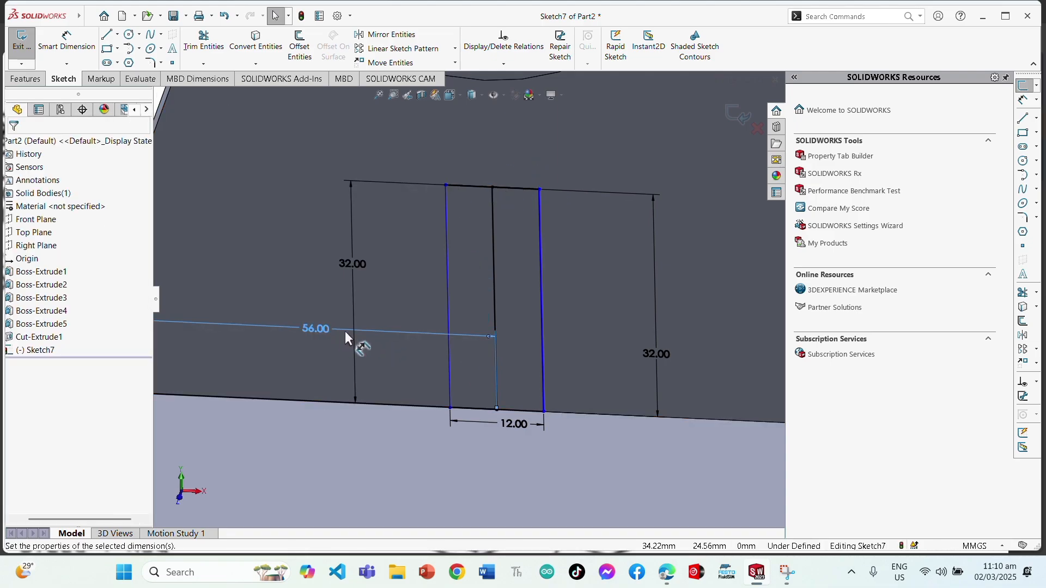
{"action": "key", "text": "Delete"}
Step: Delete the helper line along the upright's bottom edge and trim away the vertical line inside the rectangle
{"action": "left_click", "coordinate": [332, 399]}
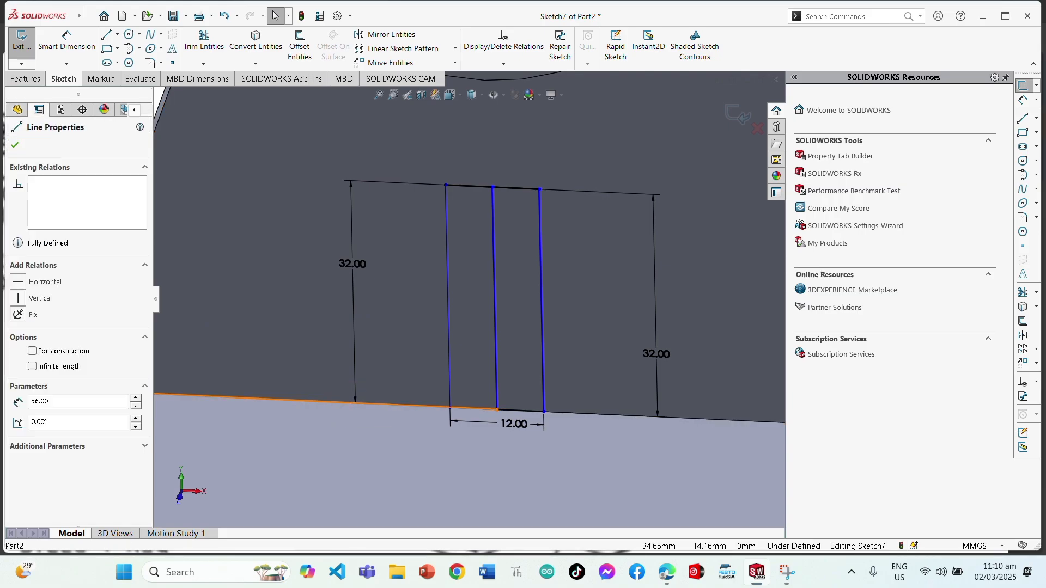
{"action": "key", "text": "Delete"}
{"action": "left_click", "coordinate": [67, 40]}
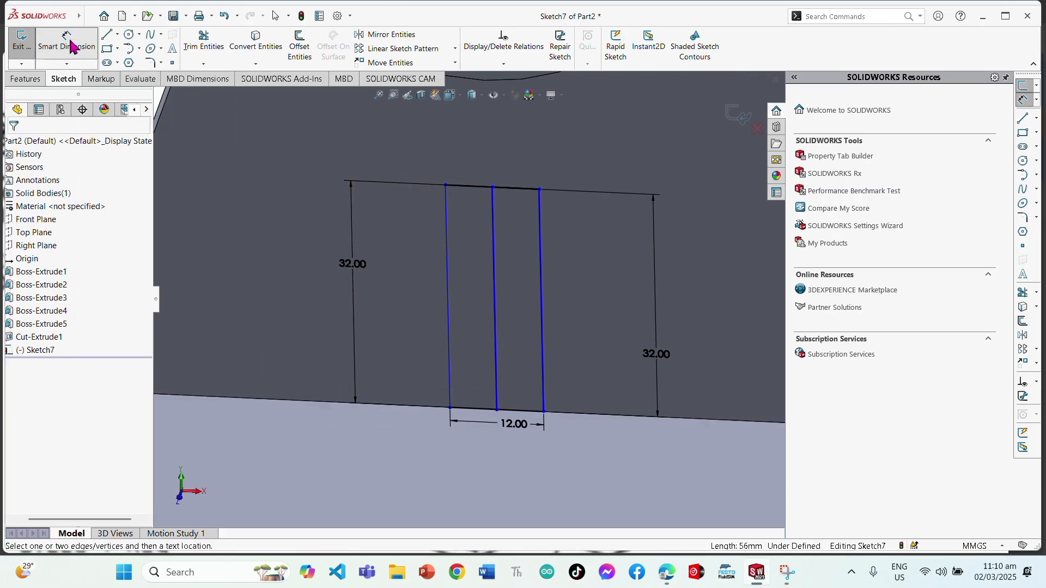
{"action": "left_click", "coordinate": [202, 38]}
{"action": "left_click", "coordinate": [494, 267]}
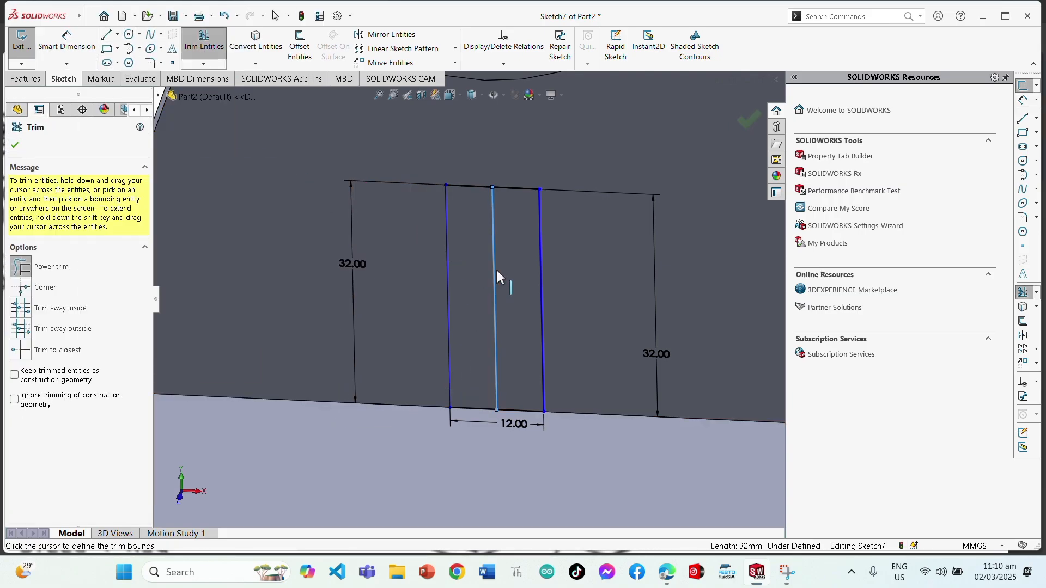
{"action": "left_click", "coordinate": [484, 265]}
{"action": "left_click_drag", "start_coordinate": [489, 317], "coordinate": [519, 323]}
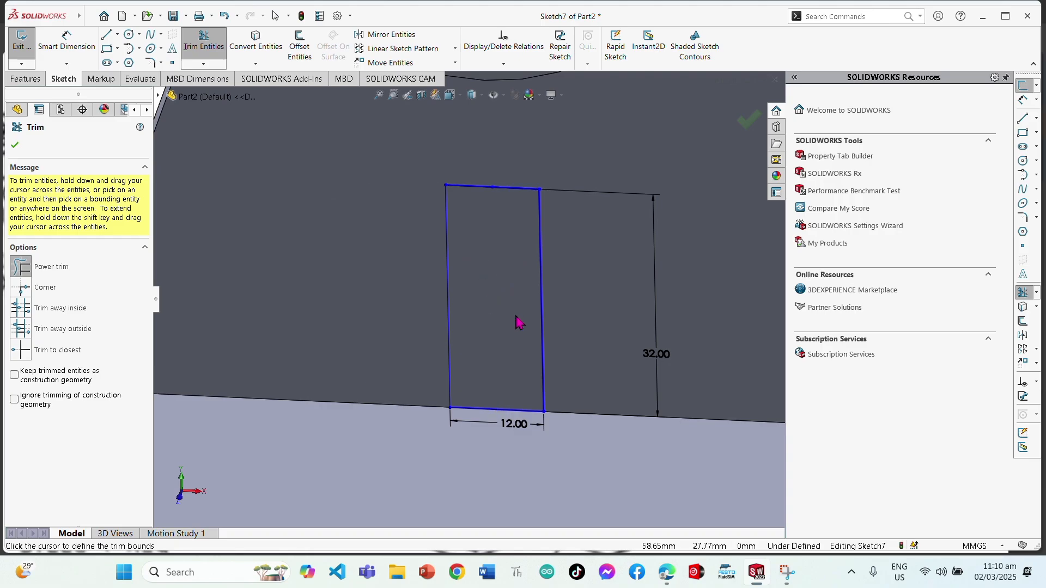
{"action": "key", "text": "Escape"}
Step: Extrude the 12 by 32 mm rectangle on the upright's front face to a blind depth of 56-4-16 mm, taking the sizes from the reference drawing
{"action": "scroll", "coordinate": [507, 213], "scroll_direction": "up", "scroll_amount": 3}
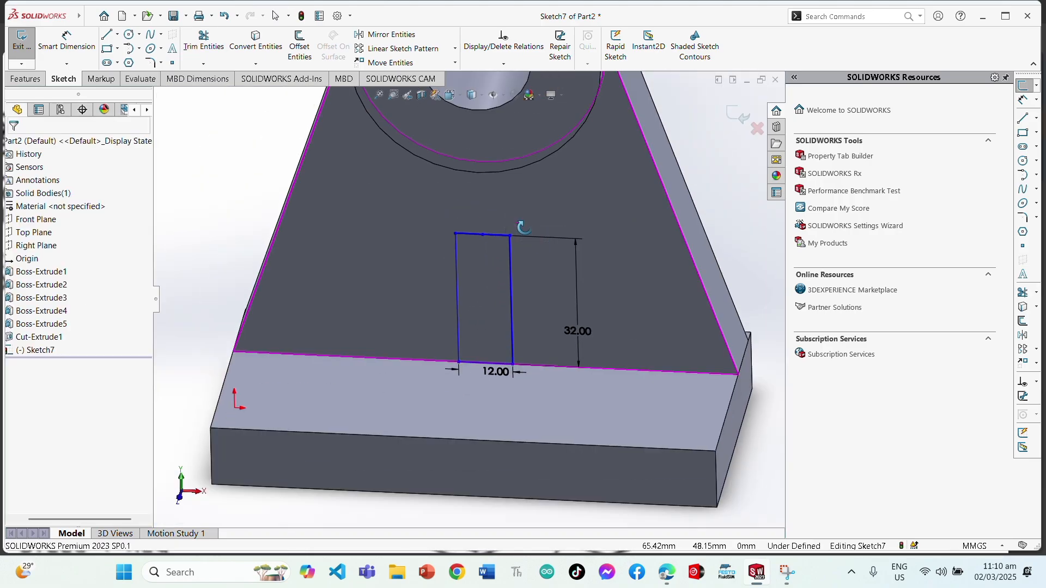
{"action": "middle_click_drag", "start_coordinate": [520, 227], "coordinate": [508, 248]}
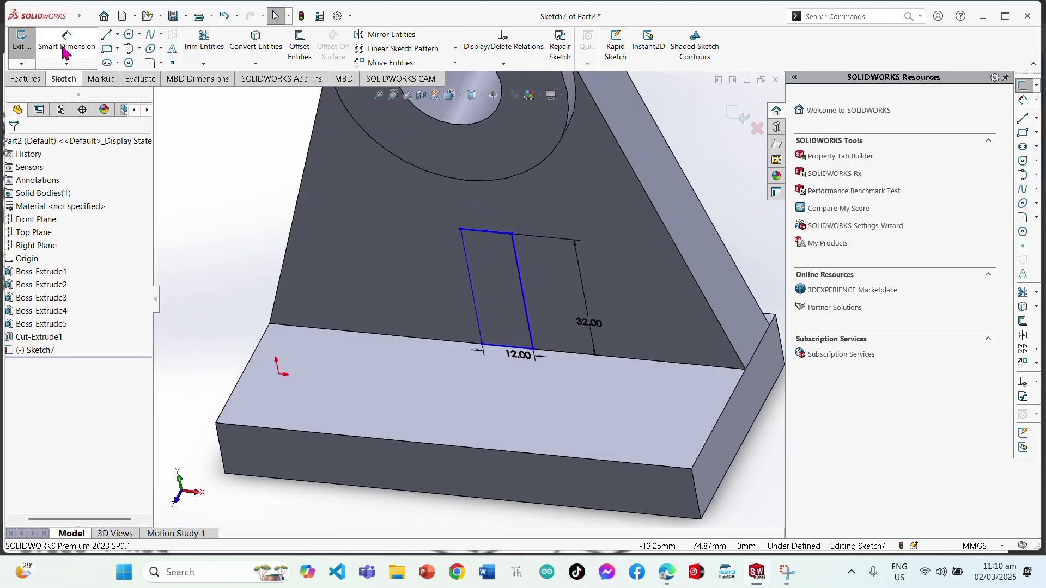
{"action": "left_click", "coordinate": [25, 78]}
{"action": "left_click", "coordinate": [25, 52]}
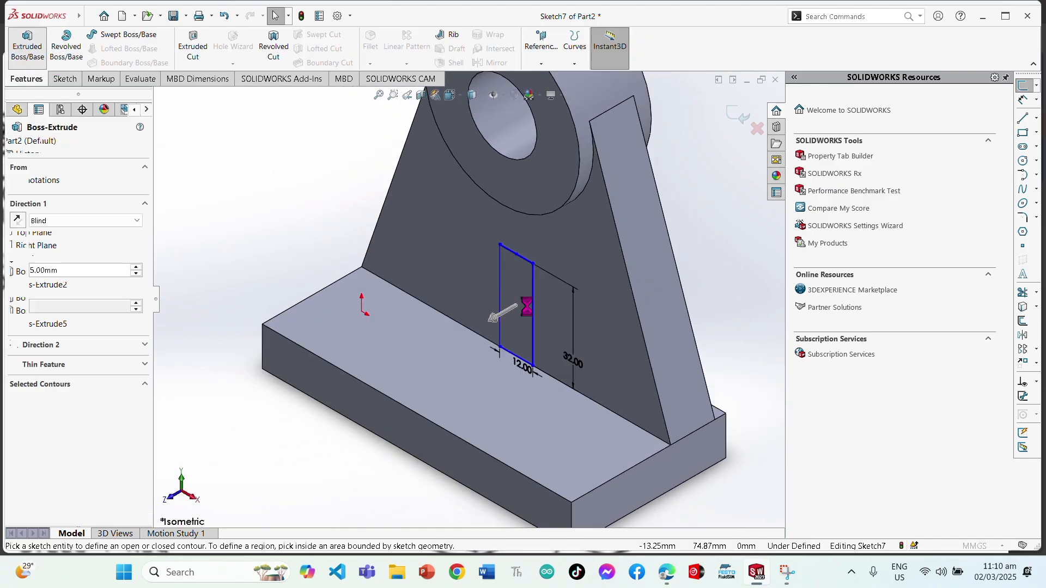
{"action": "left_click", "coordinate": [510, 308]}
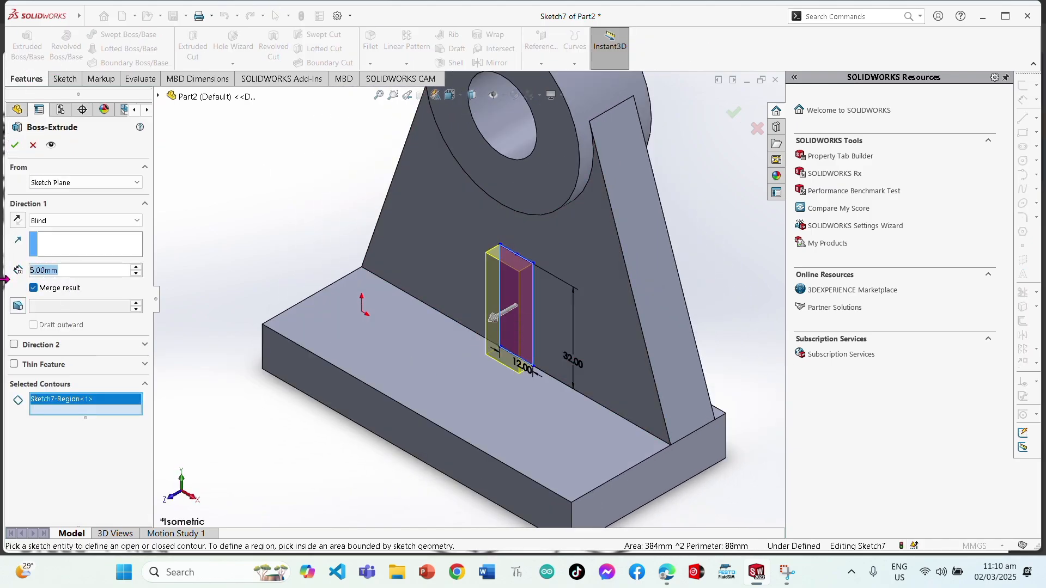
{"action": "left_click", "coordinate": [664, 572]}
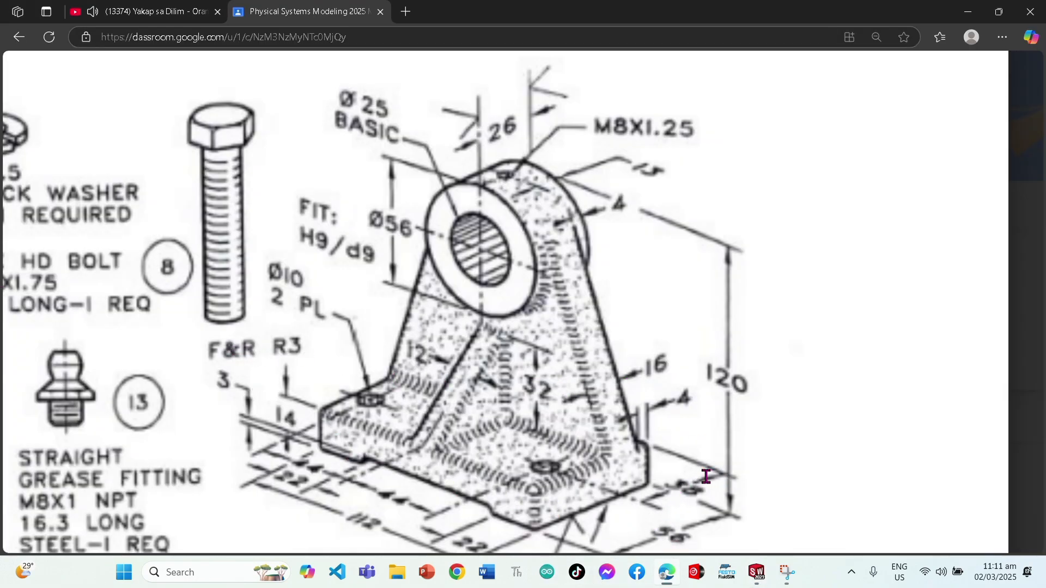
{"action": "scroll", "coordinate": [704, 533], "scroll_direction": "up", "scroll_amount": 1}
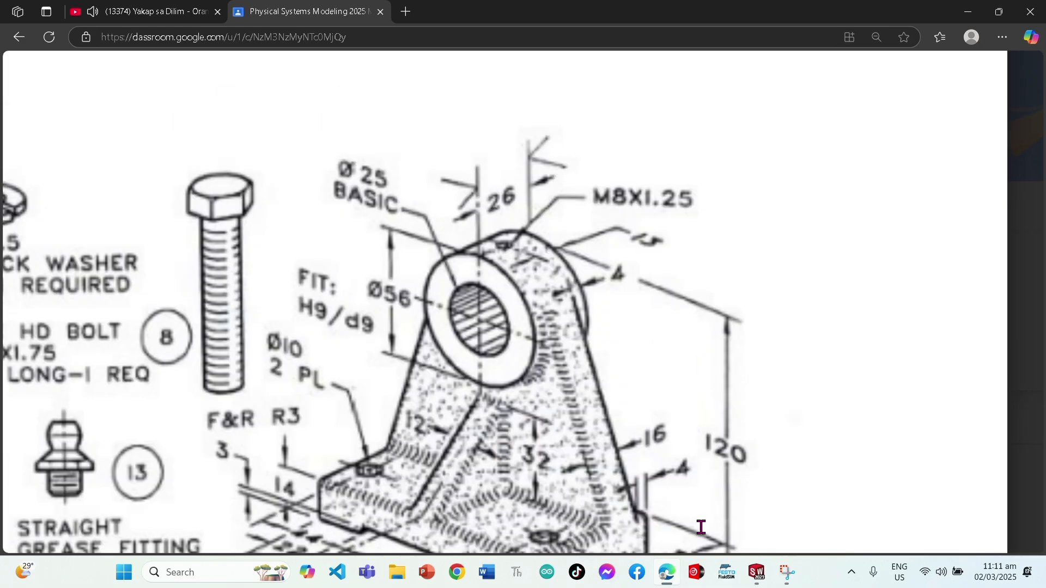
{"action": "scroll", "coordinate": [654, 519], "scroll_direction": "down", "scroll_amount": 2}
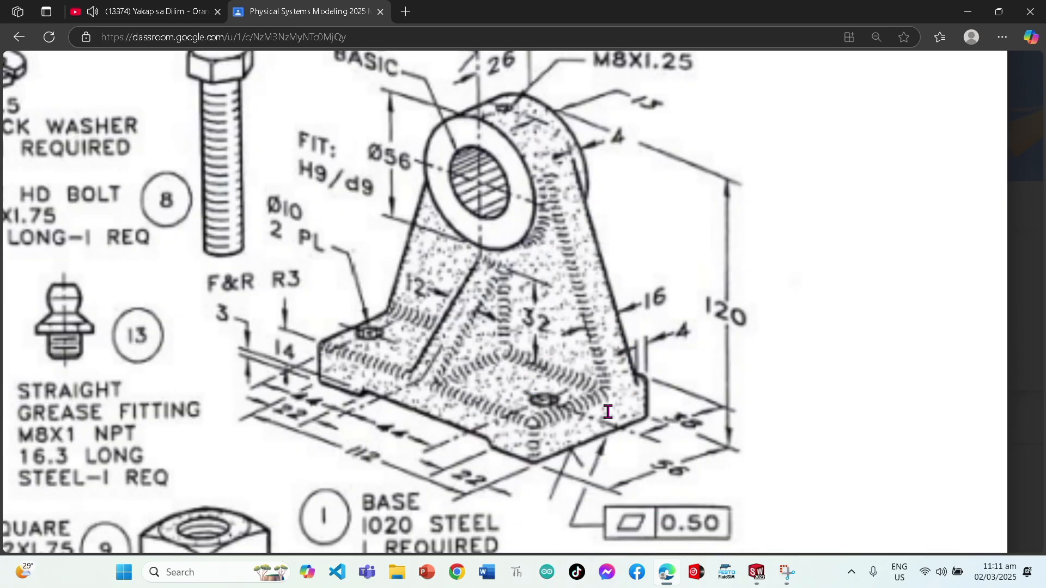
{"action": "left_click", "coordinate": [758, 573]}
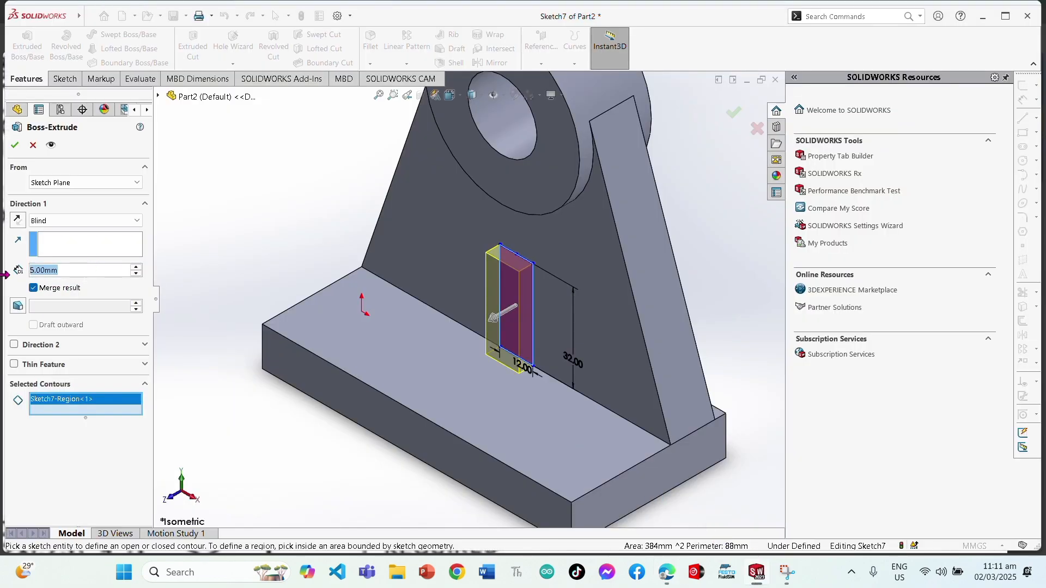
{"action": "type", "text": "56-4-16"}
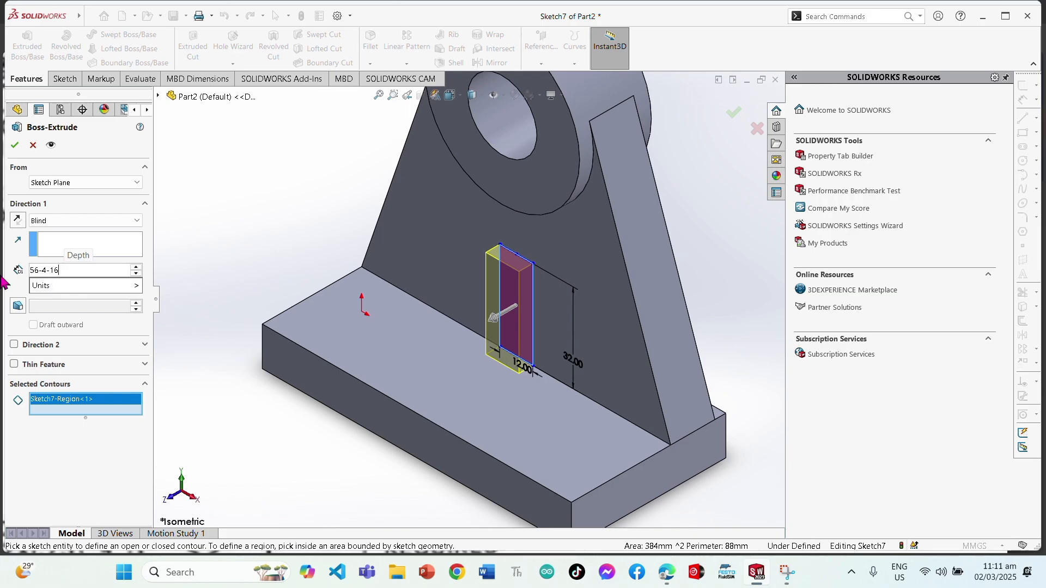
{"action": "key", "text": "Return"}
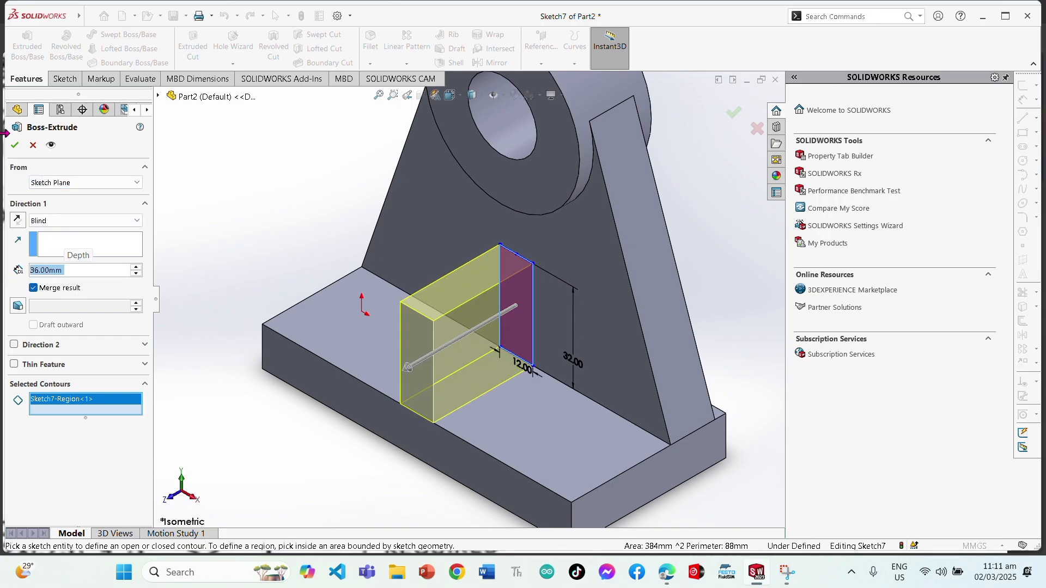
{"action": "left_click", "coordinate": [14, 145]}
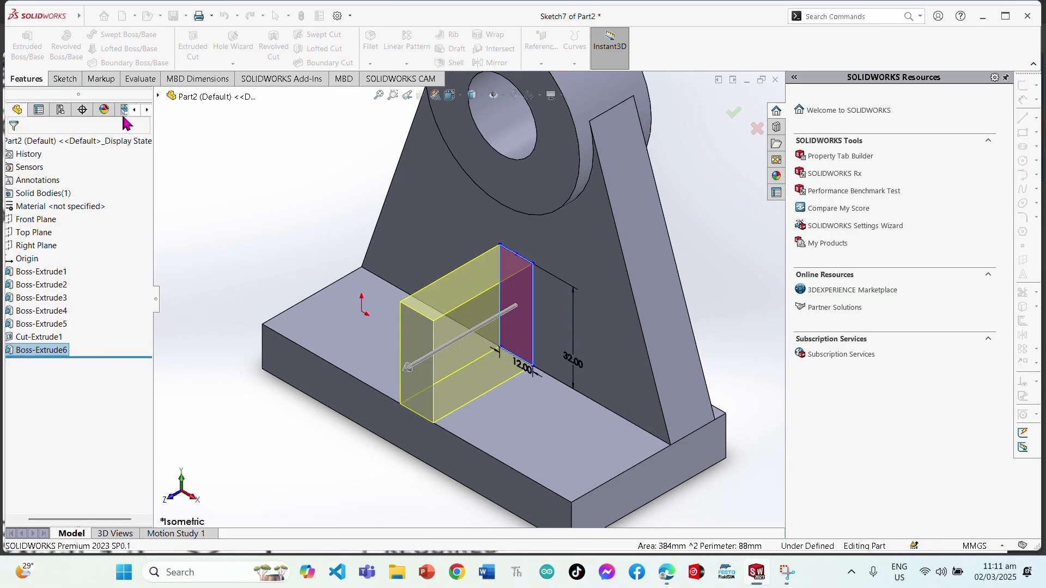
Step: Start a new sketch on the side face of the extruded rib block
{"action": "left_click", "coordinate": [483, 345]}
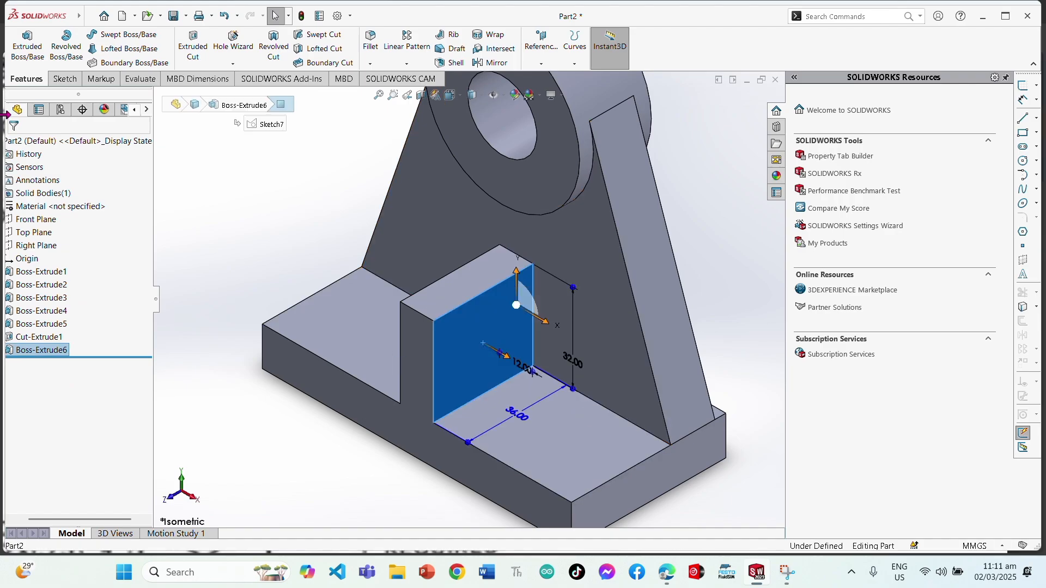
{"action": "left_click", "coordinate": [65, 79]}
{"action": "left_click", "coordinate": [22, 44]}
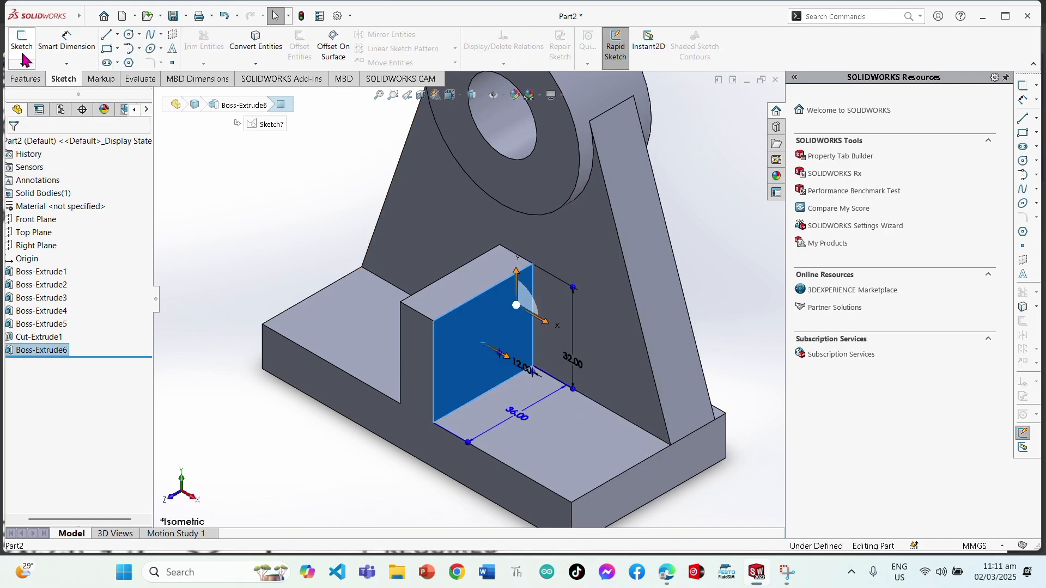
{"action": "scroll", "coordinate": [440, 399], "scroll_direction": "down", "scroll_amount": 3}
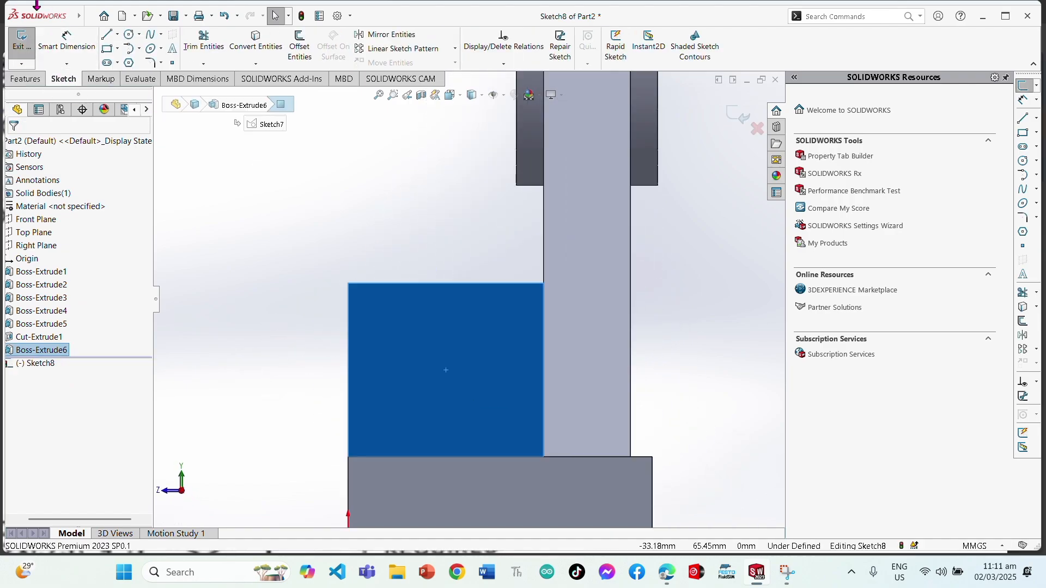
{"action": "left_click", "coordinate": [90, 17]}
{"action": "left_click", "coordinate": [267, 191]}
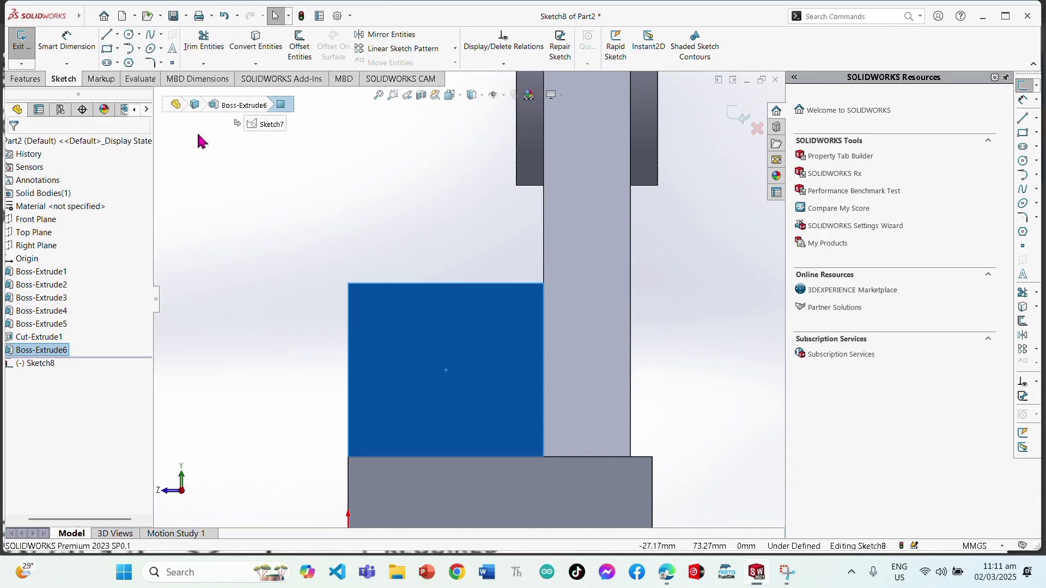
Step: Draw a closed triangle on the rib's side face: a diagonal from lower front to upper rear corner, plus the top and front edges
{"action": "left_click", "coordinate": [118, 34]}
{"action": "left_click", "coordinate": [115, 29]}
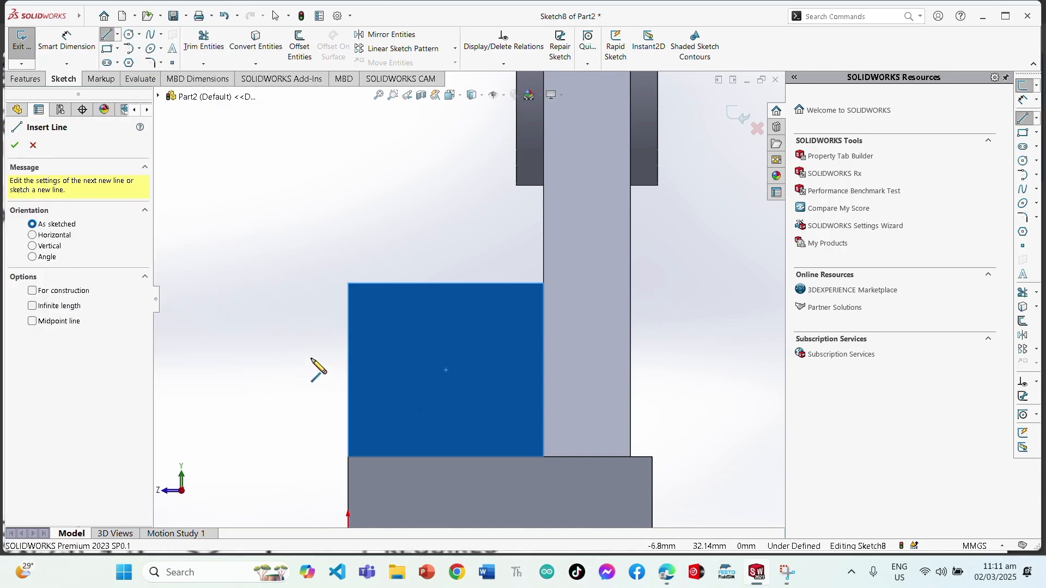
{"action": "middle_click_drag", "start_coordinate": [311, 358], "coordinate": [325, 400]}
{"action": "left_click", "coordinate": [346, 450]}
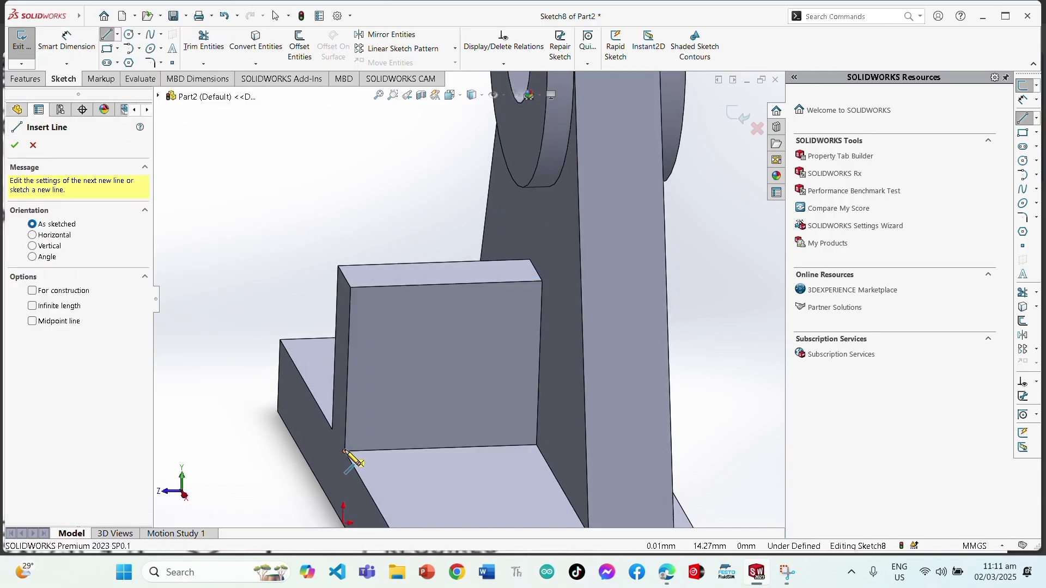
{"action": "left_click", "coordinate": [542, 281]}
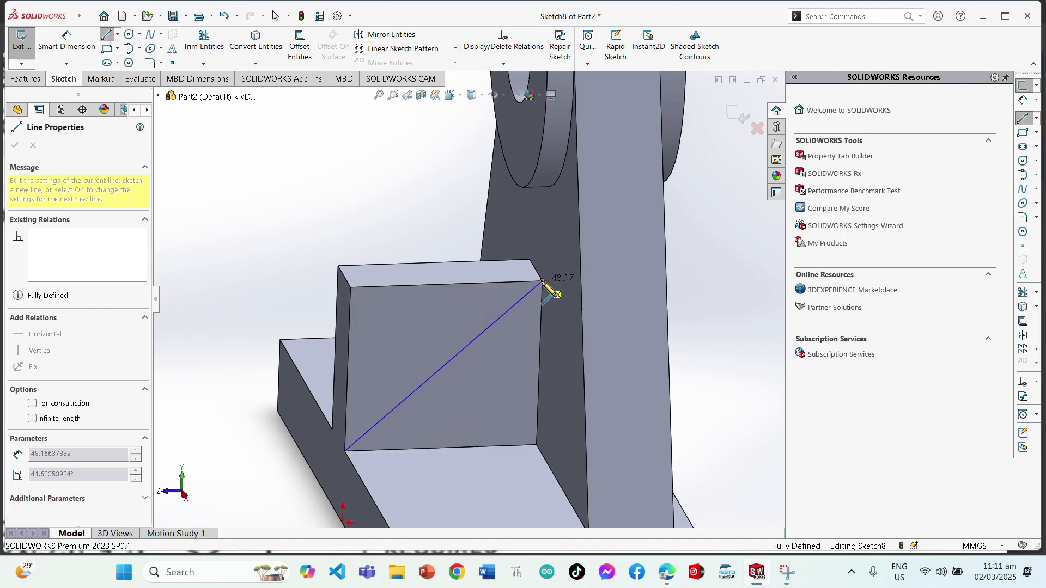
{"action": "left_click", "coordinate": [351, 287]}
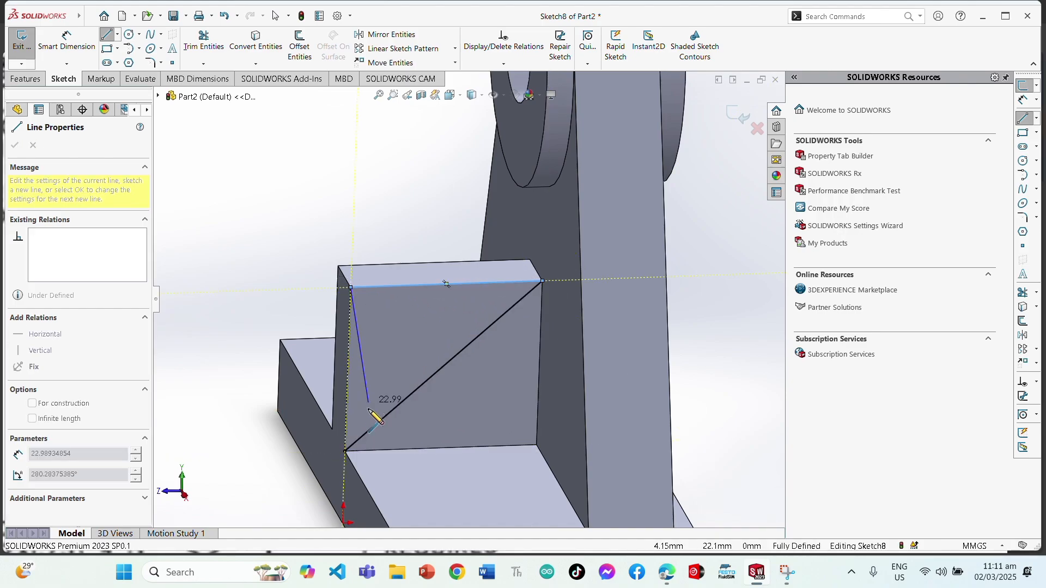
{"action": "left_click", "coordinate": [345, 450]}
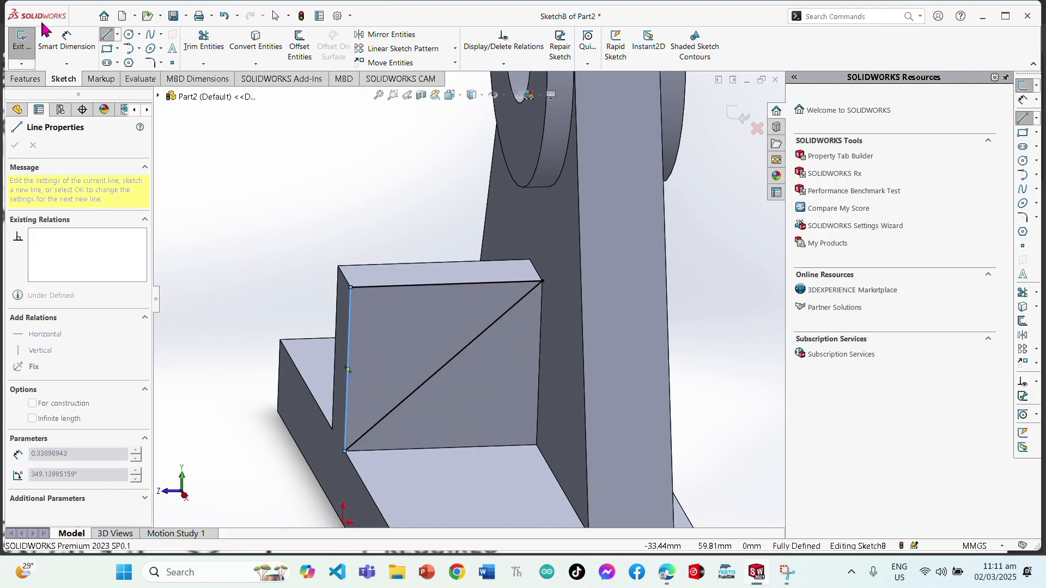
Step: Cut-extrude the triangle Through All to give the rib its sloped front
{"action": "left_click", "coordinate": [25, 78]}
{"action": "left_click", "coordinate": [193, 47]}
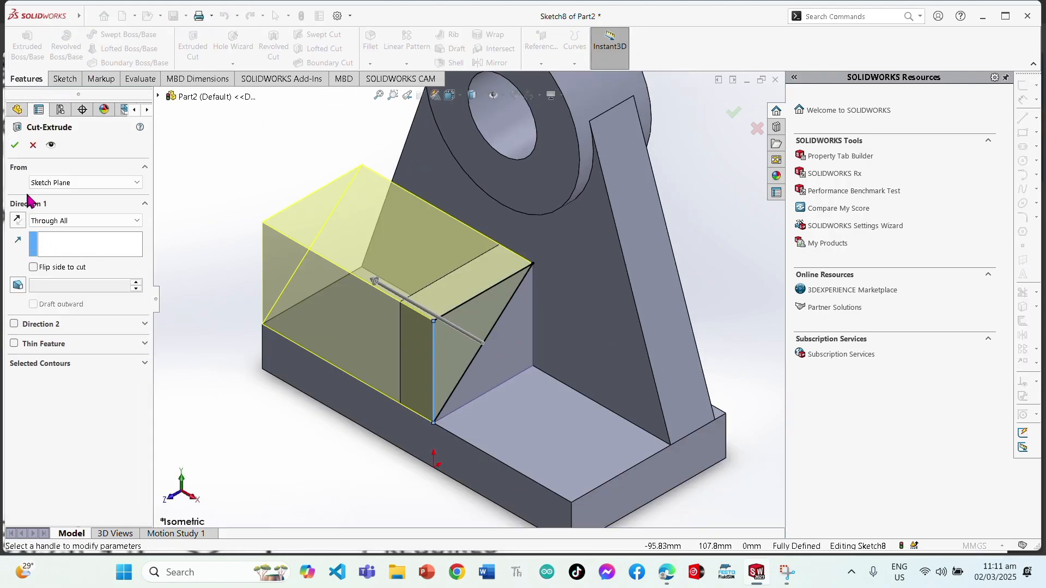
{"action": "left_click", "coordinate": [15, 145]}
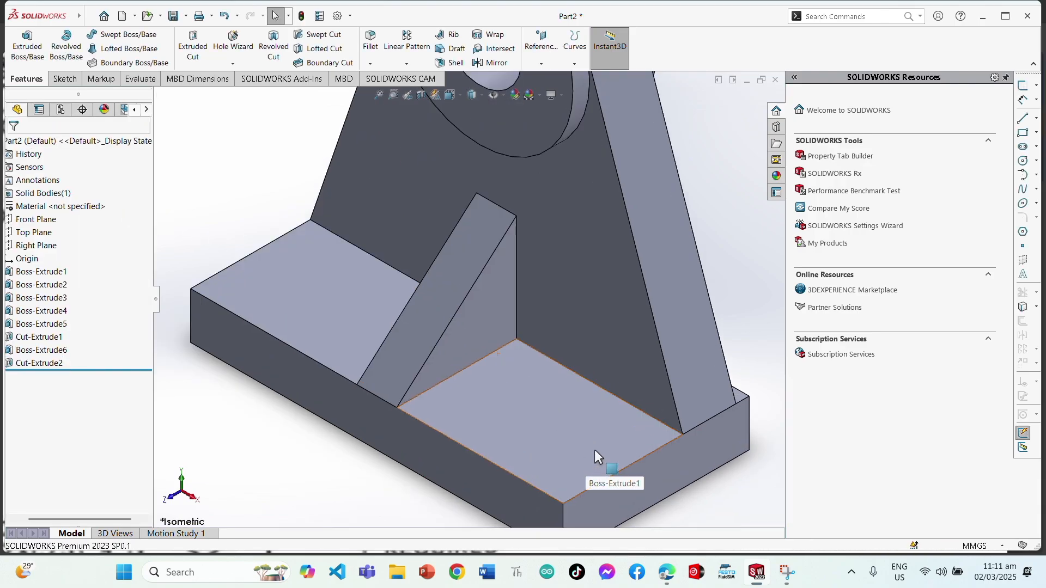
Step: Start a new sketch on the underside of the base plate
{"action": "middle_click_drag", "start_coordinate": [593, 449], "coordinate": [626, 293]}
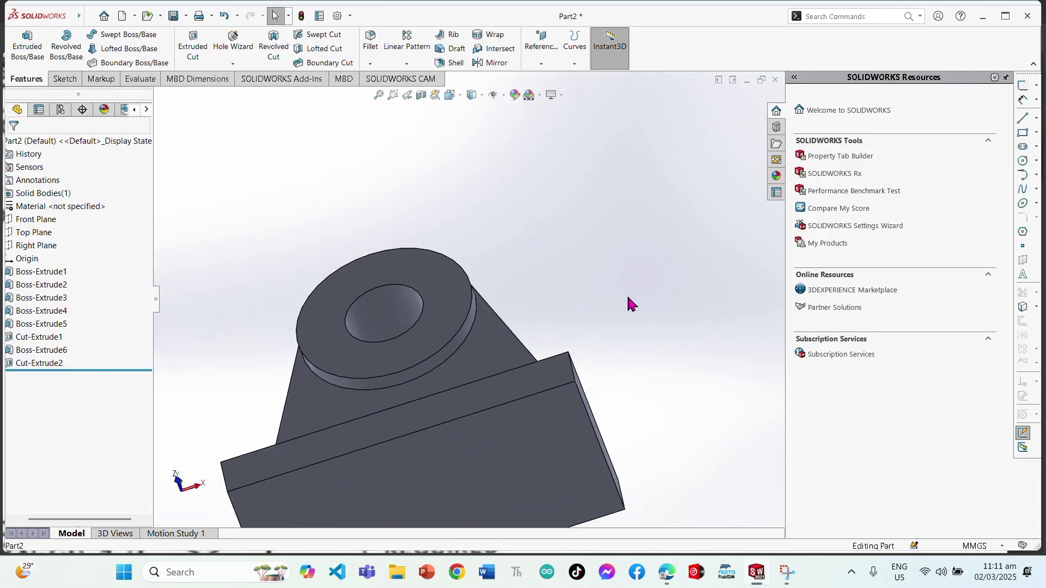
{"action": "left_click", "coordinate": [536, 469]}
{"action": "left_click", "coordinate": [61, 80]}
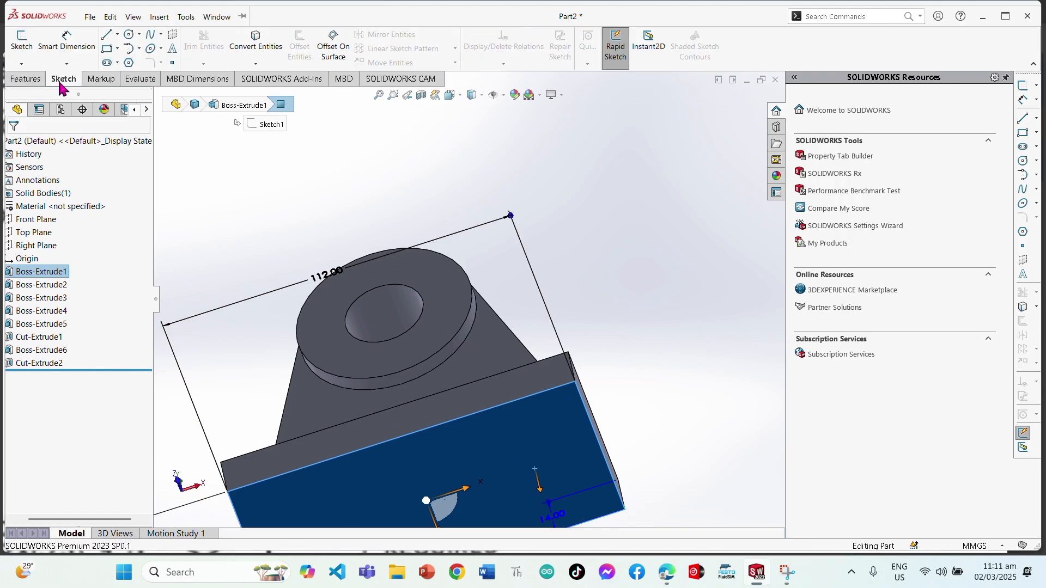
{"action": "left_click", "coordinate": [22, 41]}
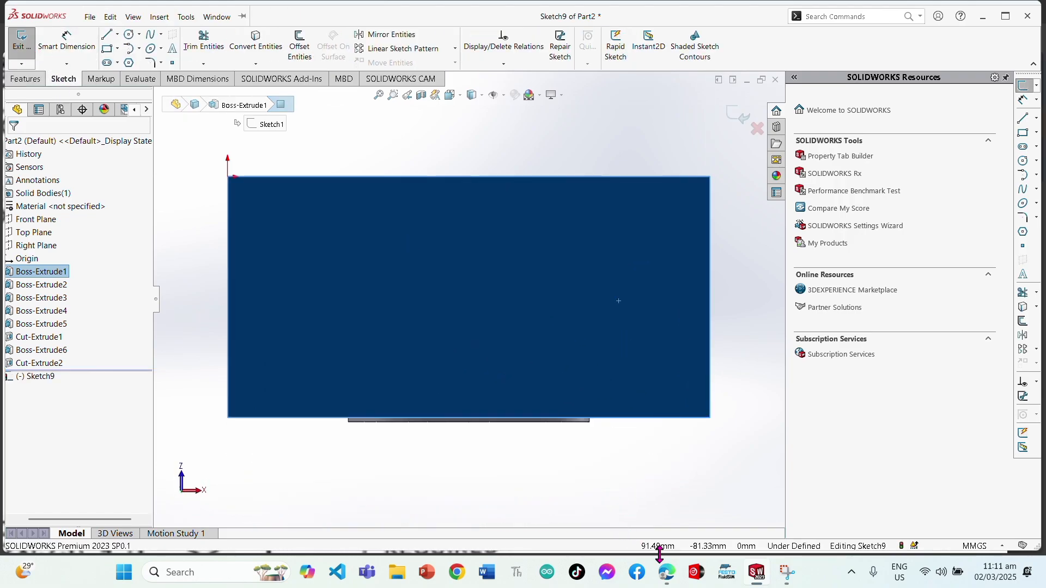
Step: After checking the drawing, sketch a line about 25 mm inward from the rear edge's midpoint and a perpendicular line from its end toward +X
{"action": "left_click", "coordinate": [665, 570]}
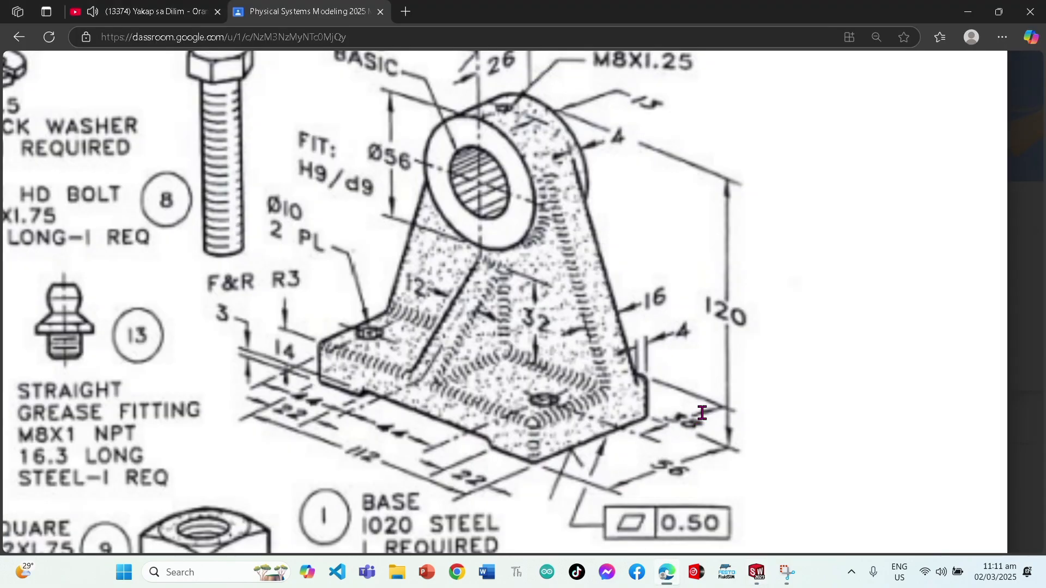
{"action": "left_click", "coordinate": [757, 572]}
{"action": "left_click", "coordinate": [107, 37]}
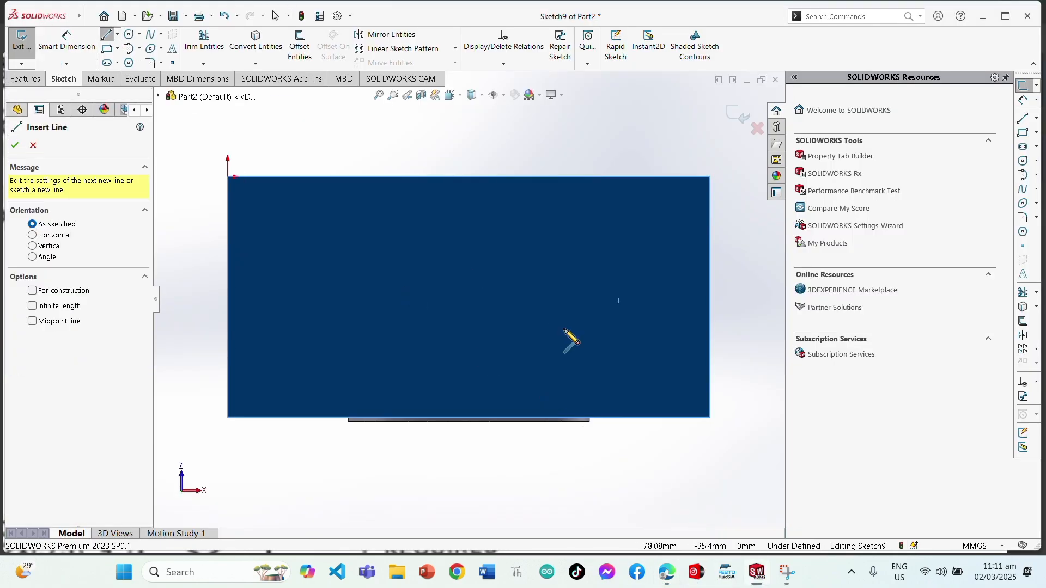
{"action": "middle_click_drag", "start_coordinate": [567, 341], "coordinate": [555, 384]}
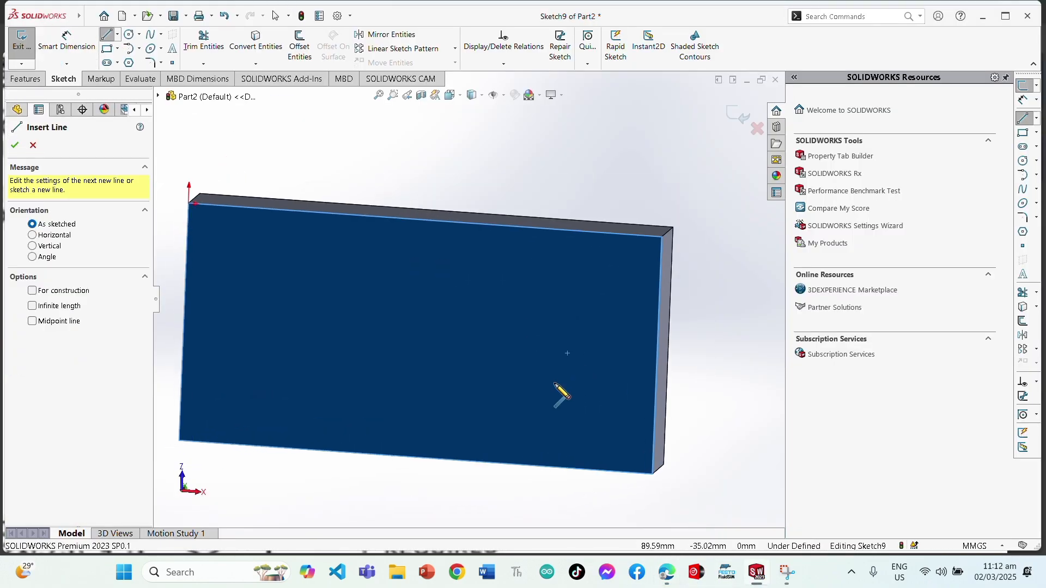
{"action": "left_click", "coordinate": [415, 457]}
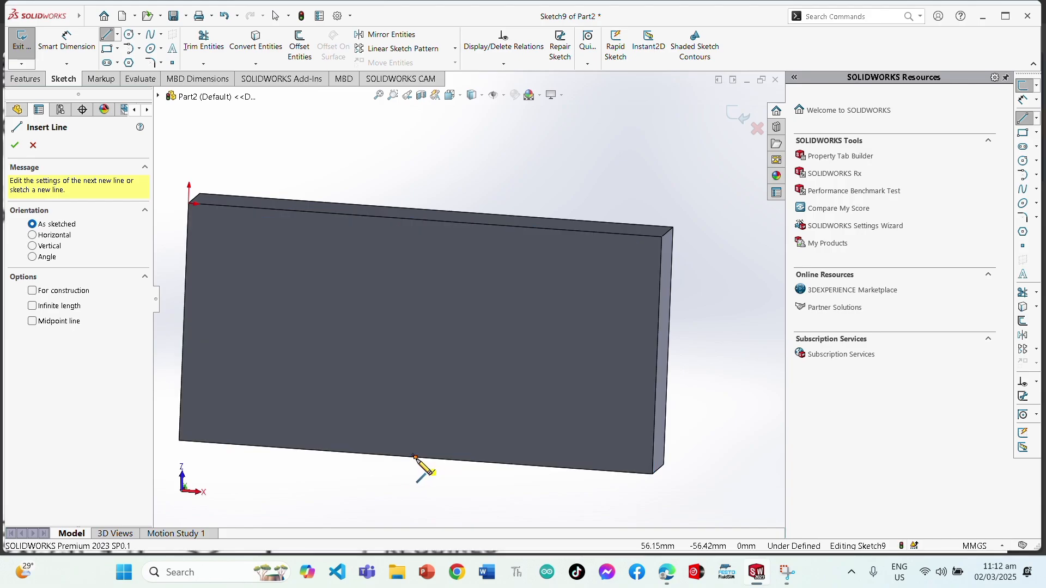
{"action": "left_click", "coordinate": [420, 349]}
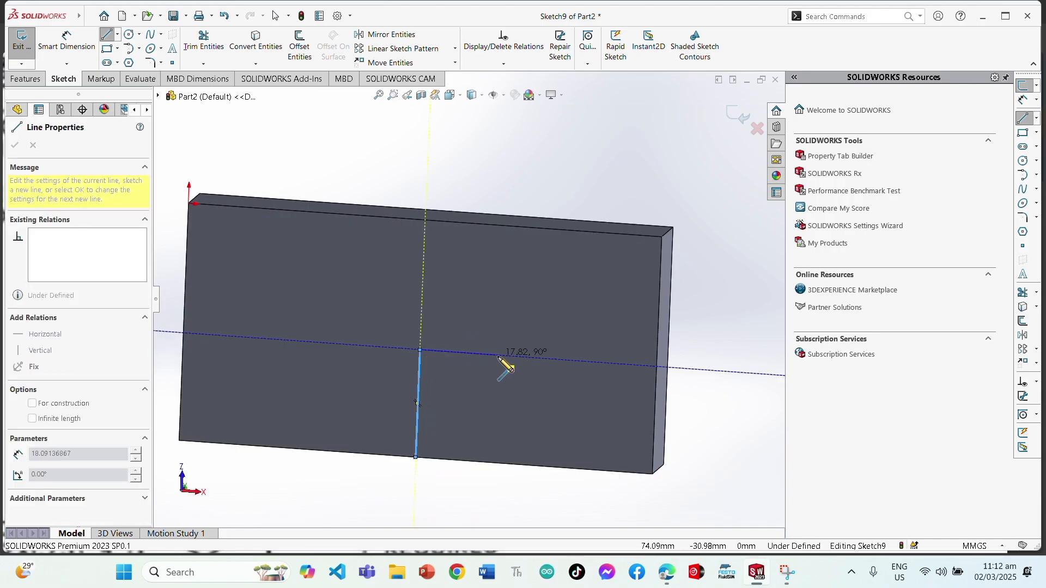
{"action": "left_click", "coordinate": [527, 356]}
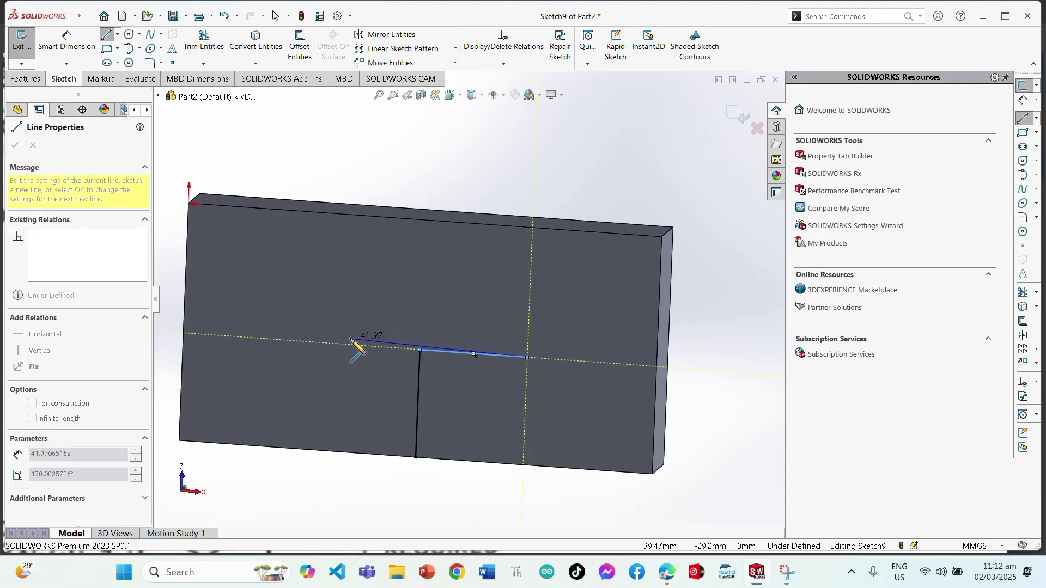
{"action": "key", "text": "Escape"}
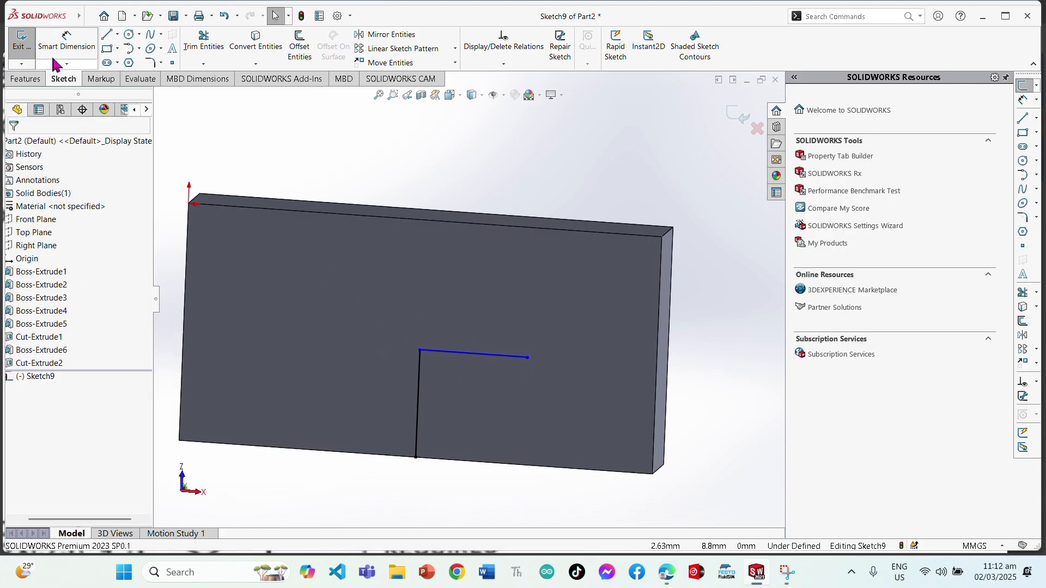
Step: Dimension the line running inward from the rear edge and set its length to 38 mm
{"action": "left_click", "coordinate": [66, 42]}
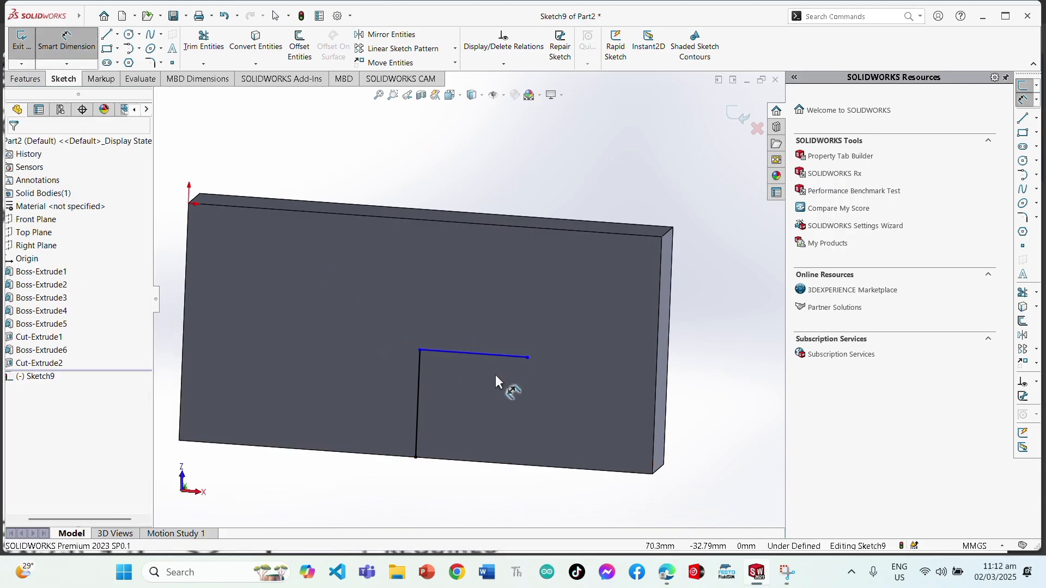
{"action": "left_click", "coordinate": [418, 403]}
{"action": "left_click", "coordinate": [466, 445]}
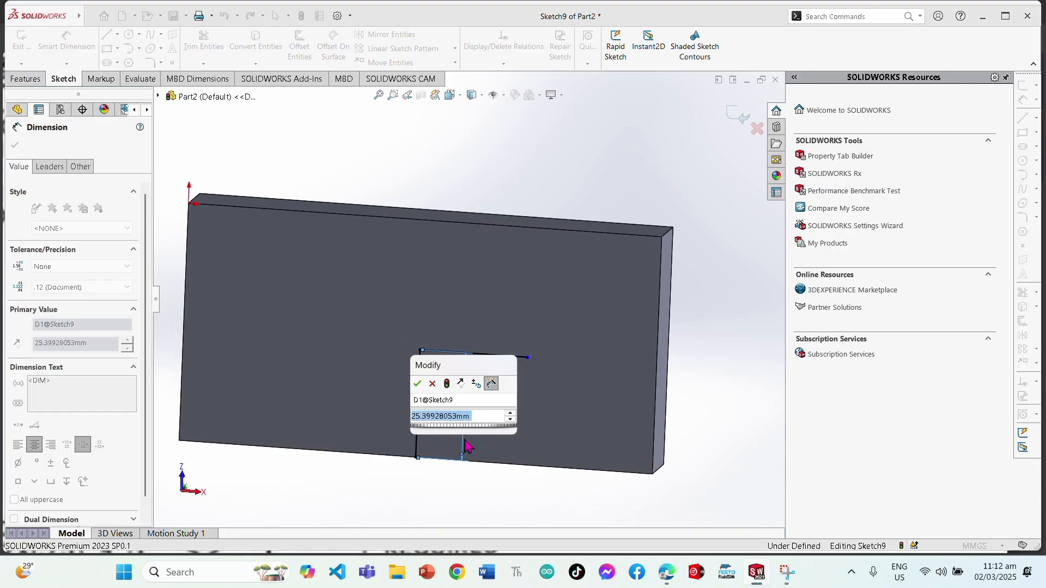
{"action": "type", "text": "38"}
{"action": "key", "text": "Return"}
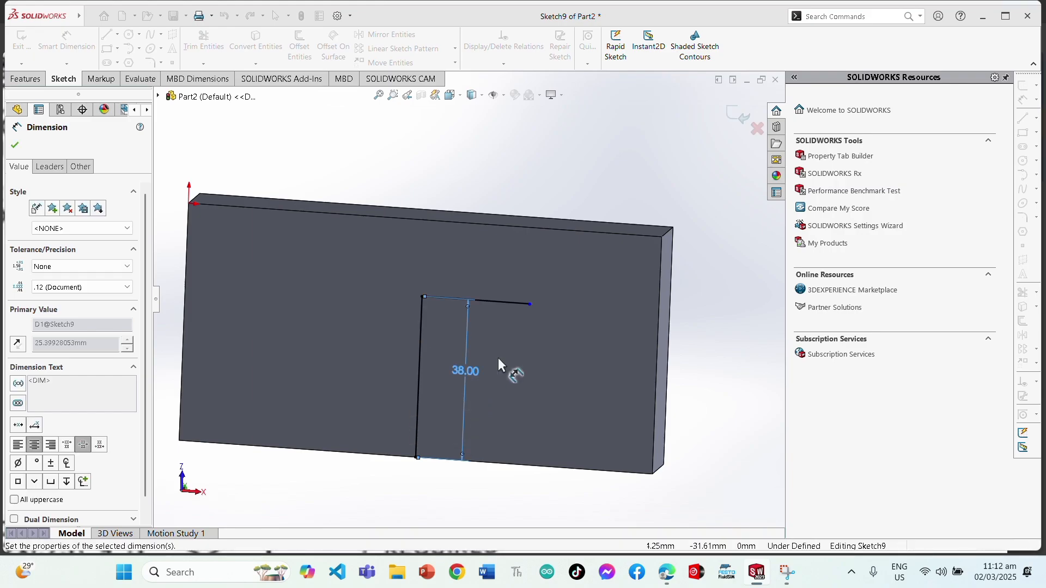
Step: Dimension the line running toward +X from the inner end of the 38 mm line and set it to 44 mm
{"action": "left_click", "coordinate": [504, 300]}
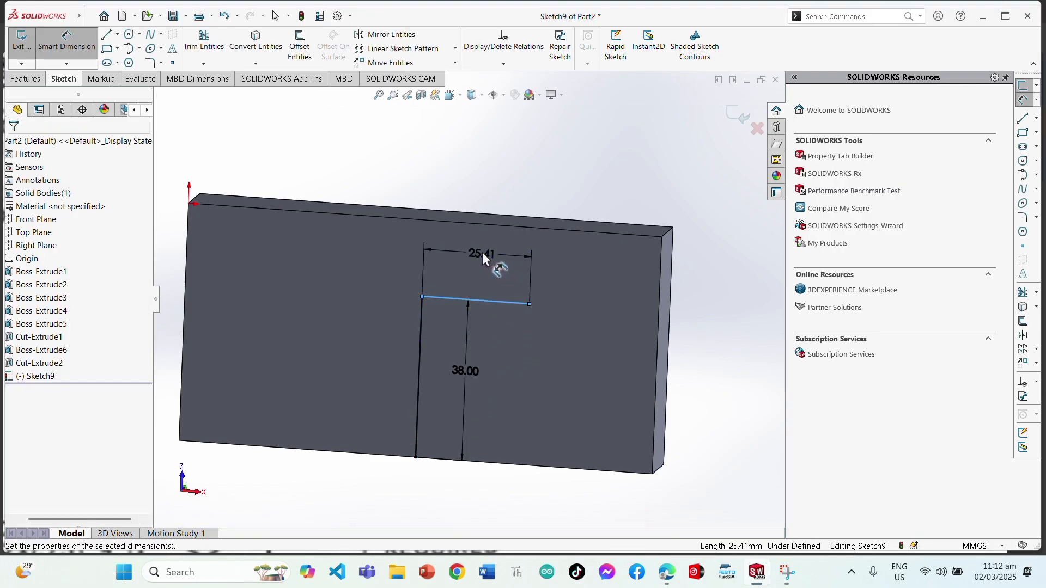
{"action": "left_click", "coordinate": [482, 253]}
{"action": "type", "text": "44"}
{"action": "key", "text": "Return"}
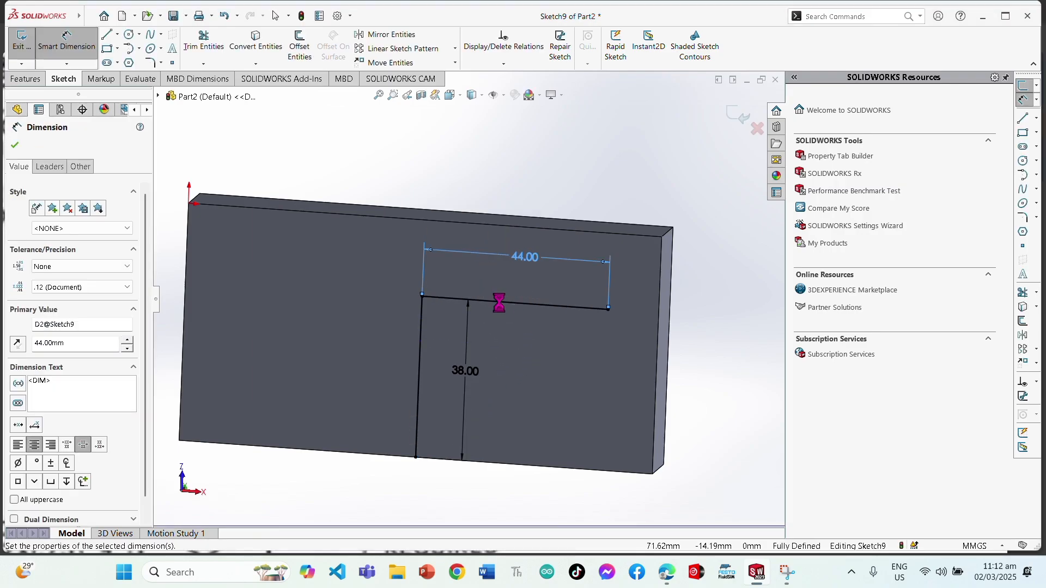
{"action": "key", "text": "Escape"}
Step: Sketch a line about 38 mm long toward -X from the inner end of the 38 mm line
{"action": "key", "text": "l"}
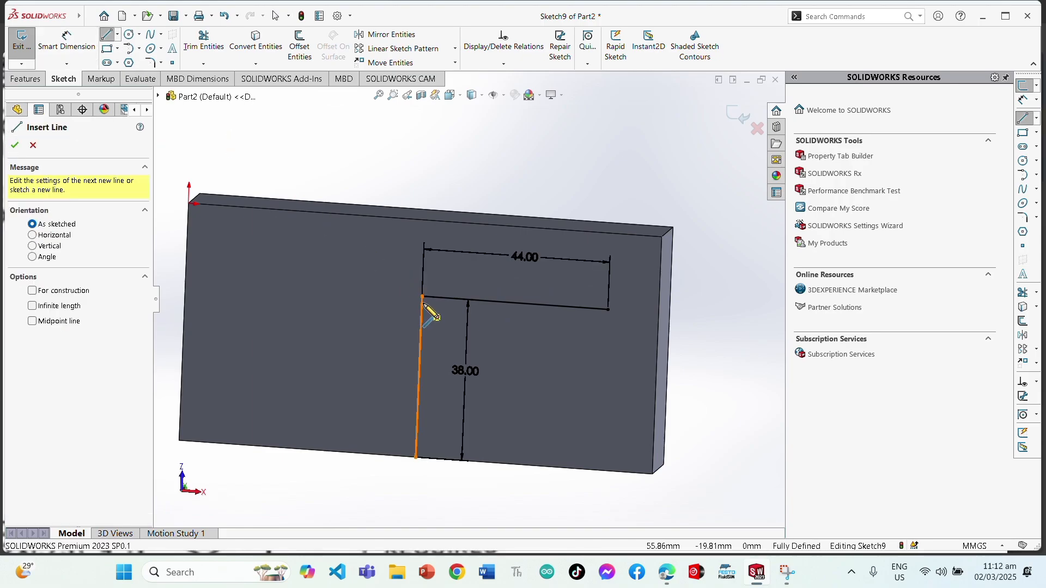
{"action": "left_click", "coordinate": [422, 297]}
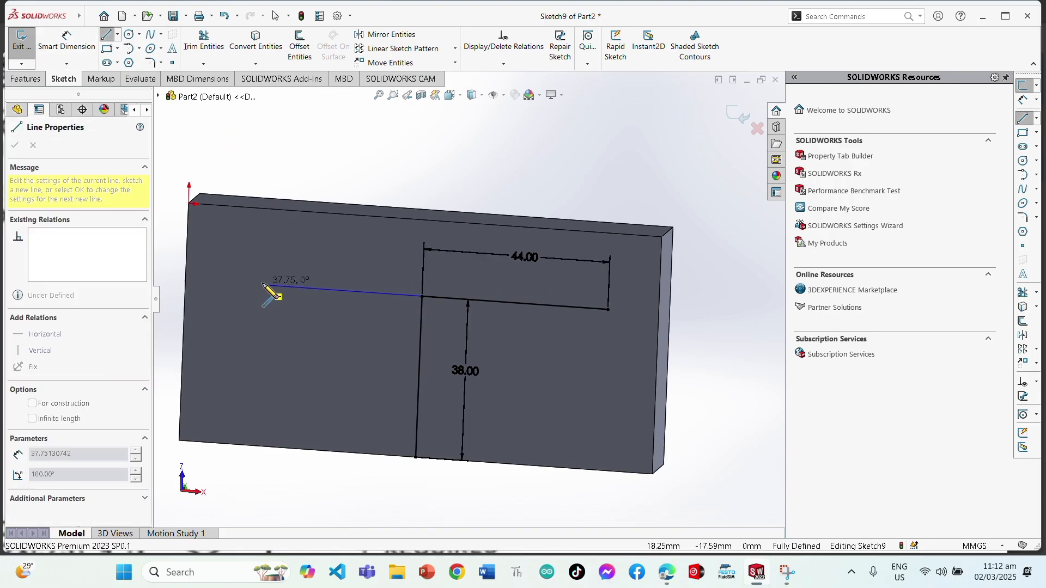
{"action": "double_click", "coordinate": [263, 284]}
Step: Dimension the line running toward -X and set its length to 44 mm
{"action": "left_click", "coordinate": [67, 40]}
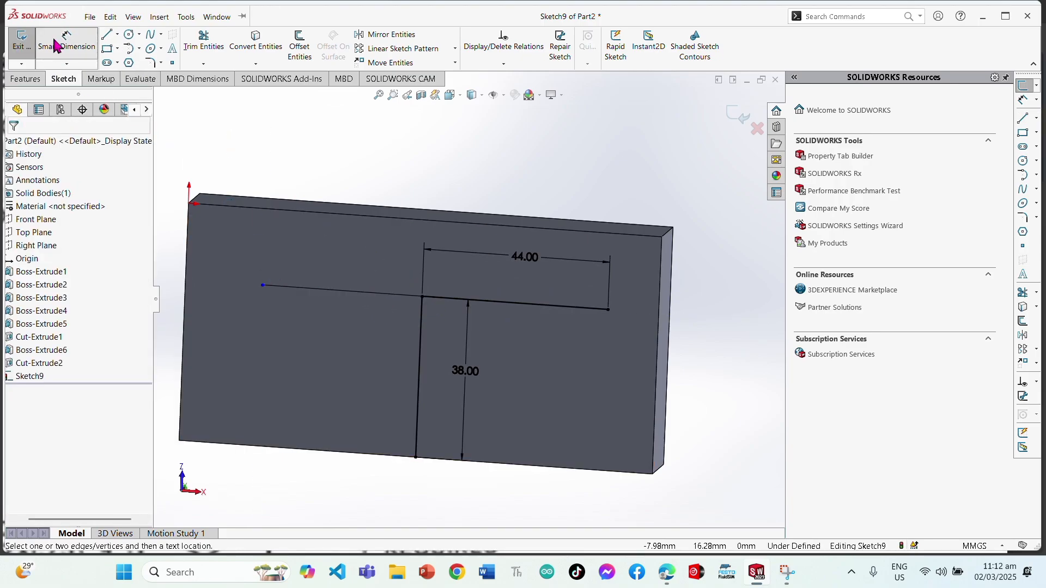
{"action": "left_click", "coordinate": [395, 294]}
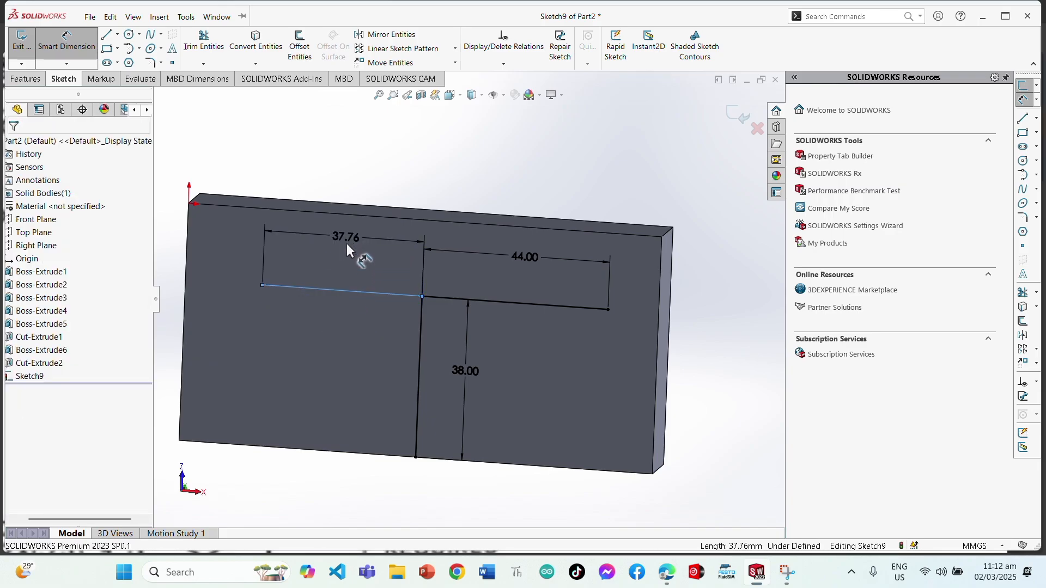
{"action": "left_click", "coordinate": [349, 246]}
{"action": "type", "text": "44"}
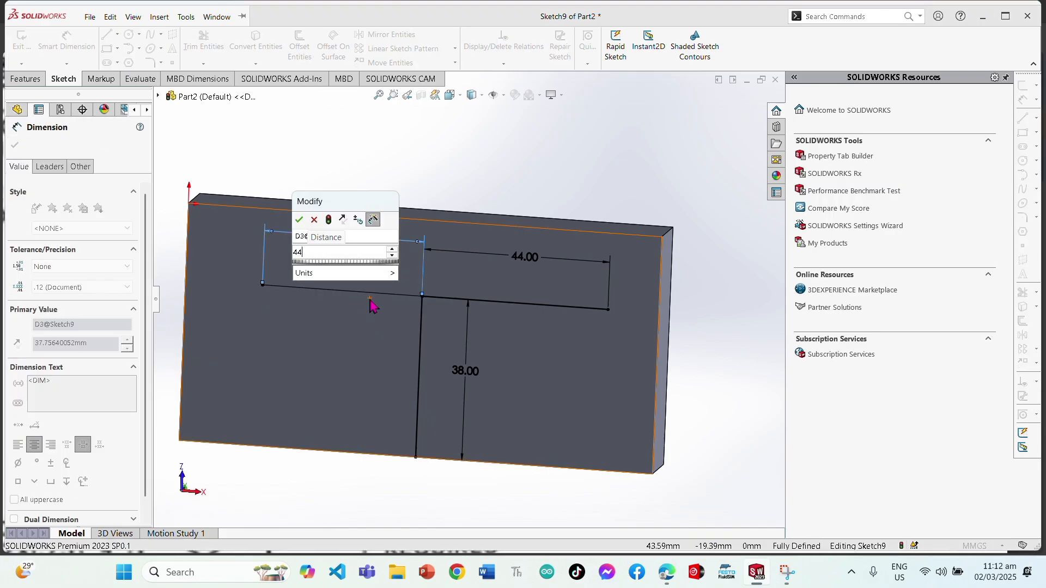
{"action": "key", "text": "Return"}
{"action": "key", "text": "Escape"}
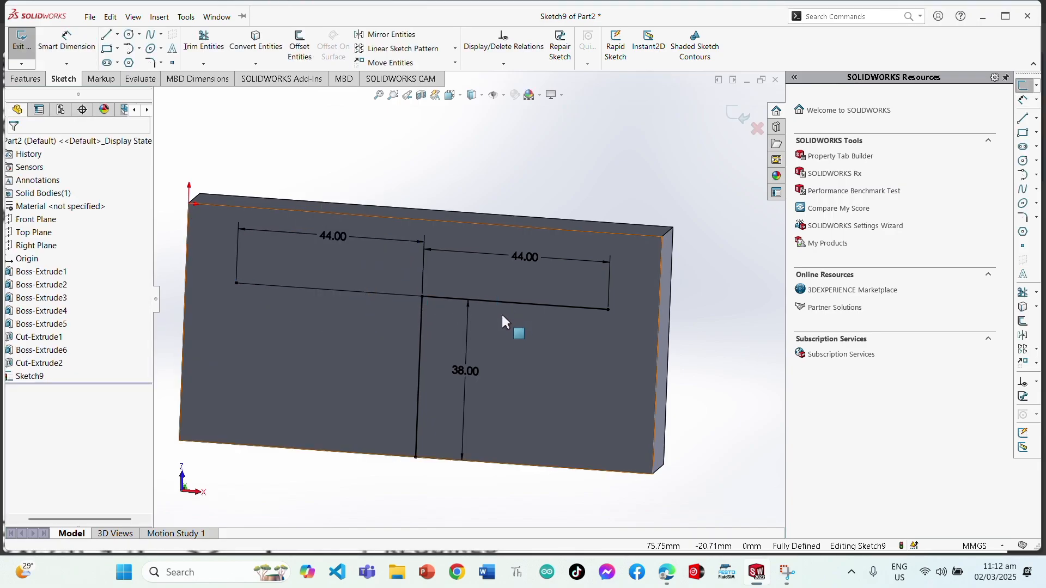
{"action": "left_click", "coordinate": [132, 17]}
{"action": "left_click", "coordinate": [120, 37]}
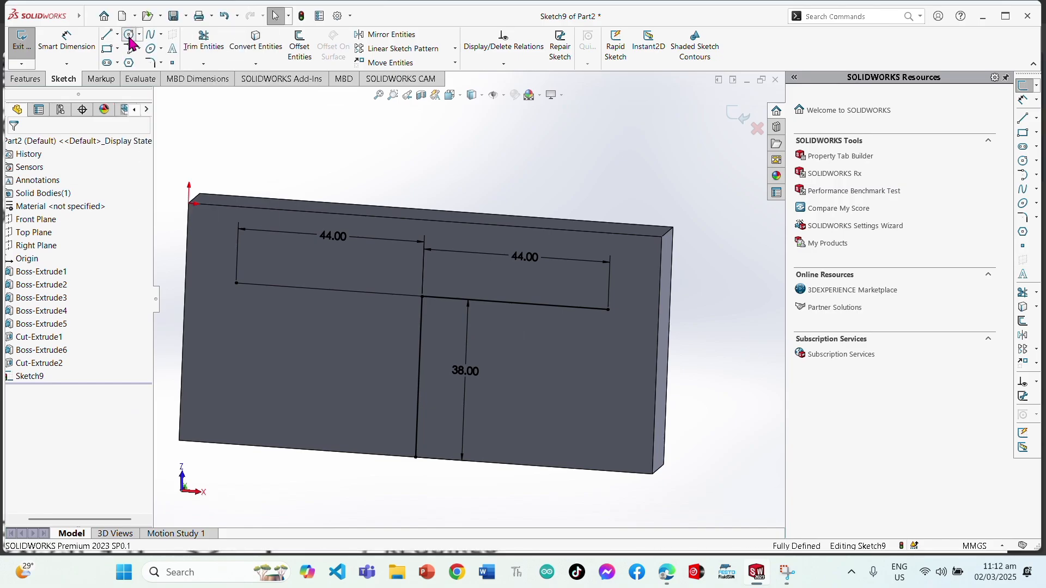
{"action": "left_click", "coordinate": [130, 36]}
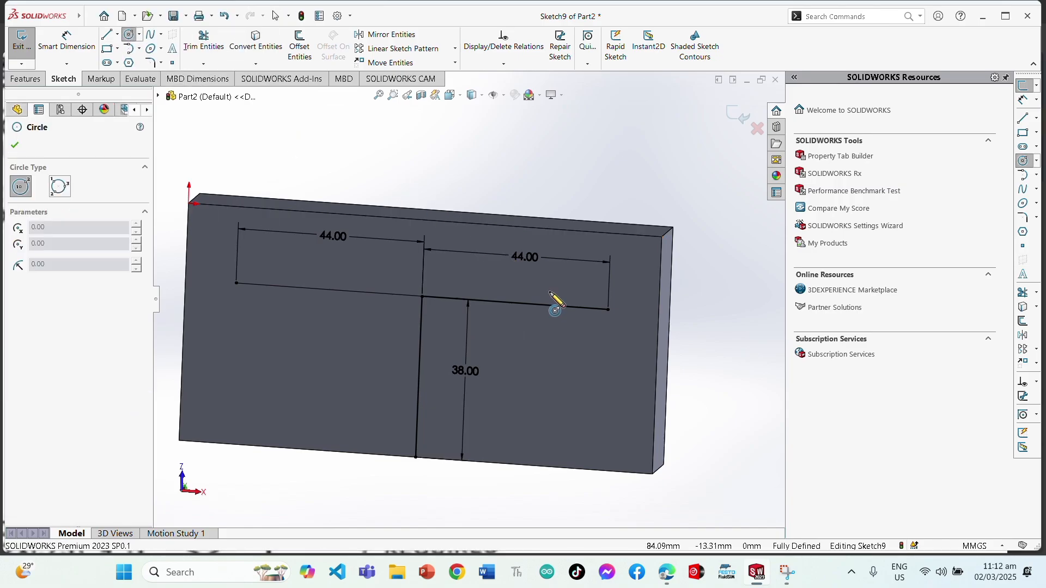
{"action": "left_click", "coordinate": [610, 310]}
{"action": "left_click", "coordinate": [612, 312]}
{"action": "key", "text": "Escape"}
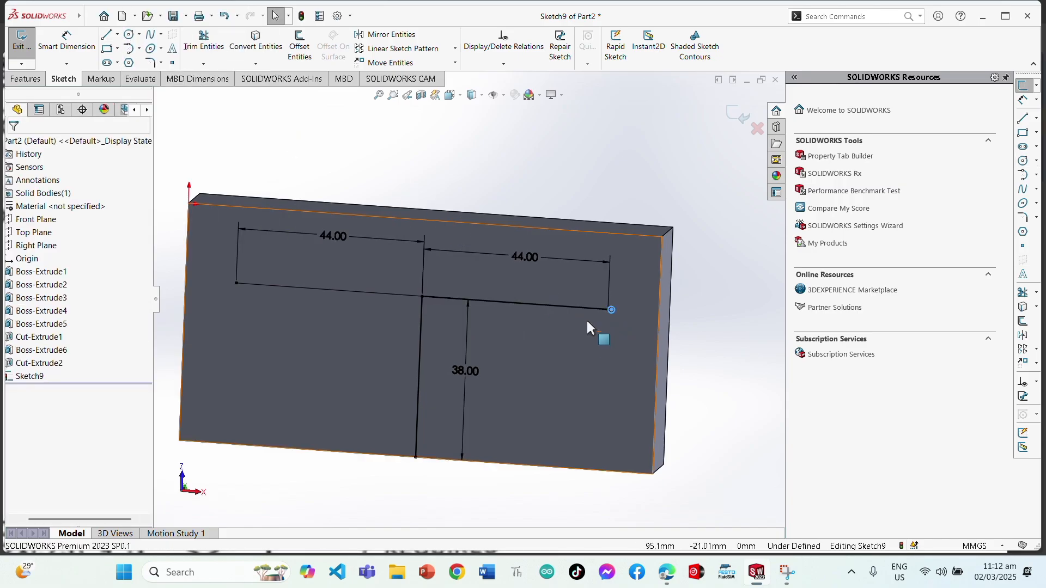
{"action": "key", "text": "ctrl+z"}
Step: Sketch a circle centred on the +X end of the layout lines and set its radius to 5 mm
{"action": "left_click", "coordinate": [130, 34]}
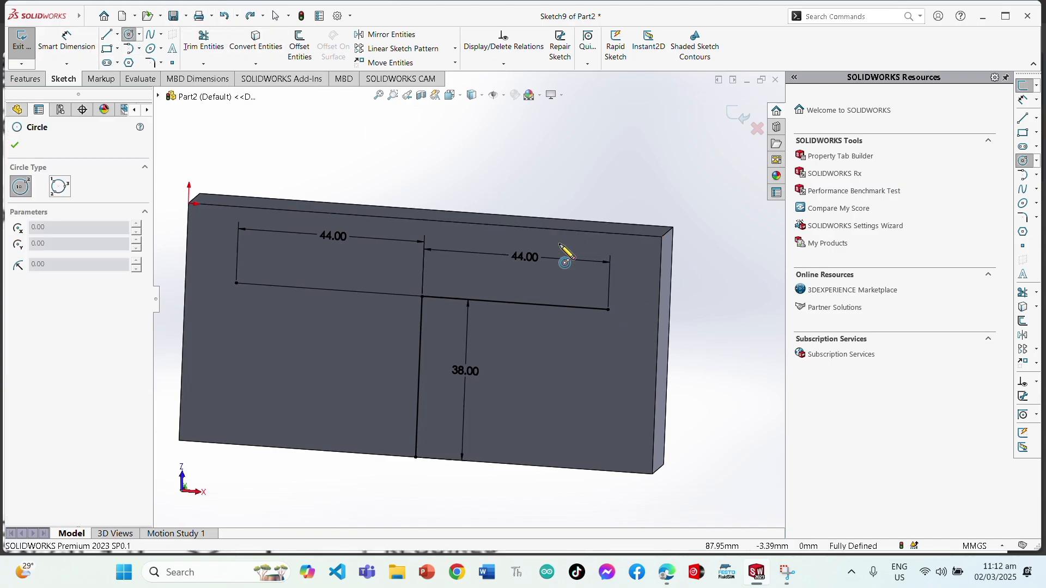
{"action": "left_click", "coordinate": [608, 310]}
{"action": "left_click", "coordinate": [579, 345]}
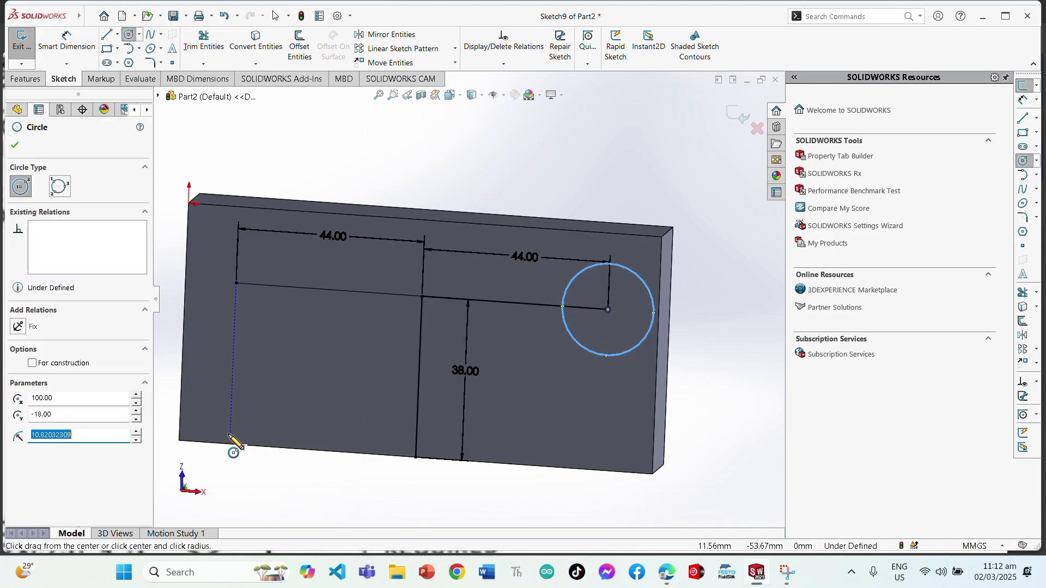
{"action": "type", "text": "5"}
{"action": "key", "text": "Return"}
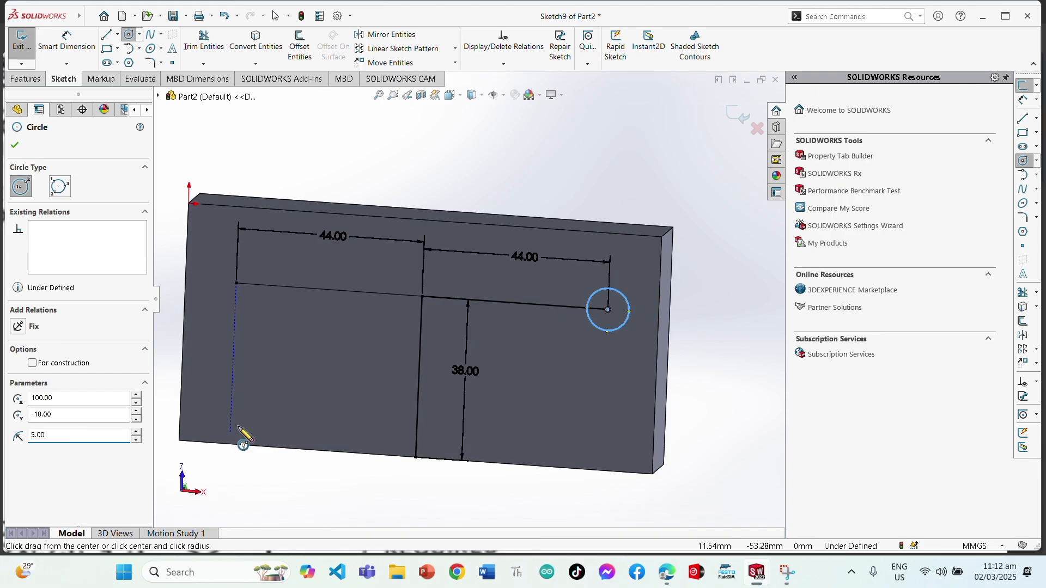
{"action": "key", "text": "Escape"}
Step: Sketch a circle centred on the -X end of the layout lines and set its radius to 5 mm
{"action": "left_click", "coordinate": [129, 36]}
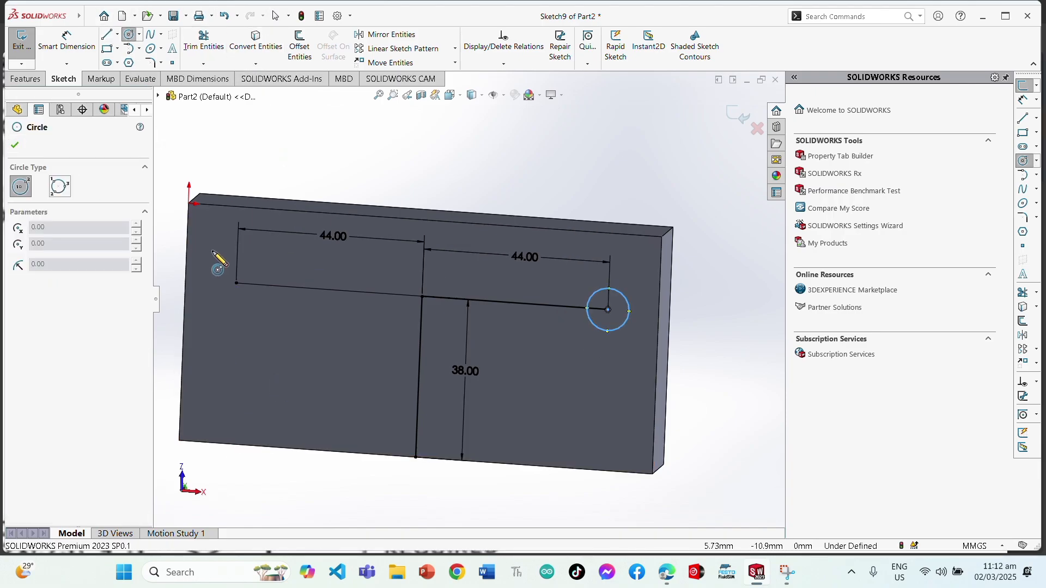
{"action": "left_click", "coordinate": [236, 283]}
{"action": "left_click", "coordinate": [274, 314]}
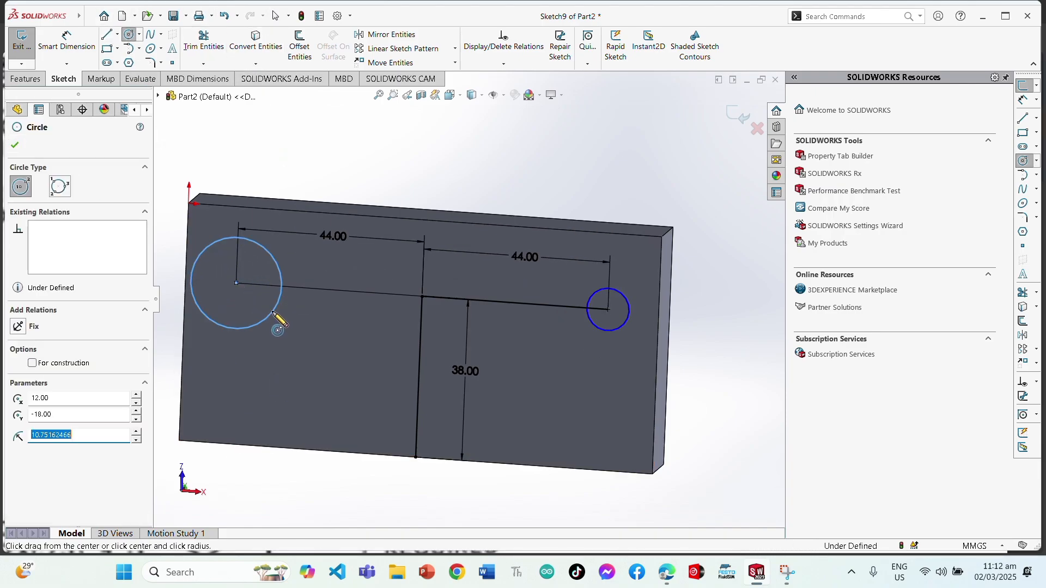
{"action": "type", "text": "5"}
{"action": "key", "text": "Return"}
{"action": "key", "text": "Escape"}
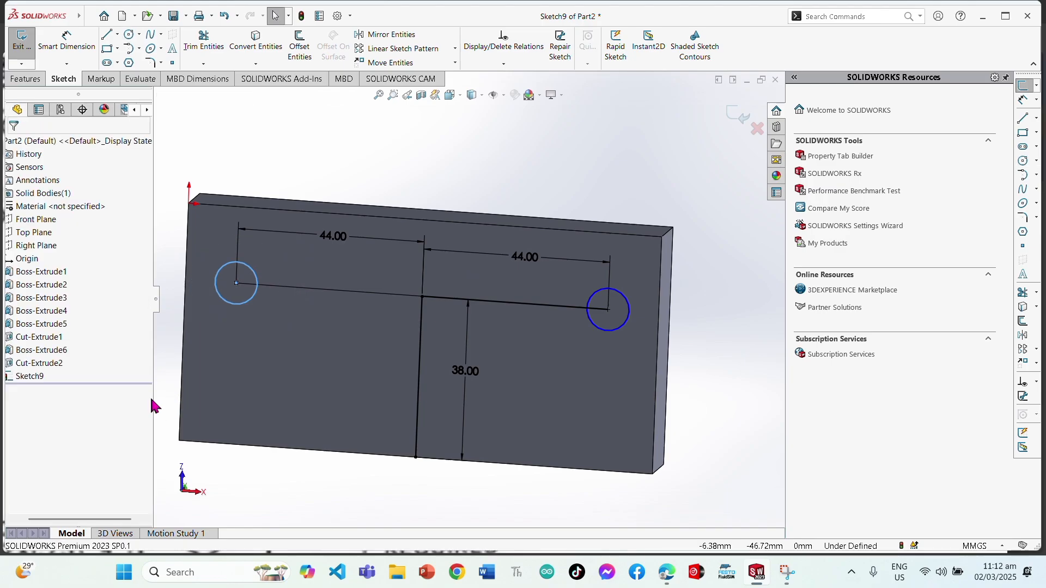
Step: Trim away the layout lines so that only the two hole circles remain in the sketch
{"action": "left_click", "coordinate": [204, 41]}
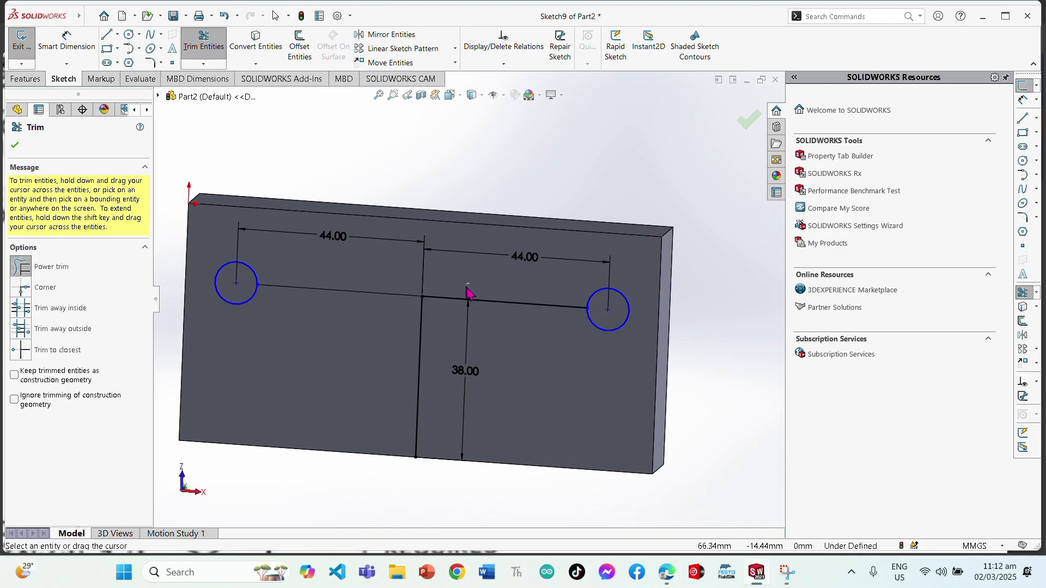
{"action": "left_click_drag", "start_coordinate": [467, 287], "coordinate": [404, 294]}
{"action": "key", "text": "Escape"}
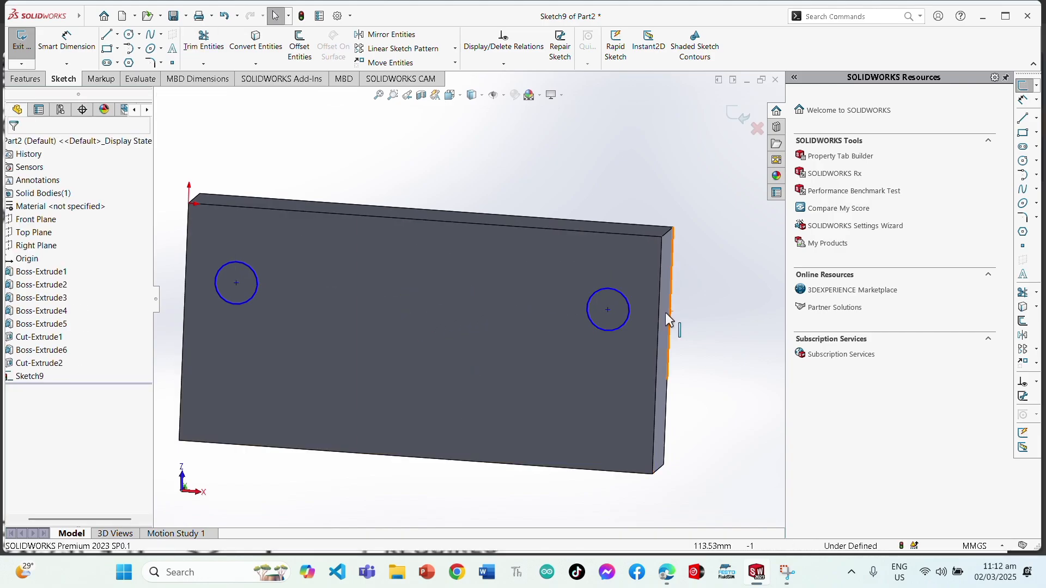
Step: Cut-extrude both circles Through All to make the two mounting holes in the base plate
{"action": "mouse_move", "coordinate": [483, 286]}
{"action": "middle_mouse_down"}
{"action": "mouse_move", "coordinate": [457, 311]}
{"action": "mouse_move", "coordinate": [415, 315]}
{"action": "middle_mouse_up"}
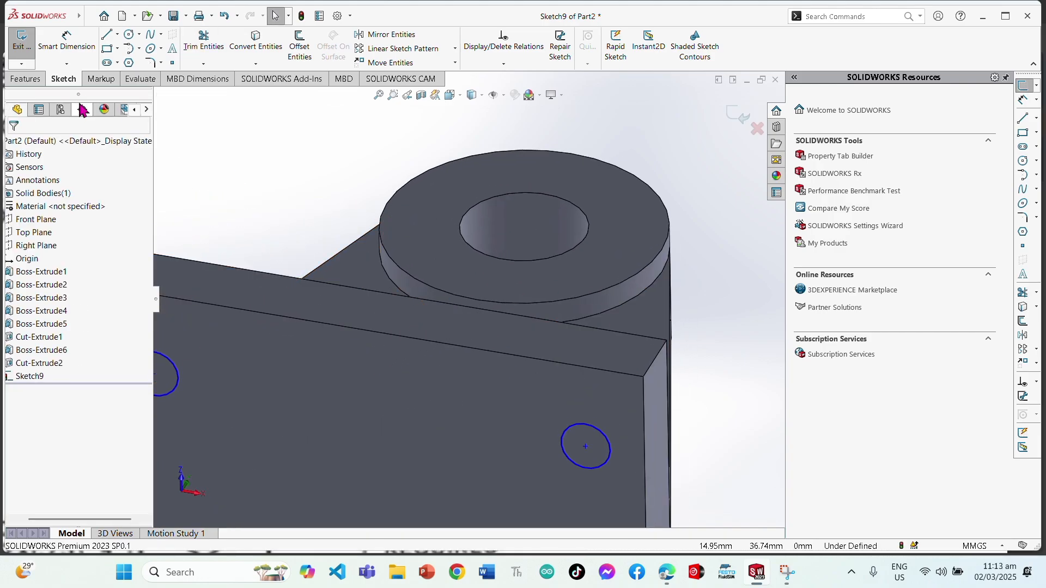
{"action": "left_click", "coordinate": [28, 78]}
{"action": "left_click", "coordinate": [27, 46]}
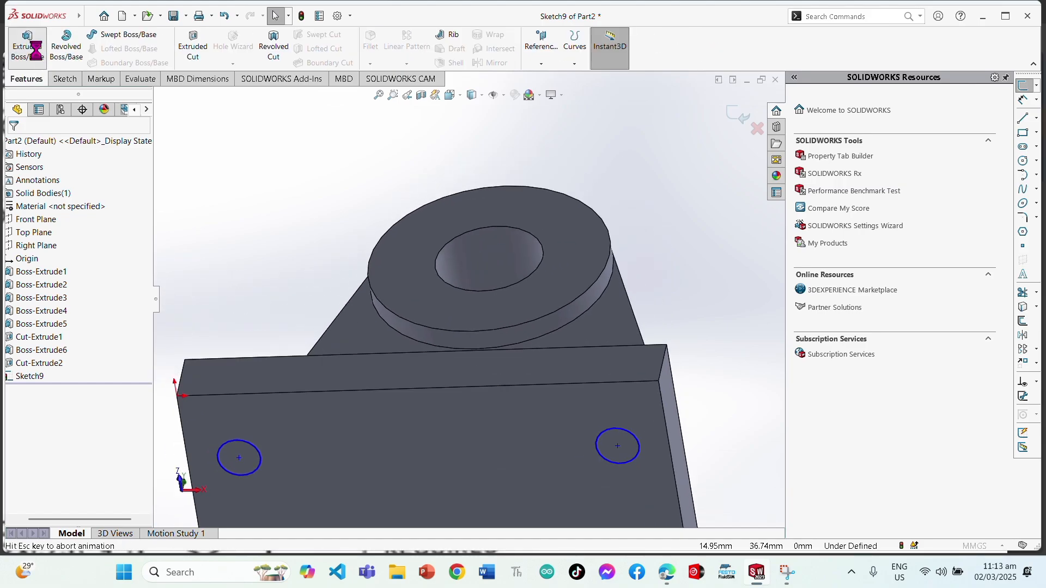
{"action": "key", "text": "Escape"}
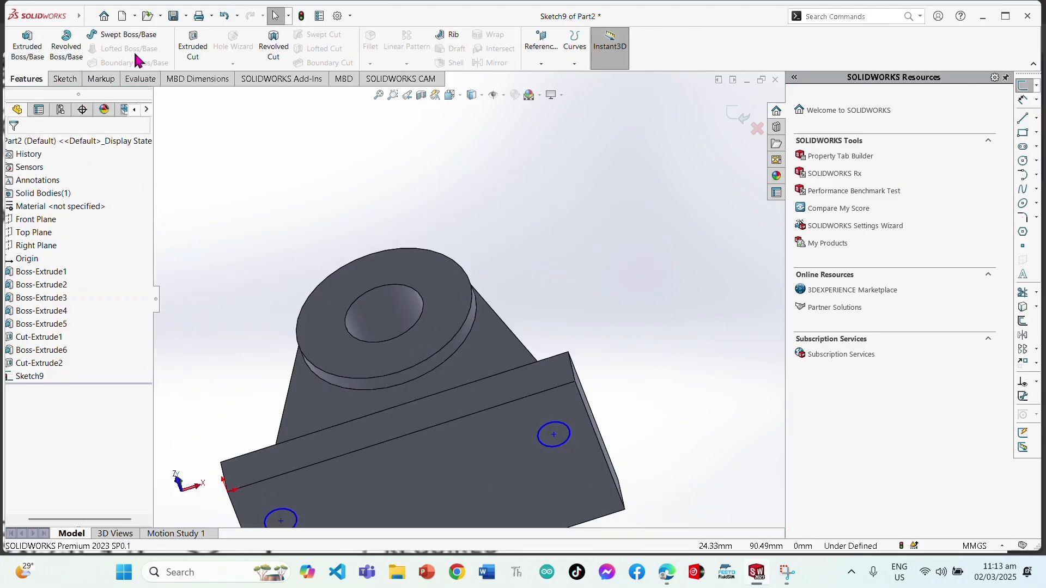
{"action": "left_click", "coordinate": [194, 46]}
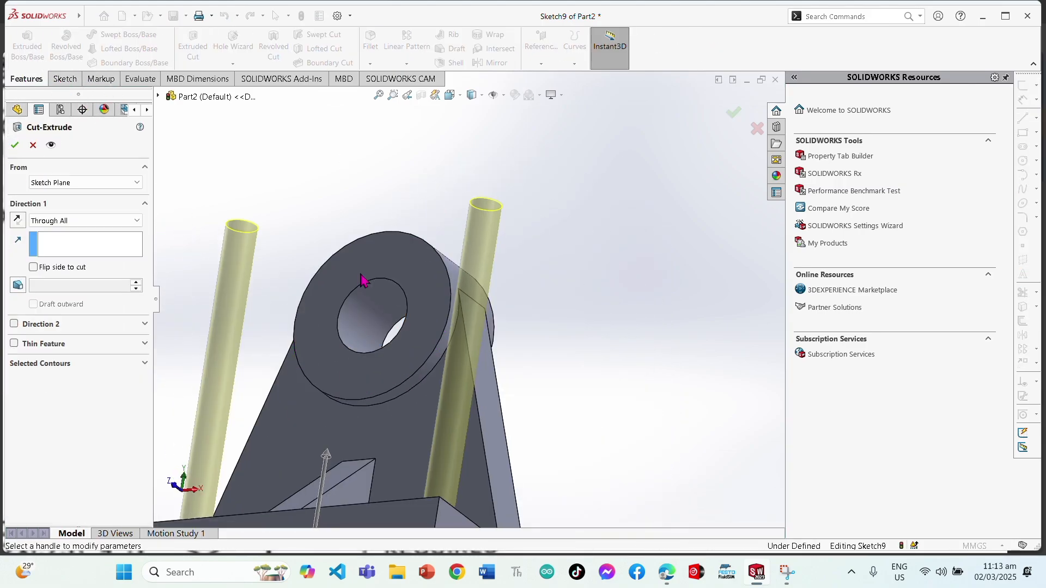
{"action": "left_click", "coordinate": [15, 145]}
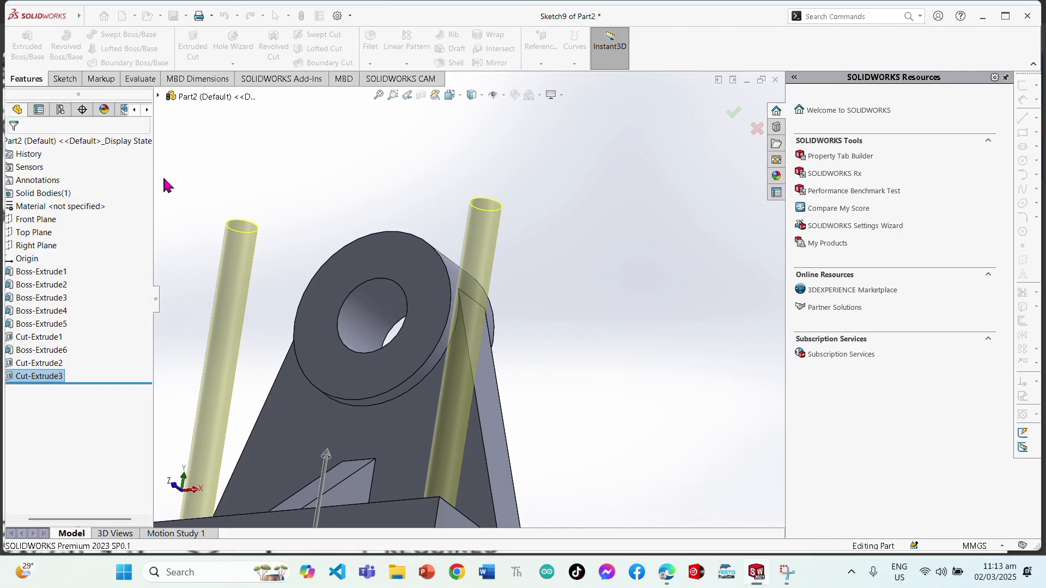
{"action": "key", "text": "space"}
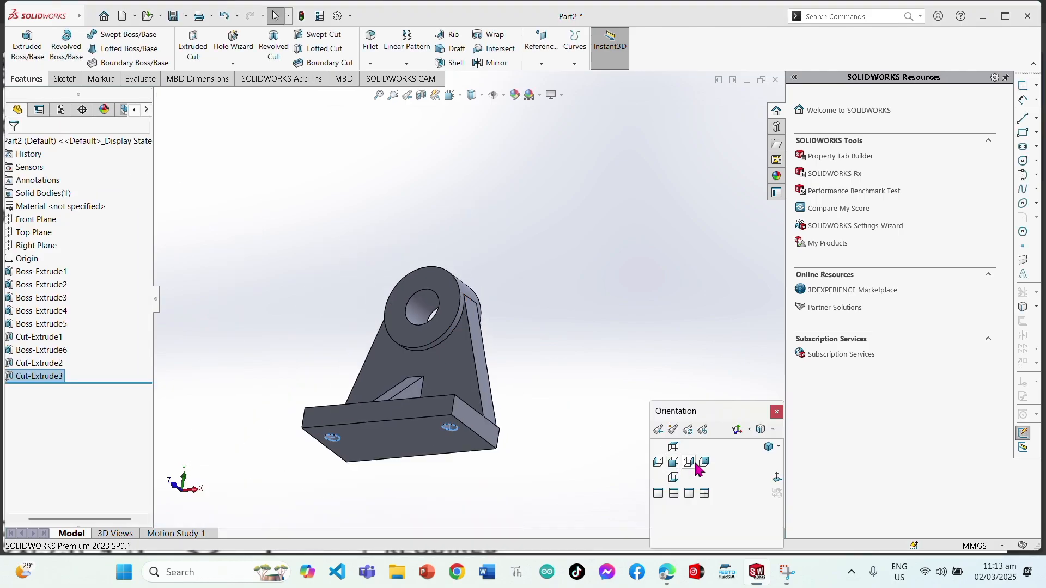
{"action": "left_click", "coordinate": [768, 447]}
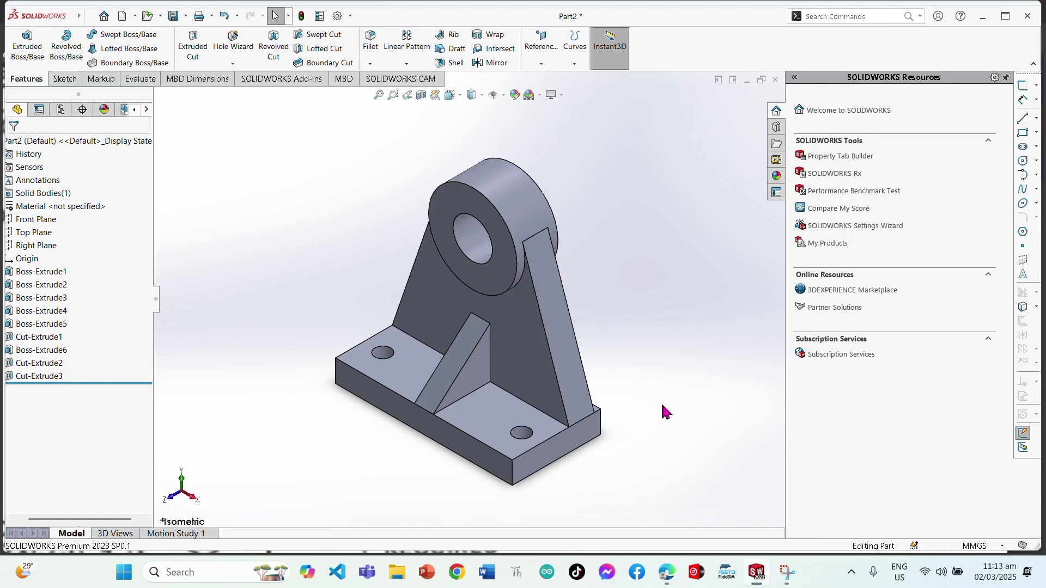
Step: Check the base plate's underside details on the reference drawing in the browser, and start a new sketch on the plate's underside in SOLIDWORKS
{"action": "left_click", "coordinate": [665, 573]}
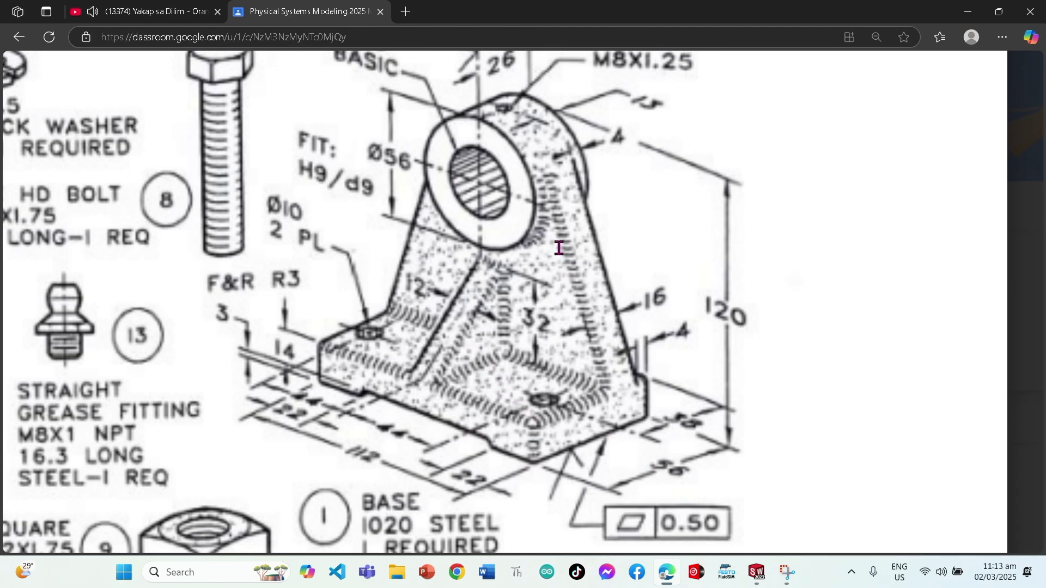
{"action": "scroll", "coordinate": [556, 240], "scroll_direction": "up", "scroll_amount": 1}
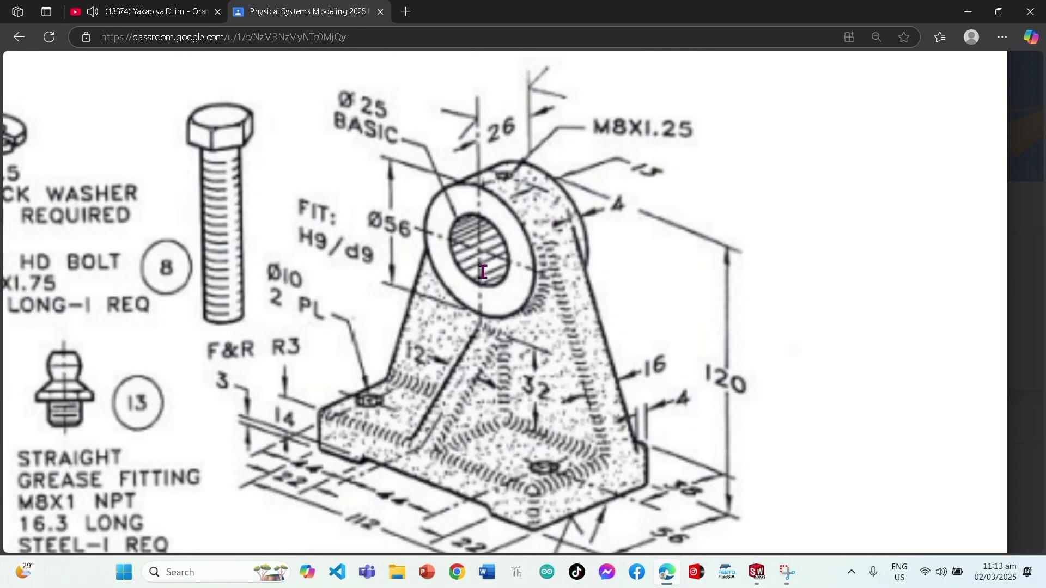
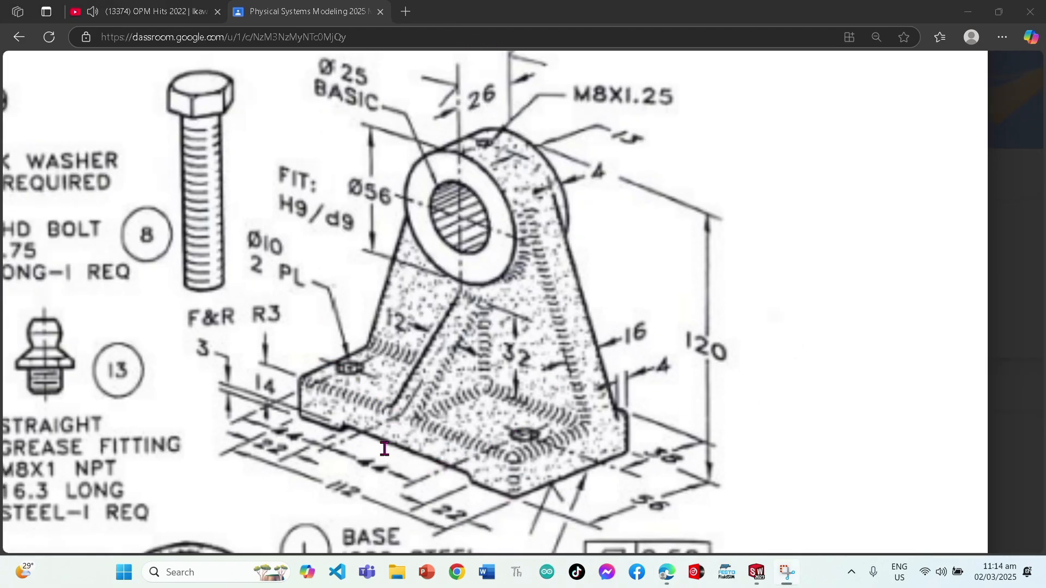
{"action": "left_click", "coordinate": [666, 579]}
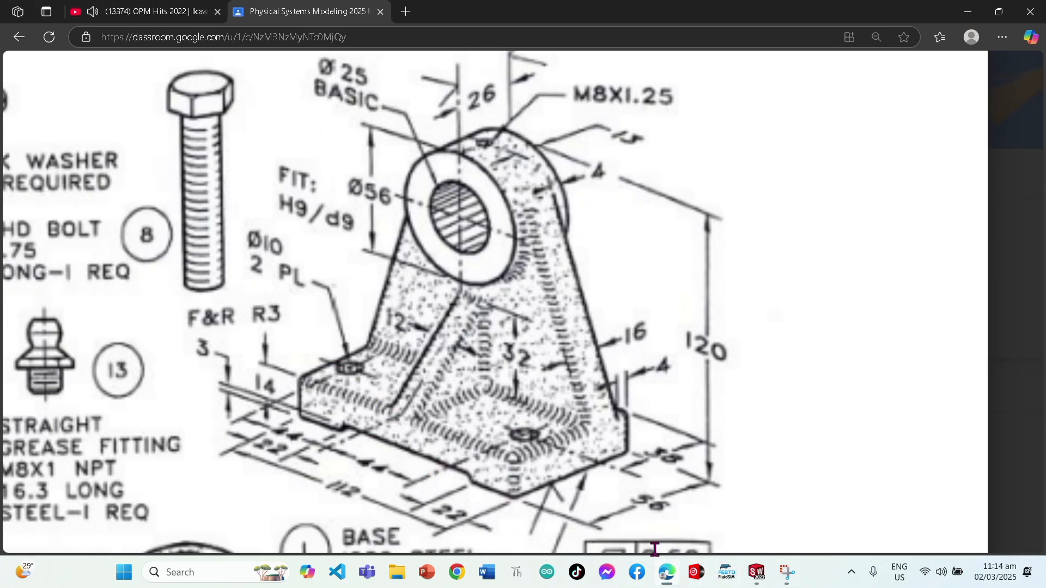
{"action": "left_click", "coordinate": [757, 572]}
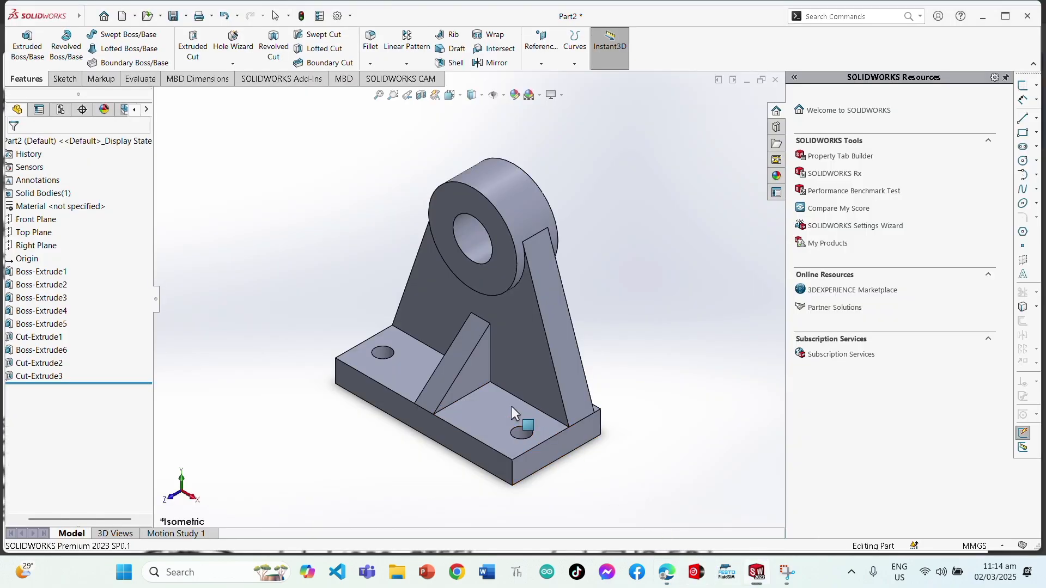
{"action": "middle_click_drag", "start_coordinate": [511, 407], "coordinate": [472, 367]}
{"action": "left_click", "coordinate": [472, 367]}
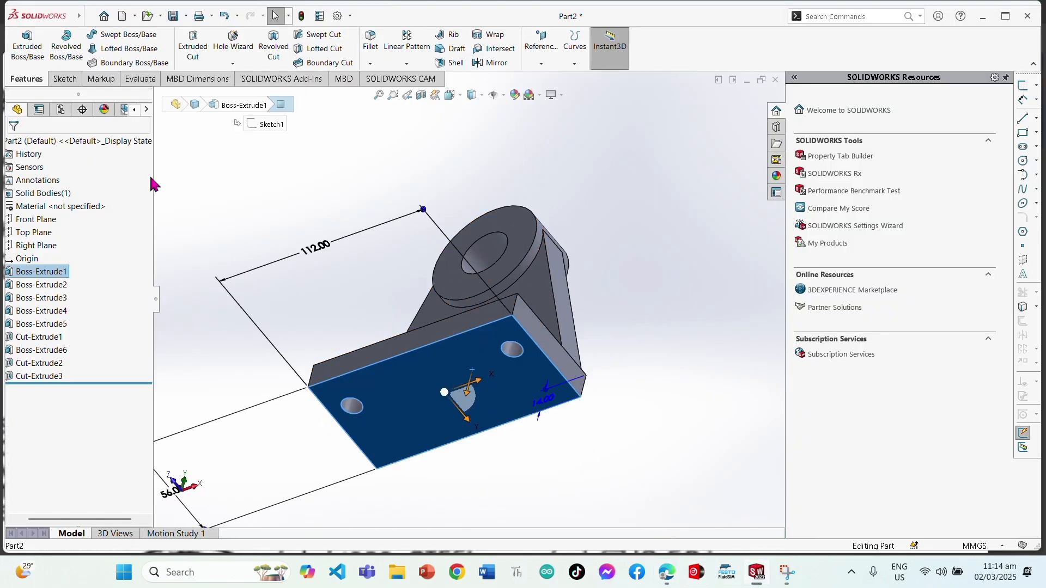
{"action": "left_click", "coordinate": [64, 80]}
{"action": "left_click", "coordinate": [22, 40]}
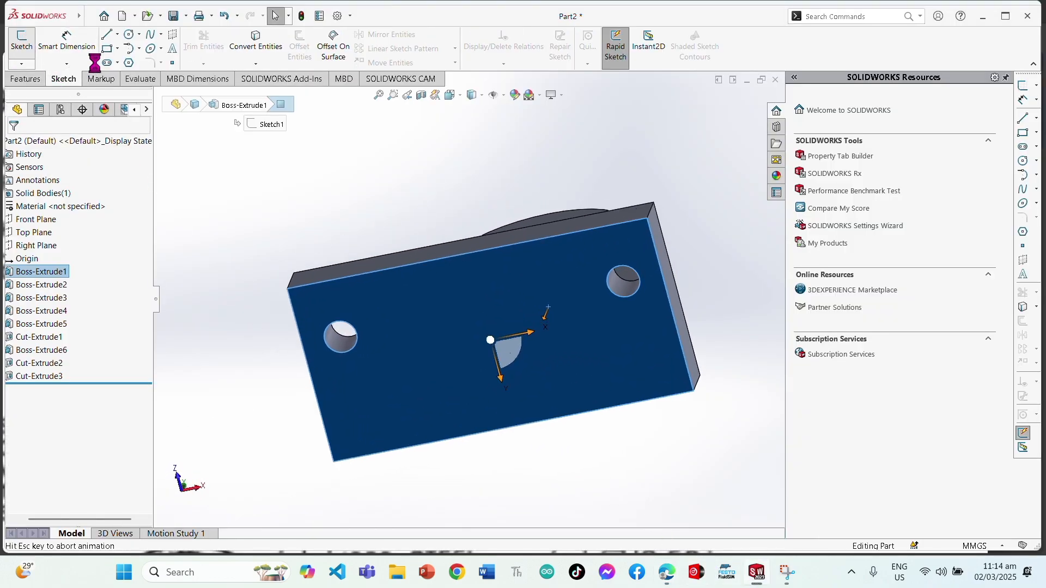
Step: Sketch a vertical line about 26 mm long from the midpoint of the underside's -Z long edge, and a horizontal line about 26 mm long toward +X from its end
{"action": "left_click", "coordinate": [107, 36]}
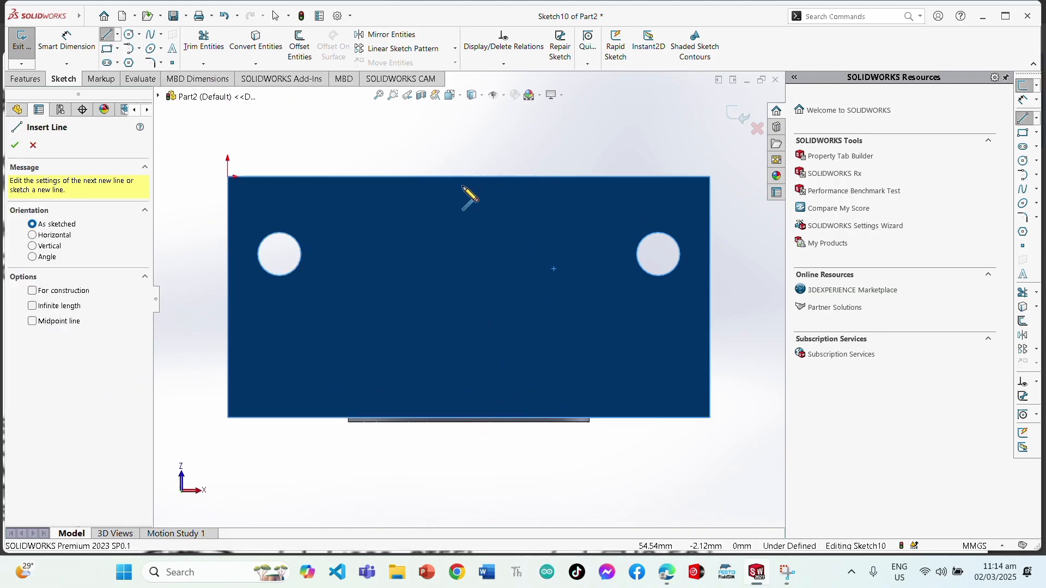
{"action": "left_click", "coordinate": [468, 417]}
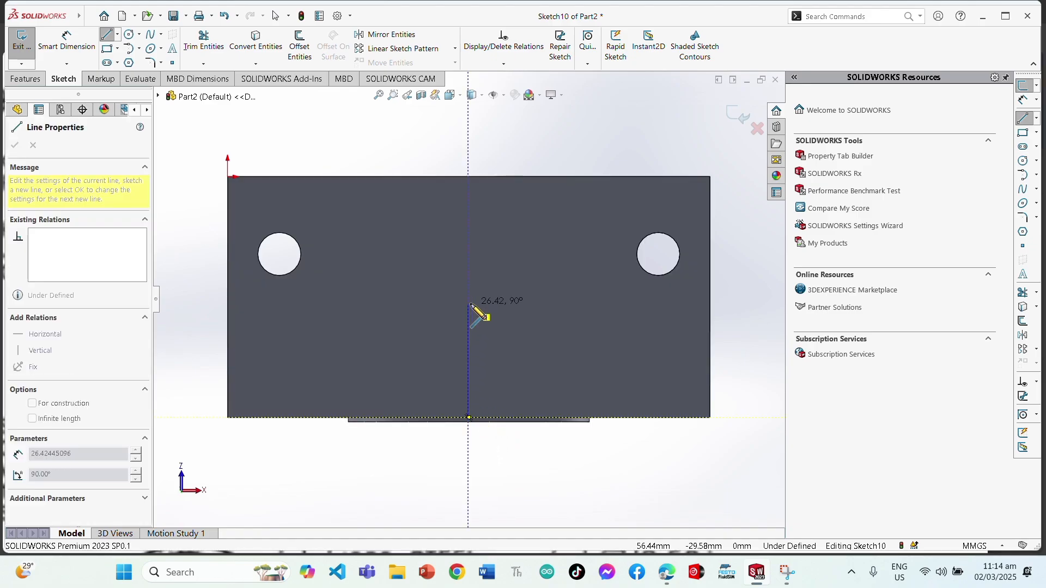
{"action": "left_click", "coordinate": [468, 304]}
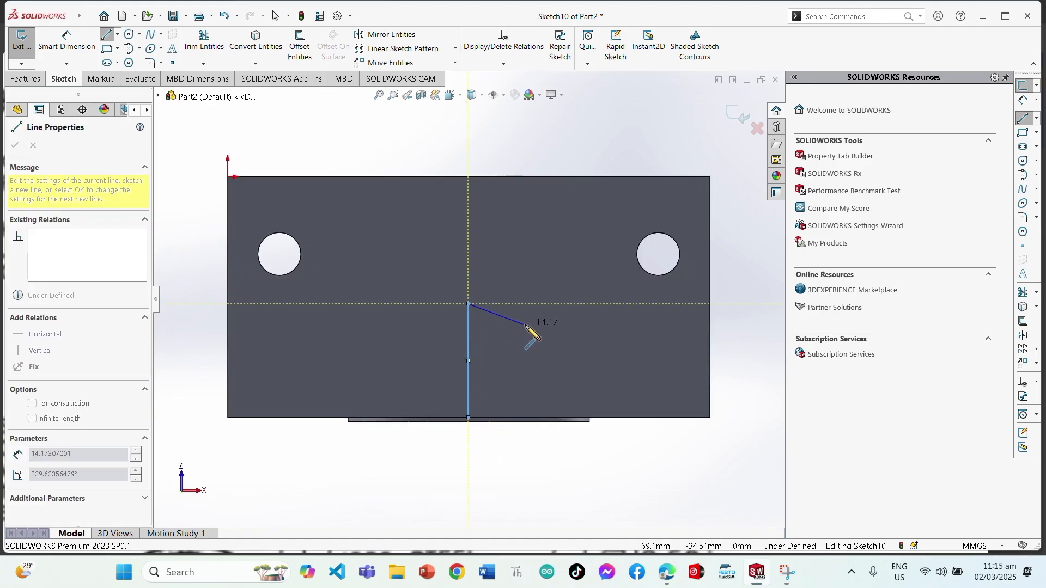
{"action": "left_click", "coordinate": [580, 303]}
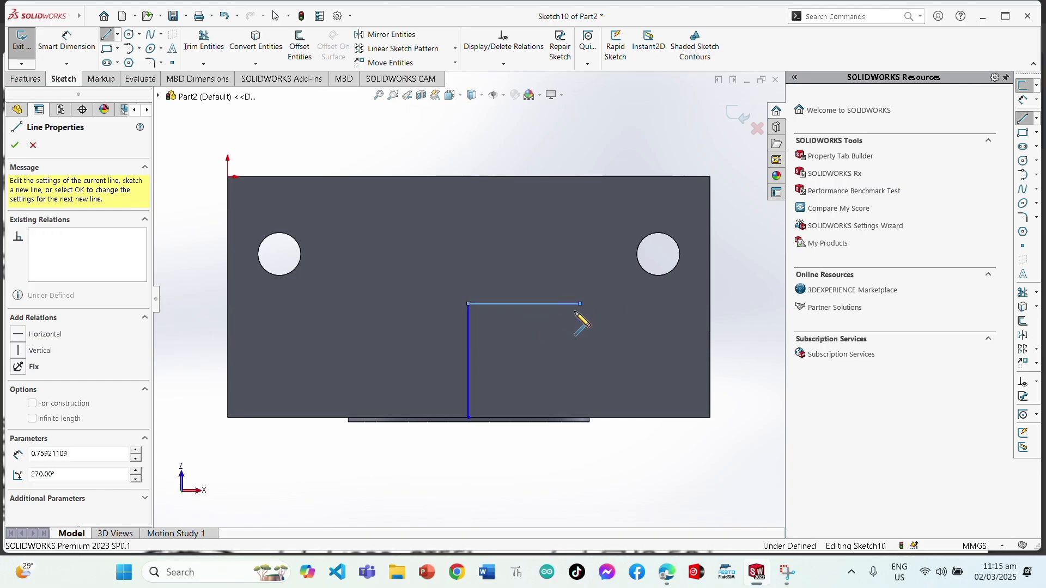
{"action": "key", "text": "Escape"}
Step: Dimension the horizontal layout line and set its length to (112/2)-22, giving 34 mm
{"action": "left_click", "coordinate": [67, 41]}
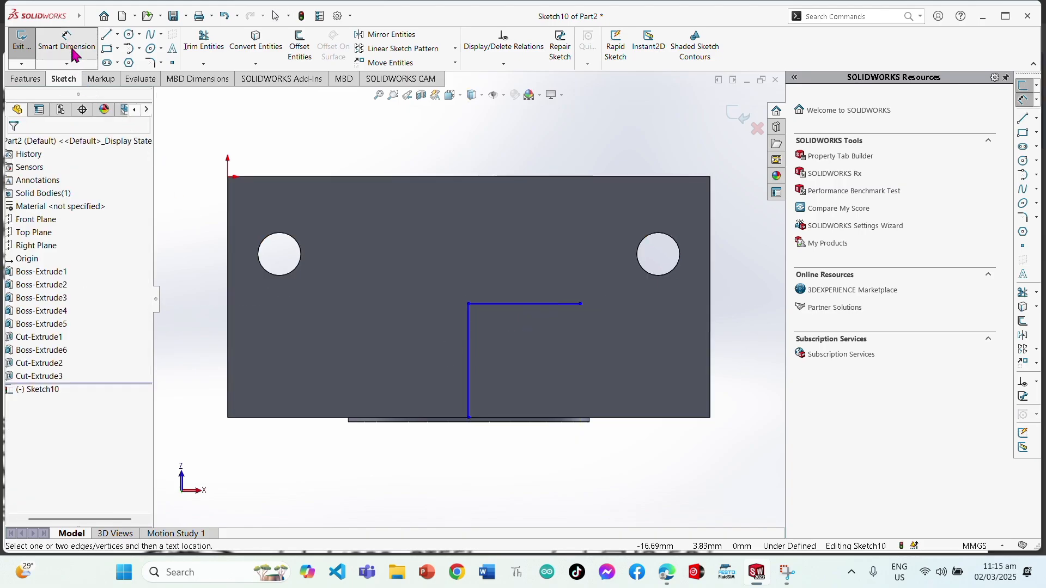
{"action": "left_click", "coordinate": [535, 303]}
{"action": "left_click", "coordinate": [529, 351]}
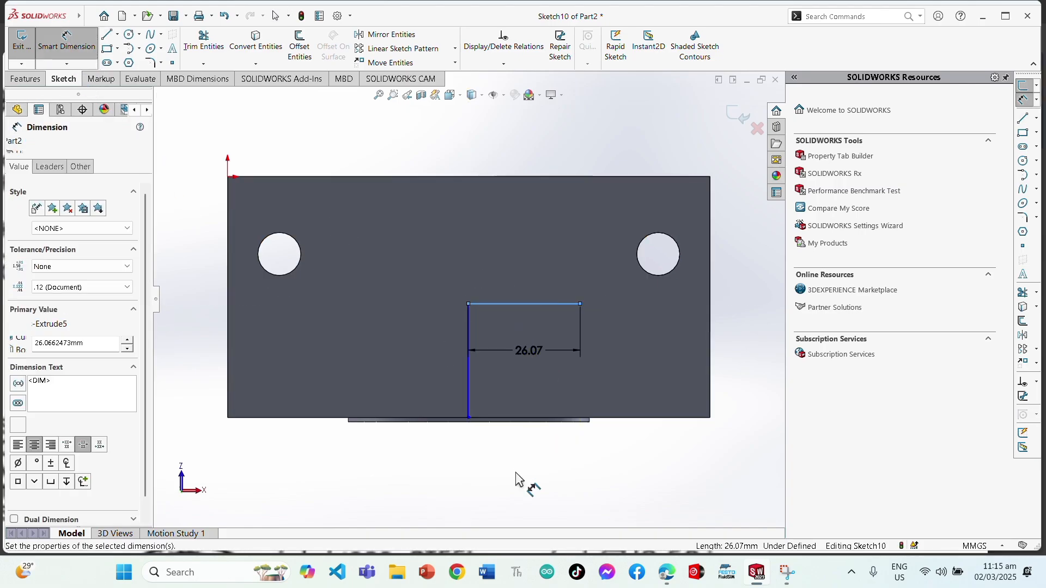
{"action": "type", "text": "0"}
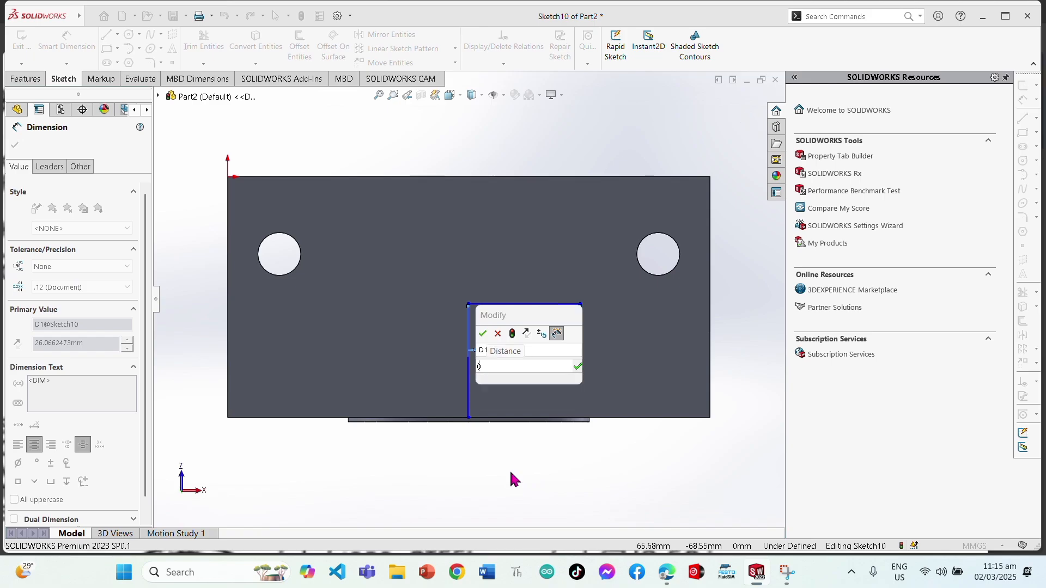
{"action": "type", "text": "112"}
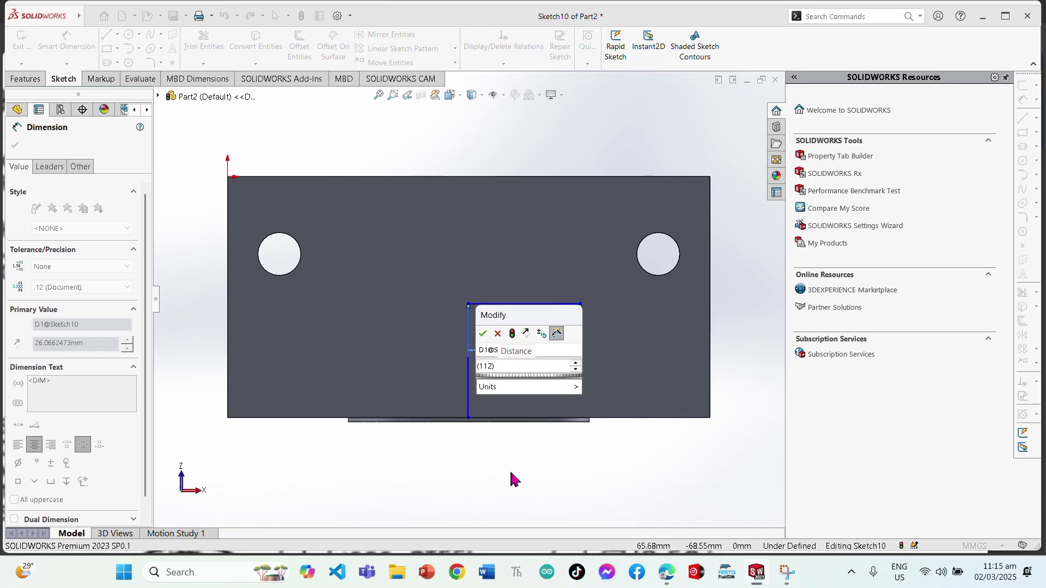
{"action": "type", "text": "/2"}
{"action": "type", "text": "-22"}
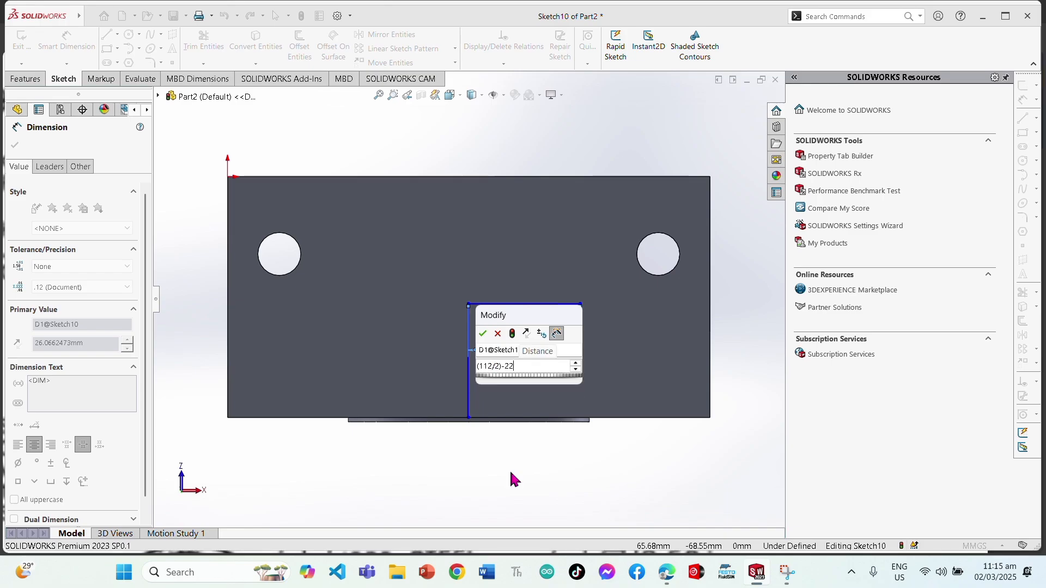
{"action": "key", "text": "Return"}
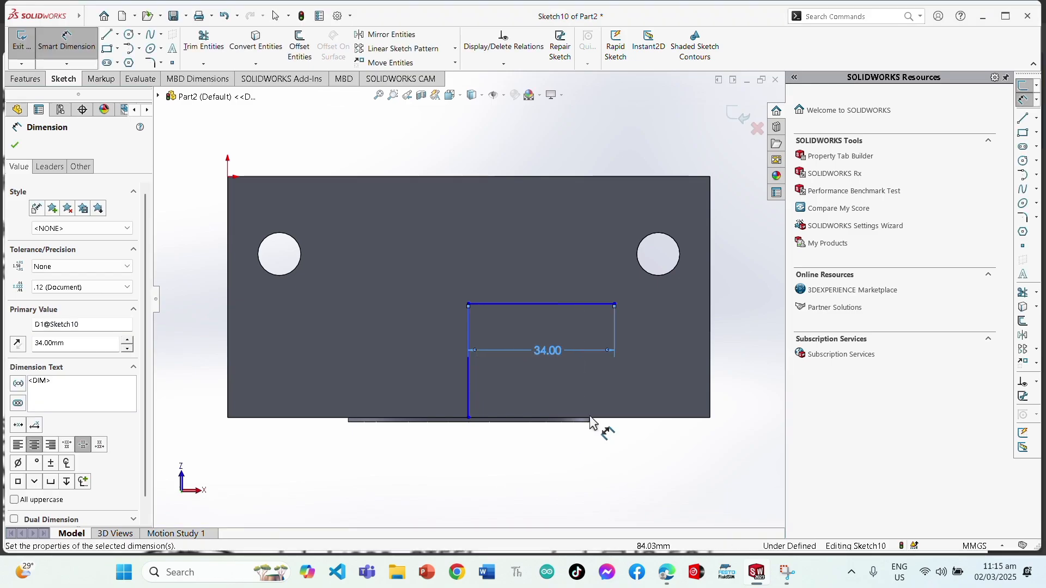
{"action": "key", "text": "Escape"}
{"action": "middle_click_drag", "start_coordinate": [622, 378], "coordinate": [599, 420]}
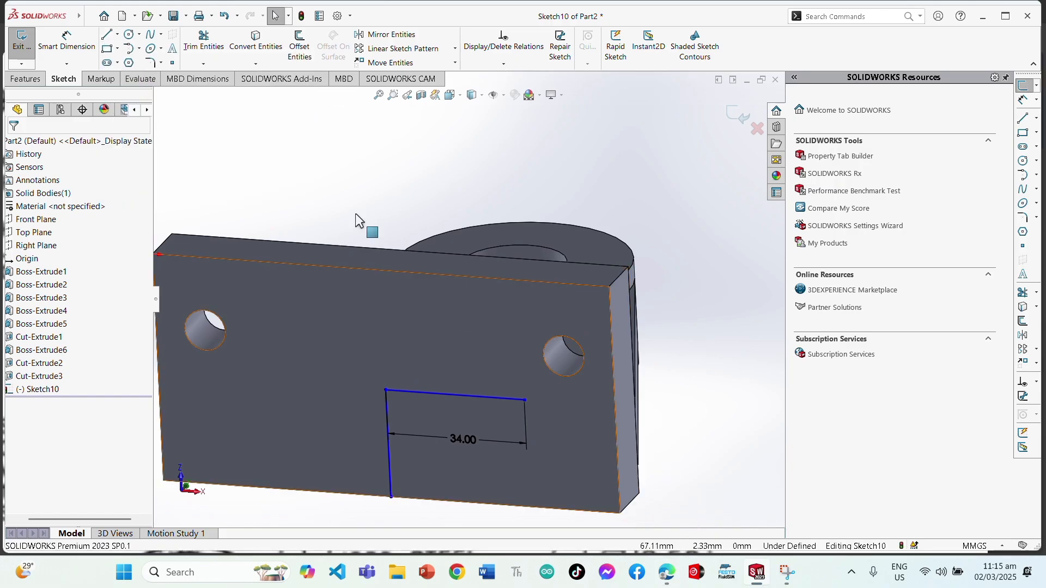
{"action": "left_click", "coordinate": [109, 39]}
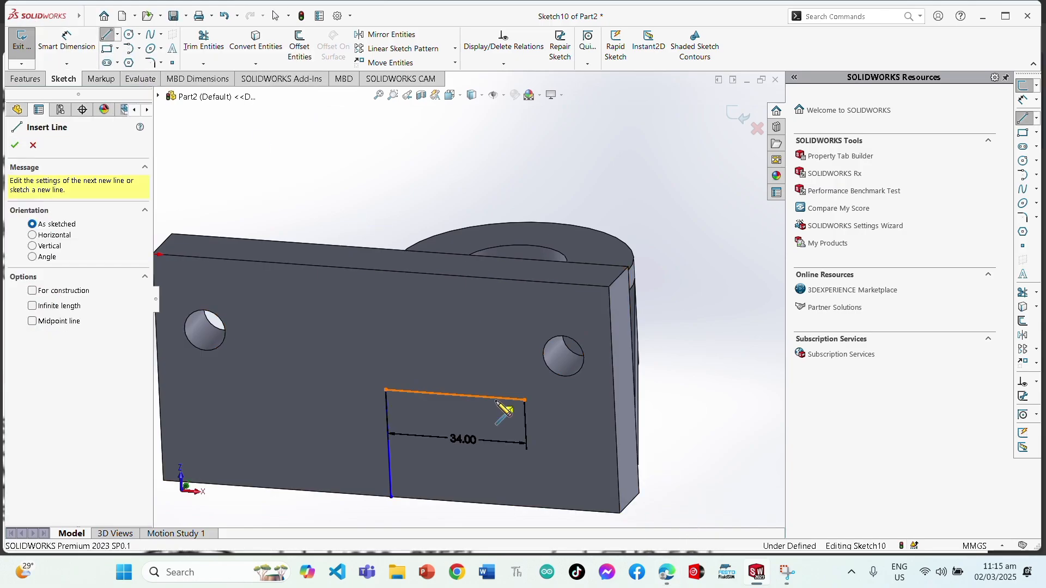
{"action": "left_click", "coordinate": [524, 400]}
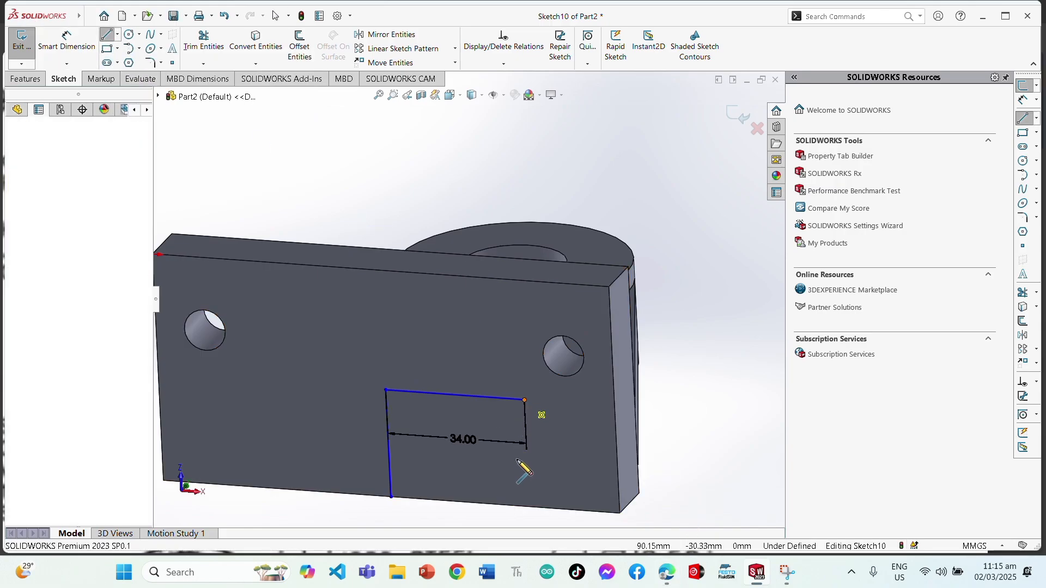
{"action": "left_click", "coordinate": [529, 502]}
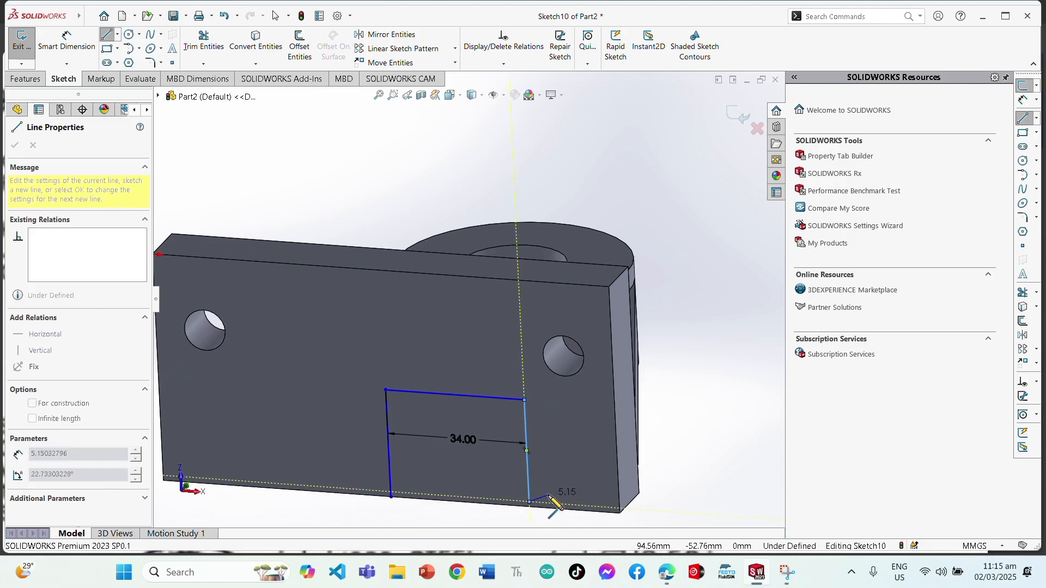
{"action": "key", "text": "ctrl+z"}
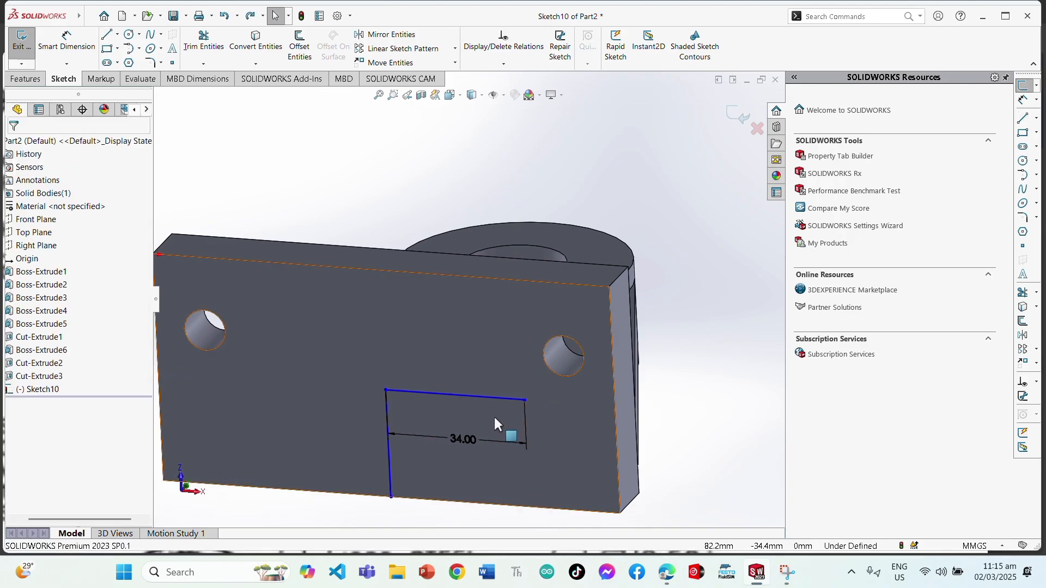
{"action": "left_click", "coordinate": [525, 400]}
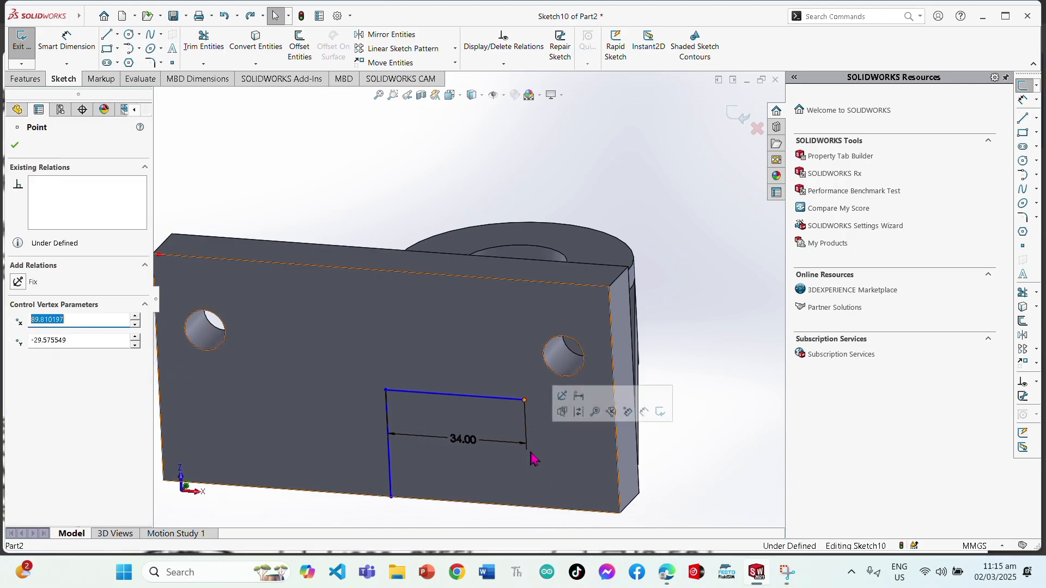
{"action": "left_click", "coordinate": [66, 43]}
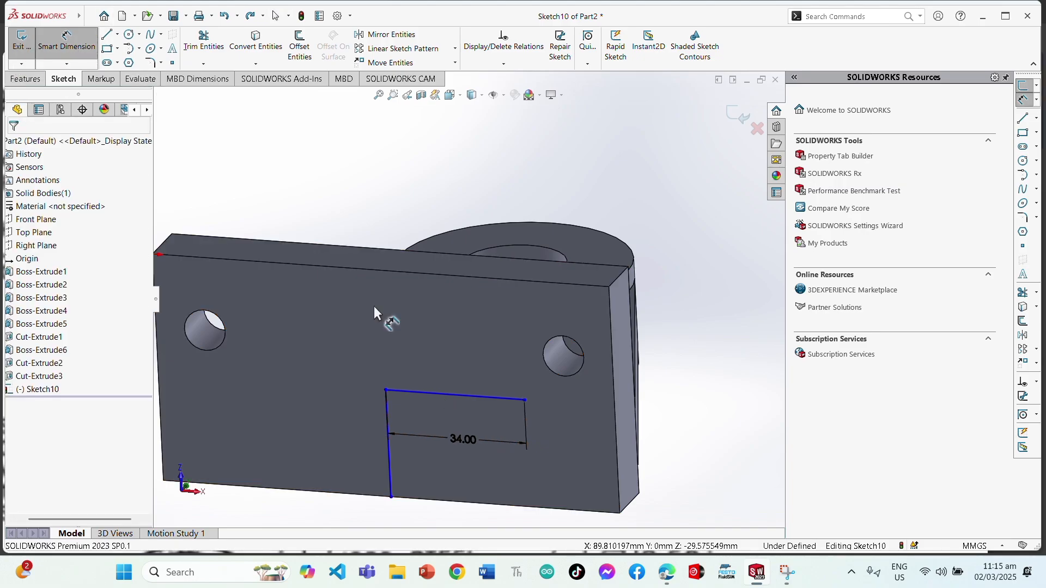
{"action": "left_click", "coordinate": [526, 401]}
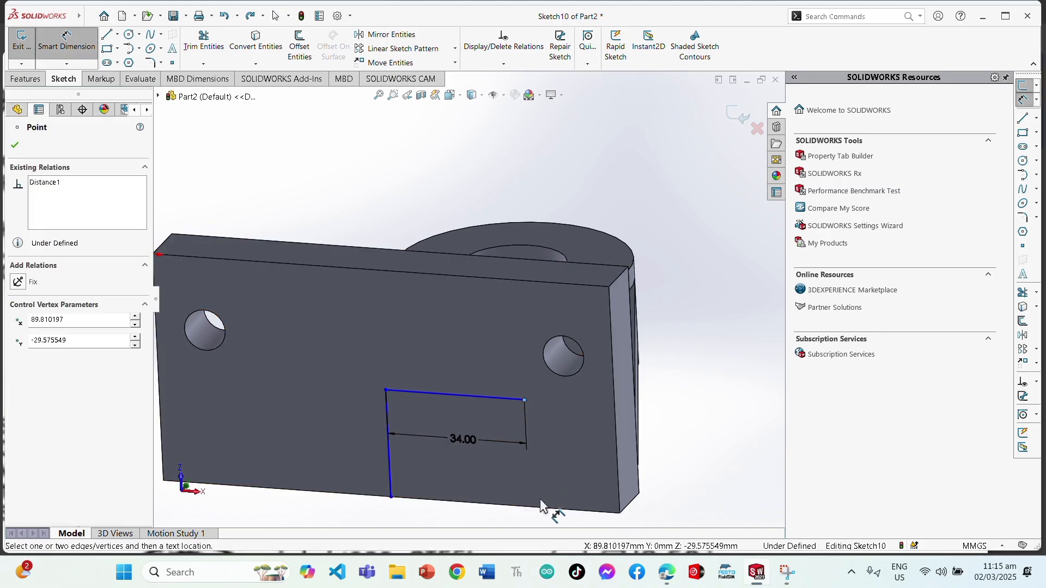
{"action": "key", "text": "Escape"}
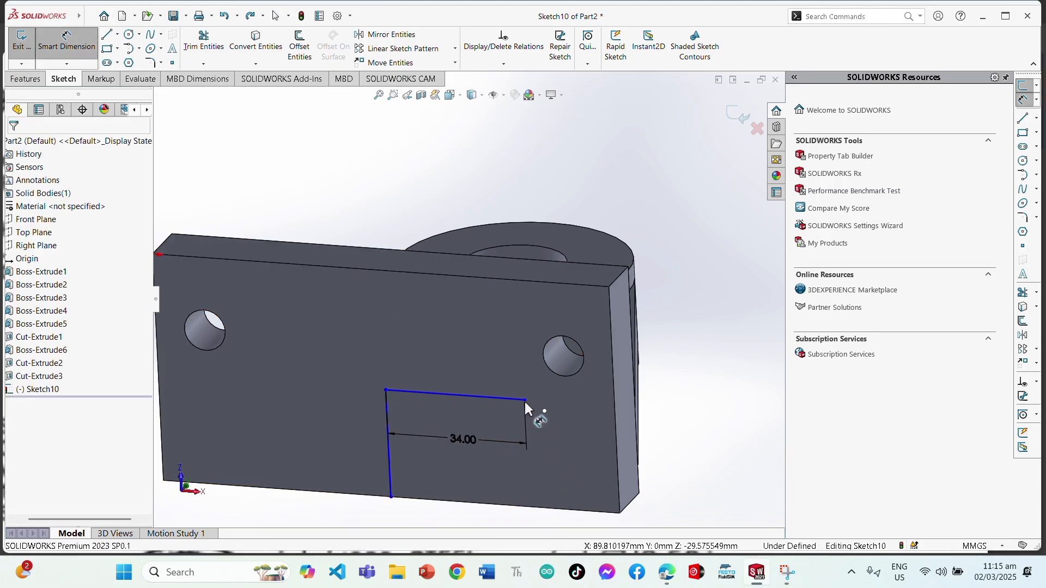
Step: Draw a vertical line about 26 mm long from the +X end of the 34 mm line to the plate's -Z edge
{"action": "left_click", "coordinate": [108, 36]}
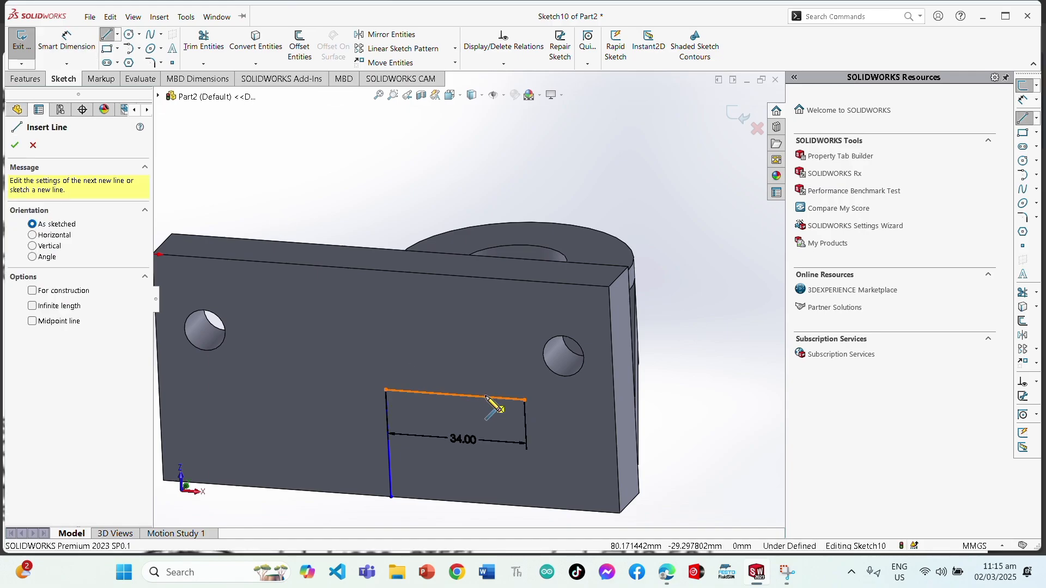
{"action": "left_click", "coordinate": [524, 400]}
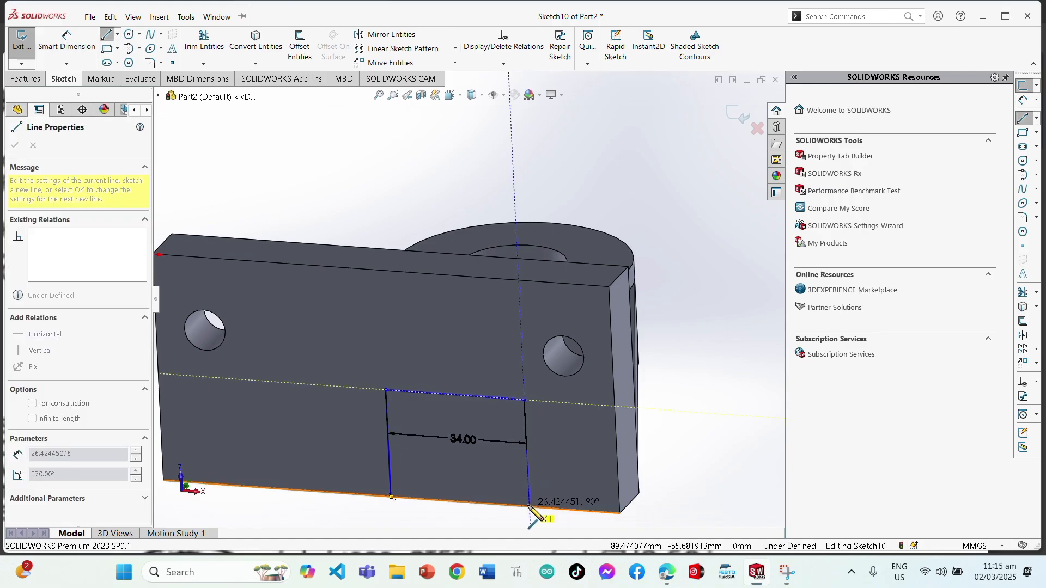
{"action": "left_click", "coordinate": [528, 508]}
{"action": "key", "text": "Escape"}
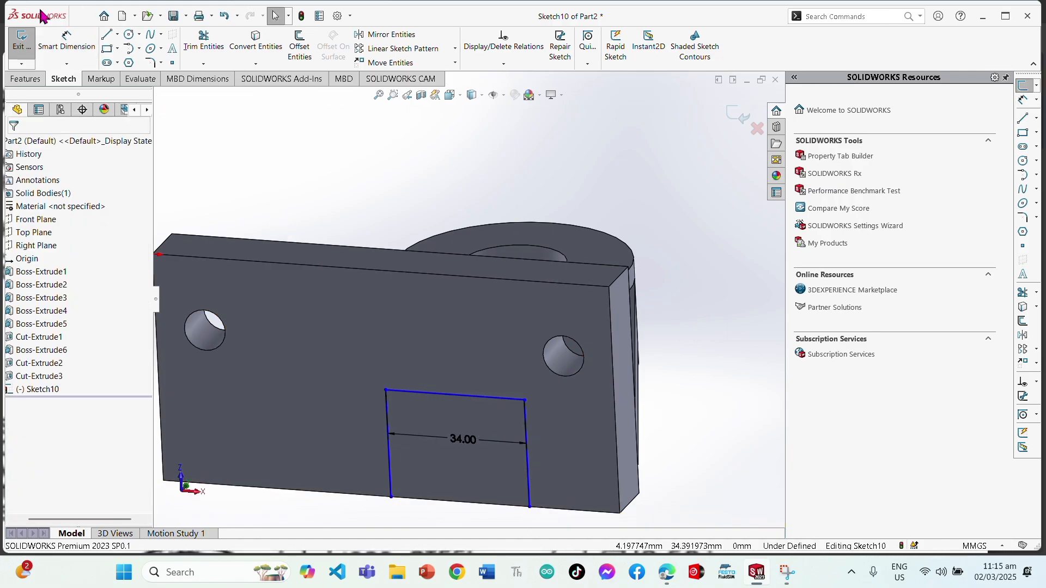
Step: Draw a corner rectangle about 67 mm wide from the new line's end on the -Z edge across to the plate's opposite long edge
{"action": "left_click", "coordinate": [107, 49]}
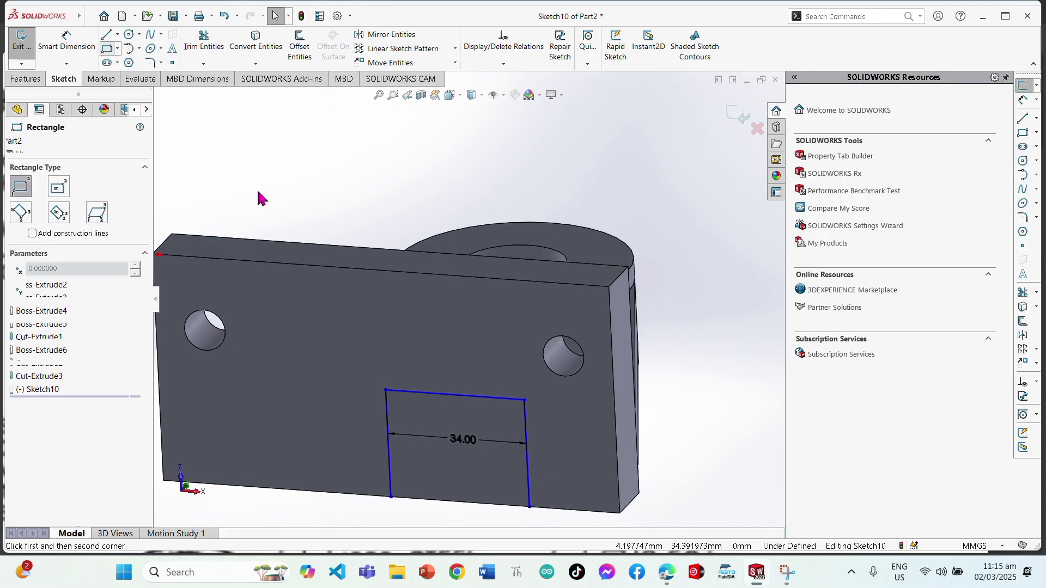
{"action": "left_click", "coordinate": [530, 507]}
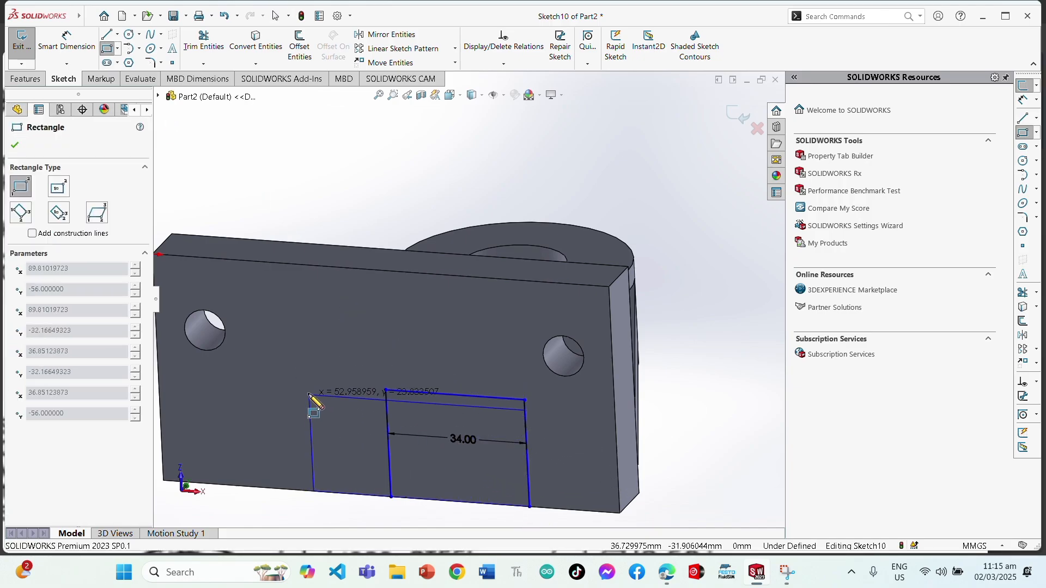
{"action": "left_click", "coordinate": [248, 263]}
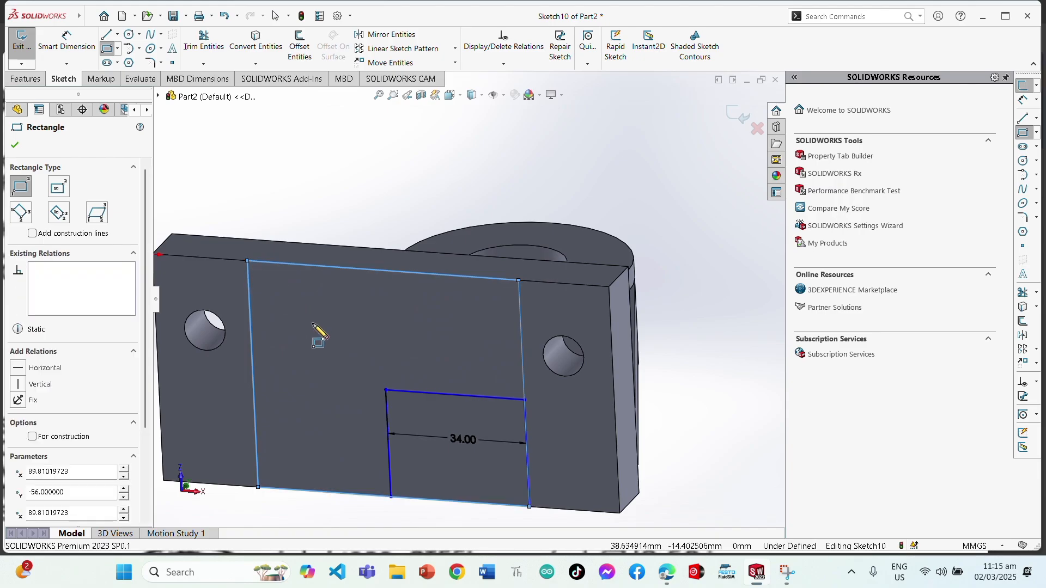
{"action": "key", "text": "Escape"}
Step: Check the base's underside dimensions on the reference drawing in the browser, and set the rectangle's width to 68 mm in the SOLIDWORKS sketch
{"action": "left_click", "coordinate": [667, 578]}
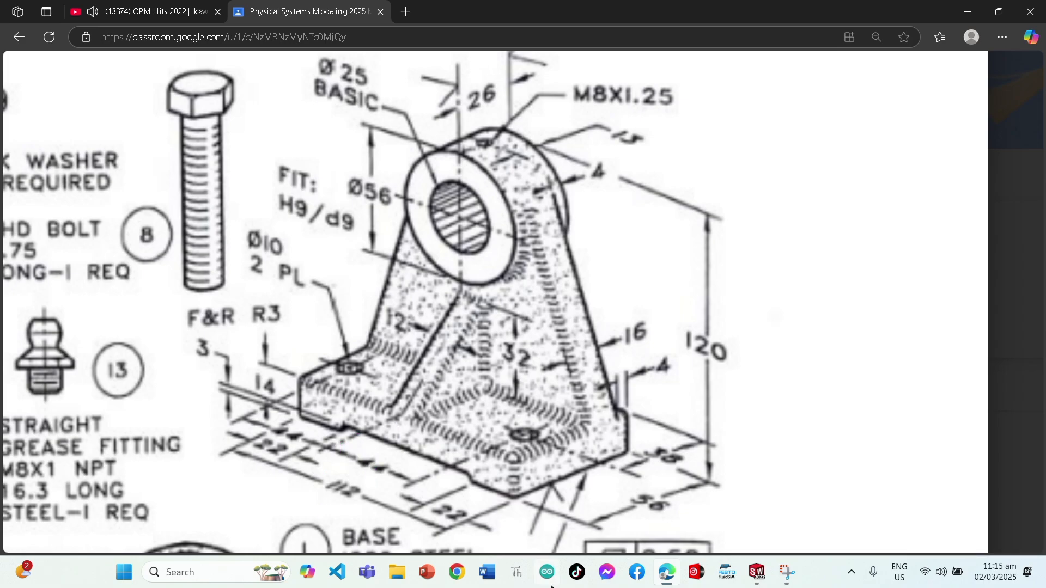
{"action": "left_click", "coordinate": [758, 574]}
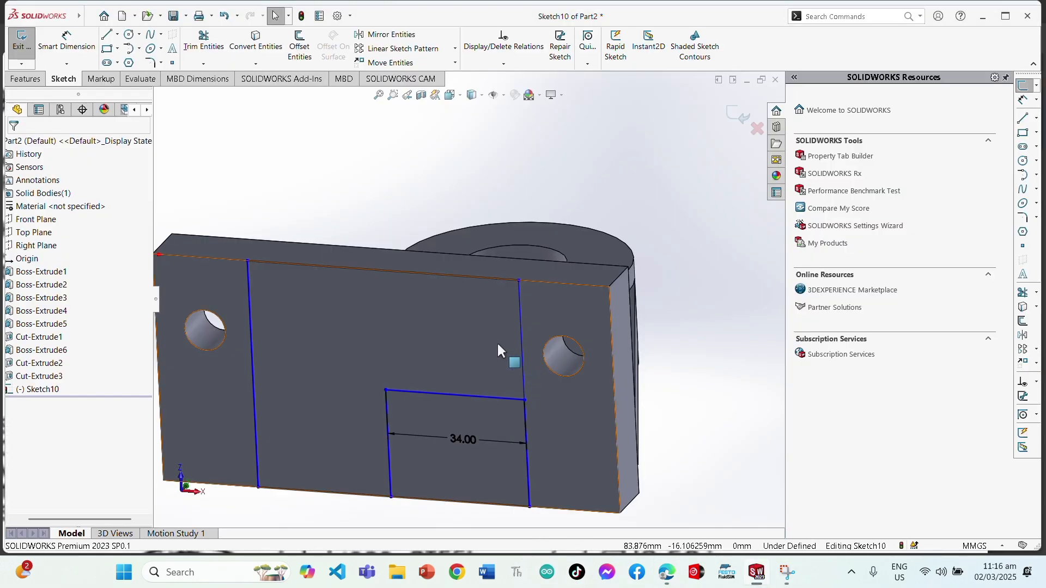
{"action": "left_click", "coordinate": [66, 41]}
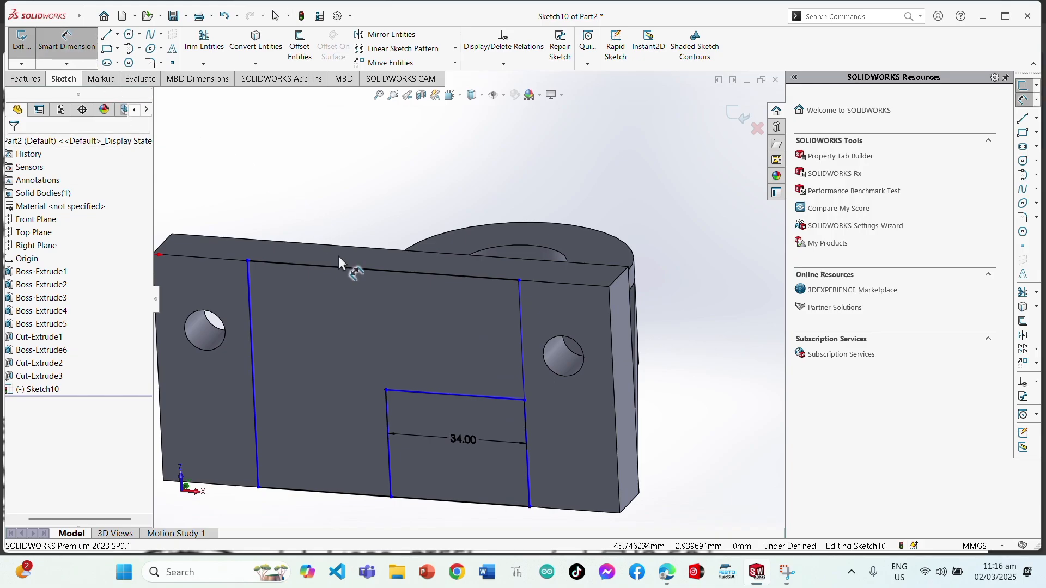
{"action": "left_click", "coordinate": [347, 268]}
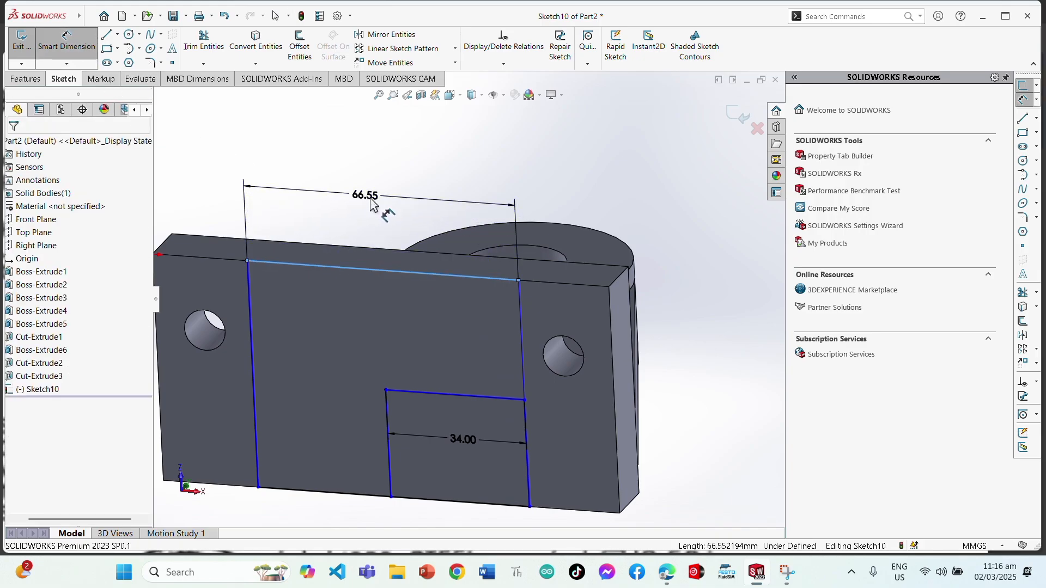
{"action": "left_click", "coordinate": [372, 205]}
{"action": "type", "text": "34"}
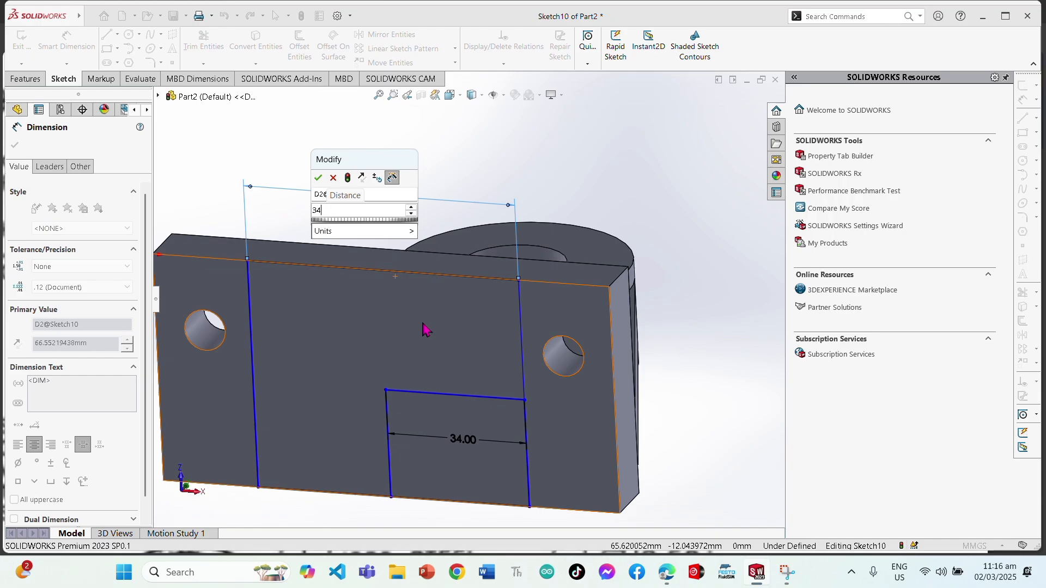
{"action": "type", "text": "(2)"}
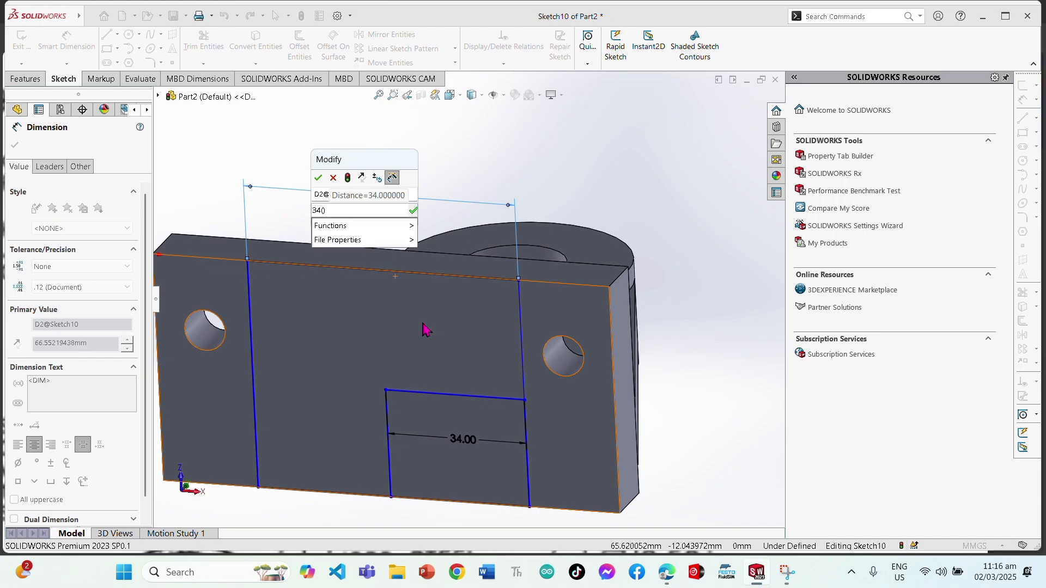
{"action": "key", "text": "Return"}
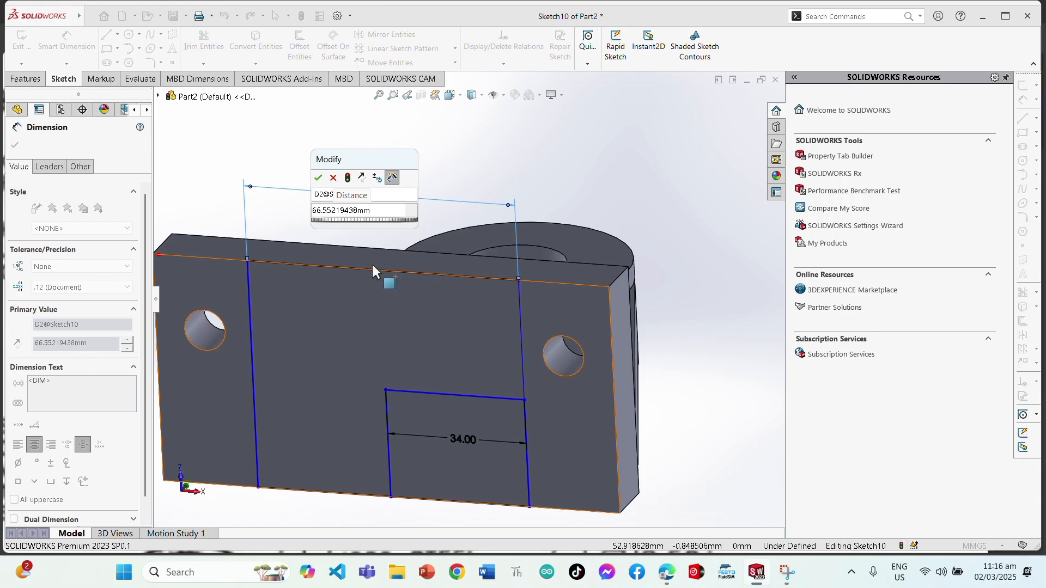
{"action": "left_click_drag", "start_coordinate": [376, 210], "coordinate": [271, 198]}
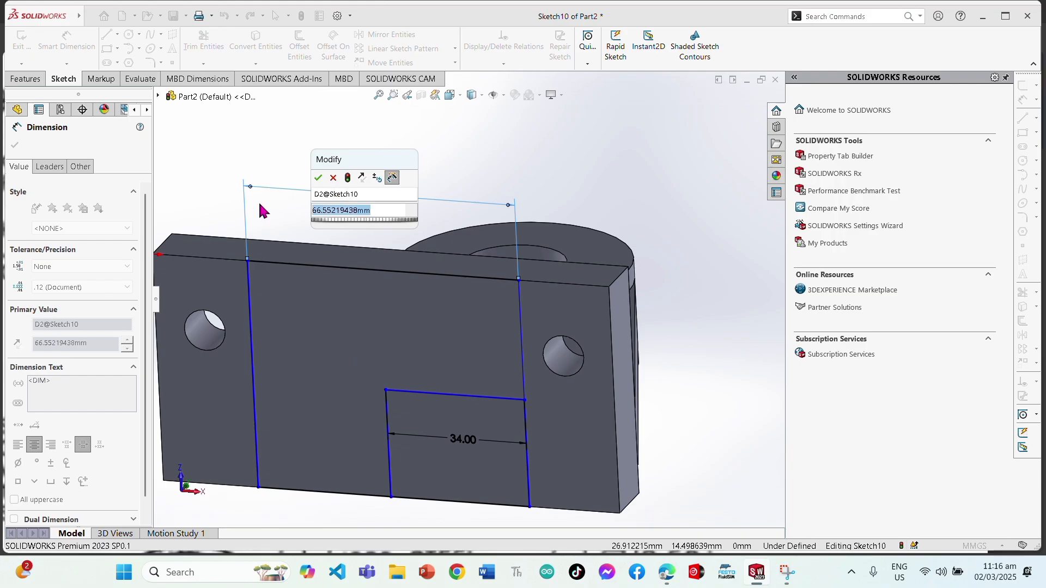
{"action": "type", "text": "68"}
{"action": "key", "text": "Return"}
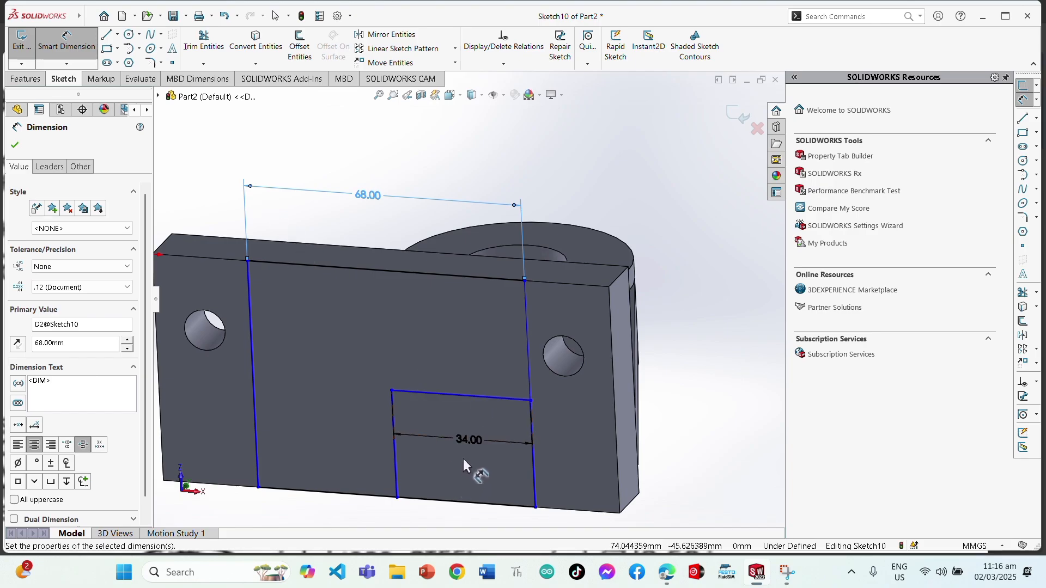
{"action": "key", "text": "Escape"}
{"action": "mouse_move", "coordinate": [431, 351]}
{"action": "middle_mouse_down"}
{"action": "mouse_move", "coordinate": [435, 327]}
{"action": "mouse_move", "coordinate": [443, 361]}
{"action": "middle_mouse_up"}
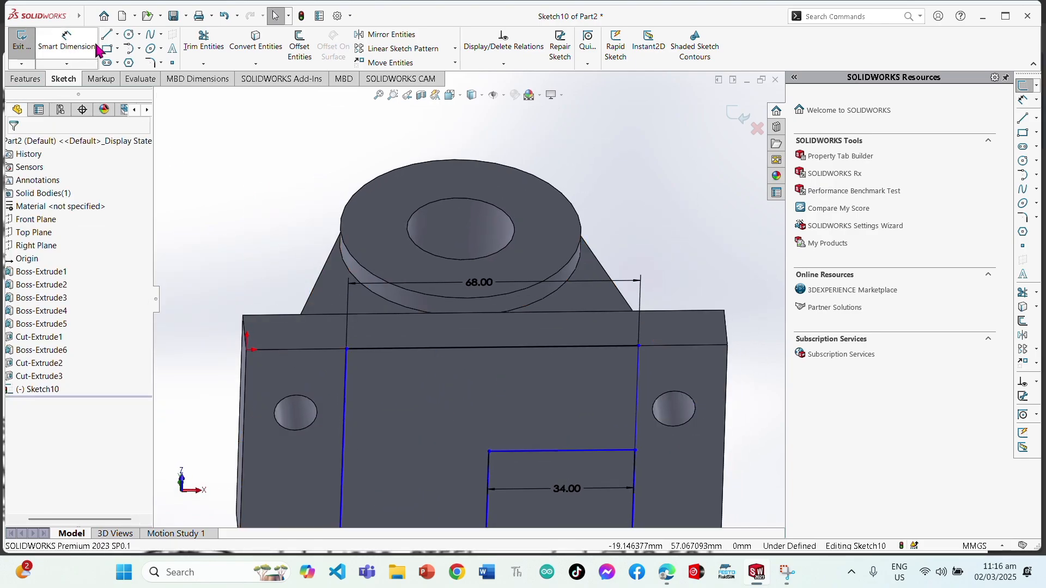
Step: Dimension the distance between the recess rectangle's -X side and the plate's -X edge, and set it to 22 mm
{"action": "left_click", "coordinate": [78, 44]}
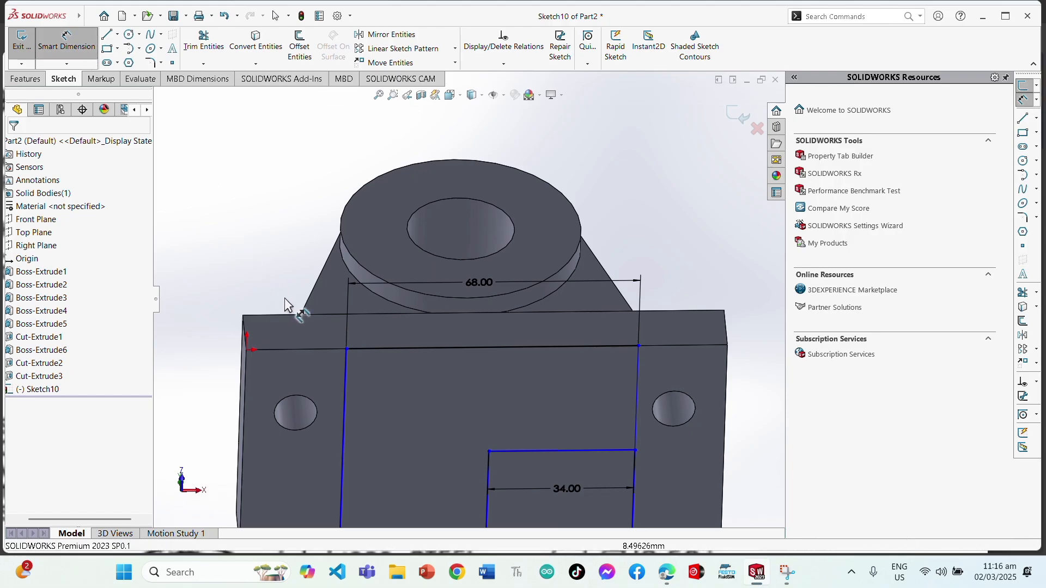
{"action": "left_click", "coordinate": [345, 357]}
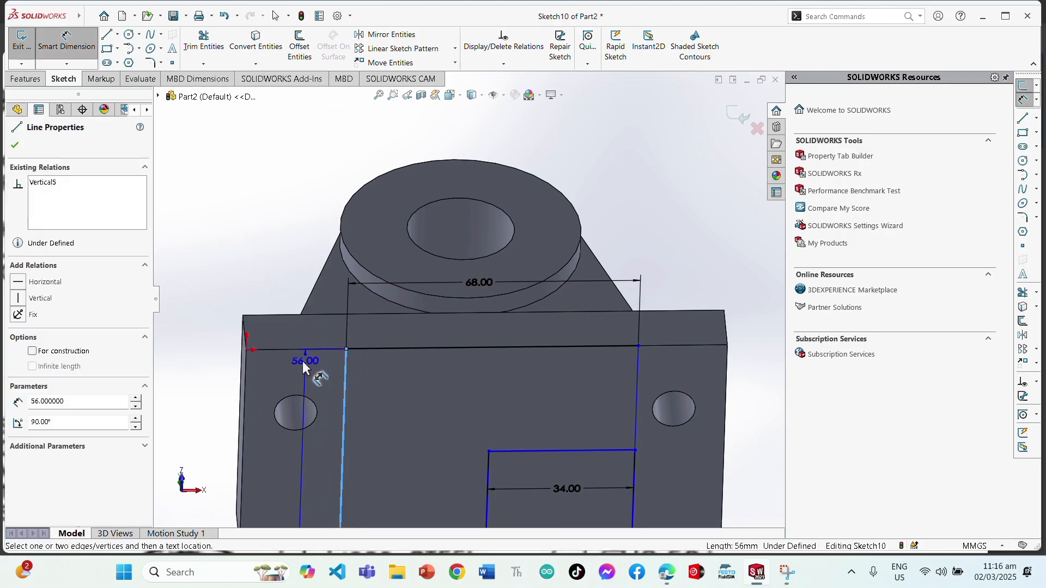
{"action": "left_click", "coordinate": [245, 372]}
{"action": "left_click", "coordinate": [280, 255]}
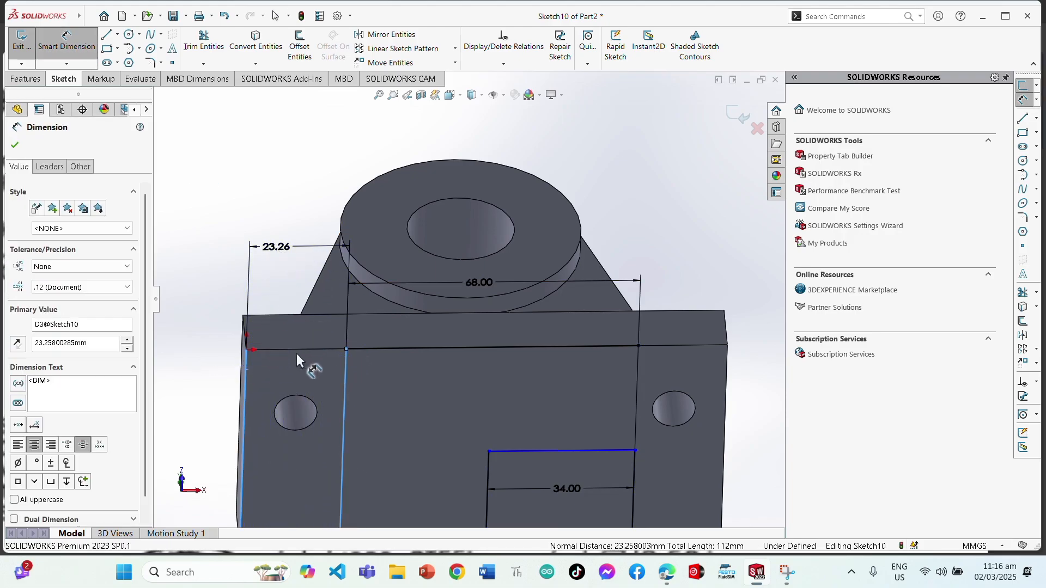
{"action": "type", "text": "22"}
{"action": "key", "text": "Return"}
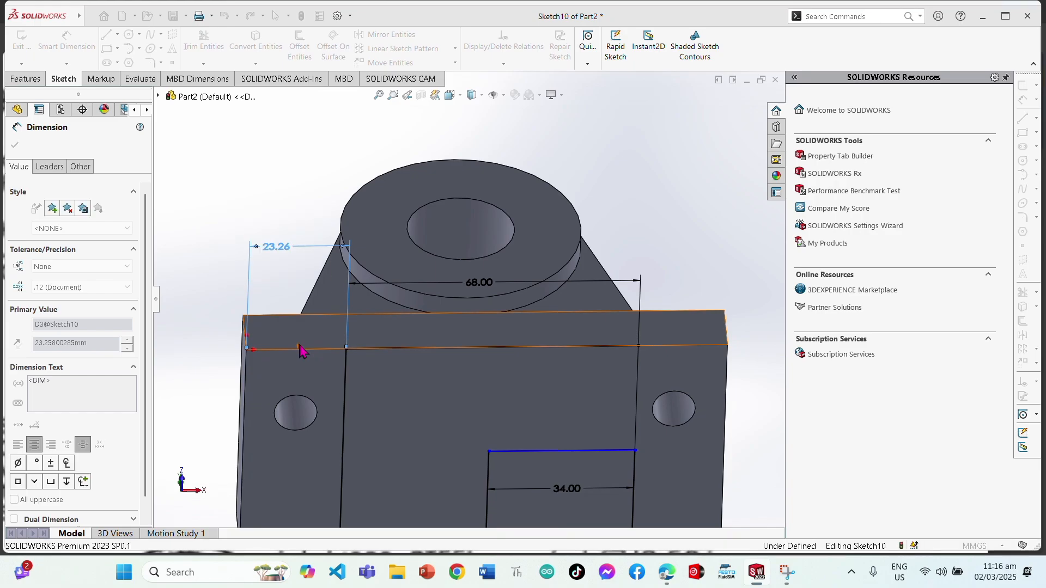
{"action": "key", "text": "Escape"}
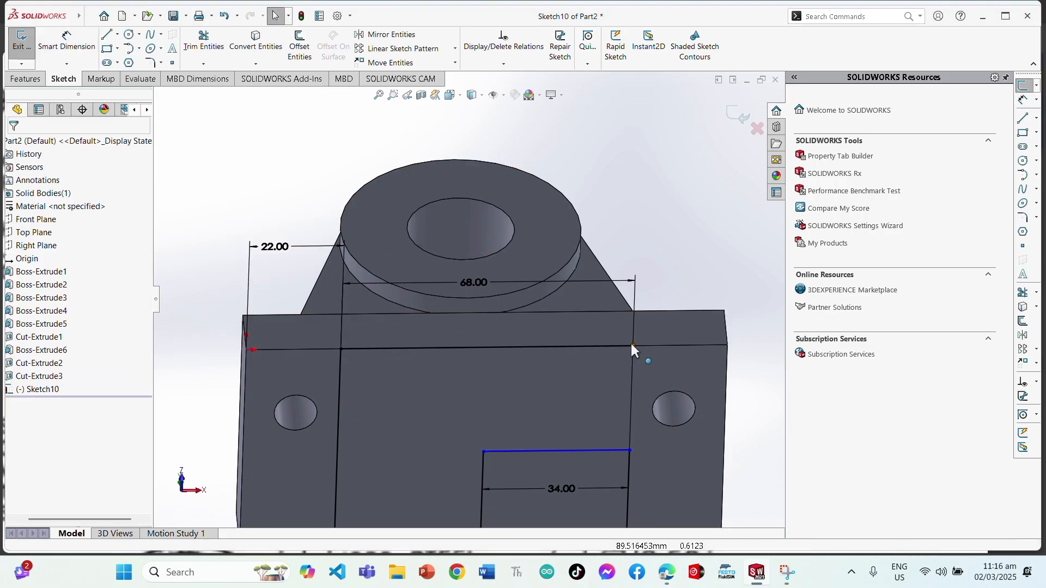
Step: Add a driven dimension between the recess rectangle's +X side and the plate's +X edge
{"action": "left_click", "coordinate": [67, 42]}
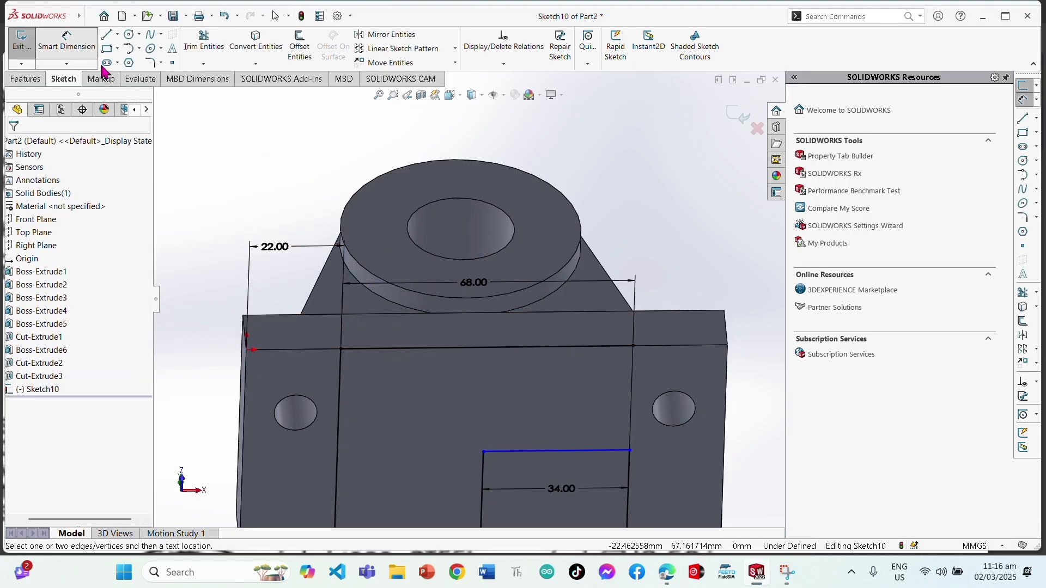
{"action": "left_click", "coordinate": [631, 369]}
{"action": "left_click", "coordinate": [726, 363]}
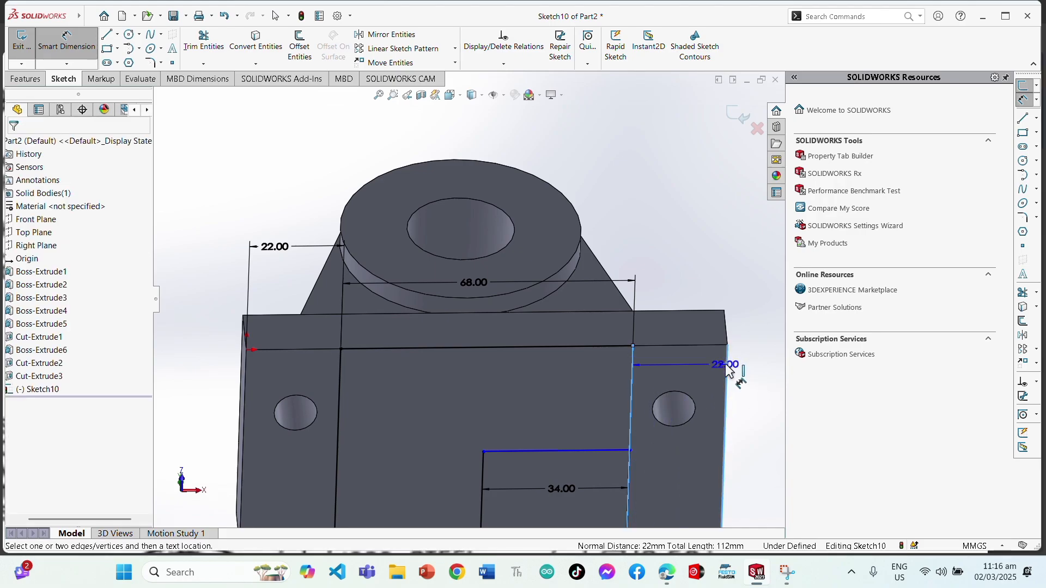
{"action": "left_click", "coordinate": [673, 248]}
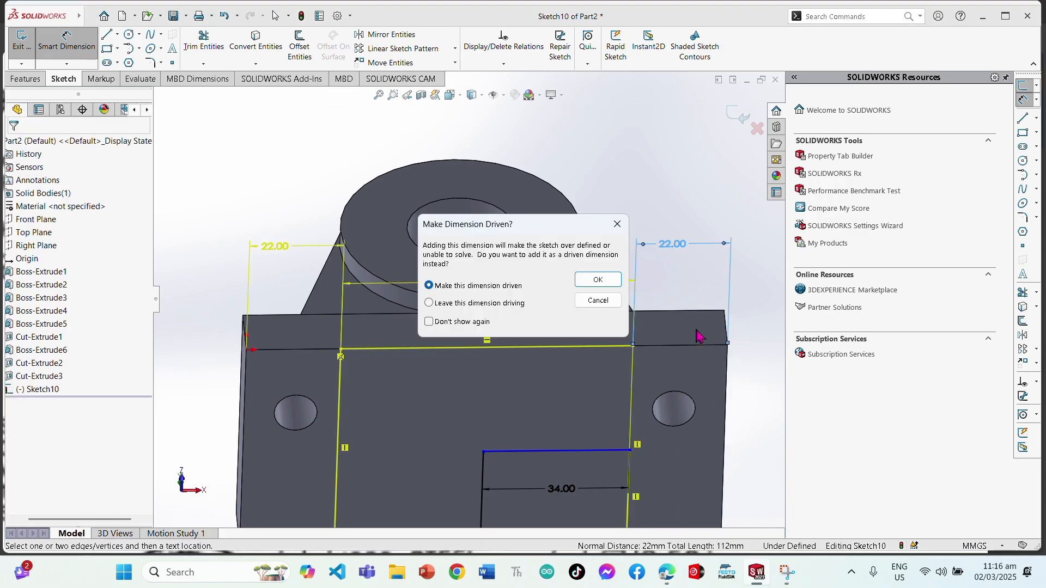
{"action": "left_click", "coordinate": [597, 280]}
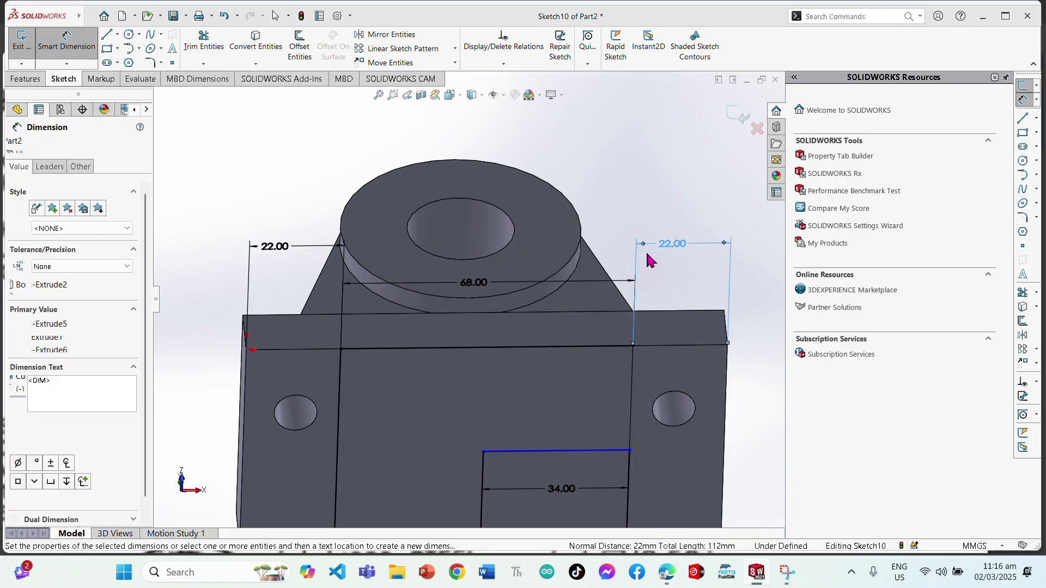
Step: Try to edit the driven dimension between the rectangle's +X side and the plate's +X edge
{"action": "double_click", "coordinate": [666, 245]}
{"action": "left_click", "coordinate": [607, 284]}
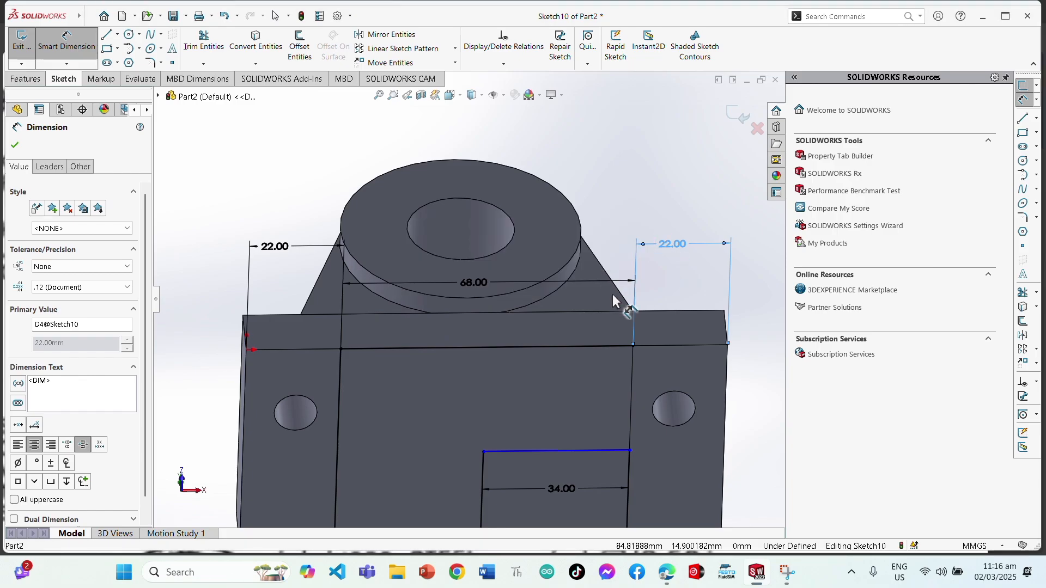
{"action": "left_click", "coordinate": [477, 286]}
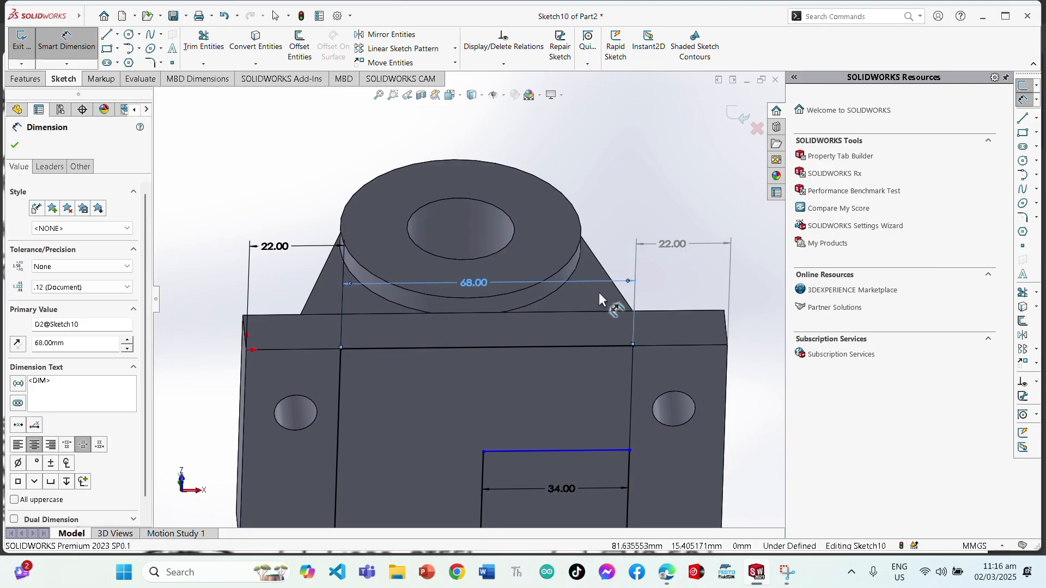
{"action": "key", "text": "Escape"}
{"action": "left_click", "coordinate": [675, 249]}
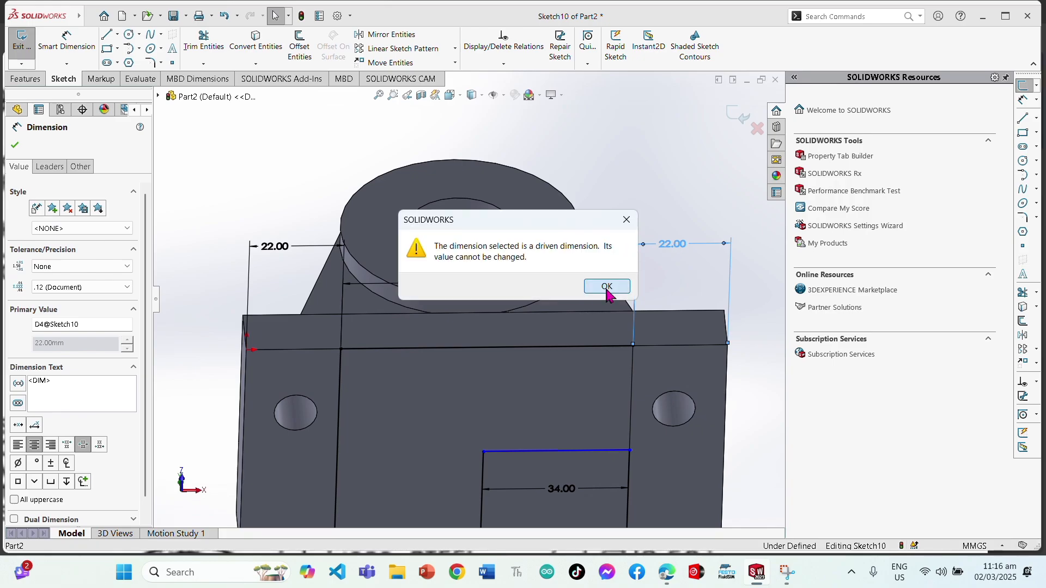
{"action": "left_click", "coordinate": [606, 287]}
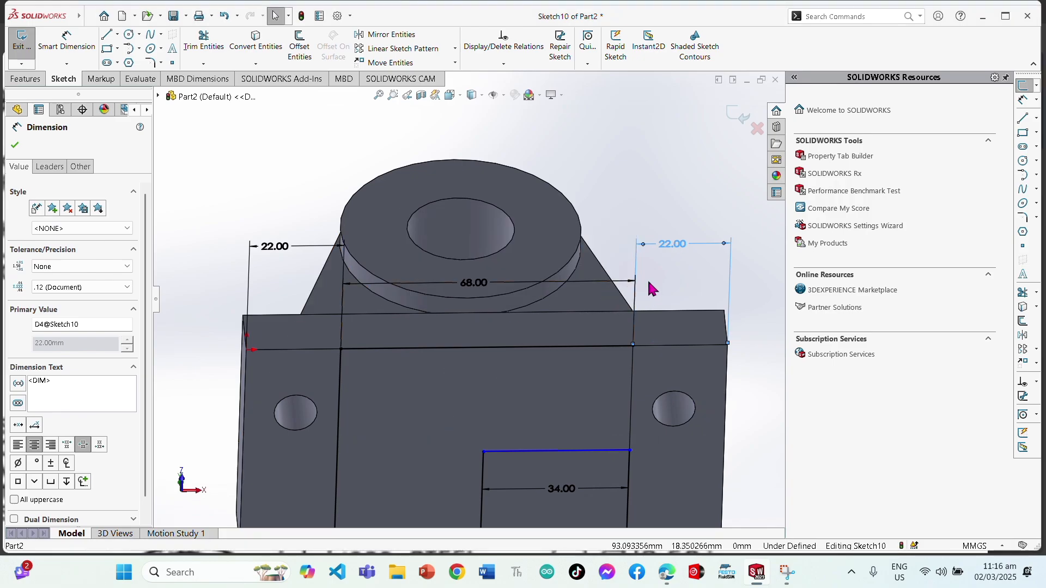
Step: Delete the rectangle's 68 mm width dimension and try again to edit the driven dimension at the +X end
{"action": "left_click", "coordinate": [465, 284]}
{"action": "key", "text": "Delete"}
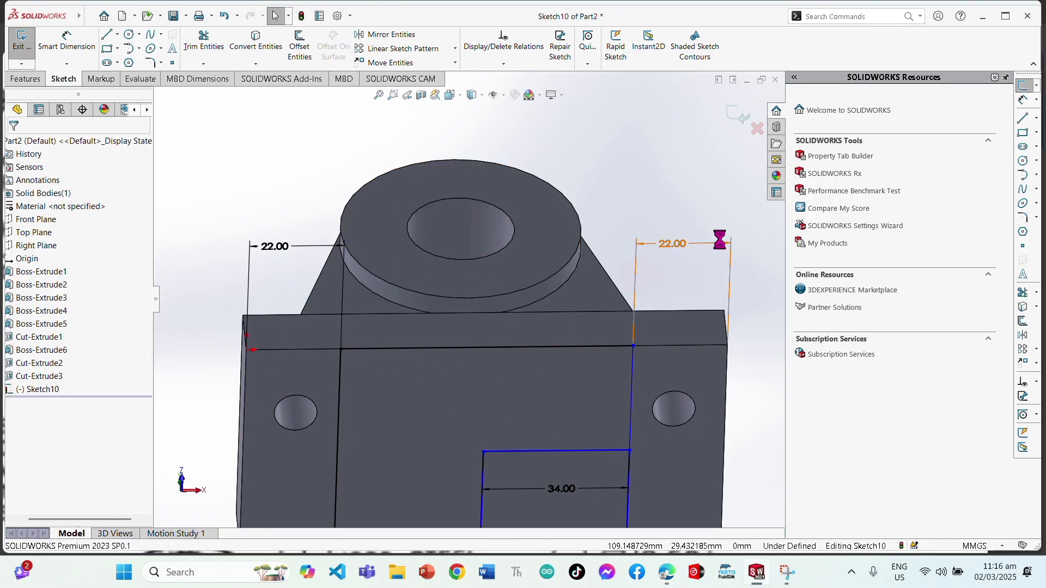
{"action": "double_click", "coordinate": [680, 250]}
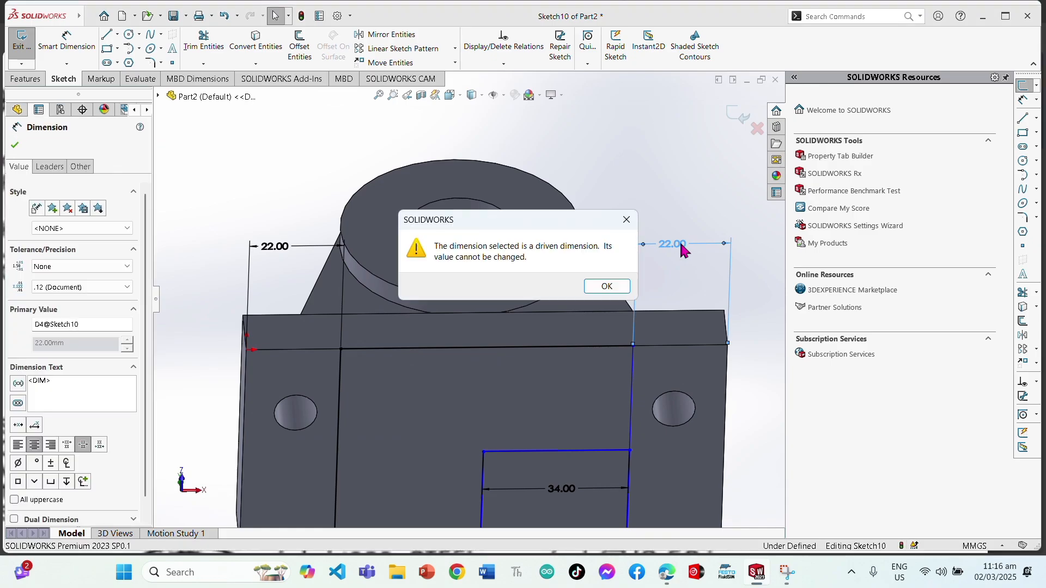
{"action": "left_click", "coordinate": [606, 286]}
Step: Power-trim the 34 mm layout line and its side line inside the recess rectangle, along with part of the rectangle's -Z side
{"action": "middle_click_drag", "start_coordinate": [674, 283], "coordinate": [649, 267]}
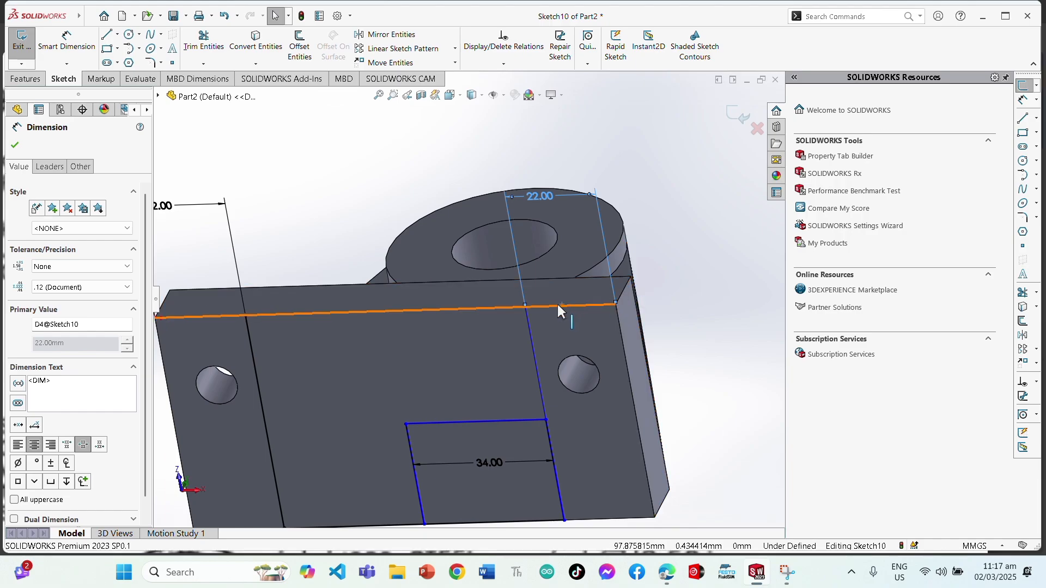
{"action": "scroll", "coordinate": [555, 301], "scroll_direction": "up", "scroll_amount": 2}
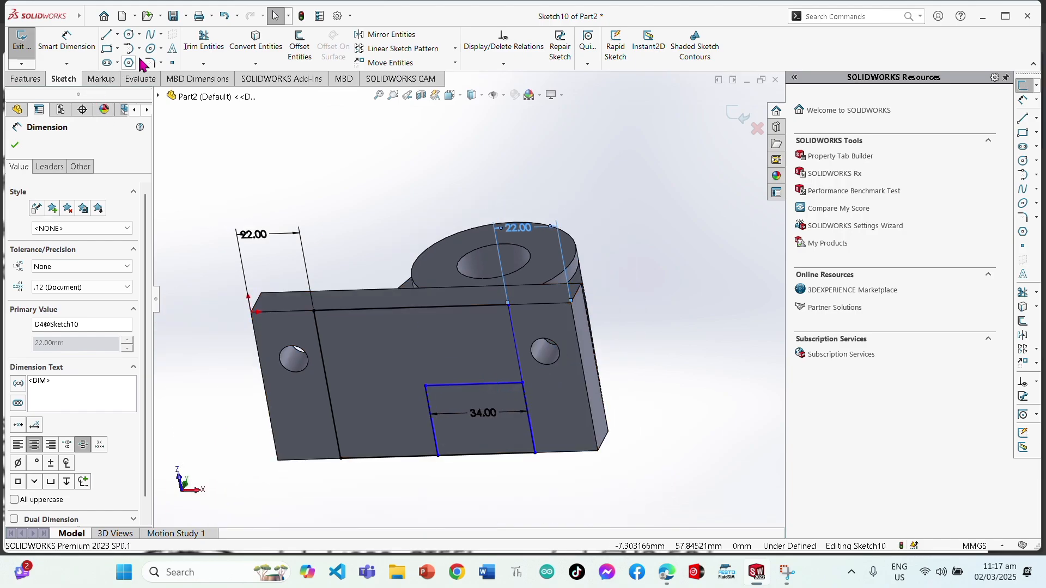
{"action": "left_click", "coordinate": [203, 40]}
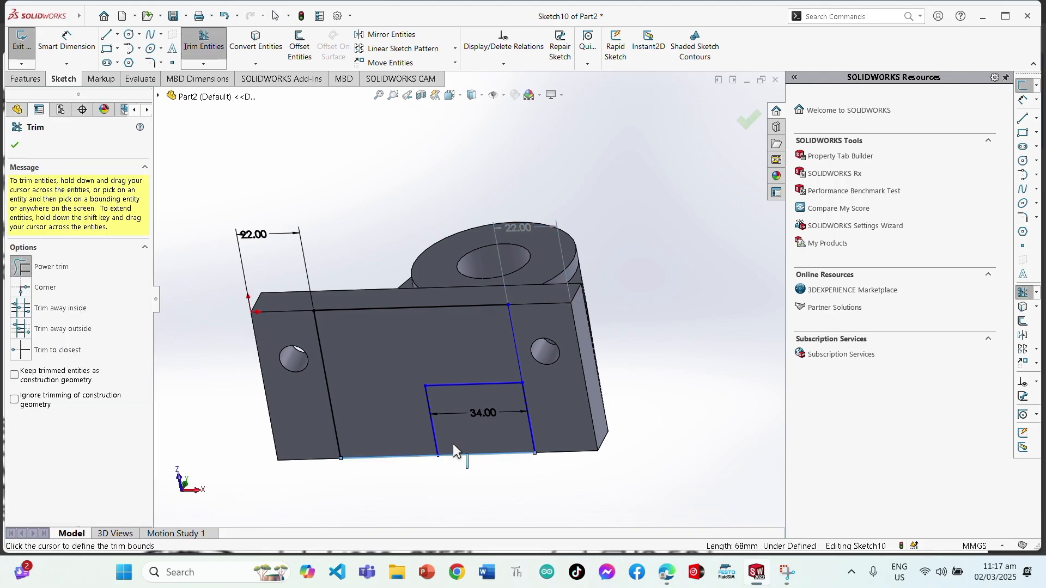
{"action": "mouse_move", "coordinate": [450, 432]}
{"action": "left_mouse_down"}
{"action": "mouse_move", "coordinate": [415, 385]}
{"action": "mouse_move", "coordinate": [464, 425]}
{"action": "left_mouse_up"}
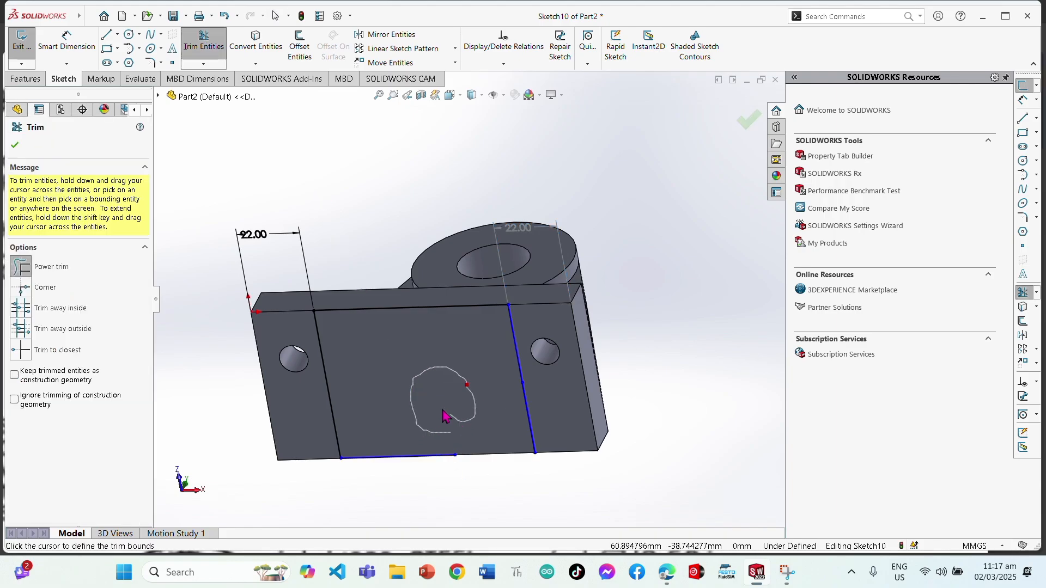
{"action": "key", "text": "Escape"}
Step: Check the underside recess depth on the reference drawing in the browser and return to SOLIDWORKS
{"action": "middle_click_drag", "start_coordinate": [455, 401], "coordinate": [456, 442]}
{"action": "mouse_move", "coordinate": [667, 575]}
{"action": "left_click", "coordinate": [607, 523]}
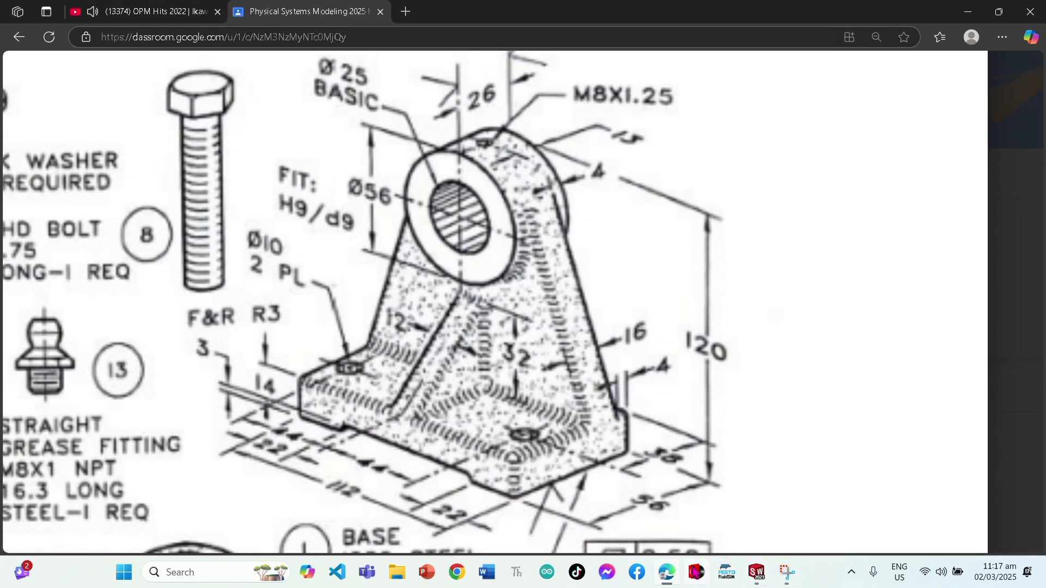
{"action": "left_click", "coordinate": [763, 573]}
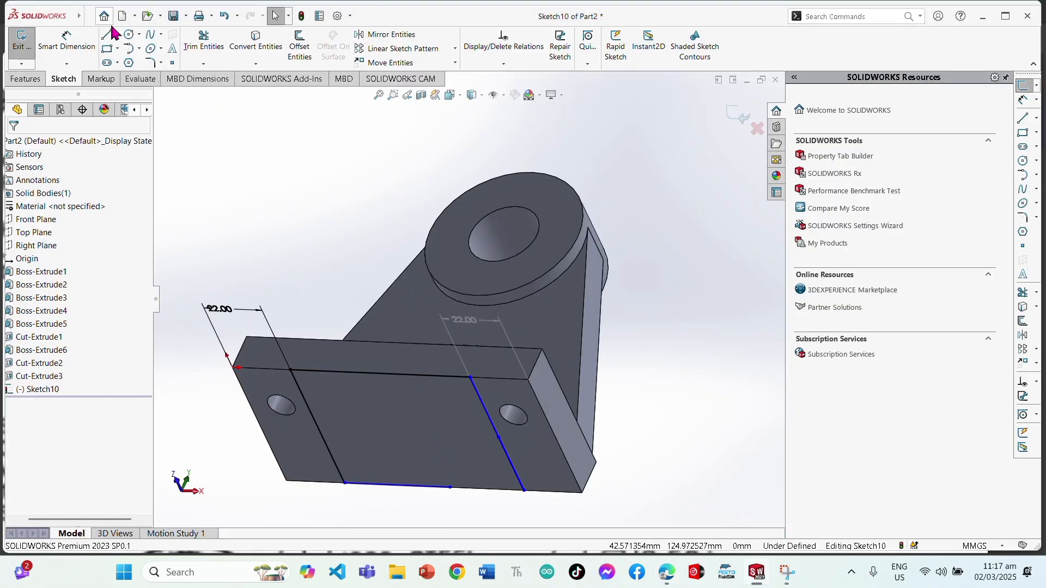
{"action": "left_click", "coordinate": [25, 80]}
{"action": "left_click", "coordinate": [27, 46]}
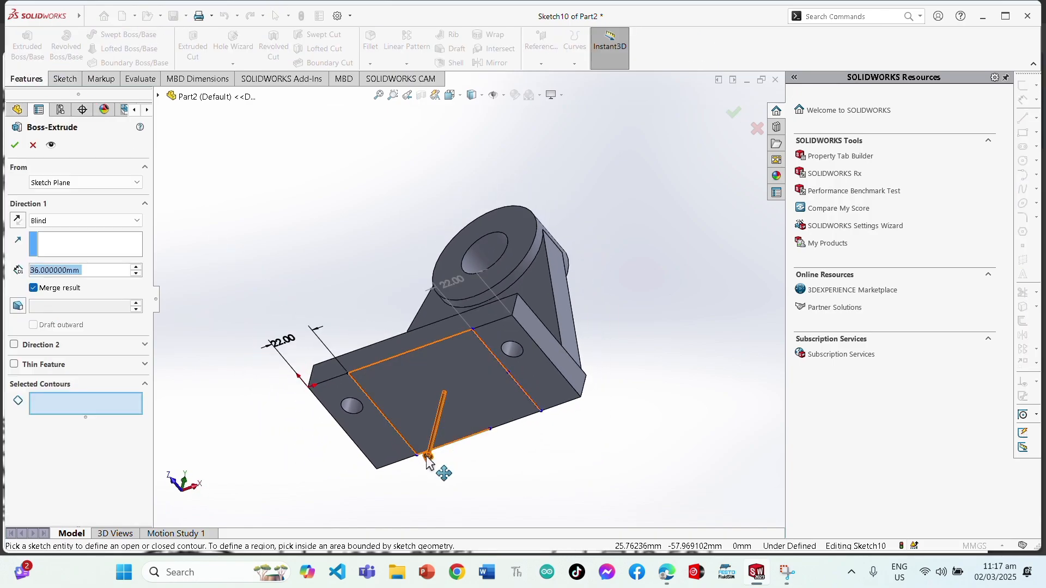
{"action": "left_click", "coordinate": [61, 110]}
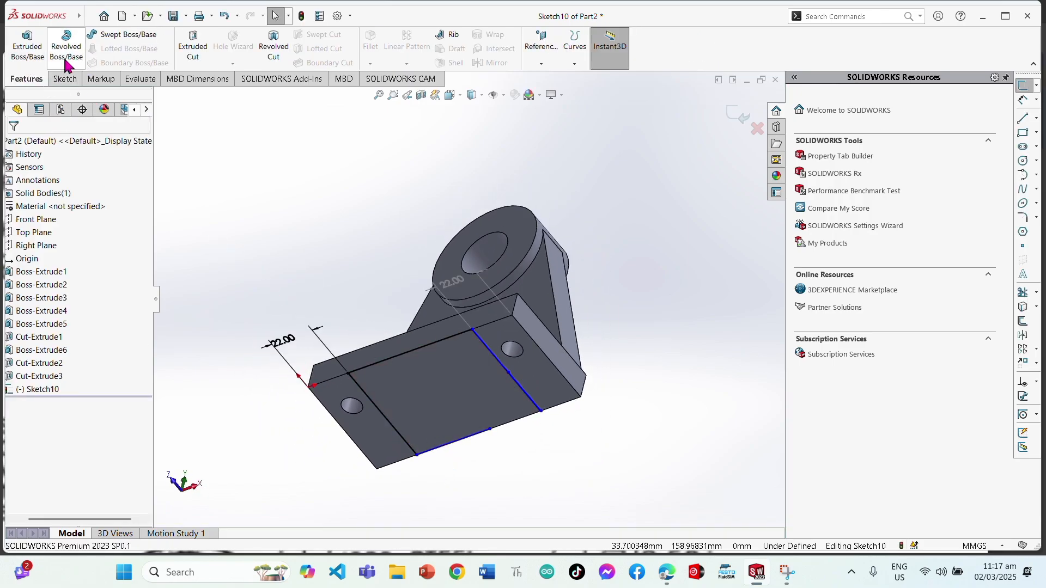
Step: Try to cut the recess profile into the plate's underside as a blind Extruded Cut 3 mm deep
{"action": "left_click", "coordinate": [193, 46]}
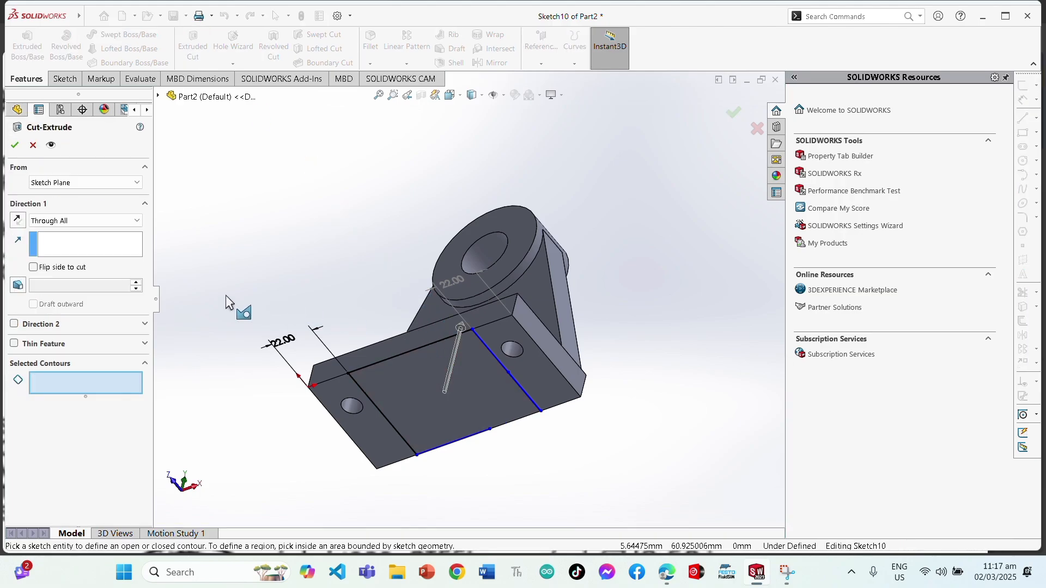
{"action": "left_click", "coordinate": [102, 219]}
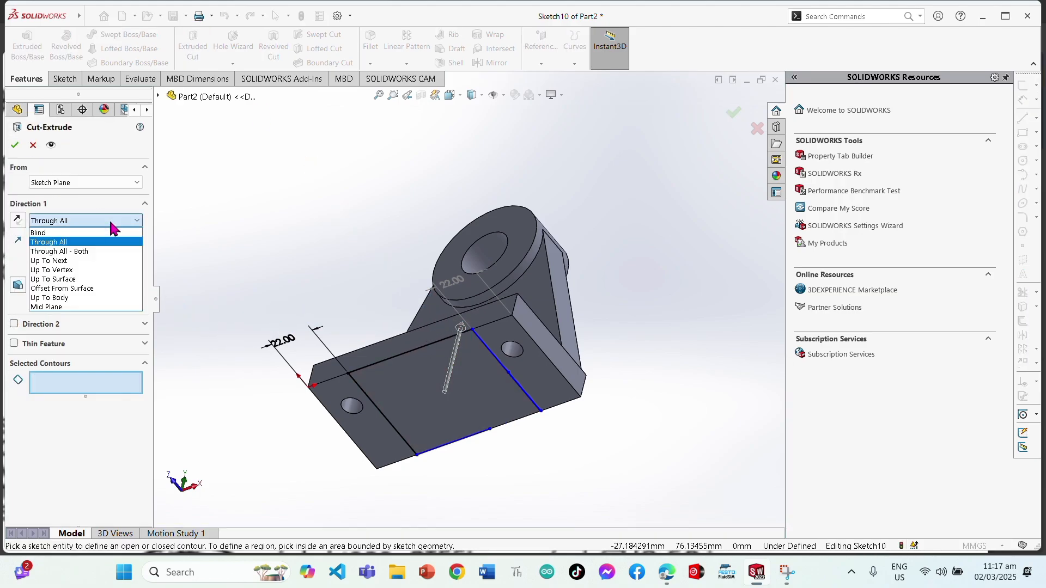
{"action": "left_click", "coordinate": [82, 241]}
{"action": "left_click", "coordinate": [90, 221]}
{"action": "left_click", "coordinate": [90, 233]}
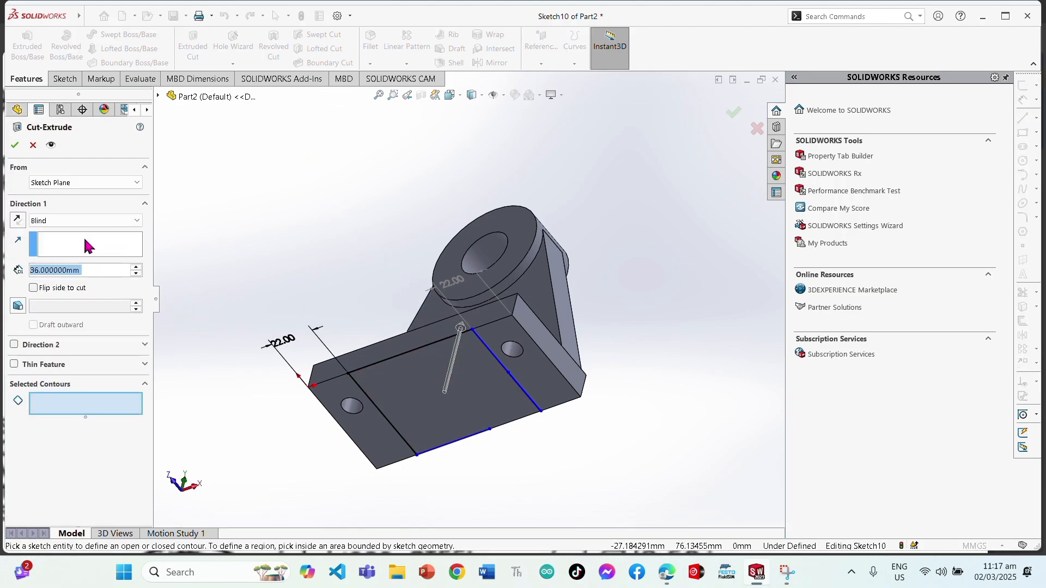
{"action": "type", "text": "3"}
{"action": "key", "text": "Return"}
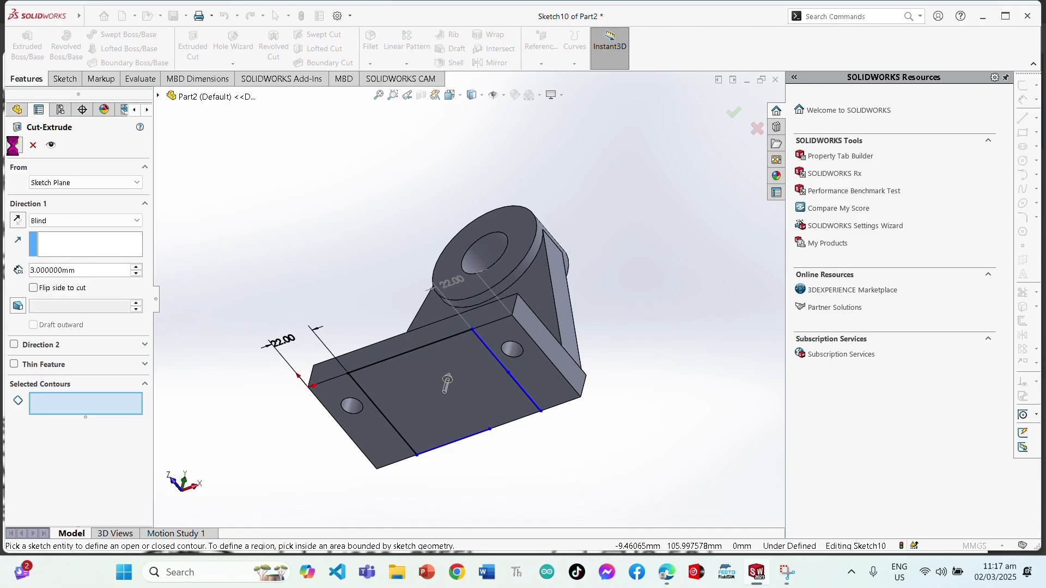
{"action": "left_click", "coordinate": [606, 285]}
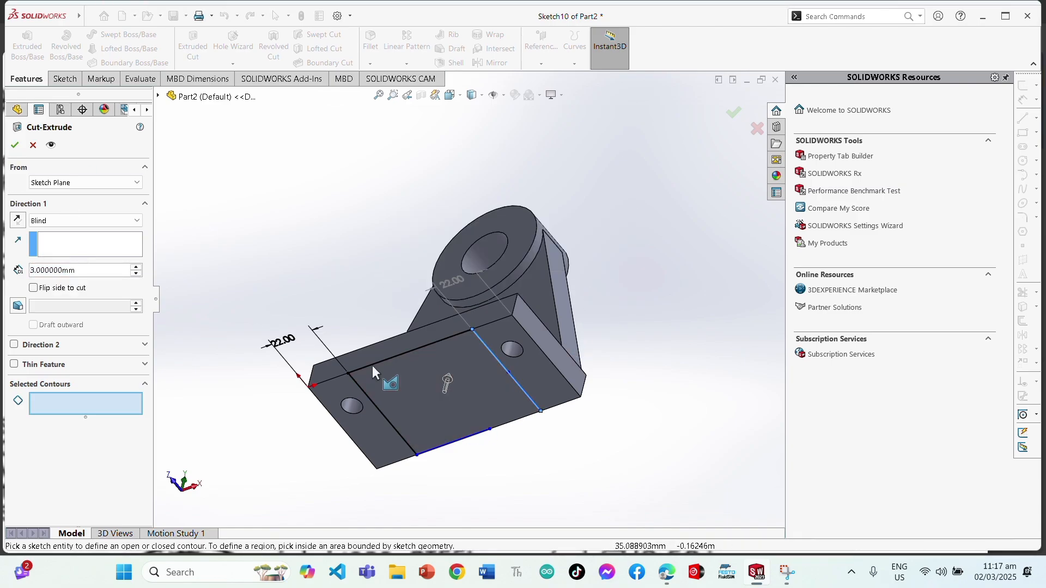
{"action": "middle_click_drag", "start_coordinate": [338, 323], "coordinate": [346, 382]}
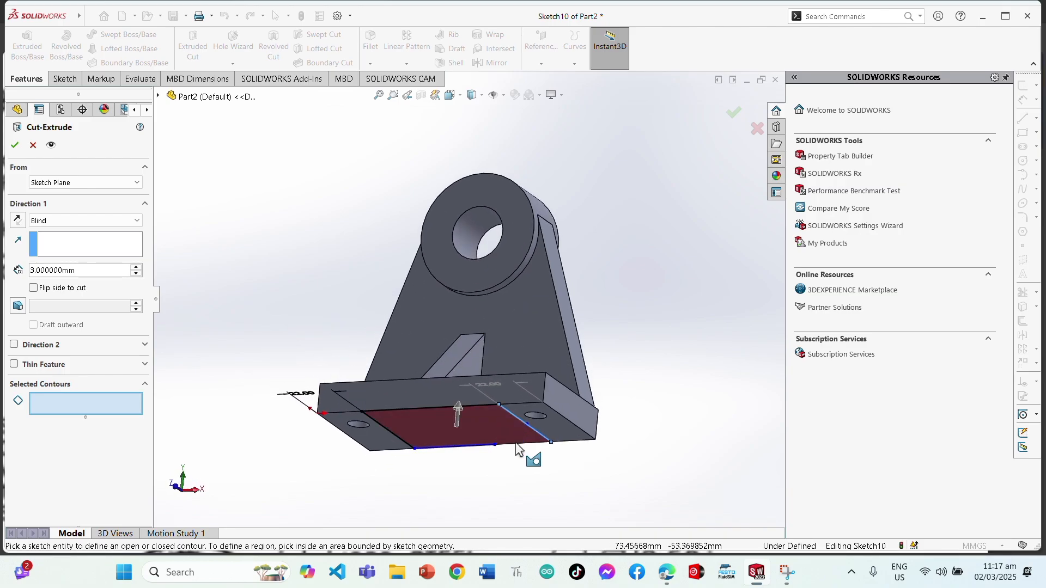
{"action": "key", "text": "Escape"}
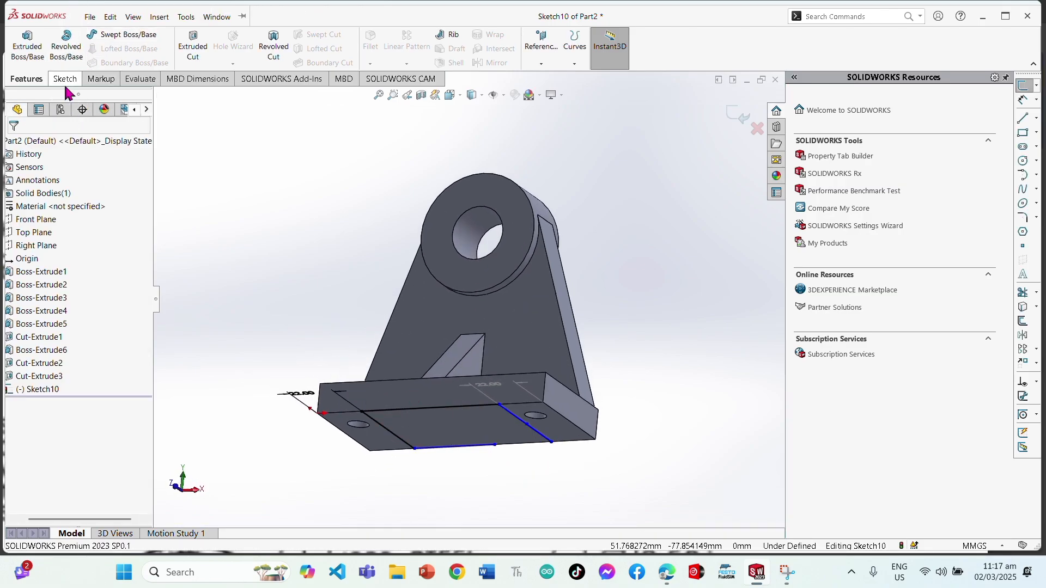
Step: Try to close the recess outline with a line along the plate's -Z edge, from the trimmed segment's end to the +X side line
{"action": "left_click", "coordinate": [64, 79]}
{"action": "left_click", "coordinate": [107, 34]}
{"action": "scroll", "coordinate": [561, 496], "scroll_direction": "down", "scroll_amount": 3}
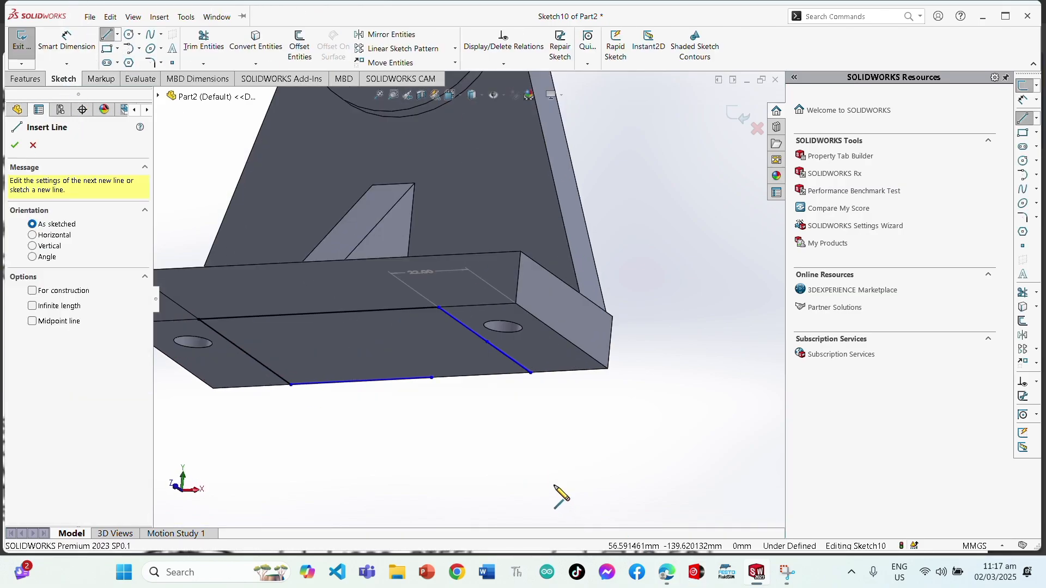
{"action": "scroll", "coordinate": [561, 496], "scroll_direction": "down", "scroll_amount": 3}
{"action": "left_click", "coordinate": [325, 265]}
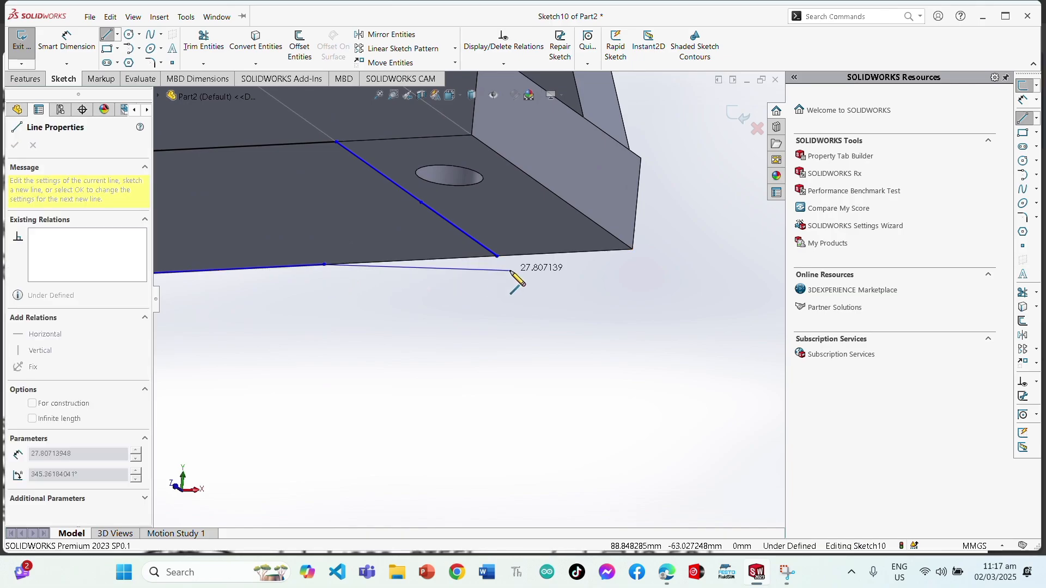
{"action": "left_click", "coordinate": [495, 254]}
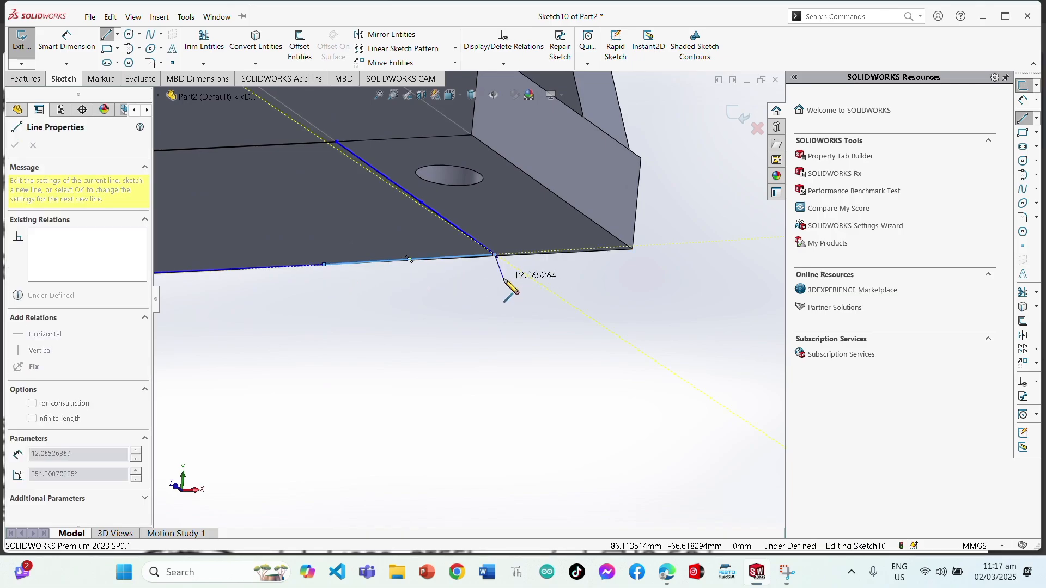
{"action": "key", "text": "Escape"}
{"action": "key", "text": "Escape"}
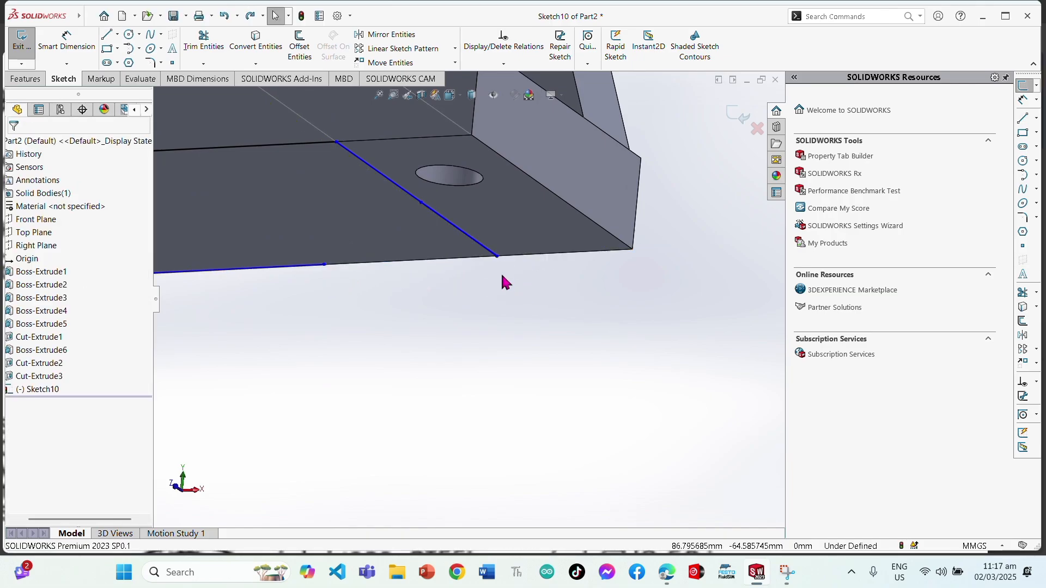
{"action": "middle_click_drag", "start_coordinate": [501, 273], "coordinate": [489, 245]}
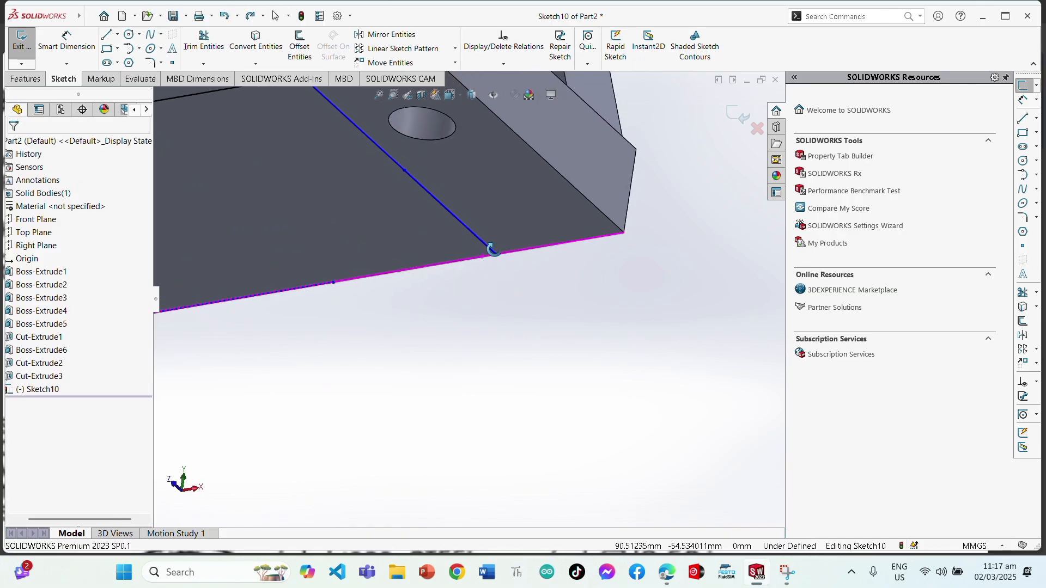
Step: Draw the missing line between the trimmed segment's endpoint and the +X side line's endpoint along the plate's -Z edge
{"action": "left_click", "coordinate": [107, 34]}
{"action": "scroll", "coordinate": [401, 314], "scroll_direction": "down", "scroll_amount": 5}
{"action": "scroll", "coordinate": [426, 226], "scroll_direction": "up", "scroll_amount": 2}
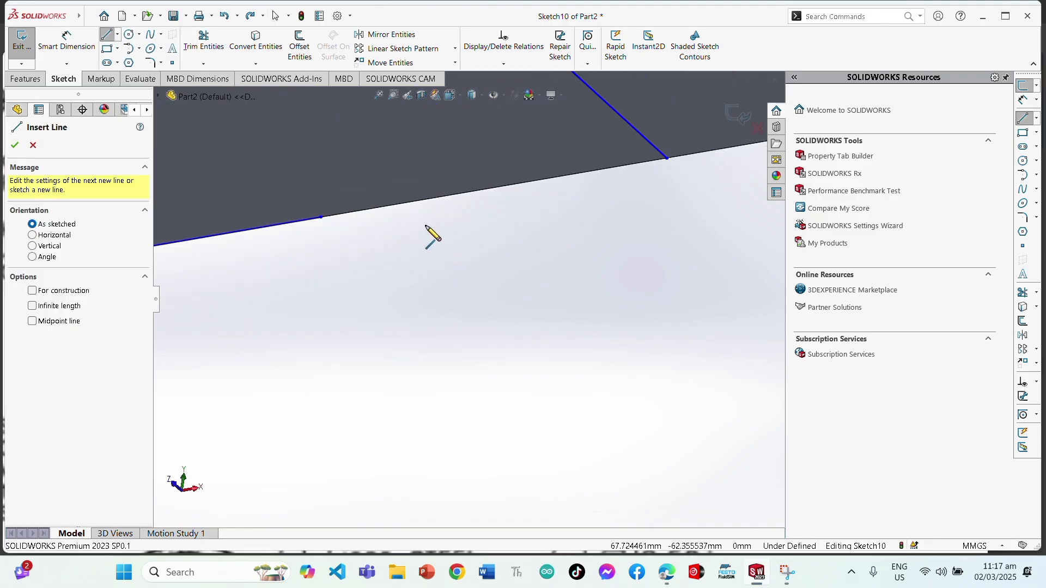
{"action": "left_click", "coordinate": [321, 217]}
{"action": "left_click", "coordinate": [667, 158]}
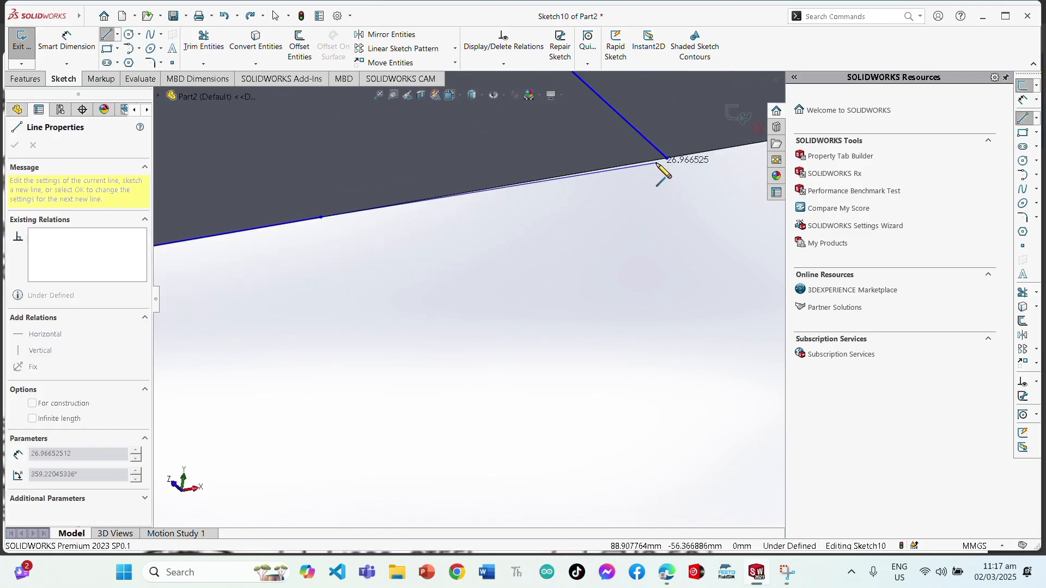
{"action": "key", "text": "Escape"}
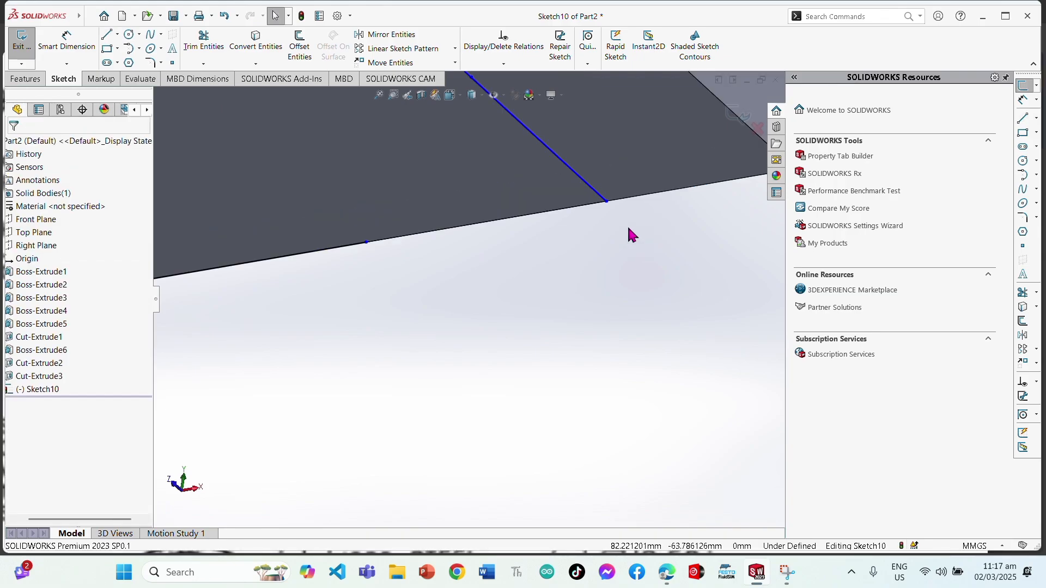
Step: Cut the closed recess region into the plate's underside as a blind Extruded Cut 3 mm deep
{"action": "scroll", "coordinate": [618, 234], "scroll_direction": "up", "scroll_amount": 5}
{"action": "left_click", "coordinate": [25, 80]}
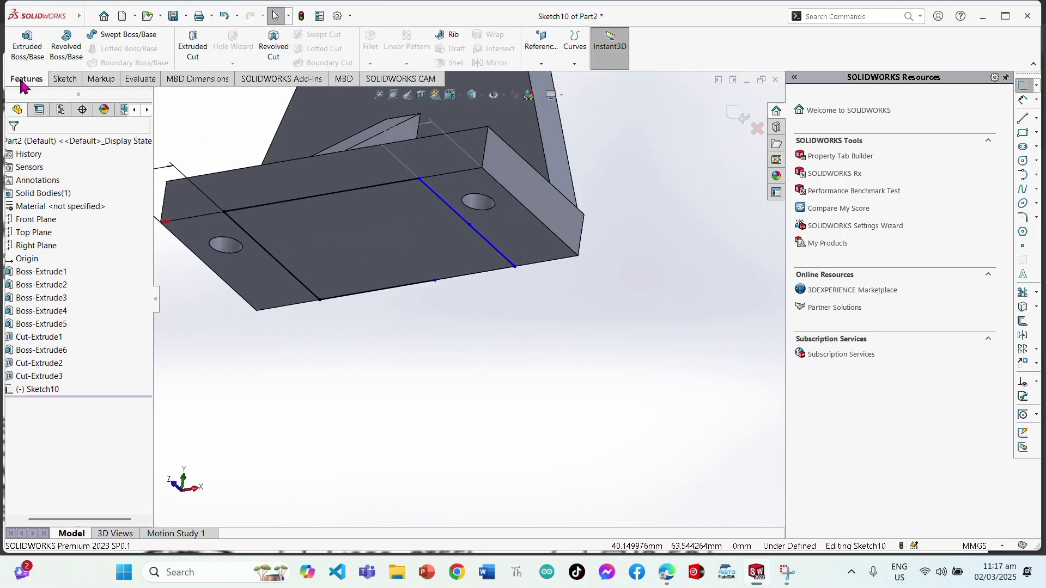
{"action": "left_click", "coordinate": [194, 50]}
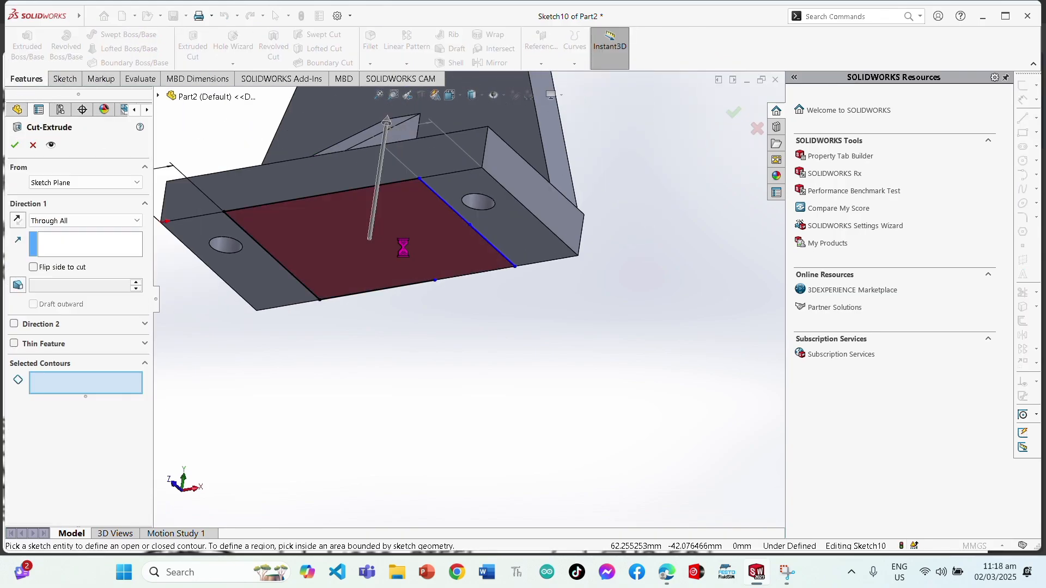
{"action": "left_click", "coordinate": [82, 220]}
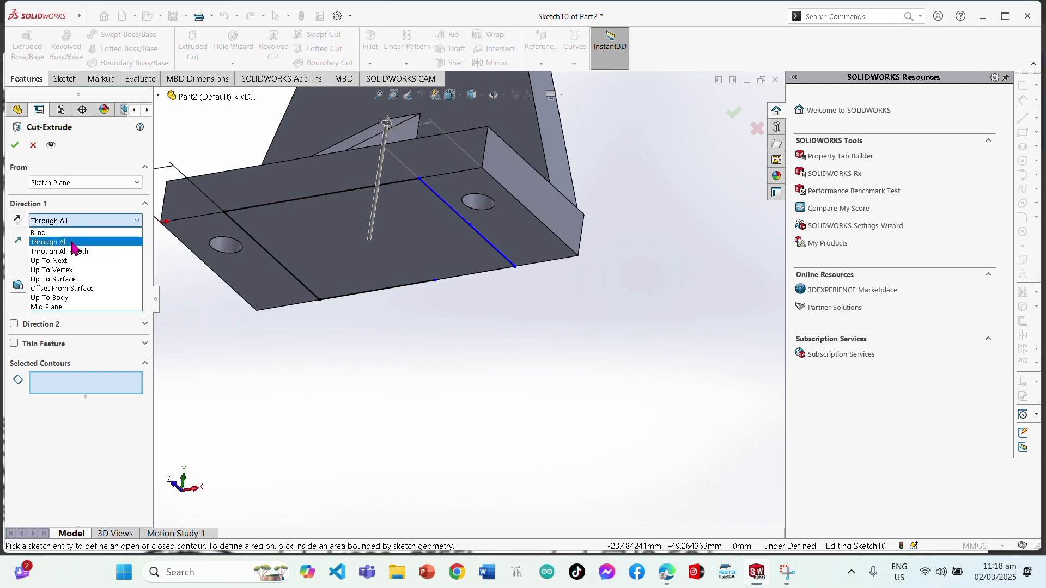
{"action": "left_click", "coordinate": [116, 232]}
{"action": "left_click", "coordinate": [338, 223]}
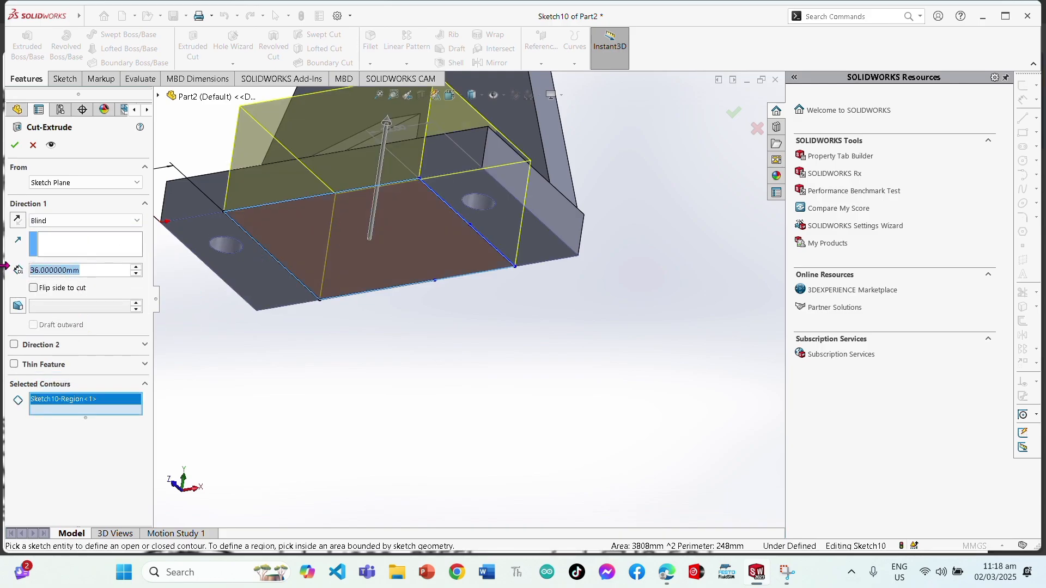
{"action": "type", "text": "3"}
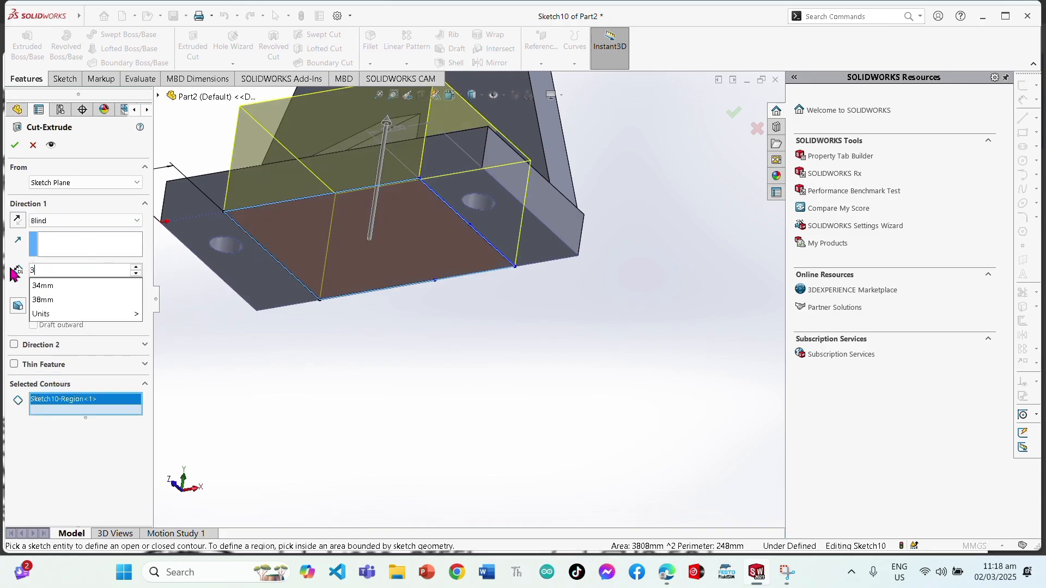
{"action": "key", "text": "Return"}
{"action": "left_click", "coordinate": [14, 147]}
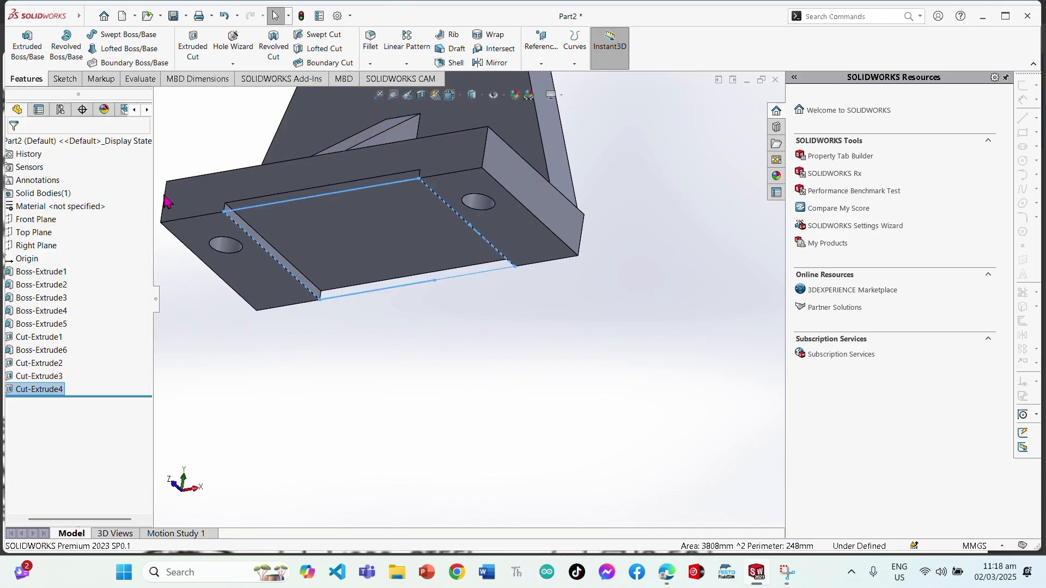
Step: Inspect the underside recess, check the fillet radius note on the reference drawing in the browser, and return to Part2 in SOLIDWORKS
{"action": "middle_click_drag", "start_coordinate": [467, 320], "coordinate": [478, 372]}
{"action": "left_click", "coordinate": [478, 371]}
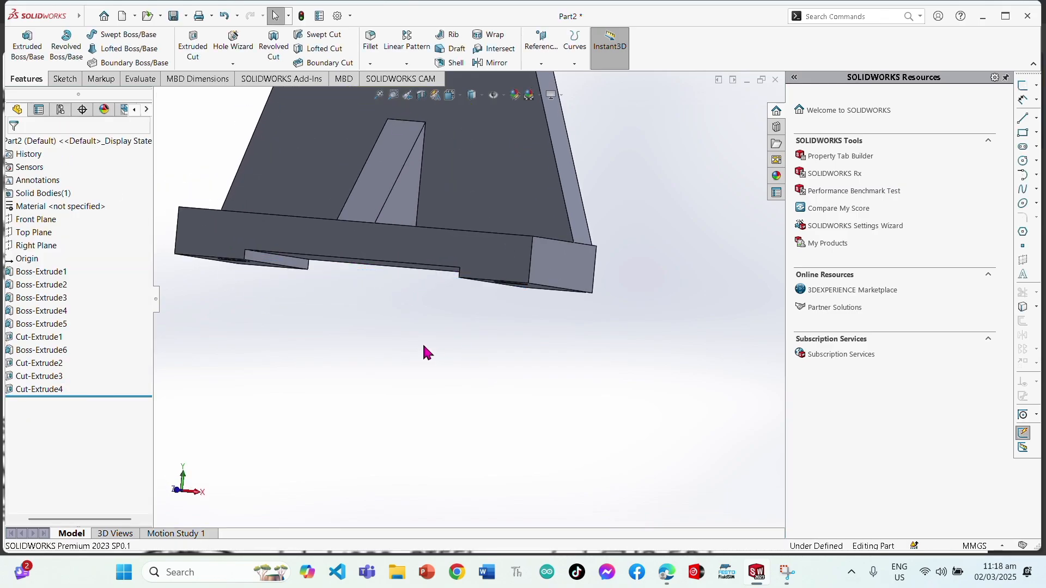
{"action": "scroll", "coordinate": [309, 273], "scroll_direction": "down", "scroll_amount": 1}
{"action": "scroll", "coordinate": [321, 266], "scroll_direction": "up", "scroll_amount": 2}
{"action": "middle_click_drag", "start_coordinate": [410, 210], "coordinate": [464, 197]}
{"action": "scroll", "coordinate": [463, 192], "scroll_direction": "down", "scroll_amount": 1}
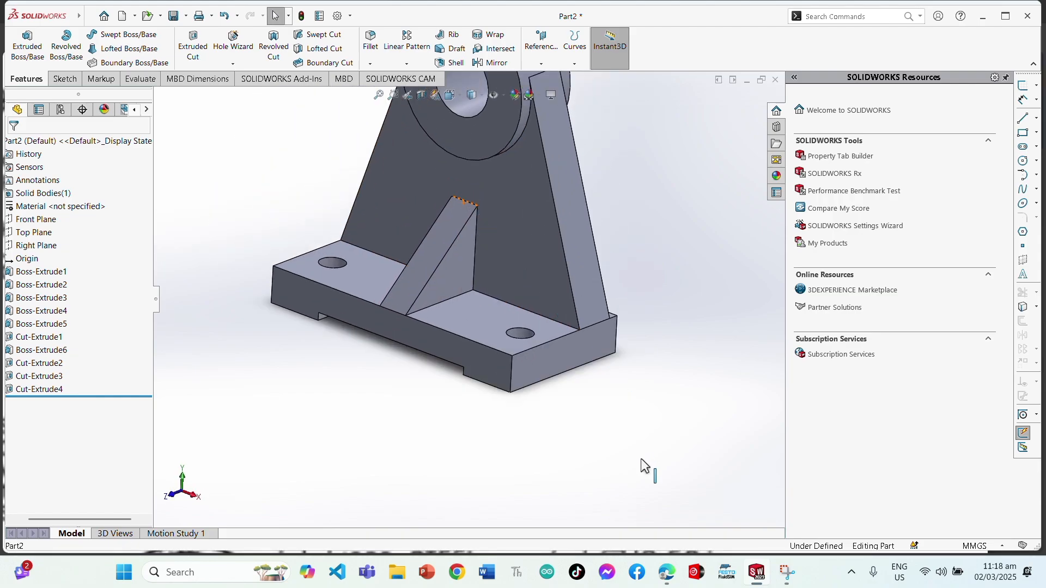
{"action": "left_click", "coordinate": [669, 582]}
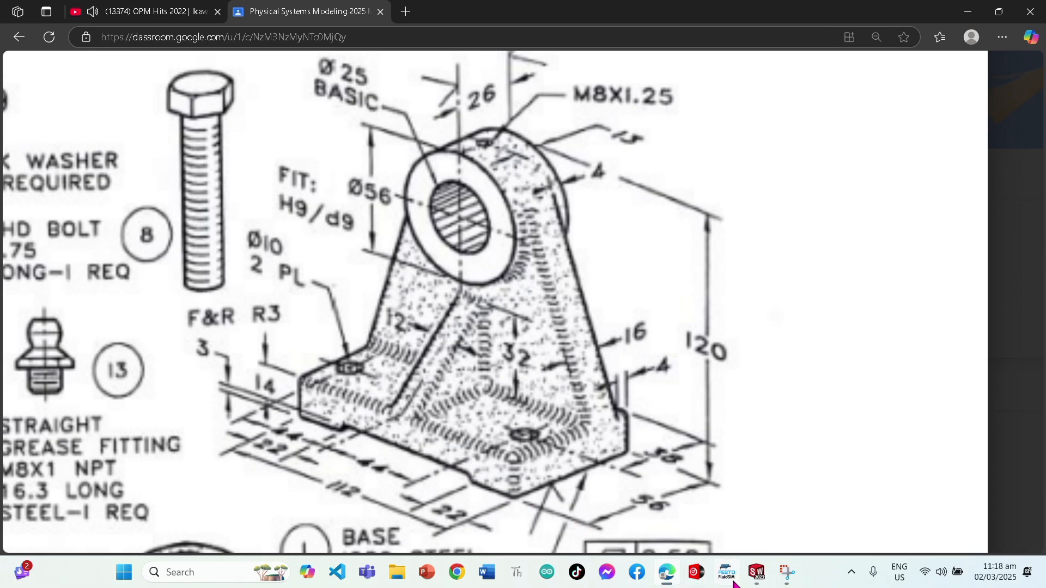
{"action": "mouse_move", "coordinate": [752, 568]}
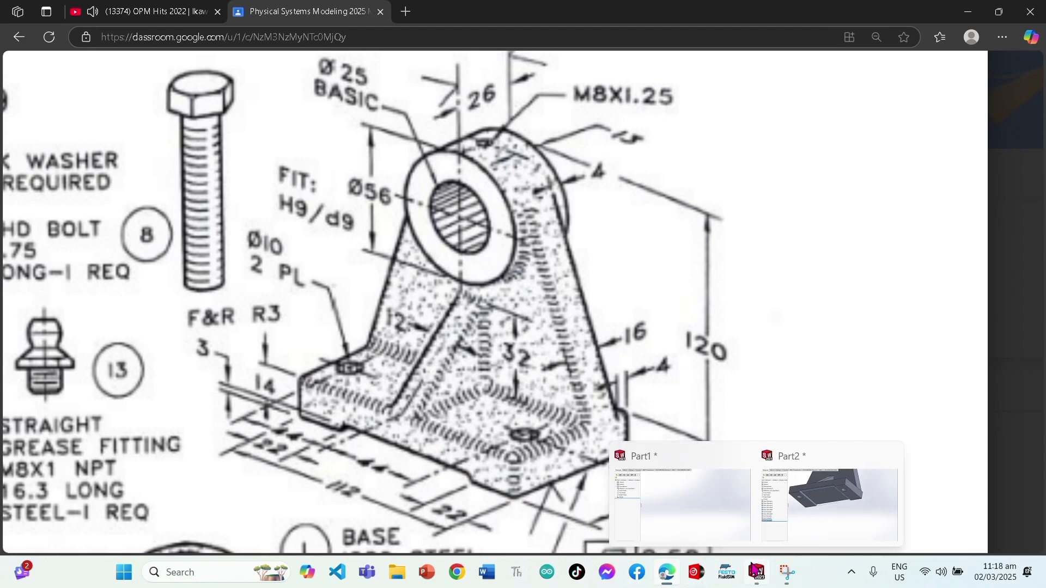
{"action": "left_click", "coordinate": [796, 515]}
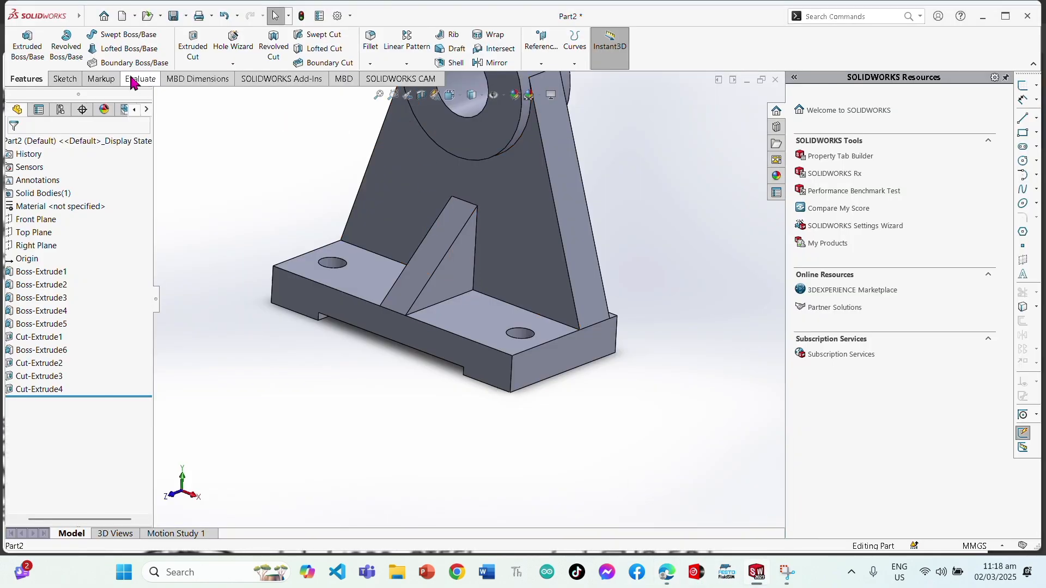
{"action": "scroll", "coordinate": [520, 174], "scroll_direction": "up", "scroll_amount": 1}
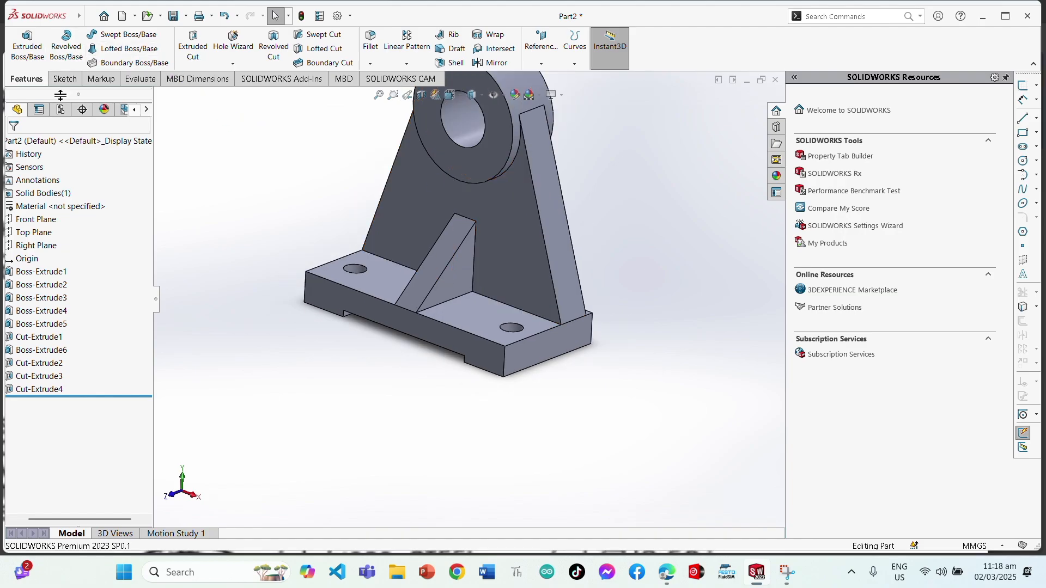
Step: Set up a 3 mm Fillet and select the rib-to-upright, rib-to-plate and upright-to-plate junction edges on the rib's +X side
{"action": "left_click", "coordinate": [369, 44]}
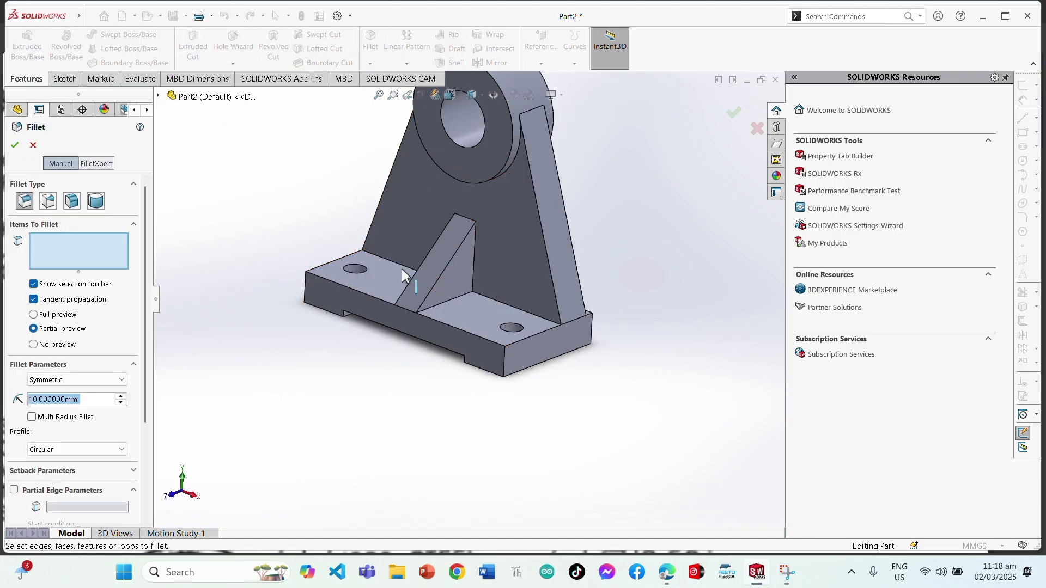
{"action": "type", "text": "3"}
{"action": "key", "text": "Return"}
{"action": "left_click", "coordinate": [476, 256]}
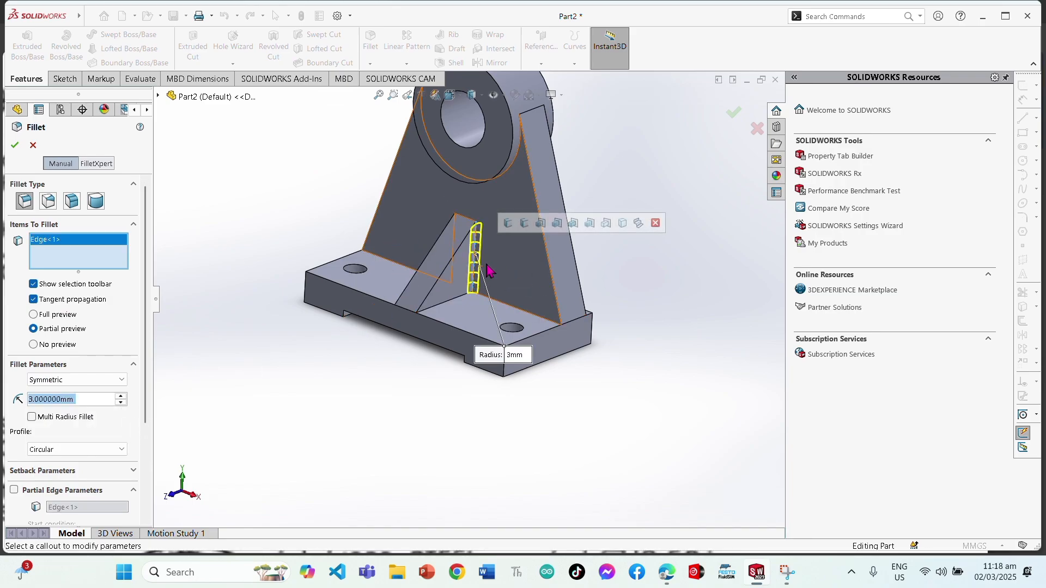
{"action": "scroll", "coordinate": [479, 272], "scroll_direction": "down", "scroll_amount": 3}
{"action": "left_click", "coordinate": [438, 329]}
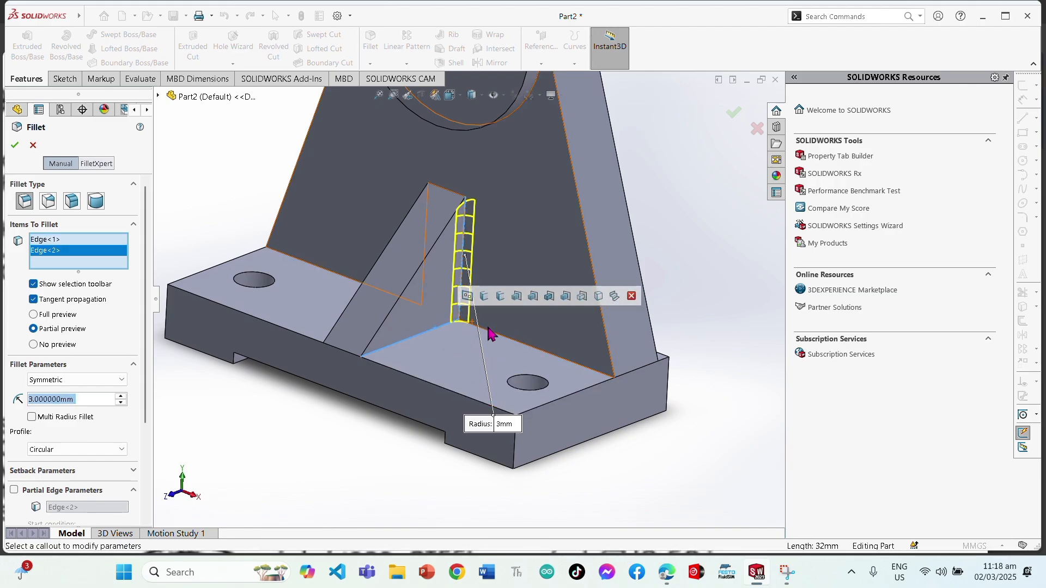
{"action": "left_click", "coordinate": [488, 334]}
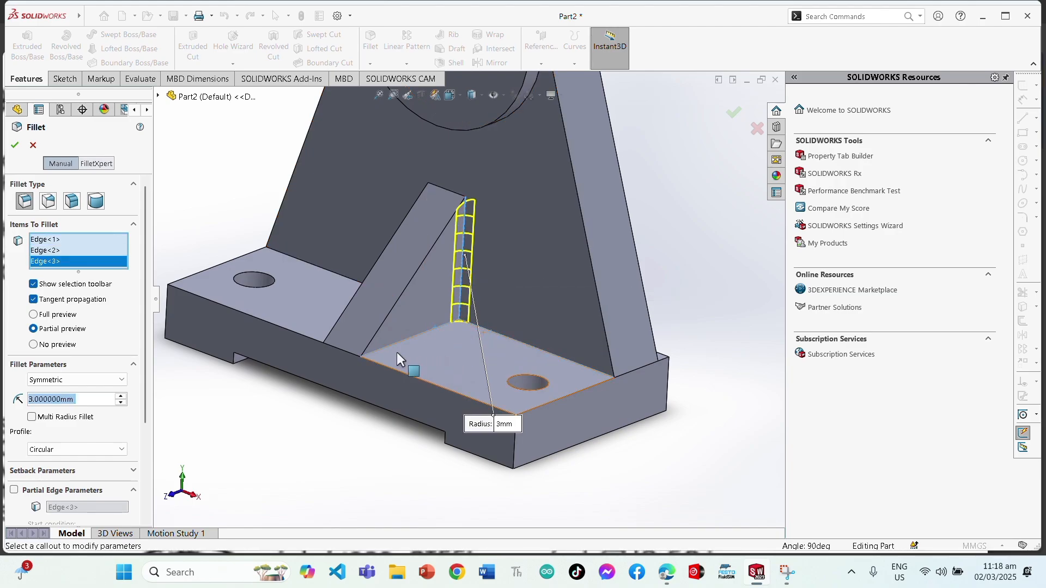
{"action": "left_click", "coordinate": [403, 340]}
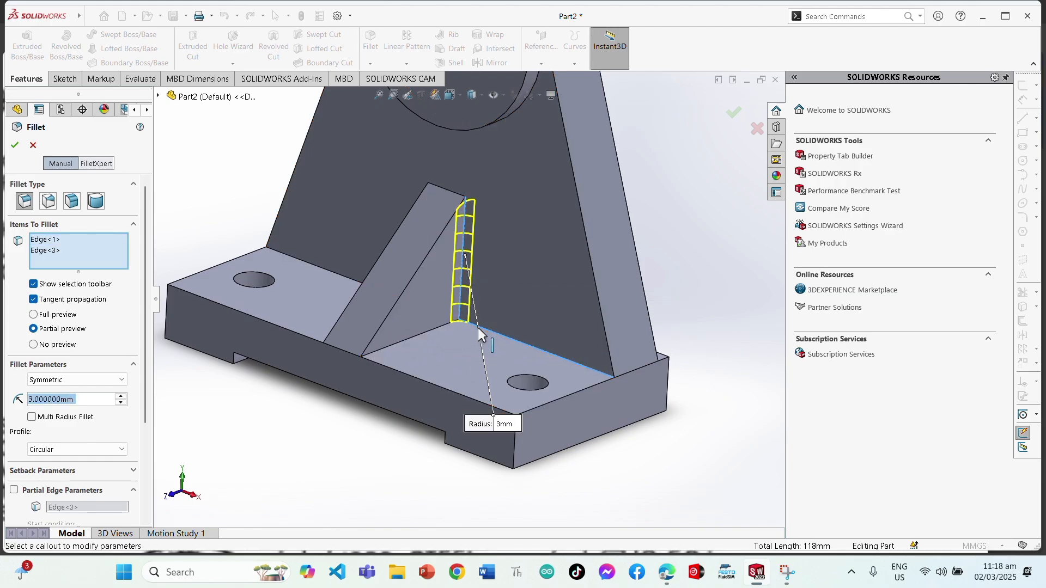
{"action": "left_click", "coordinate": [426, 328]}
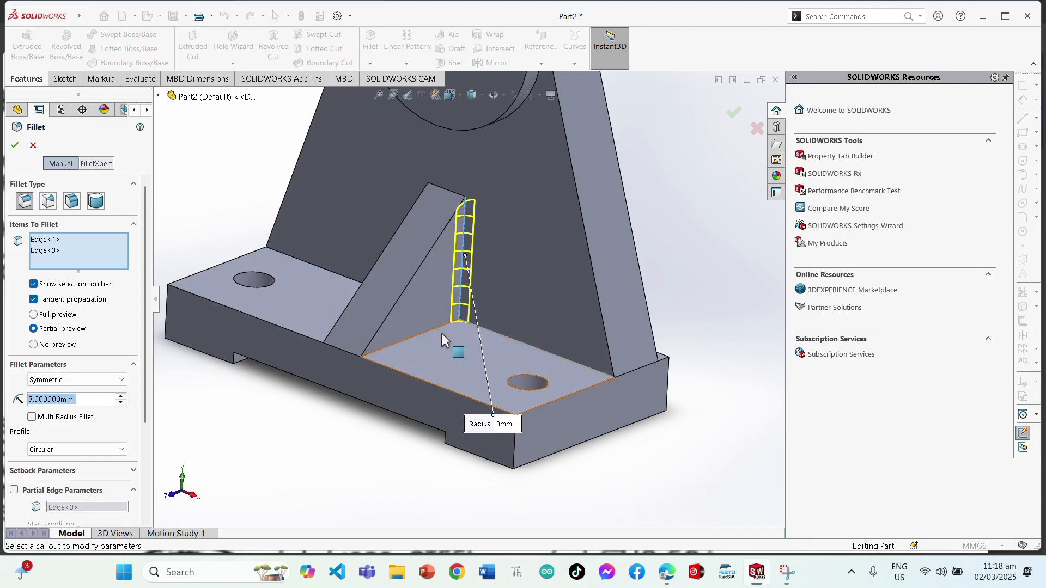
{"action": "left_click", "coordinate": [432, 325]}
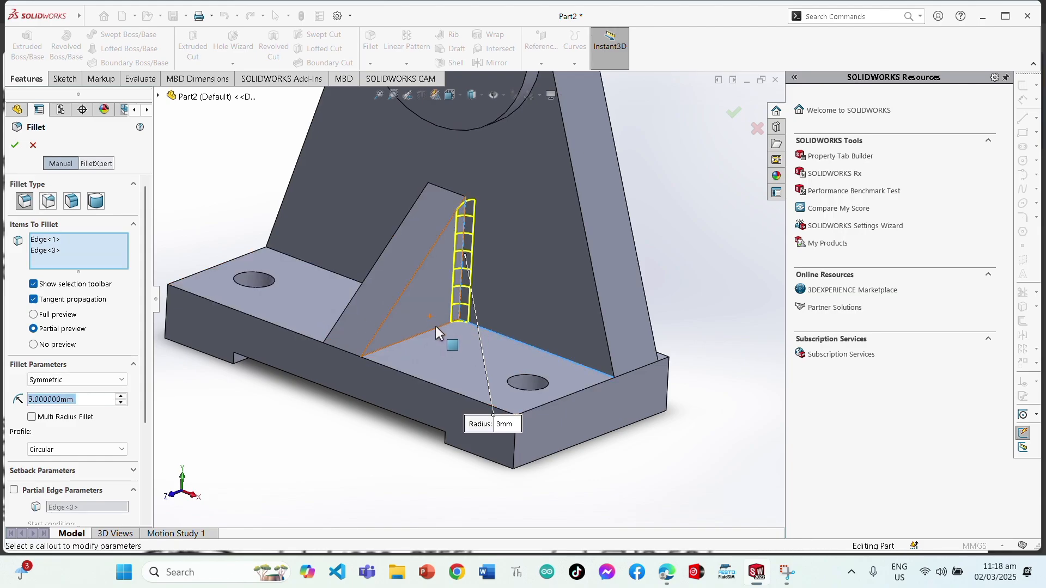
{"action": "left_click", "coordinate": [436, 329]}
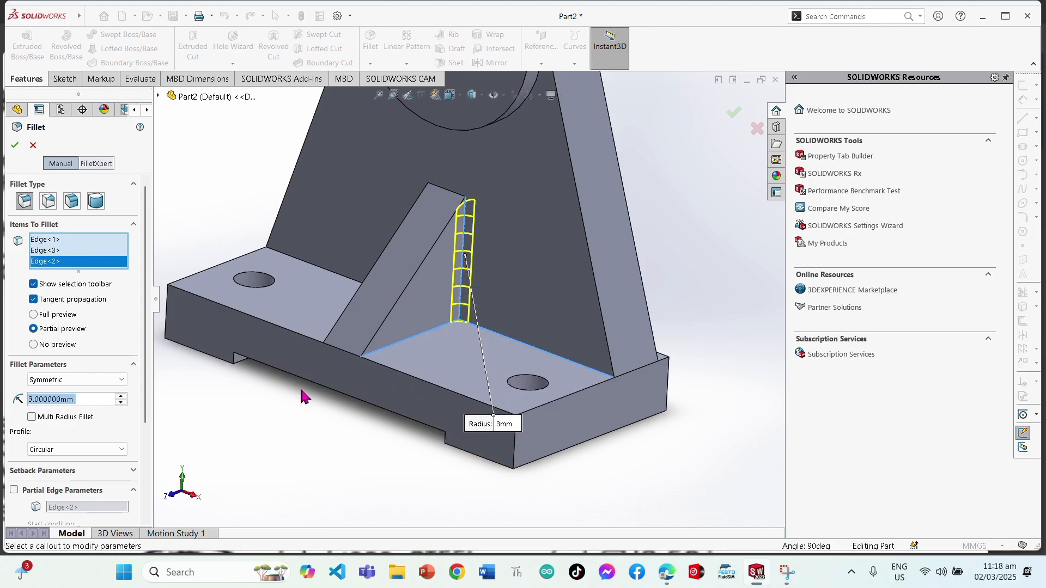
Step: Add the matching junction edges on the rib's -X side and the rib's sloped and upper edges to the fillet
{"action": "middle_click_drag", "start_coordinate": [355, 304], "coordinate": [448, 393]}
{"action": "left_click", "coordinate": [494, 343]}
{"action": "left_click", "coordinate": [494, 305]}
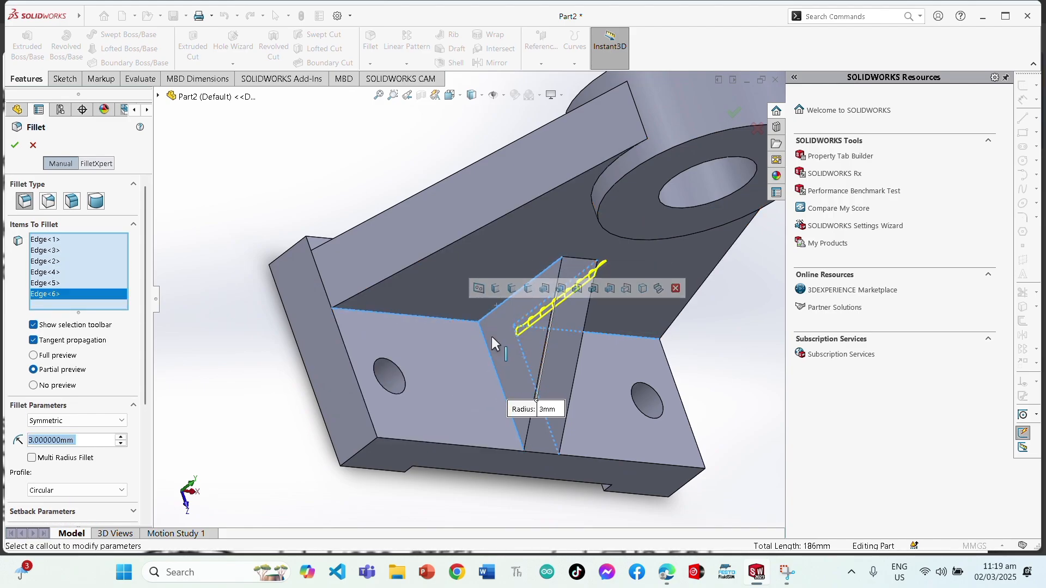
{"action": "left_click", "coordinate": [757, 576]}
{"action": "left_click", "coordinate": [757, 579]}
{"action": "left_click", "coordinate": [581, 338]}
{"action": "left_click", "coordinate": [577, 257]}
{"action": "left_click", "coordinate": [757, 575]}
{"action": "left_click", "coordinate": [757, 574]}
{"action": "left_click", "coordinate": [546, 341]}
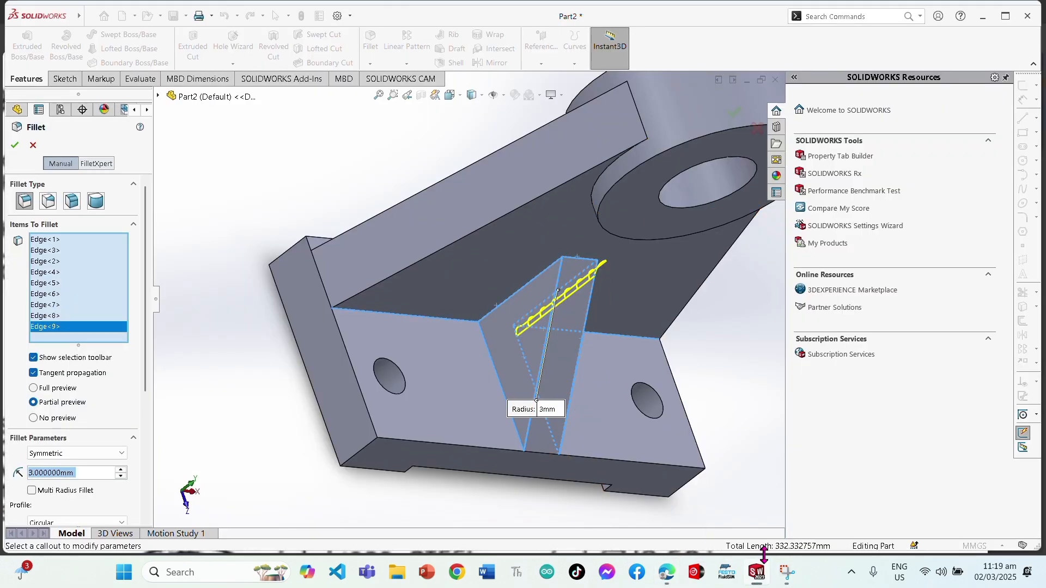
Step: Add the plate's upper front edges, its -X end edge and the upright's front sloped edge on that side to the fillet
{"action": "left_click", "coordinate": [759, 569]}
{"action": "left_click", "coordinate": [758, 569]}
{"action": "left_click", "coordinate": [589, 457]}
{"action": "left_click", "coordinate": [477, 447]}
{"action": "left_click", "coordinate": [366, 410]}
{"action": "left_click", "coordinate": [757, 574]}
{"action": "left_click", "coordinate": [757, 574]}
{"action": "left_click", "coordinate": [506, 214]}
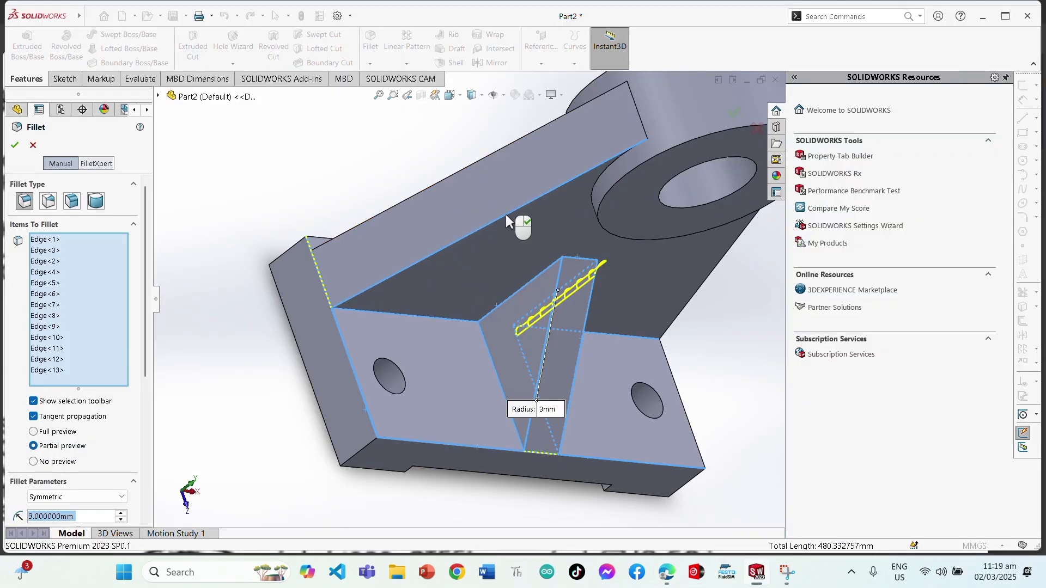
Step: Extend the fillet selection to the upright's other sloped edges, the boss-to-upright junctions and the plate's opposite upper edges
{"action": "left_click", "coordinate": [419, 193]}
{"action": "middle_click_drag", "start_coordinate": [419, 193], "coordinate": [454, 245]}
{"action": "scroll", "coordinate": [454, 245], "scroll_direction": "up", "scroll_amount": 5}
{"action": "scroll", "coordinate": [523, 217], "scroll_direction": "down", "scroll_amount": 6}
{"action": "left_click", "coordinate": [606, 303]}
{"action": "middle_click_drag", "start_coordinate": [606, 303], "coordinate": [466, 210]}
{"action": "left_click", "coordinate": [465, 210]}
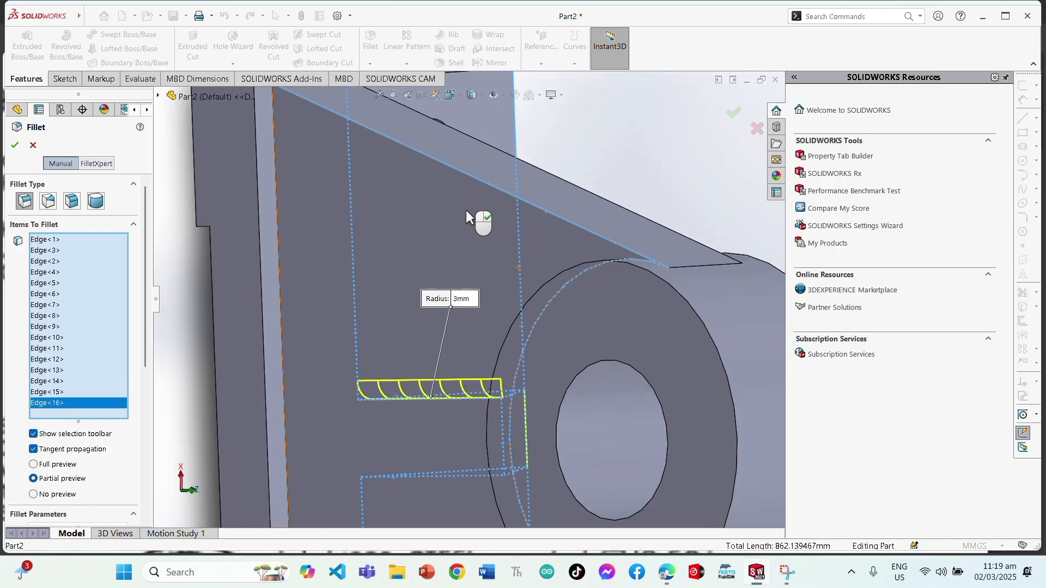
{"action": "left_click", "coordinate": [520, 294]}
{"action": "middle_click_drag", "start_coordinate": [519, 294], "coordinate": [523, 376]}
{"action": "scroll", "coordinate": [577, 349], "scroll_direction": "down", "scroll_amount": 6}
{"action": "left_click", "coordinate": [577, 348]}
{"action": "scroll", "coordinate": [576, 349], "scroll_direction": "up", "scroll_amount": 6}
{"action": "left_click", "coordinate": [375, 307]}
{"action": "middle_click_drag", "start_coordinate": [376, 307], "coordinate": [479, 283]}
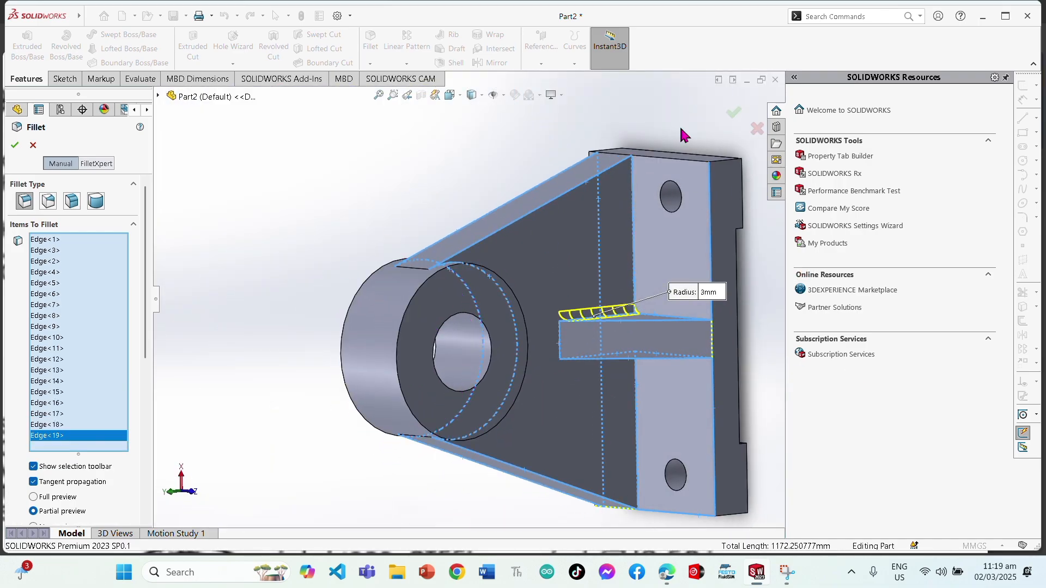
Step: Select the remaining plate and upright edges, checking them against the reference drawing, and apply the 3 mm fillet
{"action": "scroll", "coordinate": [681, 127], "scroll_direction": "down", "scroll_amount": 7}
{"action": "left_click", "coordinate": [386, 284]}
{"action": "middle_click_drag", "start_coordinate": [387, 285], "coordinate": [306, 216]}
{"action": "left_click", "coordinate": [338, 272]}
{"action": "scroll", "coordinate": [337, 272], "scroll_direction": "up", "scroll_amount": 7}
{"action": "middle_click_drag", "start_coordinate": [338, 272], "coordinate": [424, 277]}
{"action": "scroll", "coordinate": [416, 369], "scroll_direction": "down", "scroll_amount": 7}
{"action": "left_click", "coordinate": [418, 370]}
{"action": "scroll", "coordinate": [417, 371], "scroll_direction": "up", "scroll_amount": 6}
{"action": "key", "text": "alt+Tab"}
{"action": "left_click", "coordinate": [756, 572]}
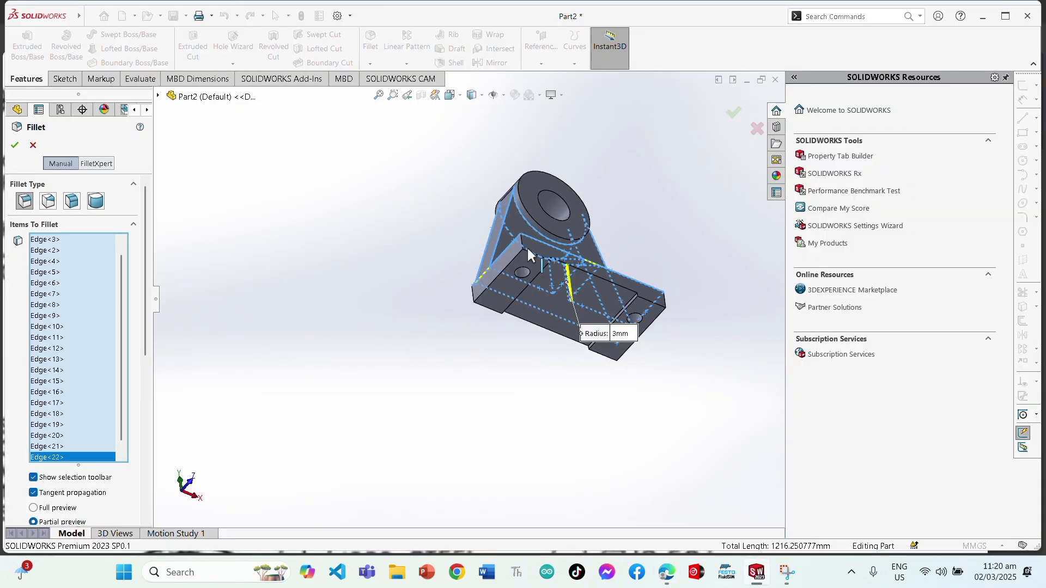
{"action": "scroll", "coordinate": [621, 261], "scroll_direction": "down", "scroll_amount": 6}
{"action": "scroll", "coordinate": [648, 367], "scroll_direction": "down", "scroll_amount": 7}
{"action": "scroll", "coordinate": [548, 309], "scroll_direction": "up", "scroll_amount": 6}
{"action": "middle_click_drag", "start_coordinate": [548, 309], "coordinate": [306, 297]}
{"action": "scroll", "coordinate": [273, 215], "scroll_direction": "up", "scroll_amount": 7}
{"action": "left_click", "coordinate": [15, 145]}
Step: Inspect the filleted edges of the base in the isometric view and from the rib side
{"action": "key", "text": "space"}
{"action": "left_click", "coordinate": [655, 446]}
{"action": "scroll", "coordinate": [411, 425], "scroll_direction": "down", "scroll_amount": 5}
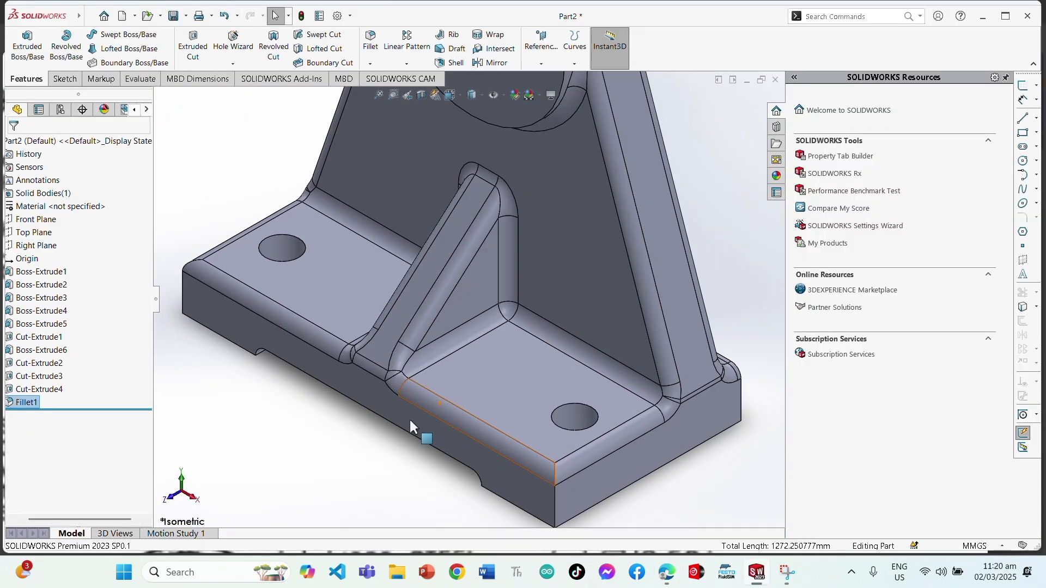
{"action": "middle_click_drag", "start_coordinate": [410, 424], "coordinate": [516, 289]}
{"action": "scroll", "coordinate": [436, 323], "scroll_direction": "up", "scroll_amount": 5}
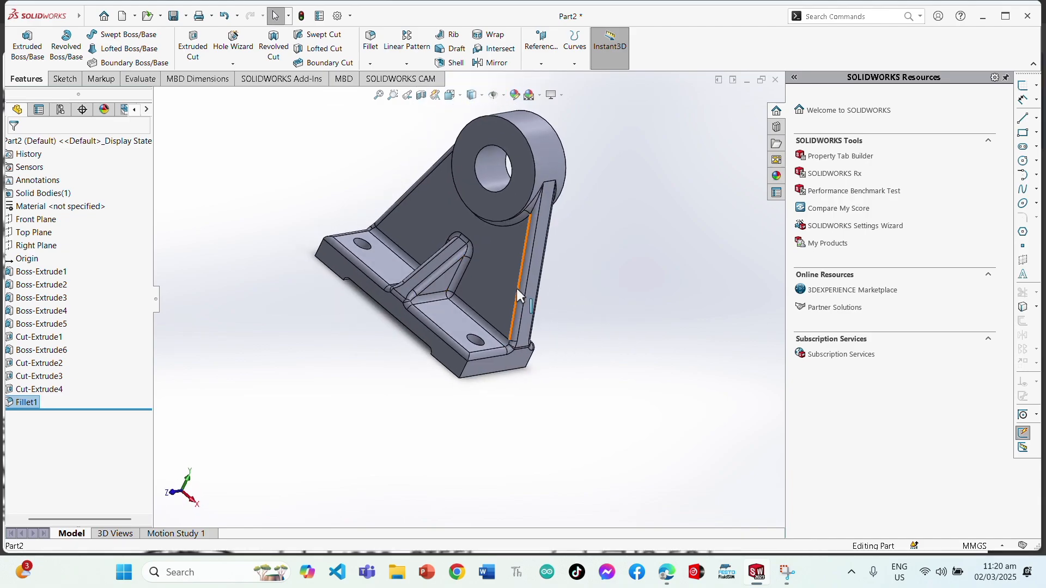
{"action": "key", "text": "space"}
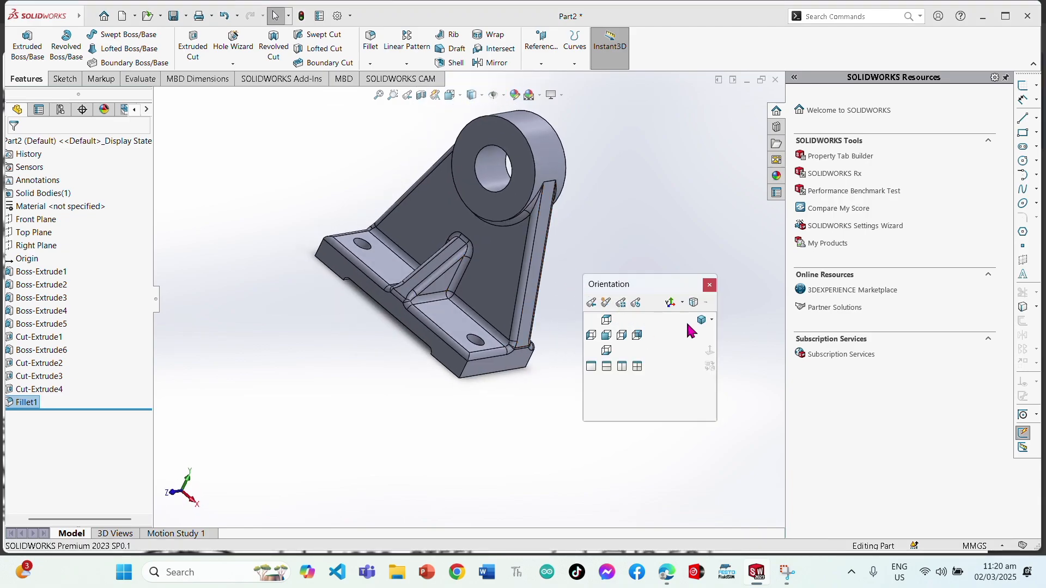